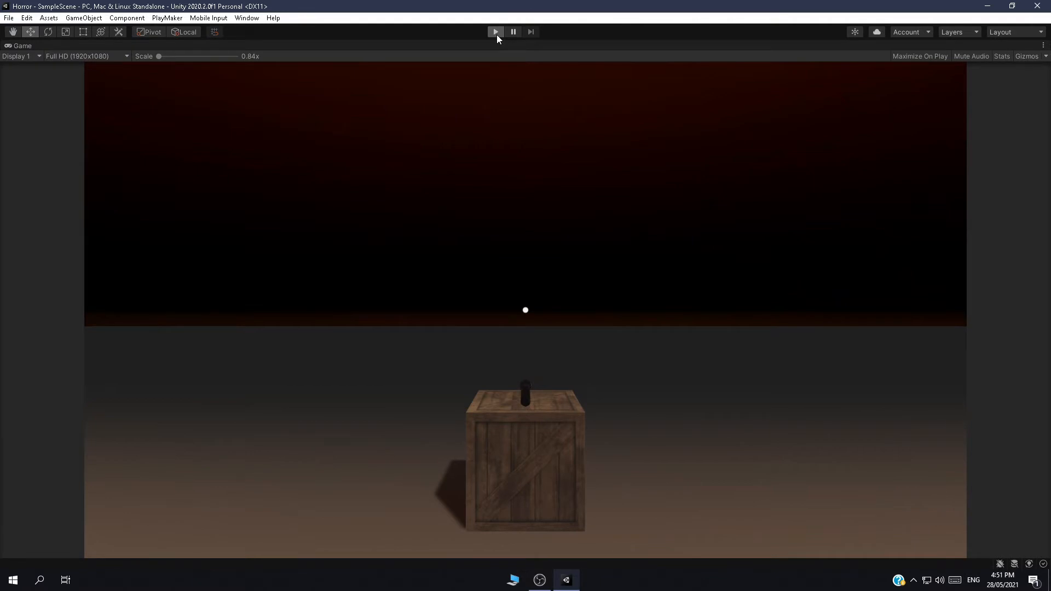
Play the finished example scene and walk through the foggy environment around the wooden crate.
left_click(495, 32)
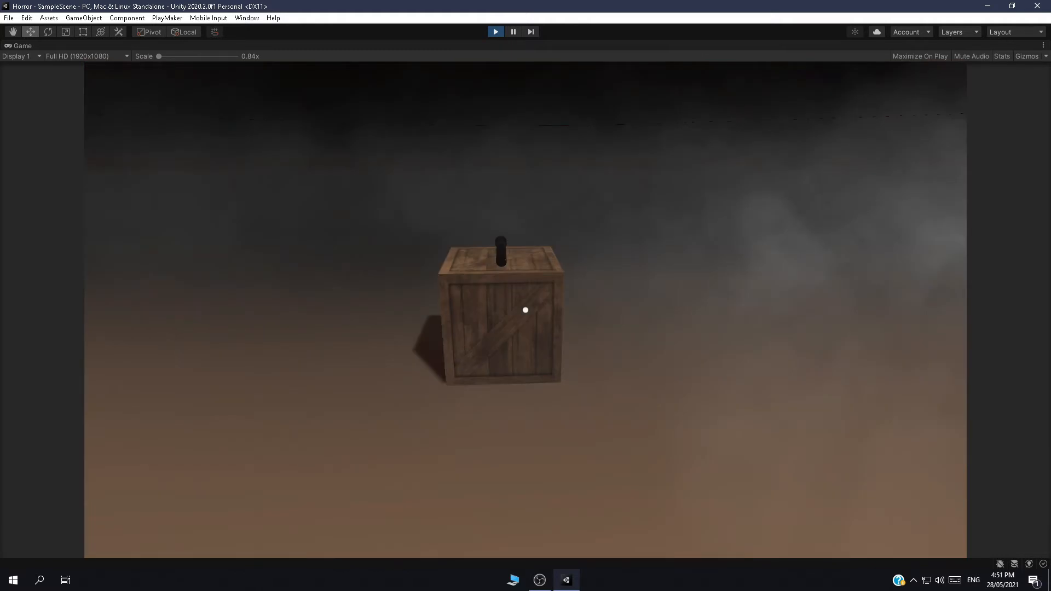
key("w")
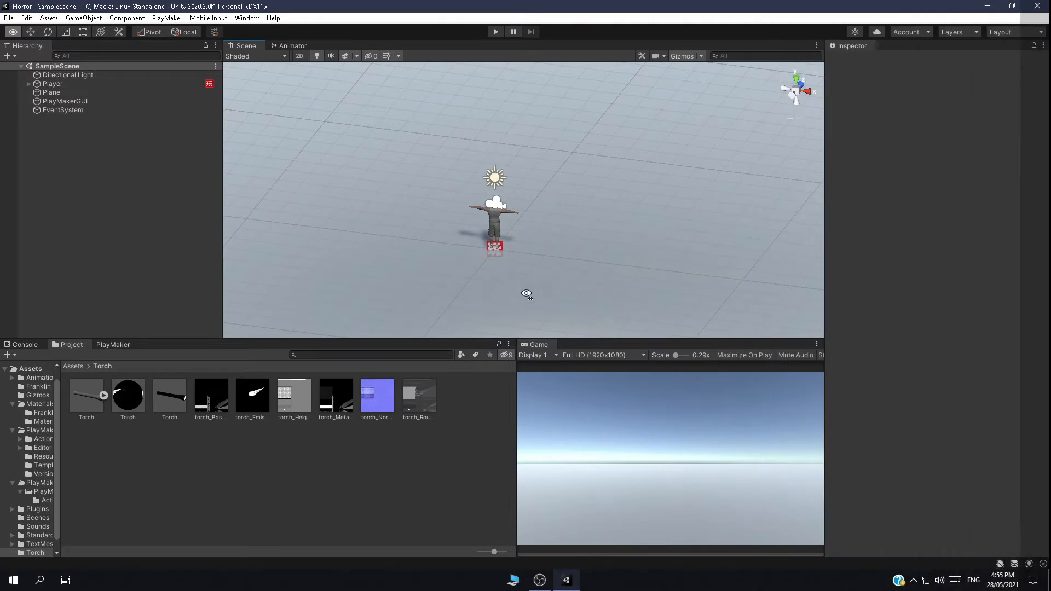
Playtest the current scene by walking the player forward, and stop the game.
left_click_drag(526, 292, 462, 257, "alt")
scroll(465, 255, "up", 5)
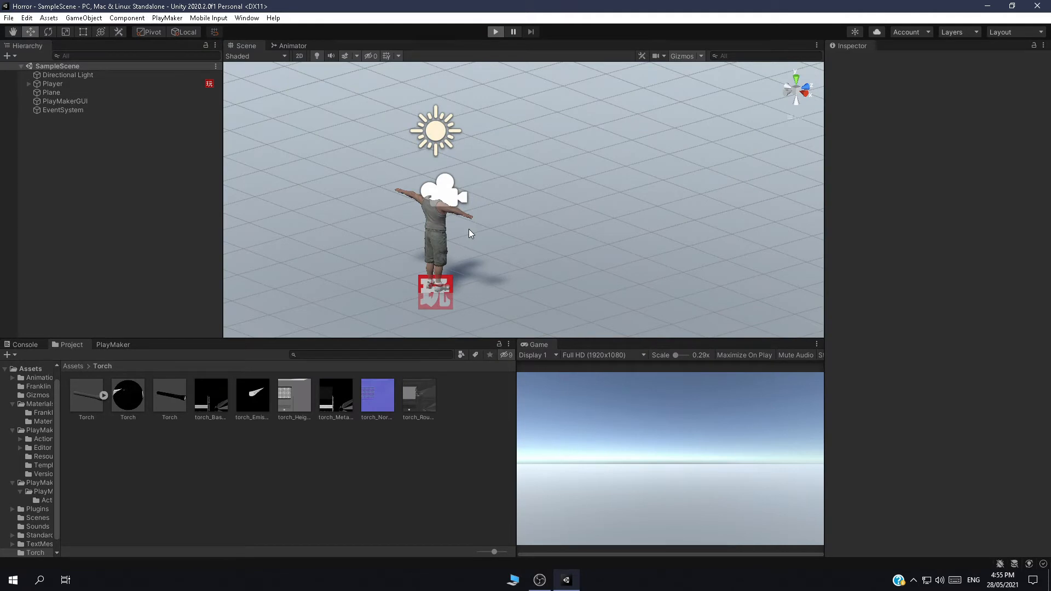
key("ctrl+p")
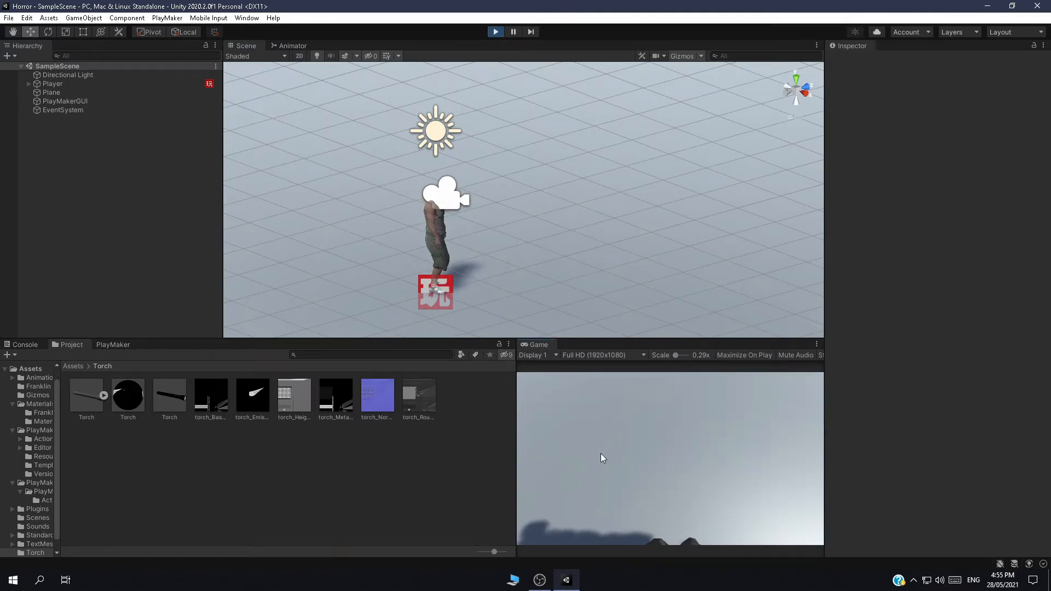
key("w")
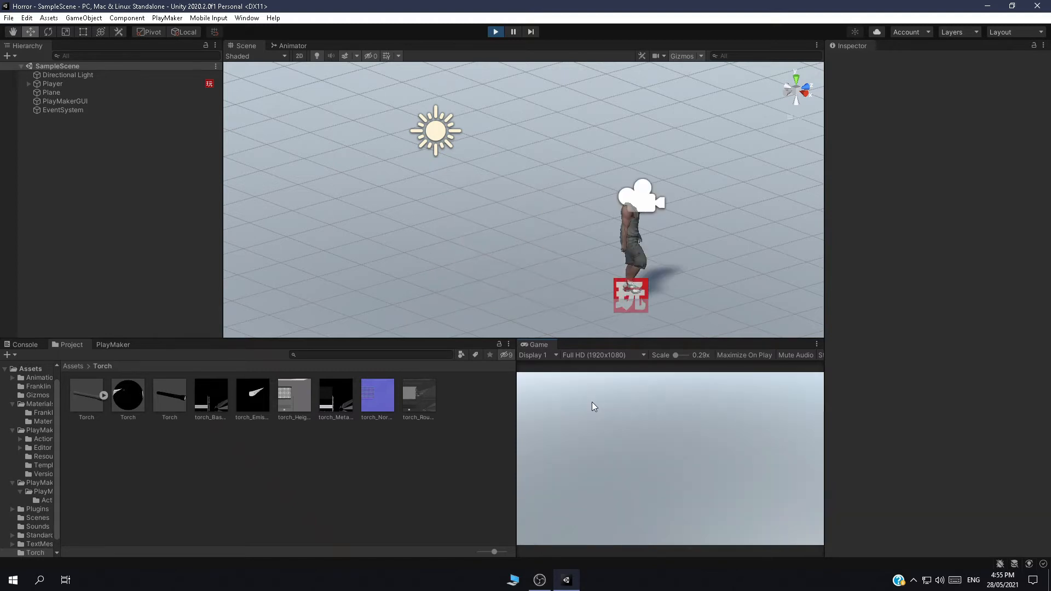
key("w")
left_click(496, 31)
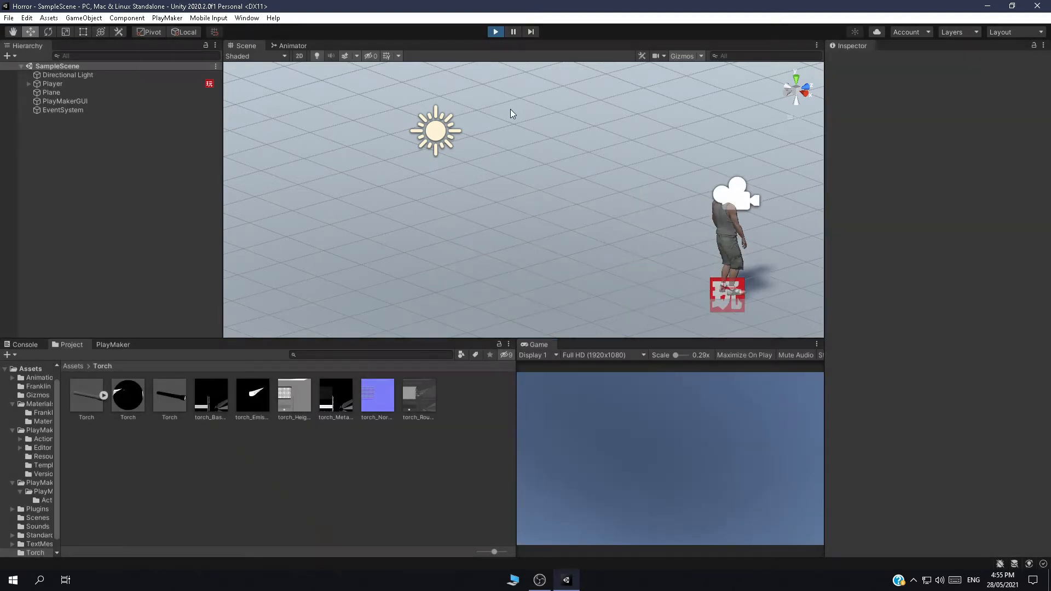
Delete the old New Material skybox material from the Assets/Materials/Materials folder.
right_click_drag(550, 182, 460, 143)
scroll(520, 222, "up", 6)
right_click_drag(387, 176, 539, 173)
left_click(77, 365)
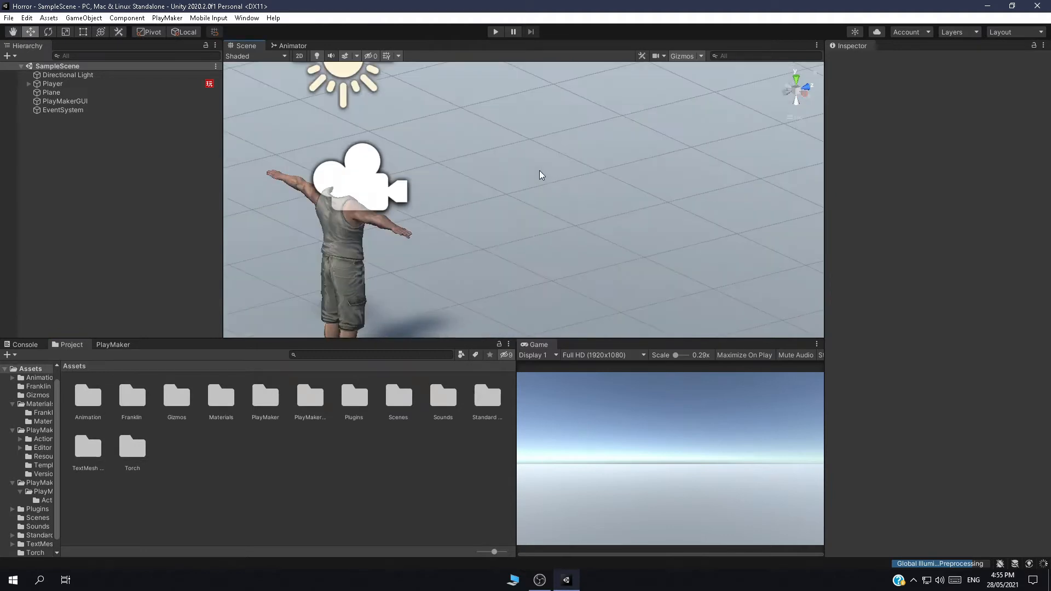
scroll(539, 174, "down", 10)
right_click_drag(610, 179, 585, 212)
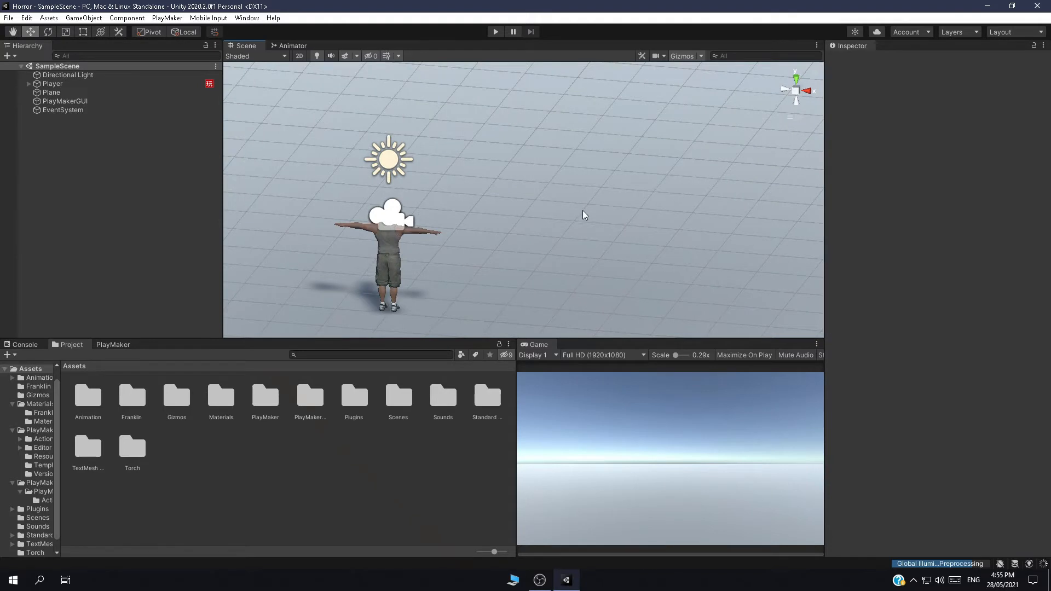
left_click_drag(572, 218, 469, 146, "alt")
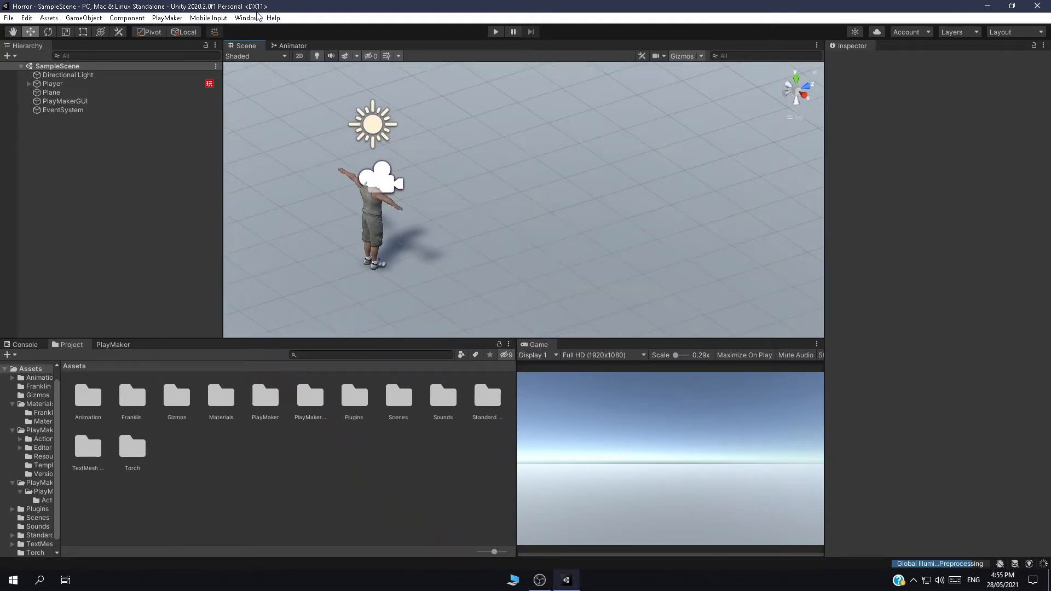
double_click(231, 397)
double_click(128, 405)
left_click(174, 402)
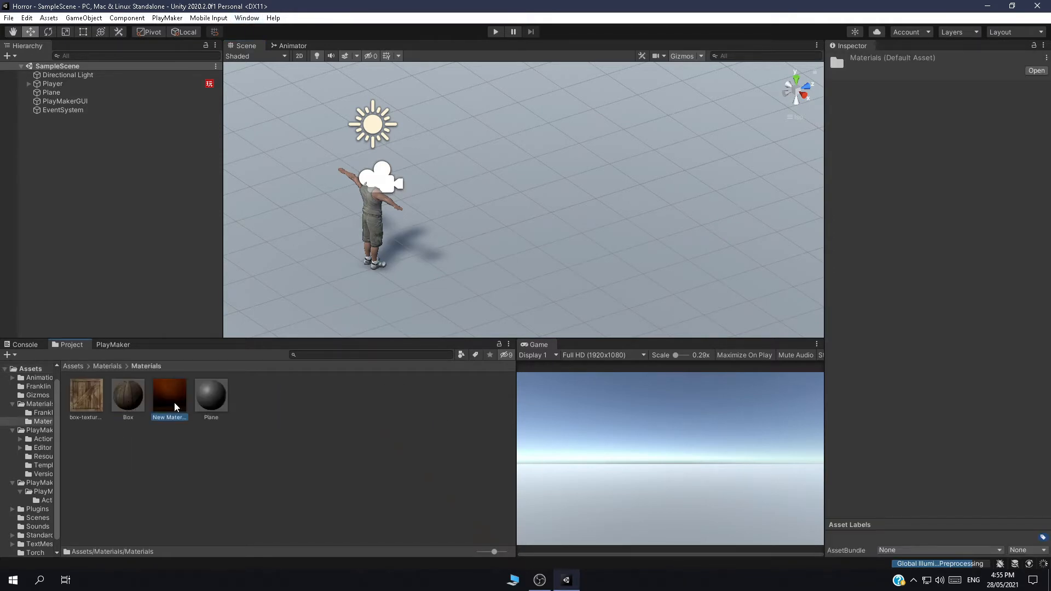
key("Delete")
left_click(556, 311)
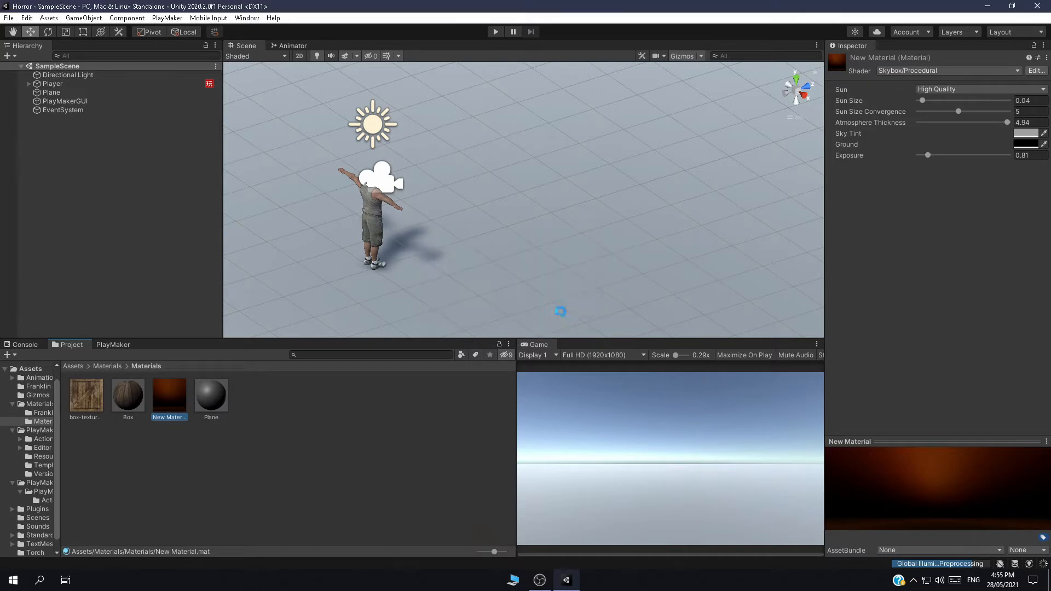
Create a new material named Night Skybox in the Assets/Materials/Materials folder.
right_click(175, 433)
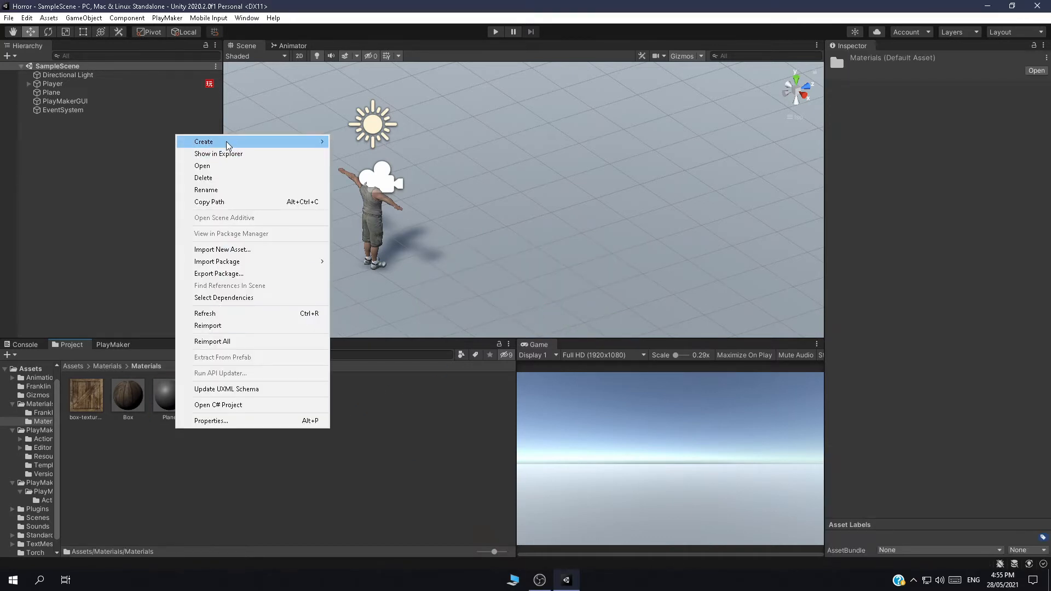
mouse_move(228, 144)
left_click(361, 325)
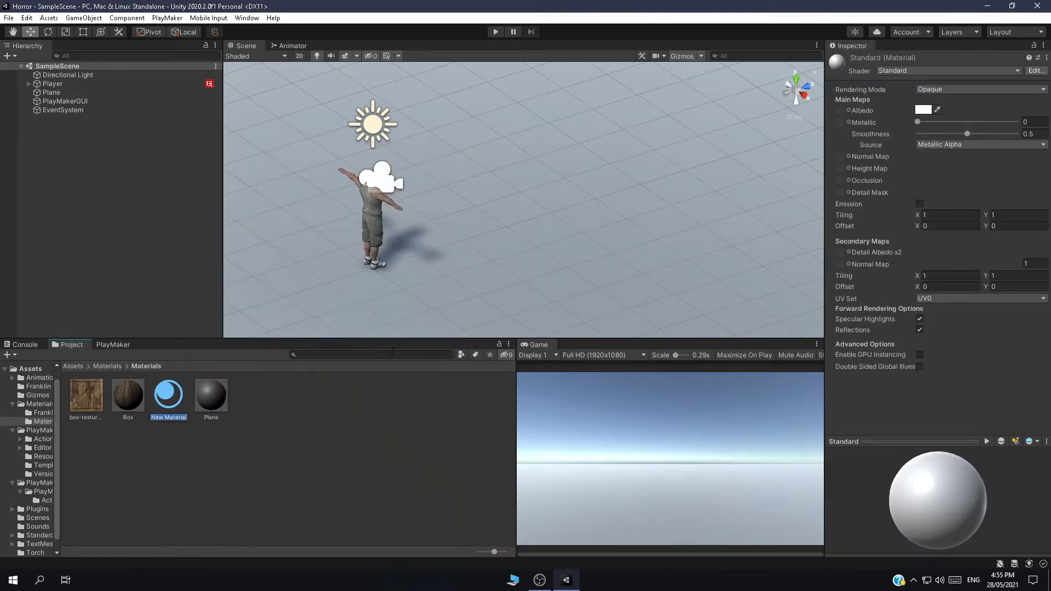
type("S")
type("Night S")
type("kybox")
key("Return")
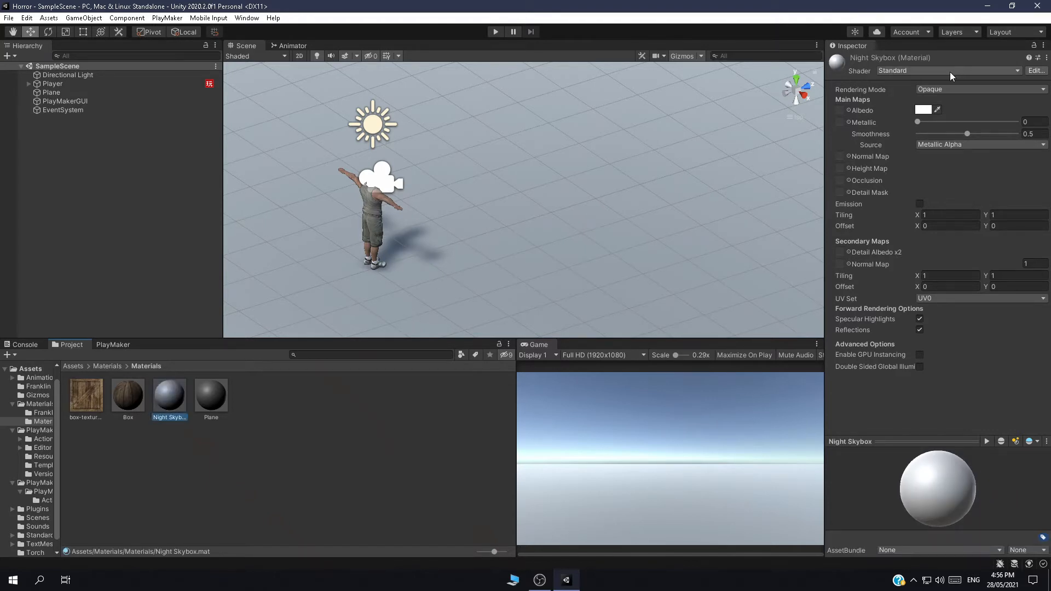
Set the Night Skybox material's shader to Skybox/Procedural and apply it to the scene's sky.
left_click(898, 70)
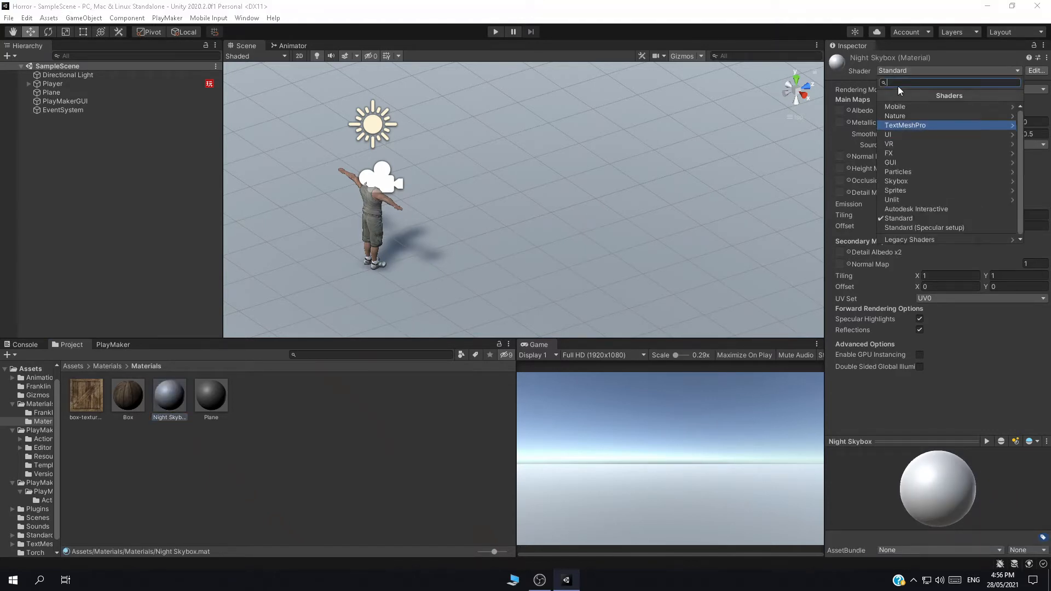
left_click(911, 182)
left_click(910, 136)
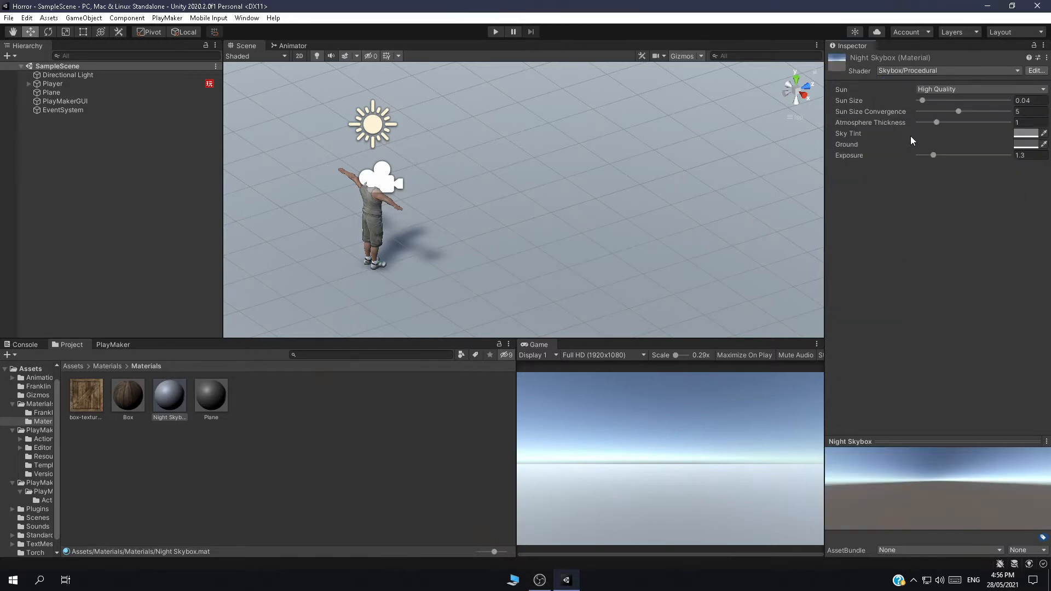
left_click_drag(506, 255, 563, 246, "alt")
left_click_drag(174, 399, 491, 168)
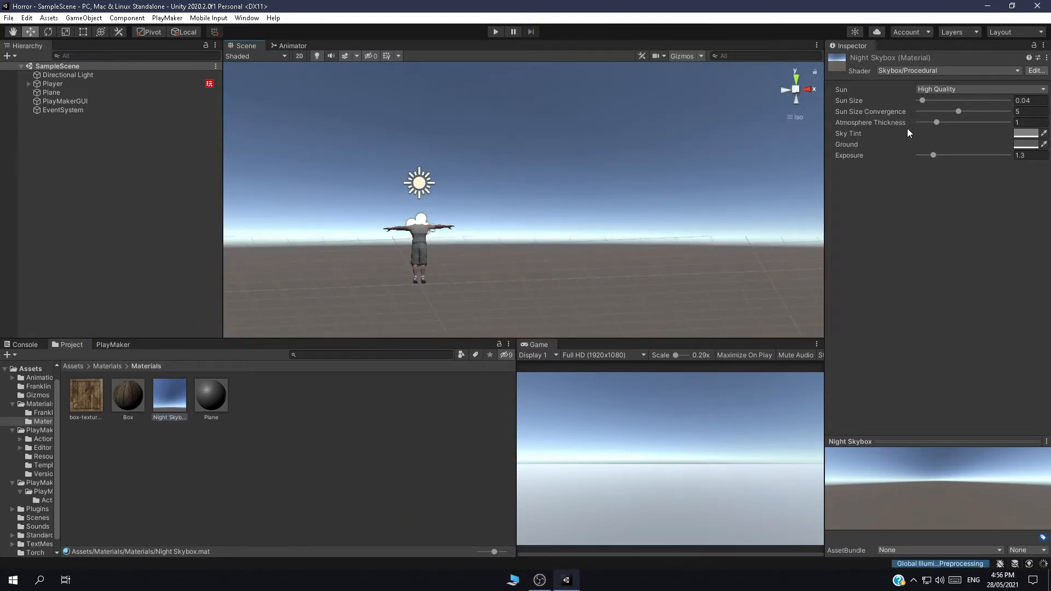
Raise the Night Skybox's atmosphere thickness to nearly its maximum and lower its exposure slightly for a dark orange sky.
left_click_drag(938, 122, 997, 119)
left_click_drag(629, 157, 587, 234, "alt")
left_click_drag(997, 123, 1005, 122)
left_click_drag(536, 183, 592, 198, "alt")
mouse_move(933, 155)
left_mouse_down()
mouse_move(919, 159)
mouse_move(981, 153)
mouse_move(932, 155)
left_mouse_up()
Switch the scene view to perspective projection.
left_click(354, 307)
left_click_drag(354, 307, 421, 269, "alt")
left_click(796, 91)
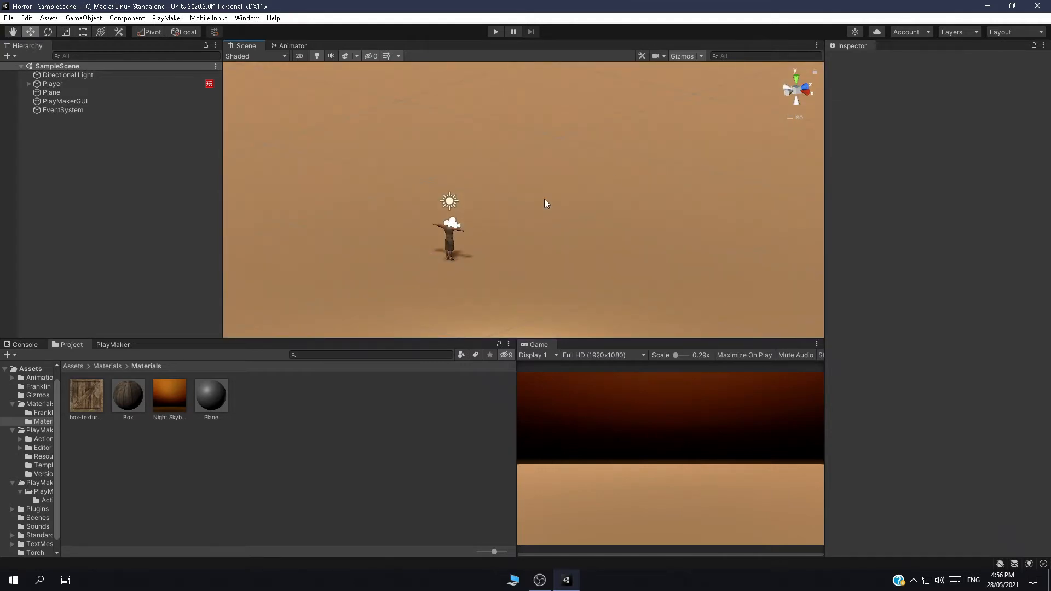
key("w")
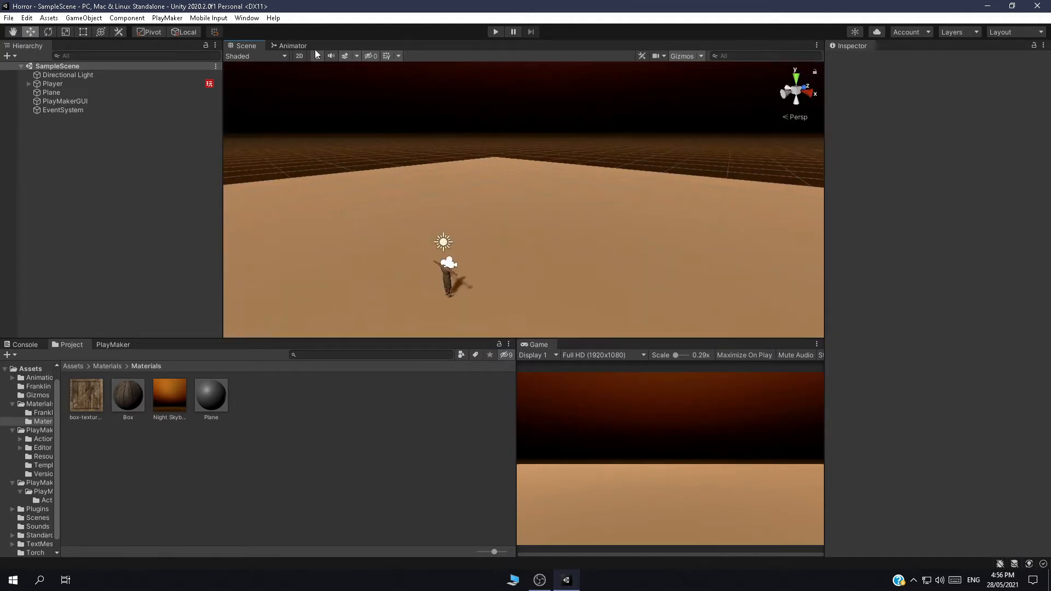
Open the Environment settings of the Lighting window and enable Fog.
left_click(249, 18)
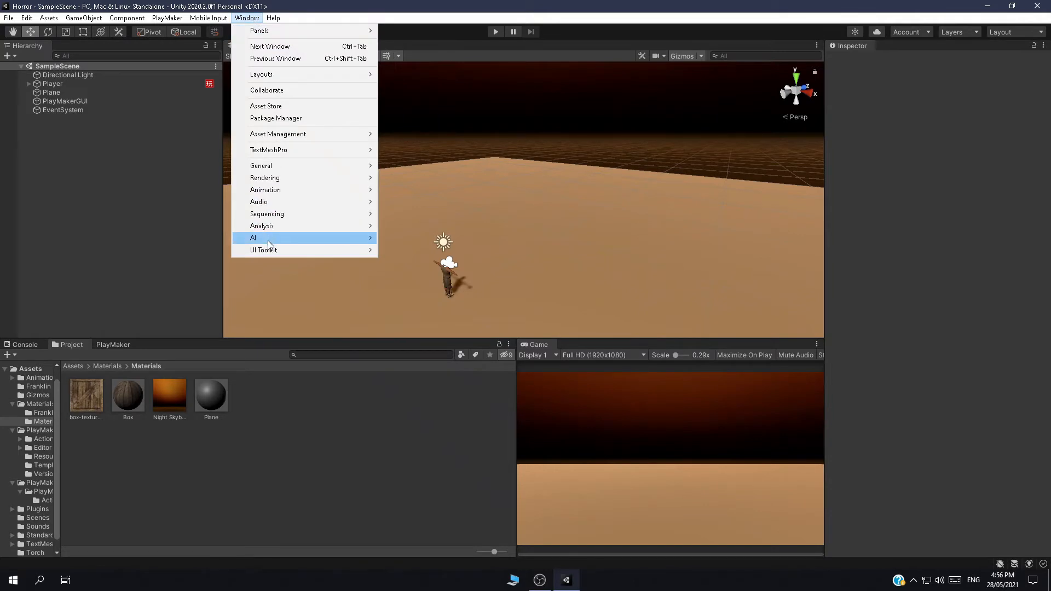
mouse_move(269, 244)
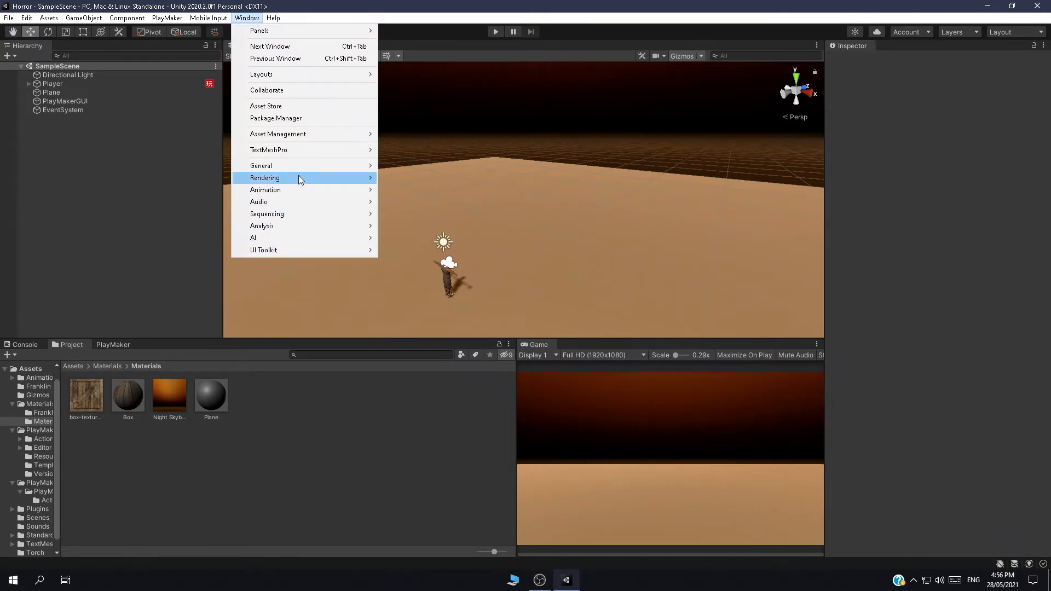
mouse_move(299, 176)
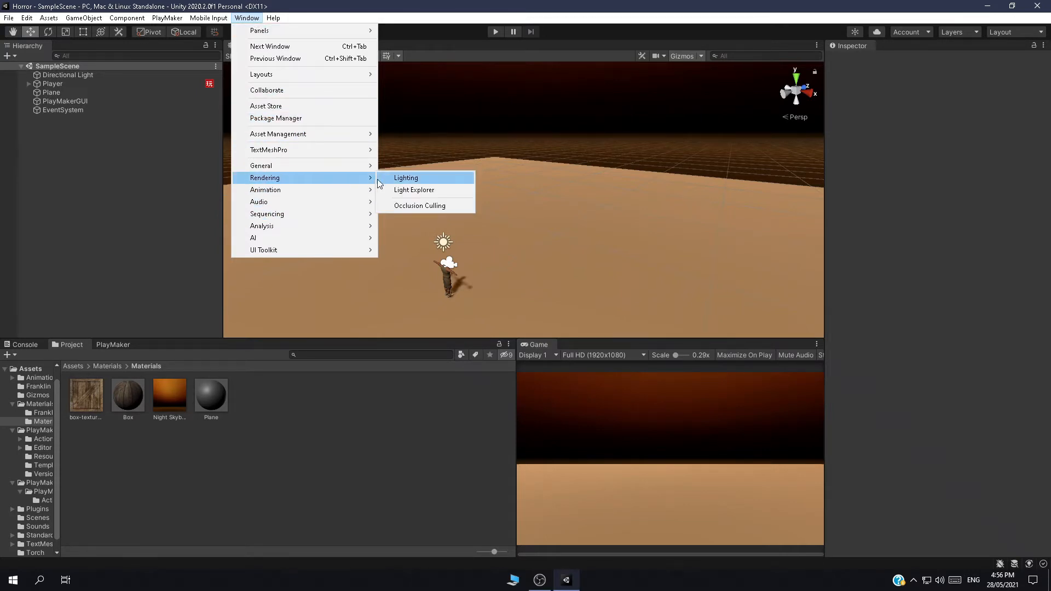
left_click(395, 179)
left_click(661, 185)
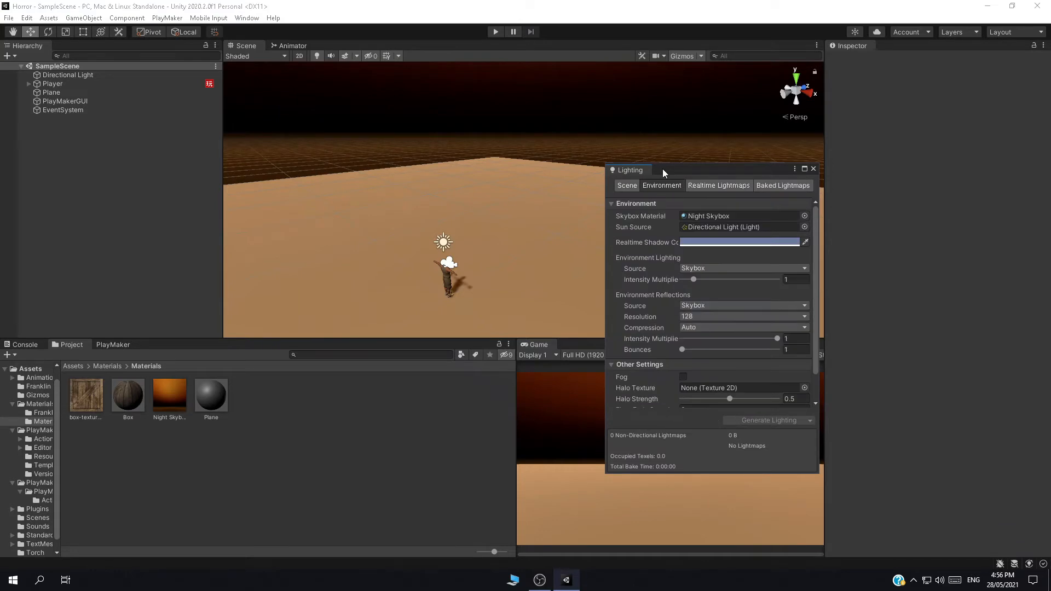
left_click_drag(662, 168, 583, 85)
scroll(589, 285, "down", 1)
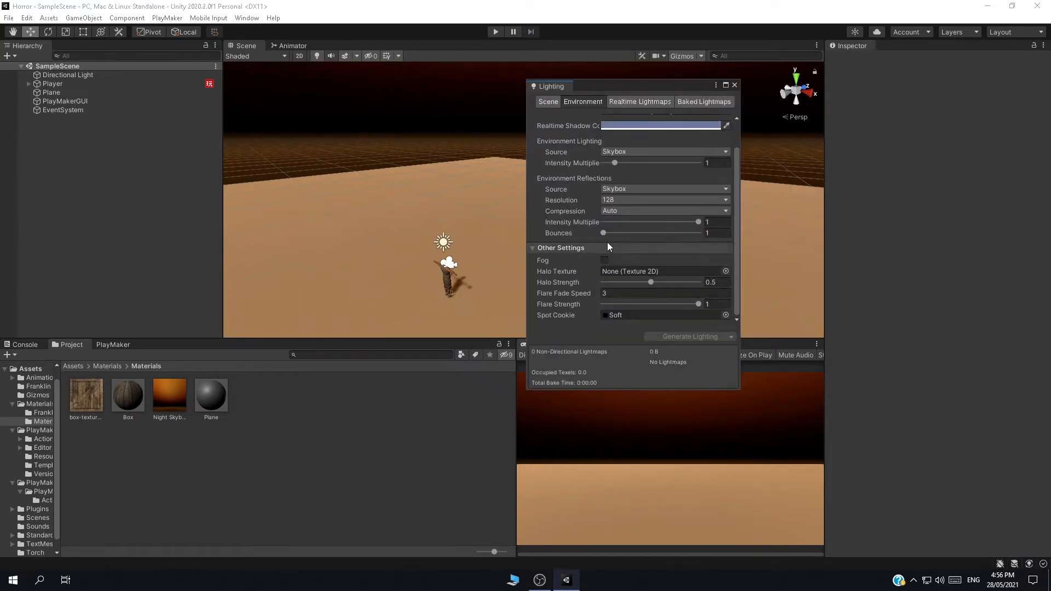
left_click(604, 260)
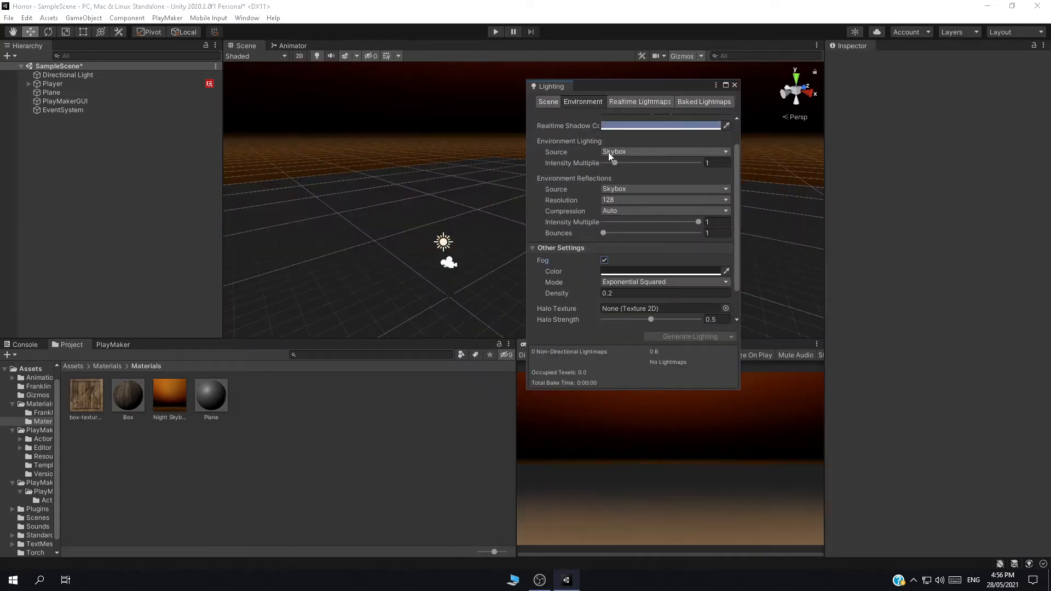
Place the Lighting window clear of the character and set the fog color to a very dark gray.
left_click_drag(600, 87, 788, 87)
right_click_drag(553, 252, 526, 235)
scroll(535, 222, "up", 6)
left_click(849, 271)
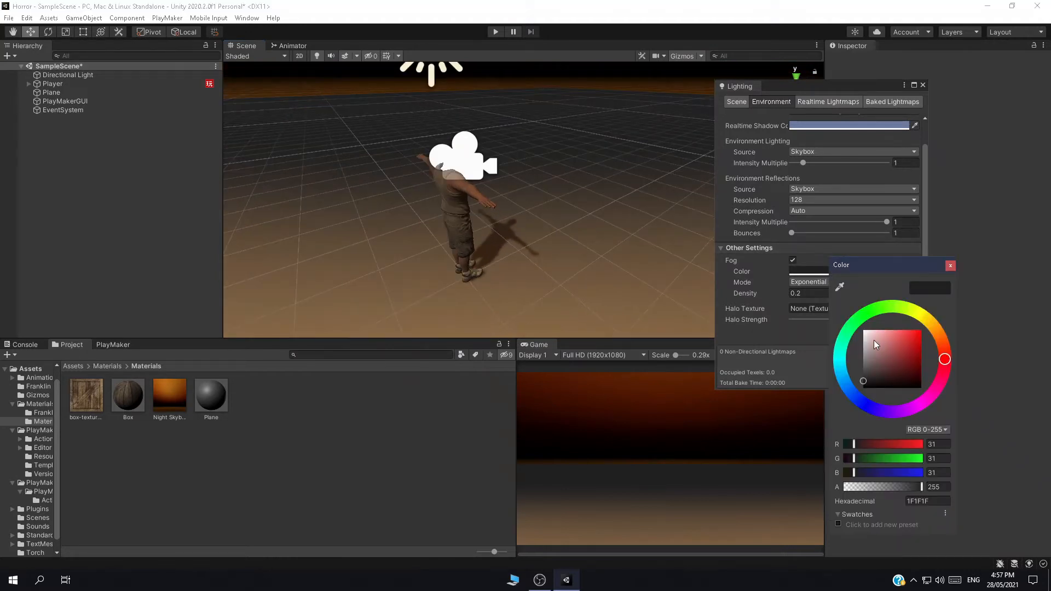
left_click_drag(874, 344, 852, 382)
left_click(949, 265)
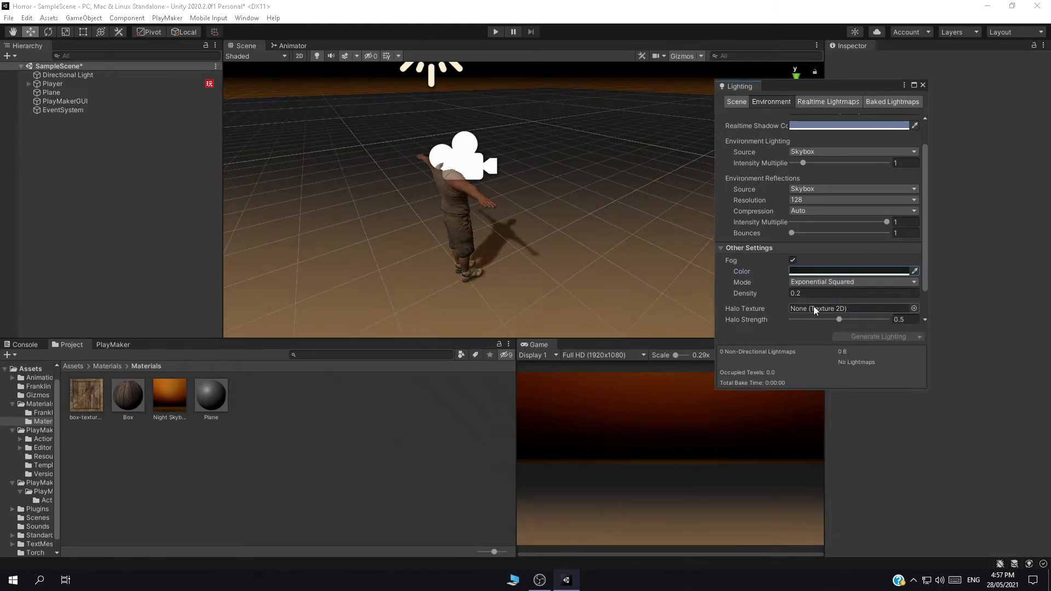
Try a denser fog with a density of 1 and then 0.74, checking the character in the scene.
left_click(799, 293)
type("1")
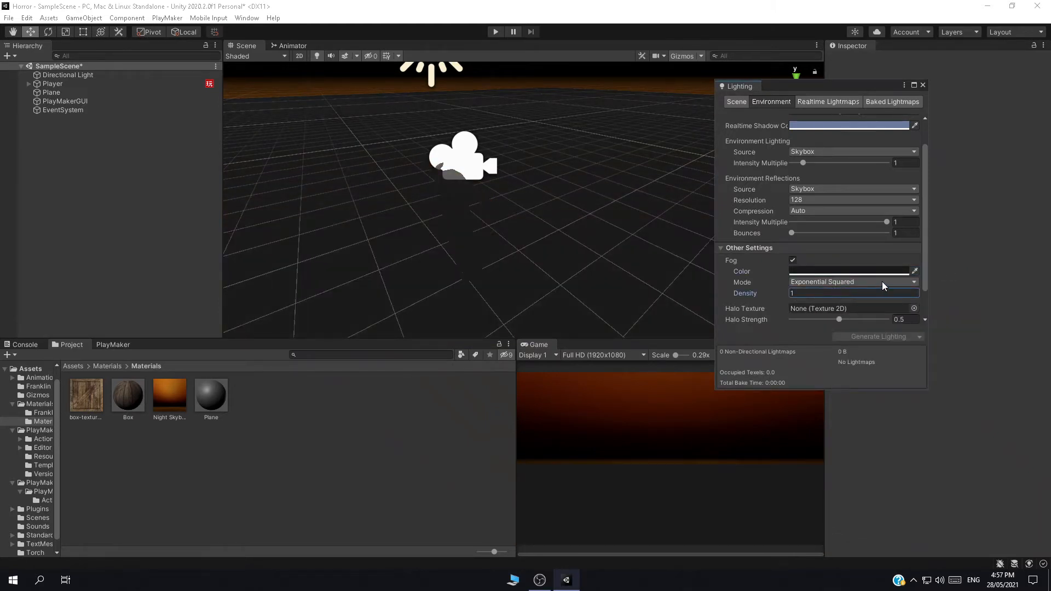
key("BackSpace")
type("0.59")
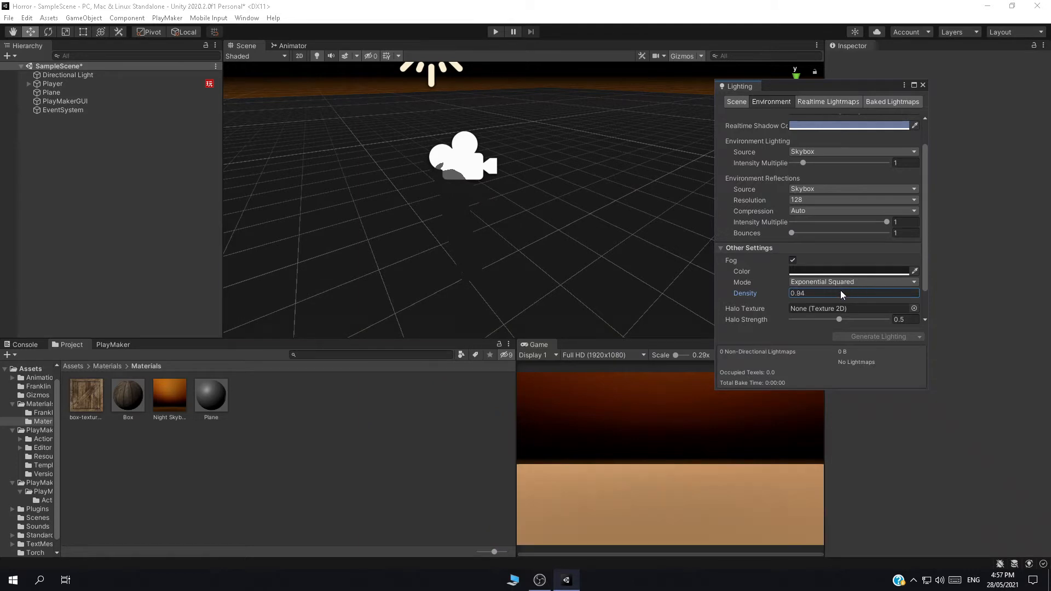
left_click_drag(835, 290, 840, 288)
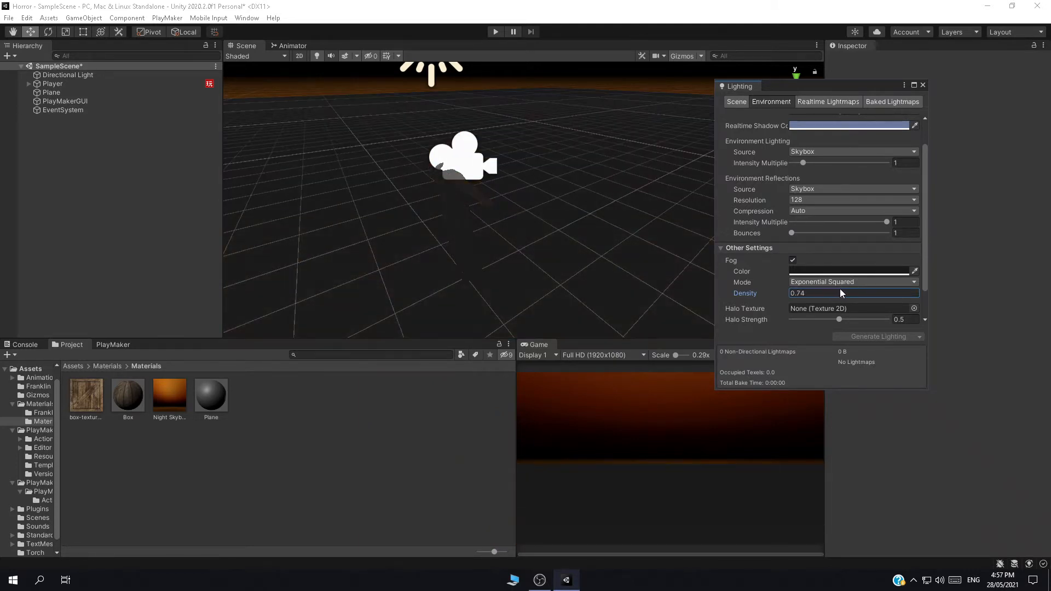
scroll(557, 231, "up", 6)
scroll(499, 252, "down", 4)
scroll(499, 252, "down", 2)
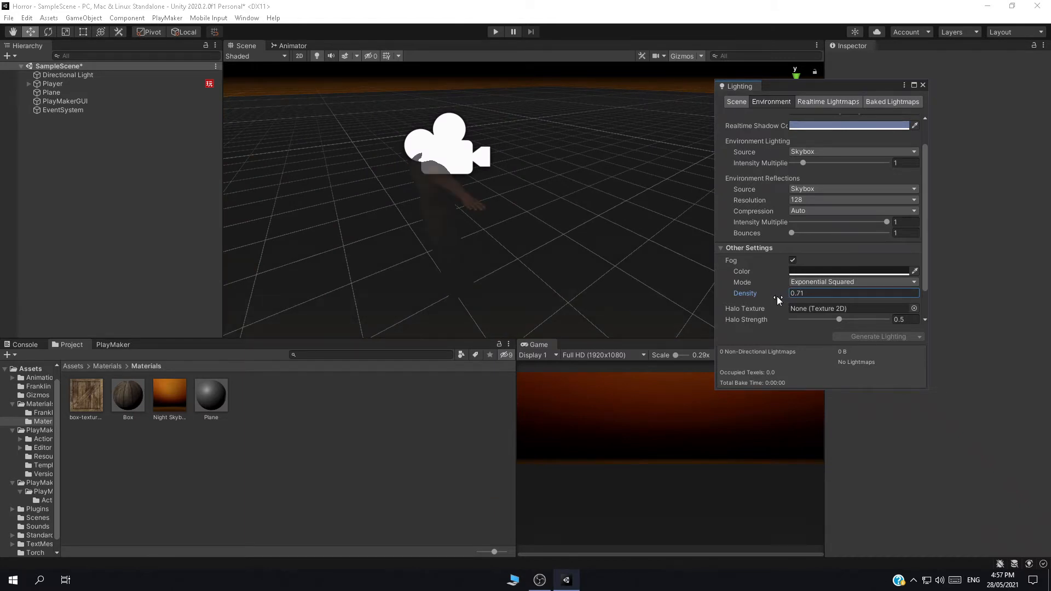
Lower the fog density to 0.21 and close the Lighting window.
left_click_drag(775, 296, 770, 295)
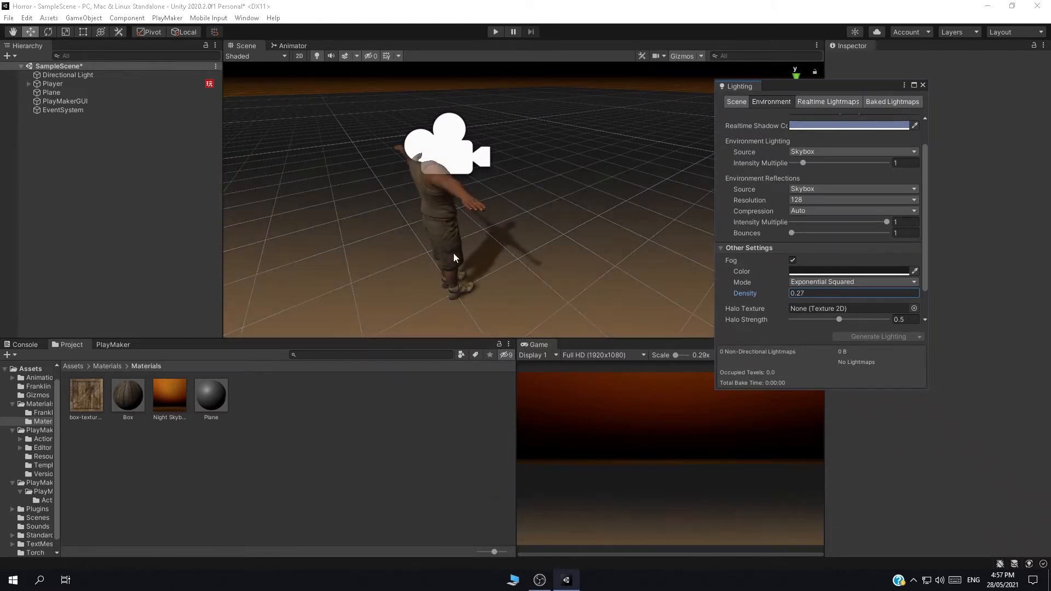
right_click_drag(453, 253, 547, 253)
key("w")
left_click_drag(786, 295, 783, 295)
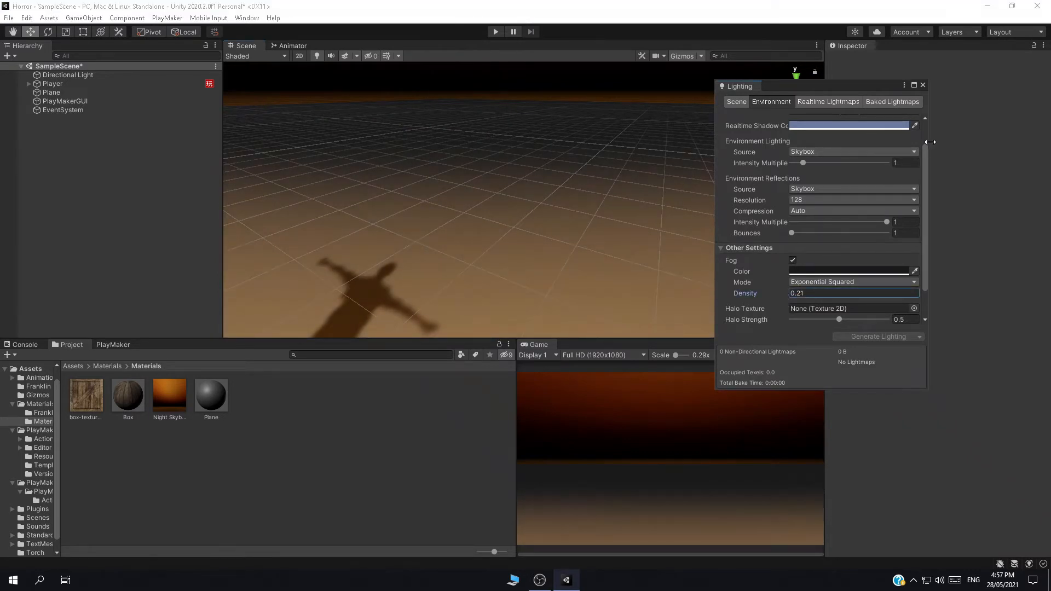
left_click(922, 85)
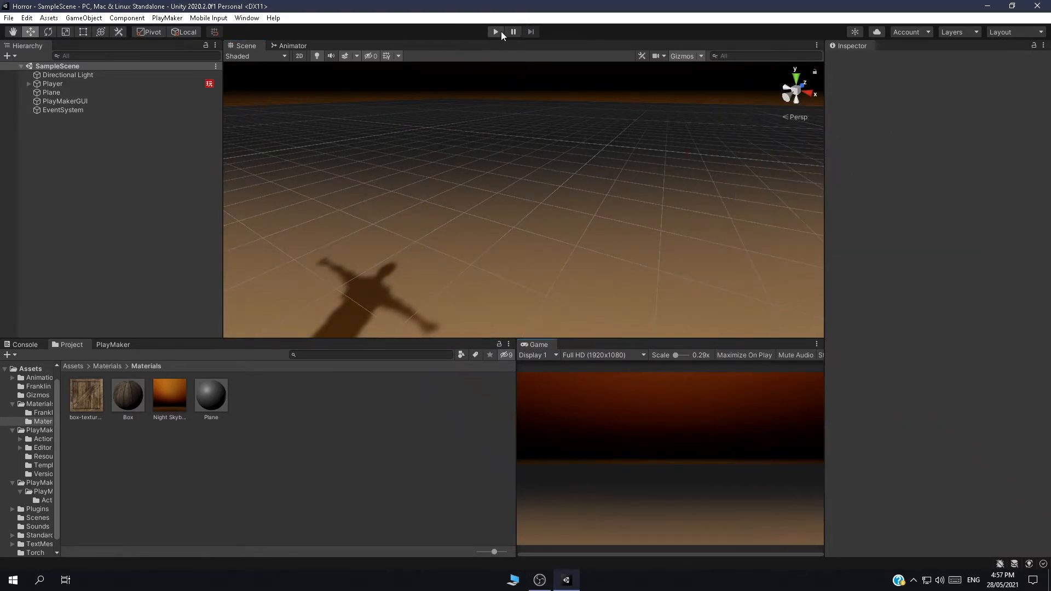
Play-test the scene to check the fog in the game view, and stop the playback.
left_click(496, 31)
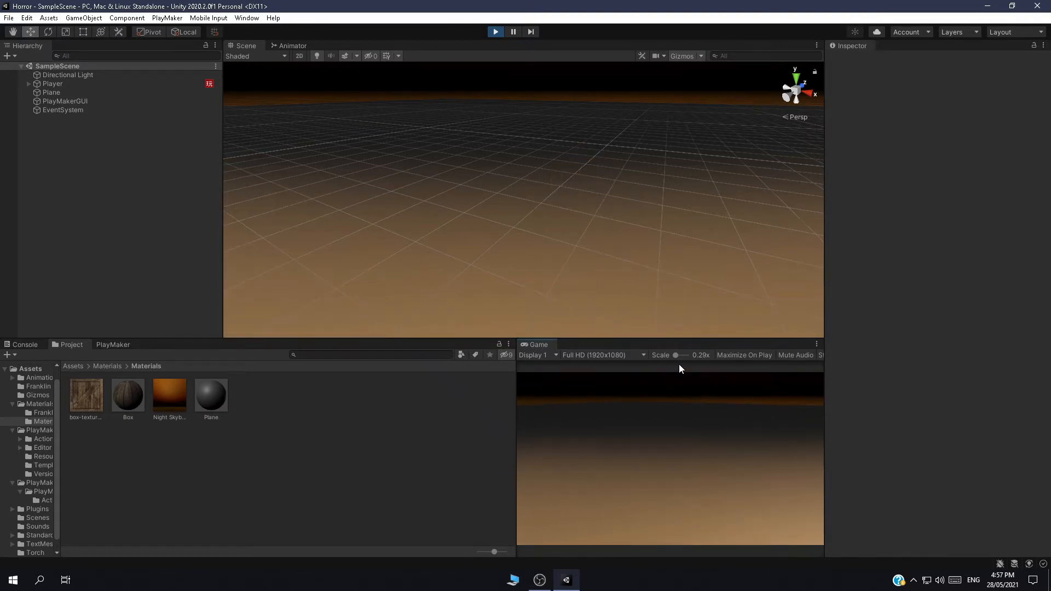
left_click(494, 33)
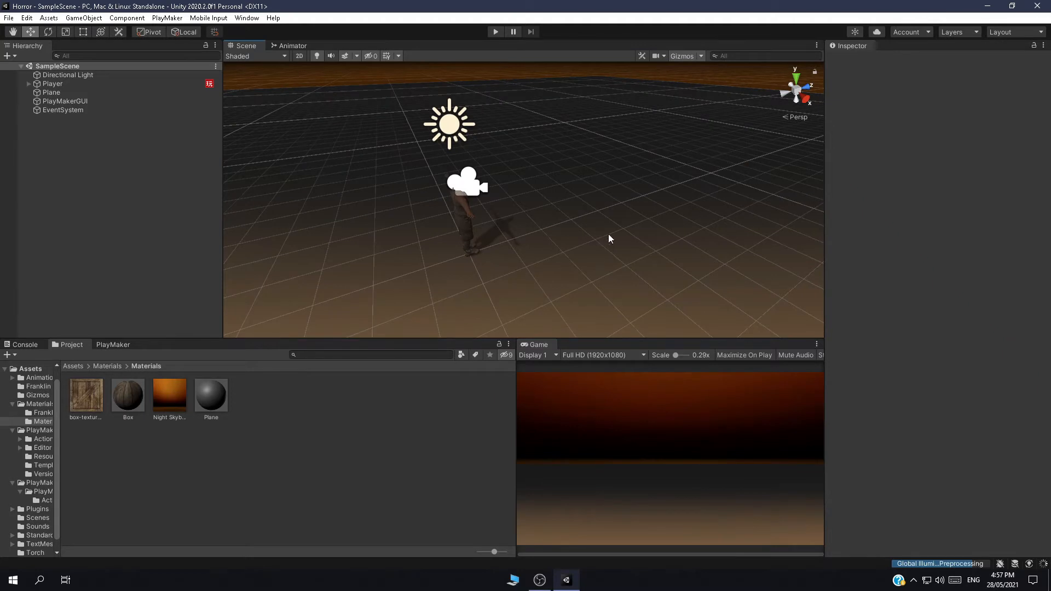
Add a cube to the scene and name it Box.
right_click(110, 171)
mouse_move(202, 309)
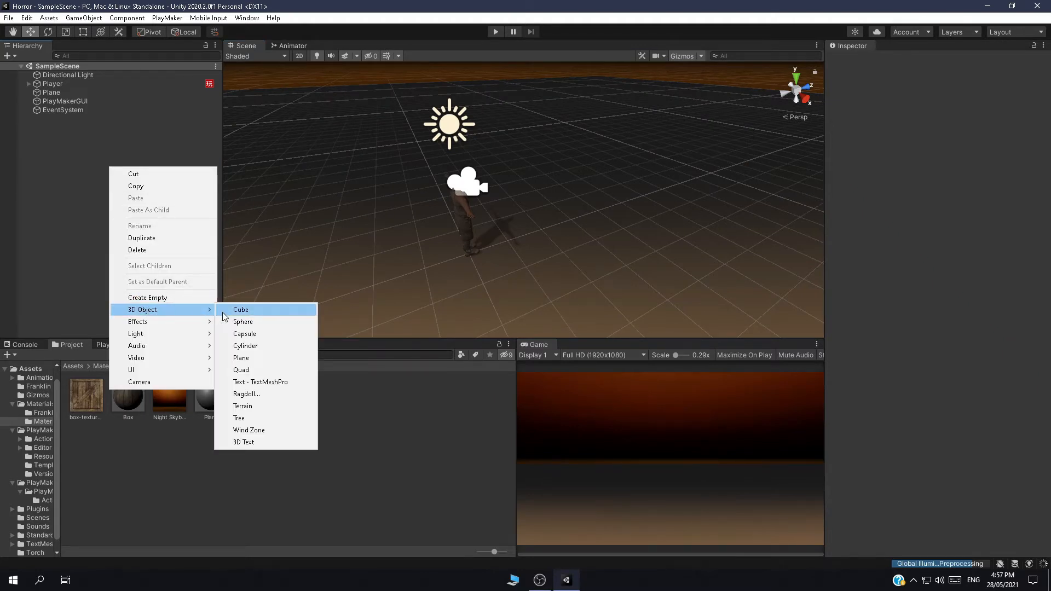
left_click(237, 310)
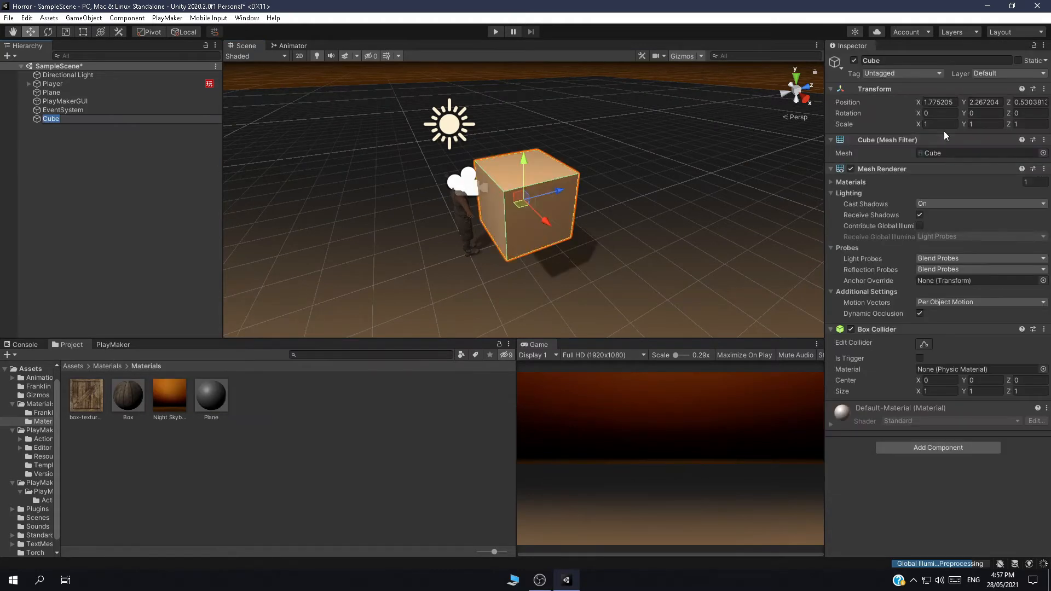
type("Box")
key("Return")
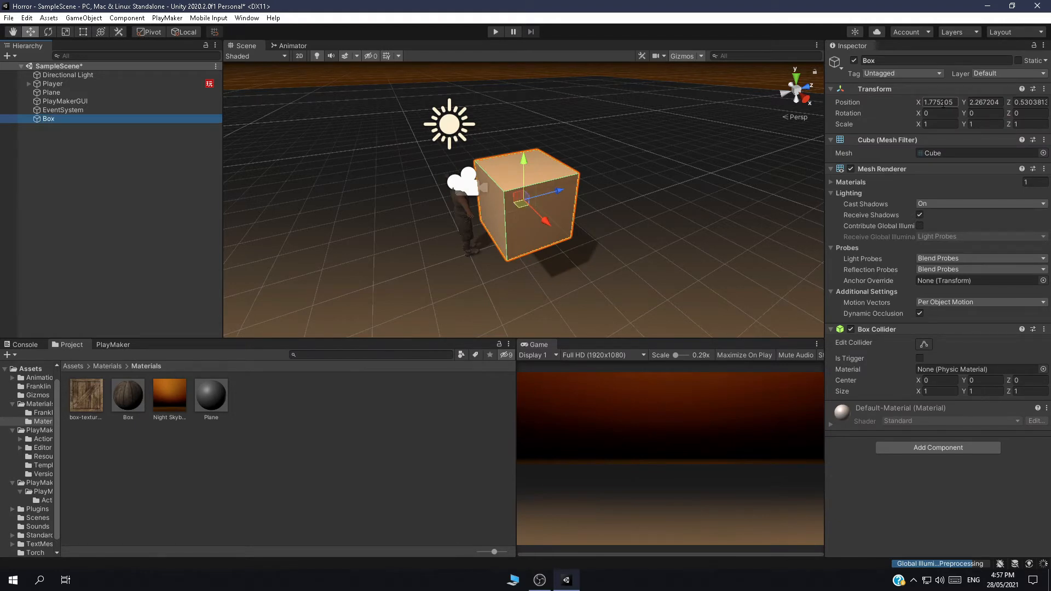
Reset the Box's transform and place it in front of the player at position Y 0.5 and Z 5.
left_click(1043, 89)
left_click(1017, 100)
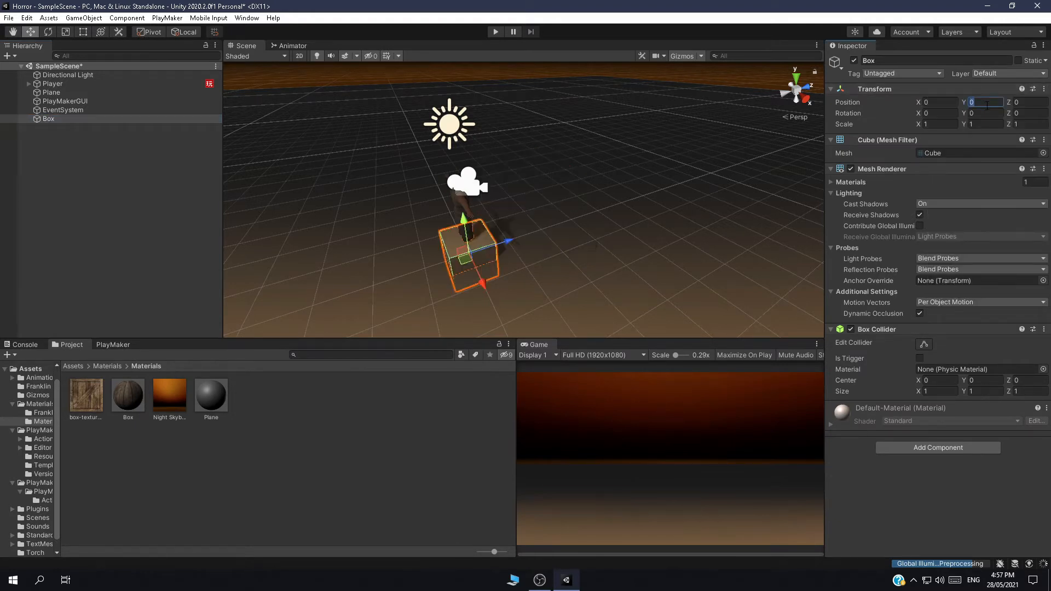
left_click(983, 102)
type("1")
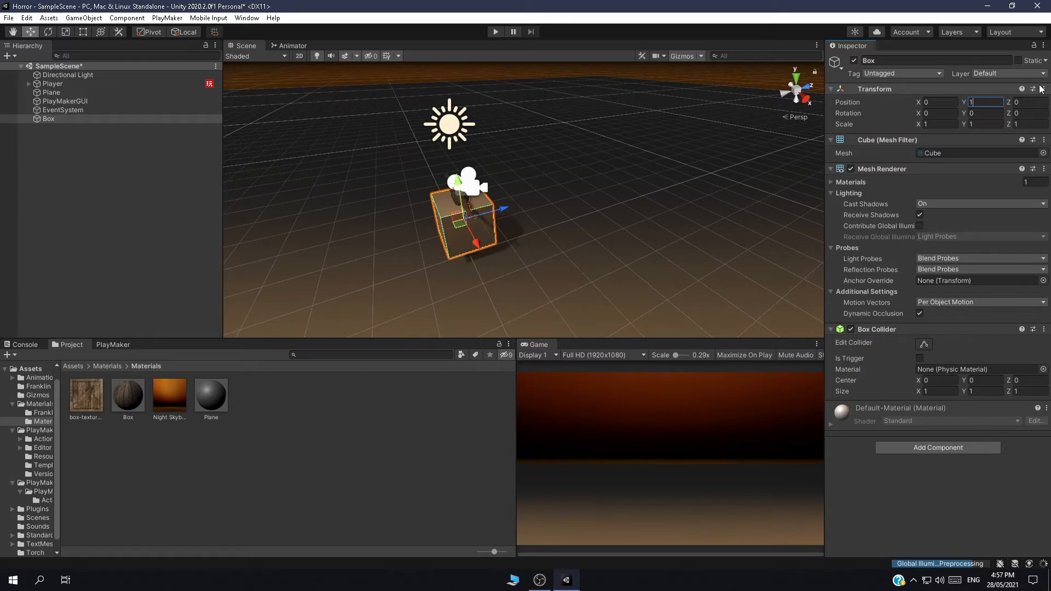
key("BackSpace")
type("0.5")
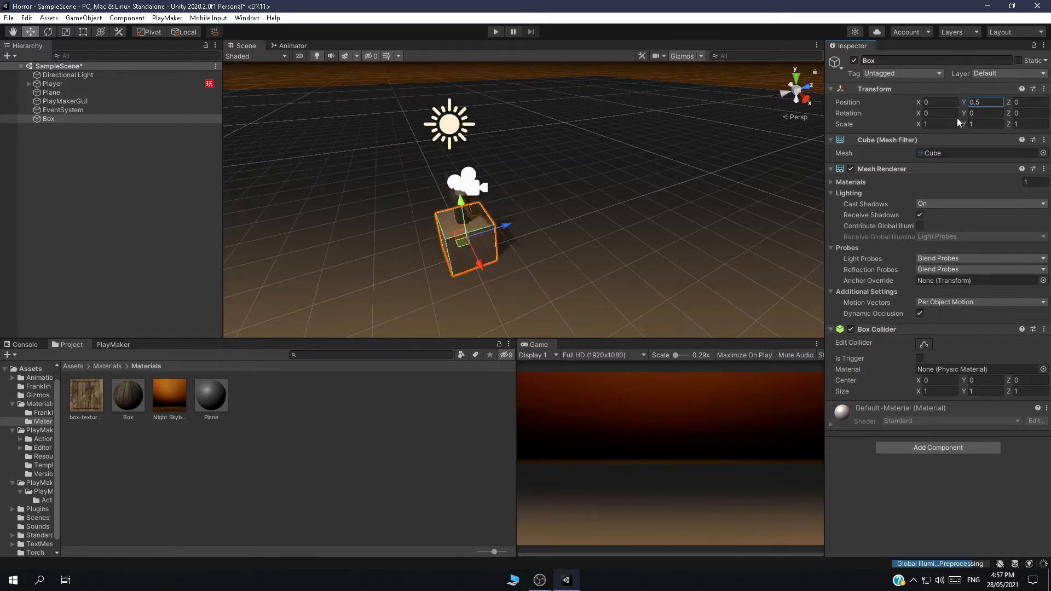
left_click_drag(1010, 105, 77, 79)
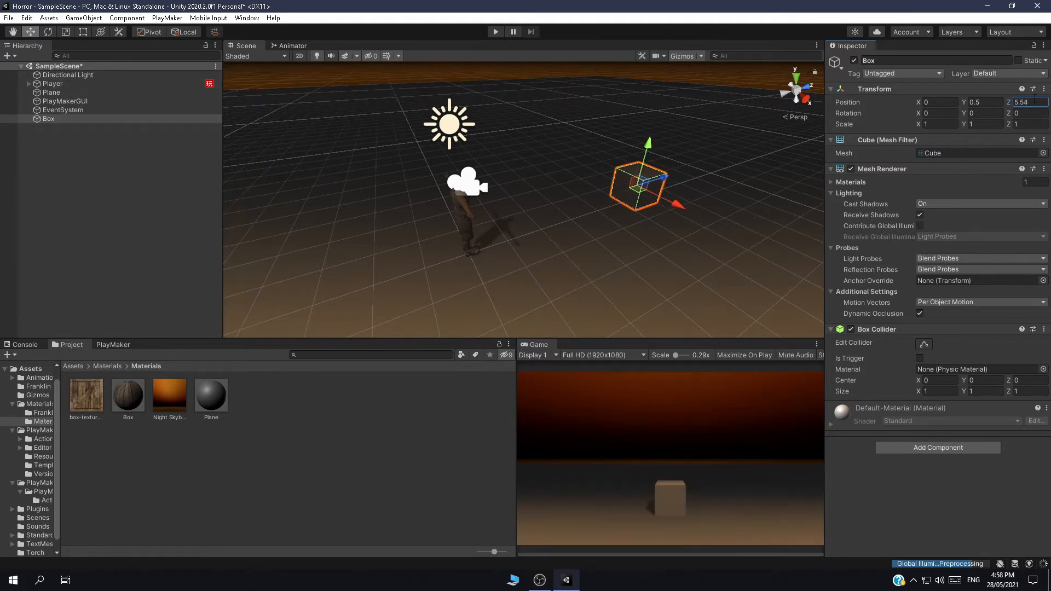
key("Return")
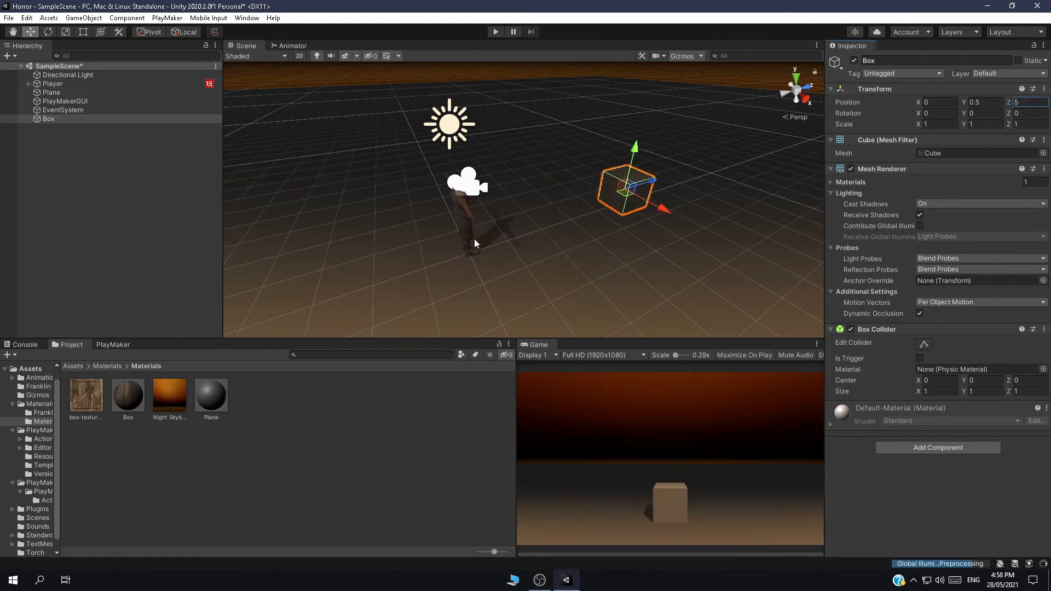
Apply the wooden Box material to the cube and save the scene.
scroll(474, 238, "up", 5)
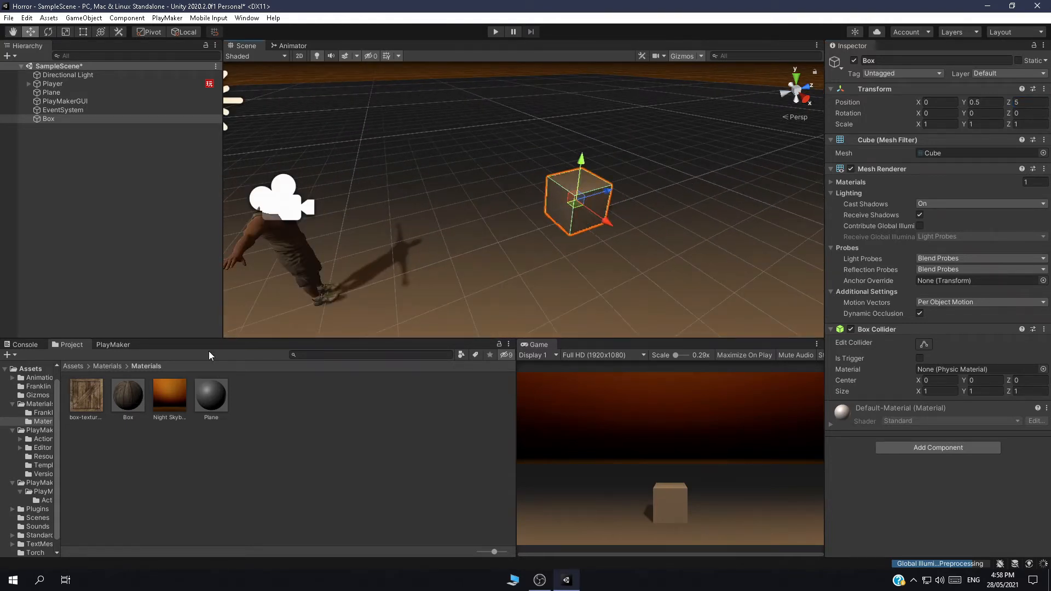
left_click_drag(129, 395, 555, 186)
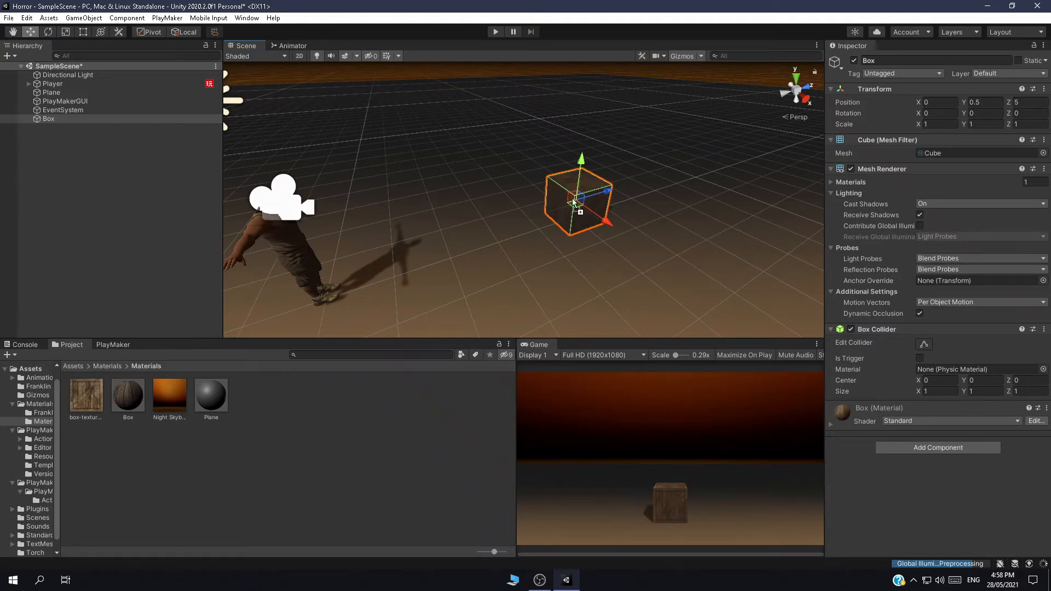
left_click(447, 425)
key("ctrl+s")
Place the Torch prefab from the Assets/Torch folder on top of the wooden box and frame it.
scroll(544, 241, "up", 6)
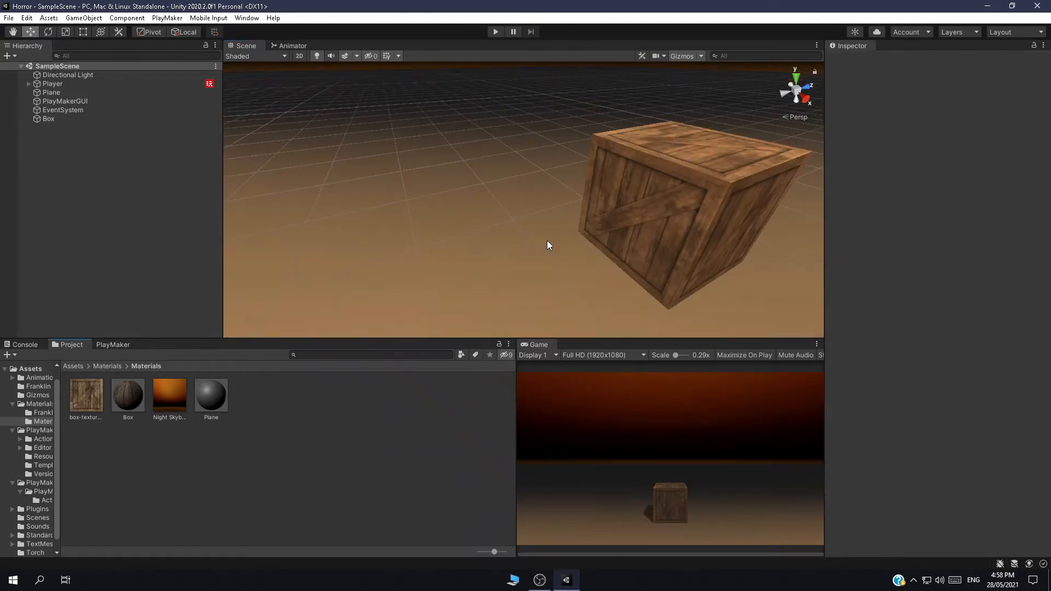
scroll(549, 245, "down", 8)
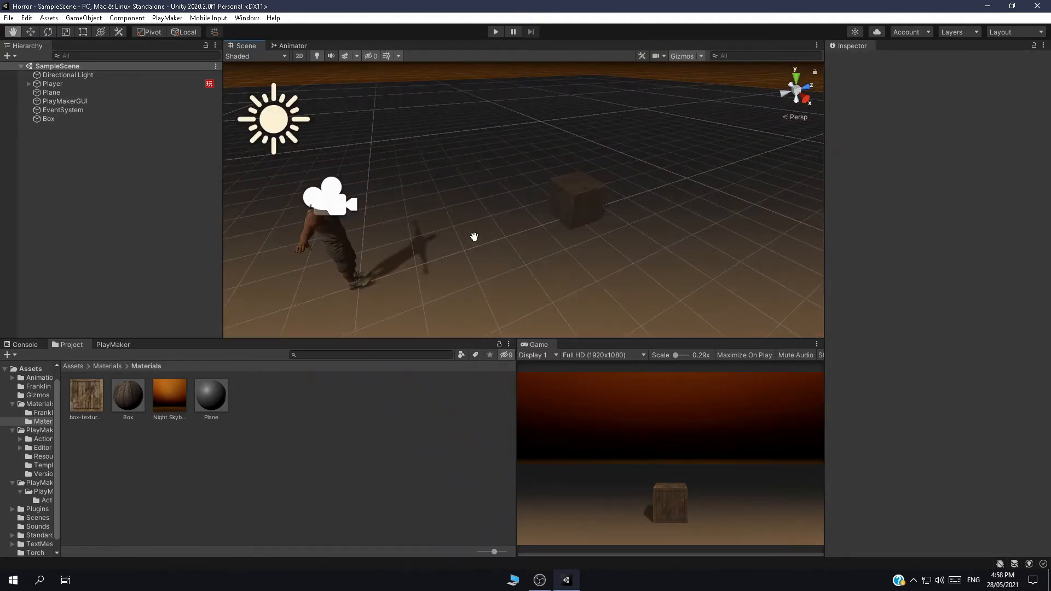
scroll(385, 213, "up", 4)
middle_click_drag(446, 194, 523, 191)
left_click(111, 367)
left_click(77, 366)
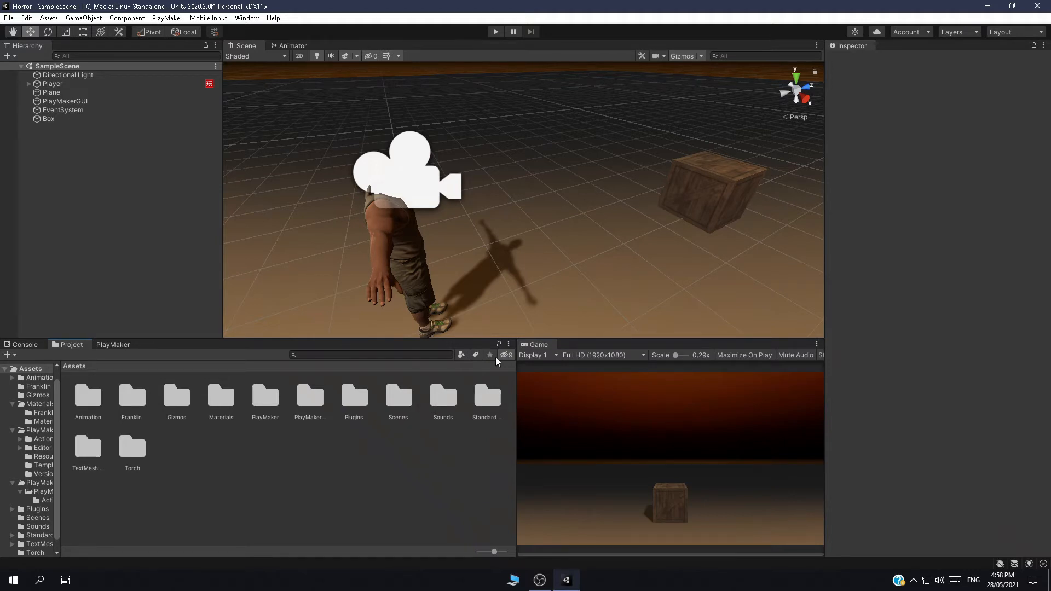
double_click(133, 449)
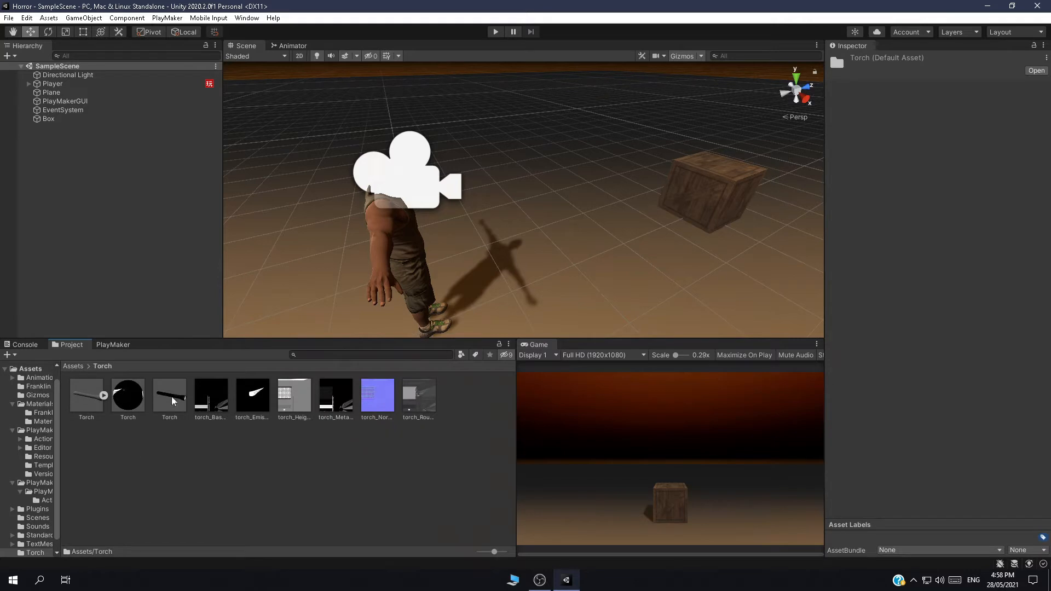
left_click_drag(176, 403, 717, 164)
key("f")
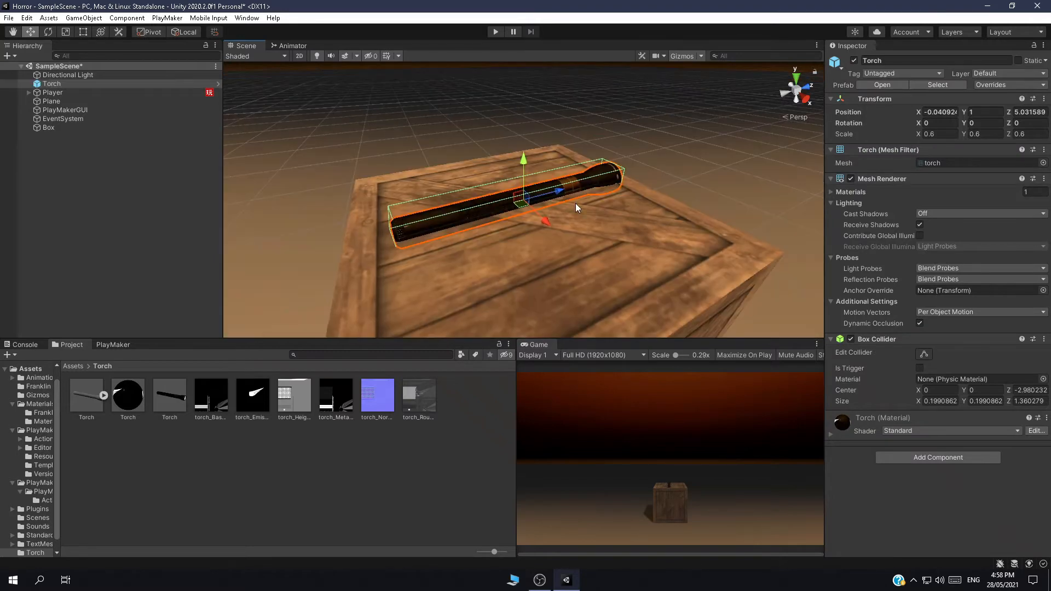
Raise the torch to about Y 1.066 and rotate it about 38 degrees around its Y axis.
left_click_drag(531, 165, 524, 143)
right_click_drag(329, 257, 384, 286)
scroll(449, 310, "down", 10)
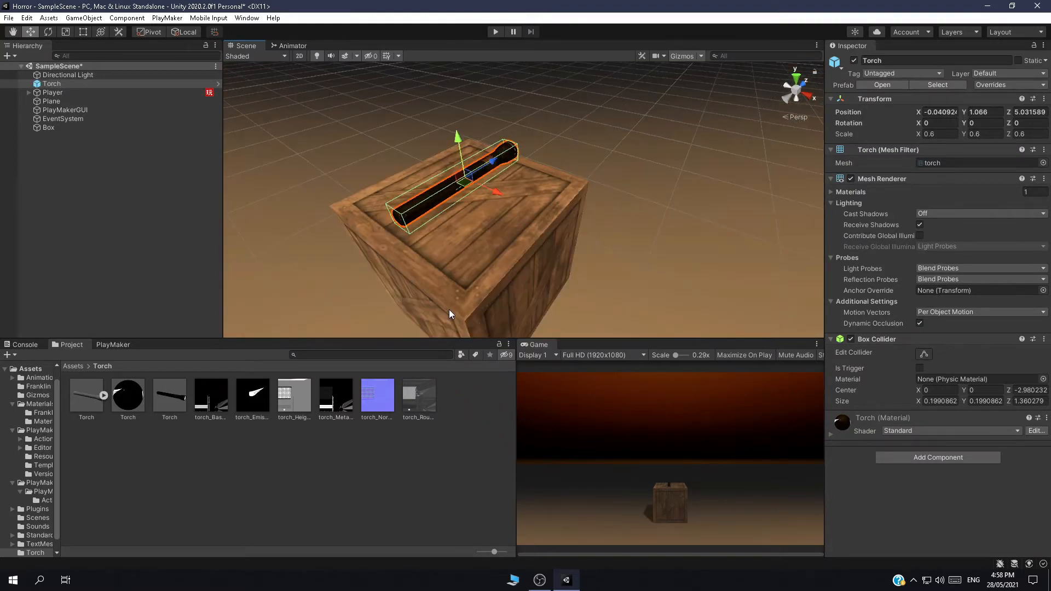
middle_click_drag(449, 309, 496, 319)
key("f")
left_click(50, 32)
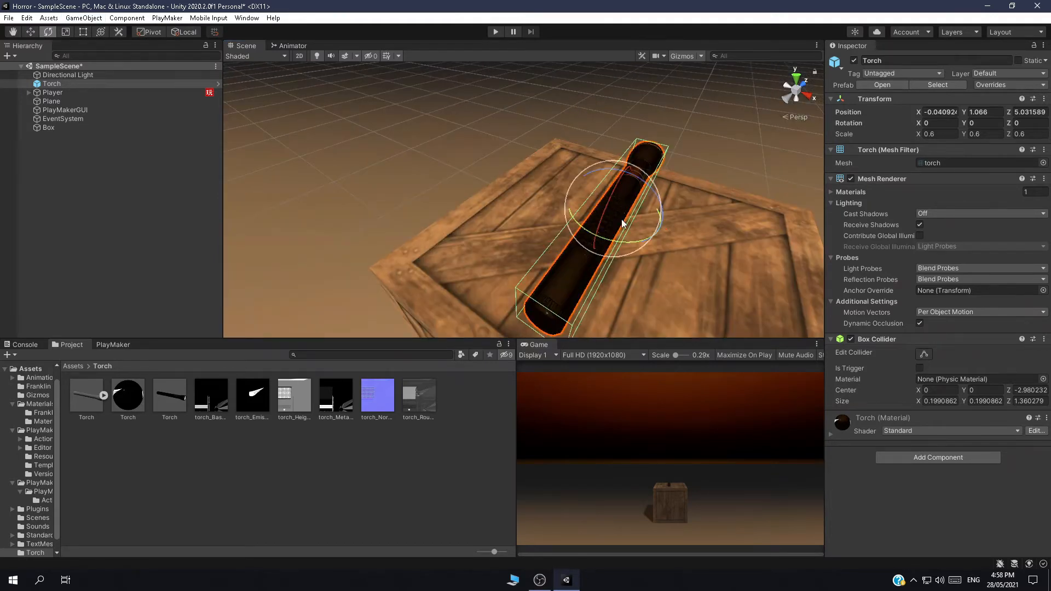
left_click_drag(630, 244, 569, 248)
left_click(31, 32)
left_click(92, 215)
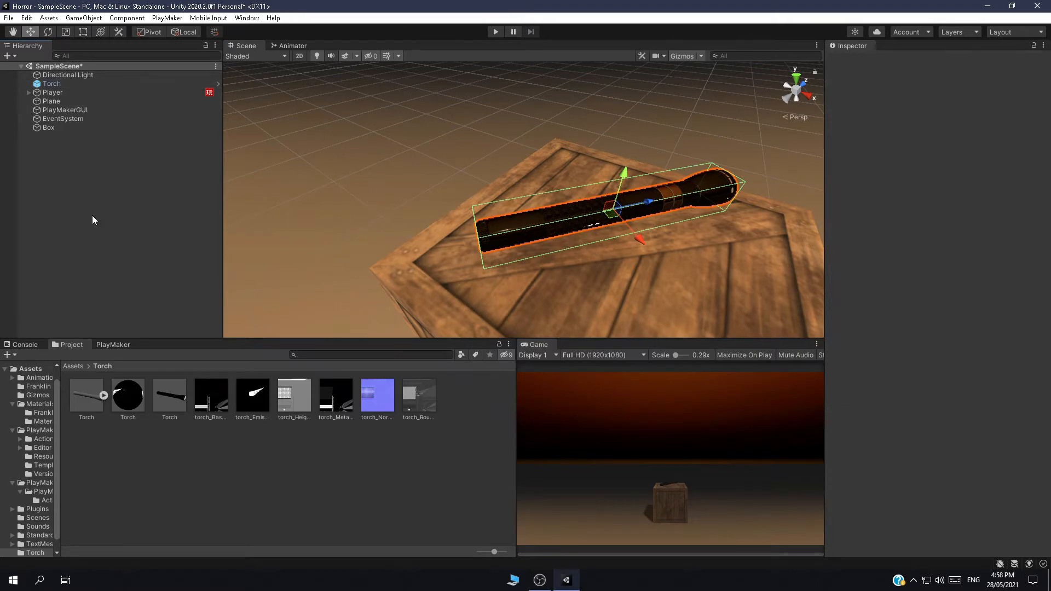
Shift the torch across the top of the box to about X 0.038 and Z 4.97.
scroll(609, 221, "down", 10)
scroll(609, 221, "up", 4)
scroll(610, 221, "up", 3)
left_click(604, 219)
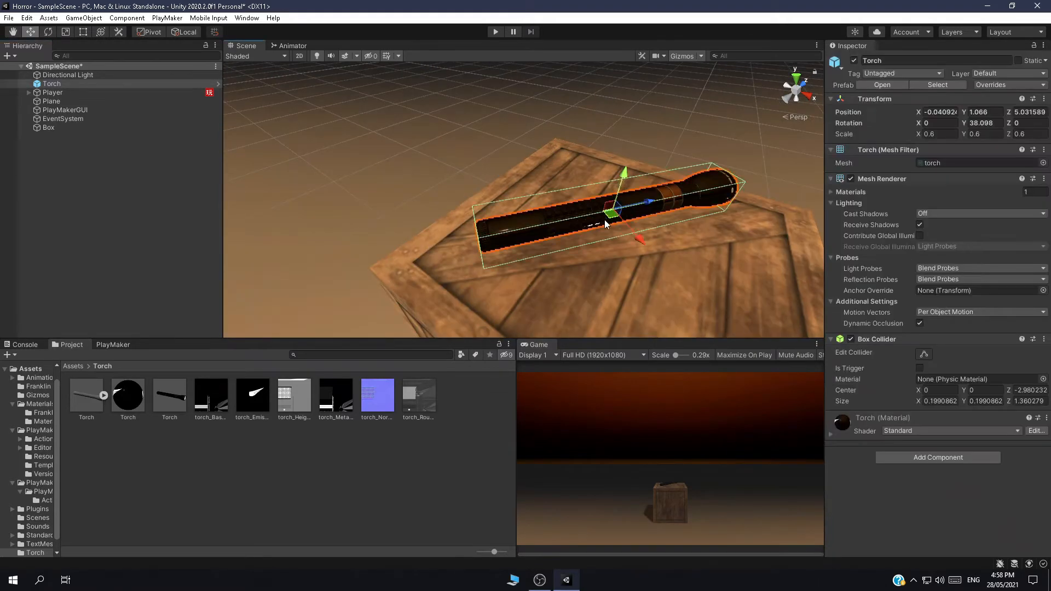
left_click_drag(645, 249, 660, 279)
left_click(122, 196)
middle_click_drag(631, 201, 558, 172)
scroll(560, 160, "up", 3)
scroll(561, 160, "down", 3)
Unpack the Torch prefab instance in the scene.
left_click(550, 194)
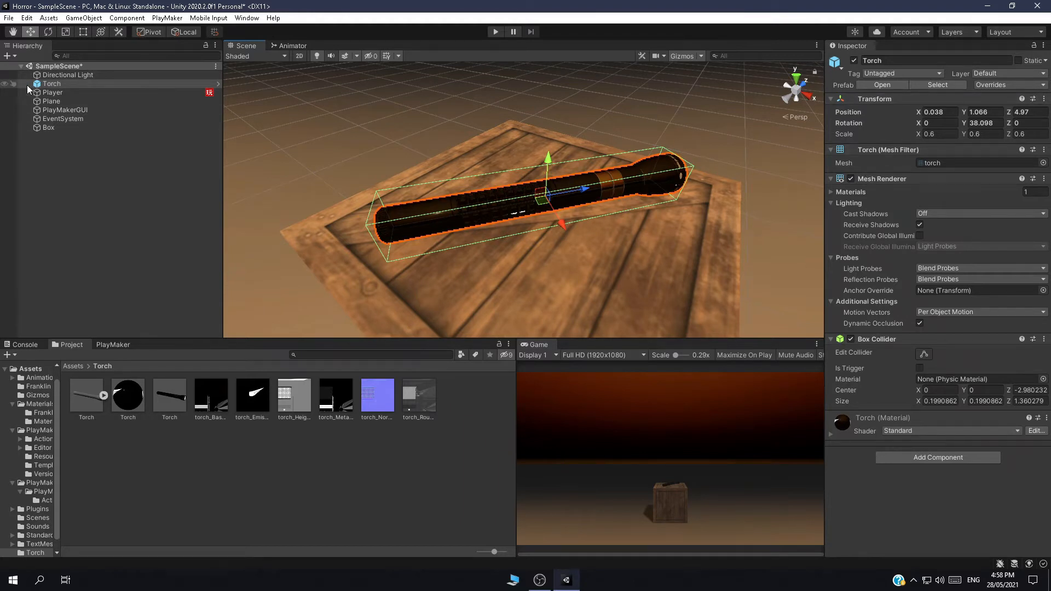
right_click(54, 83)
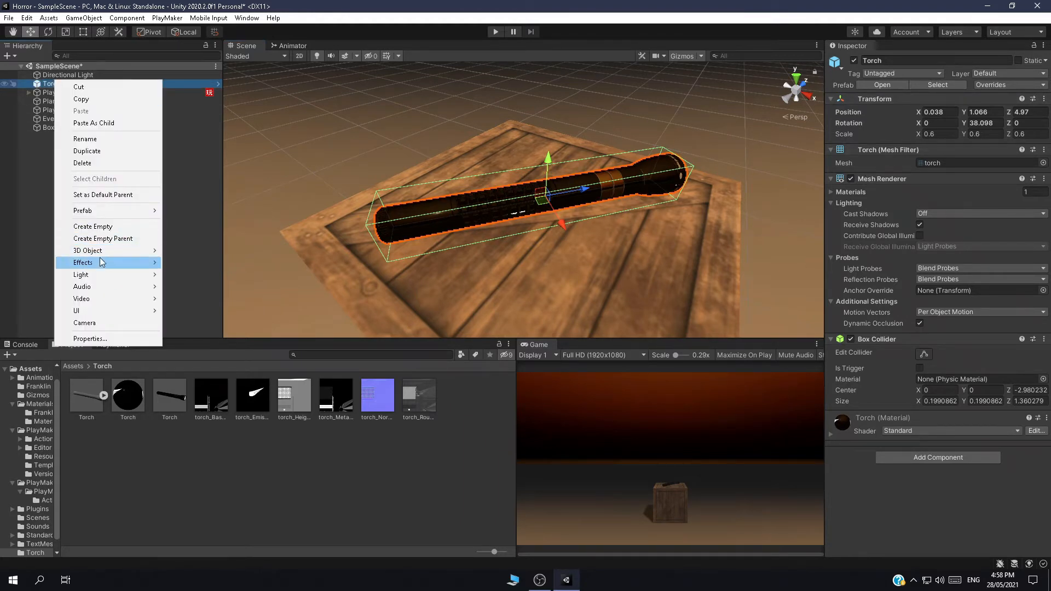
mouse_move(104, 210)
left_click(255, 258)
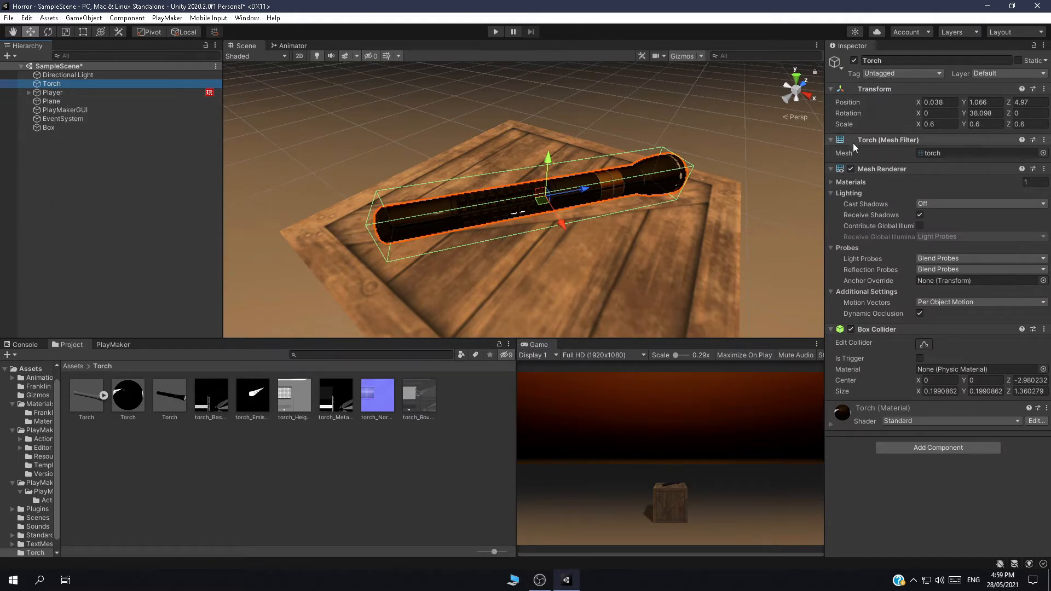
left_click(891, 73)
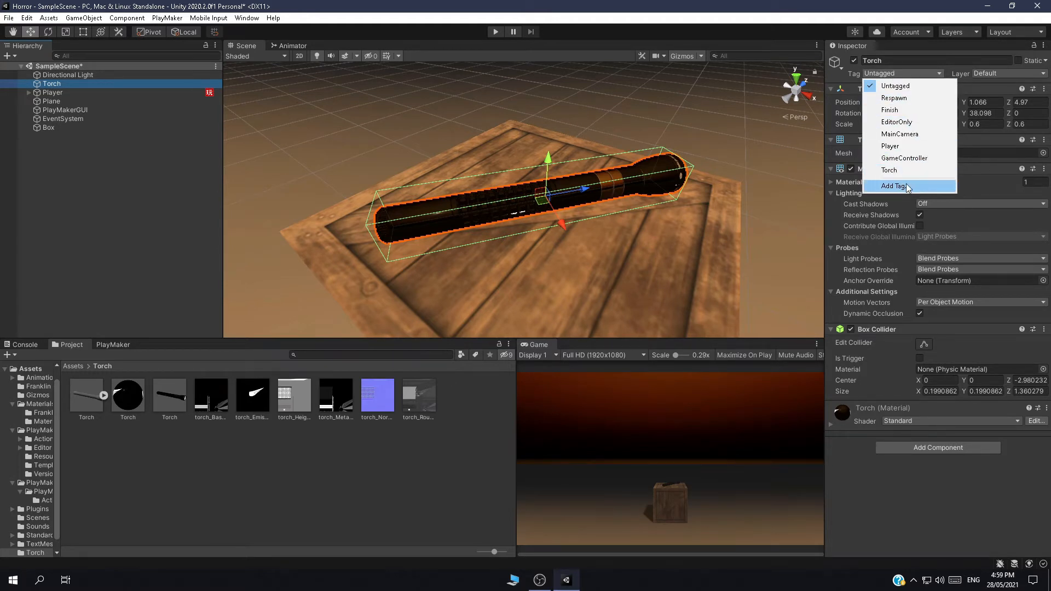
left_click(933, 186)
left_click(1020, 110)
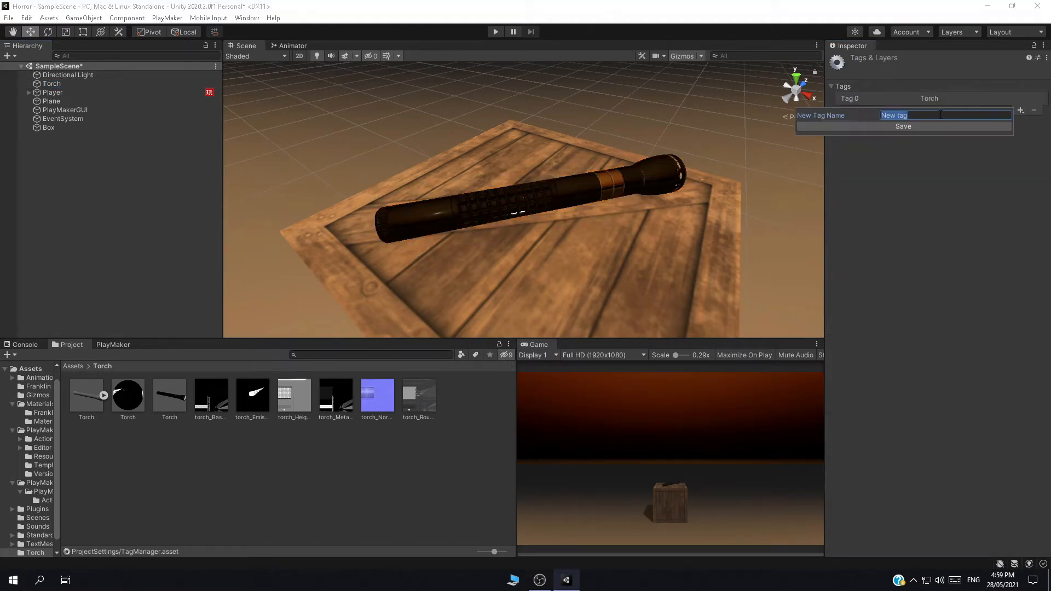
left_click(946, 155)
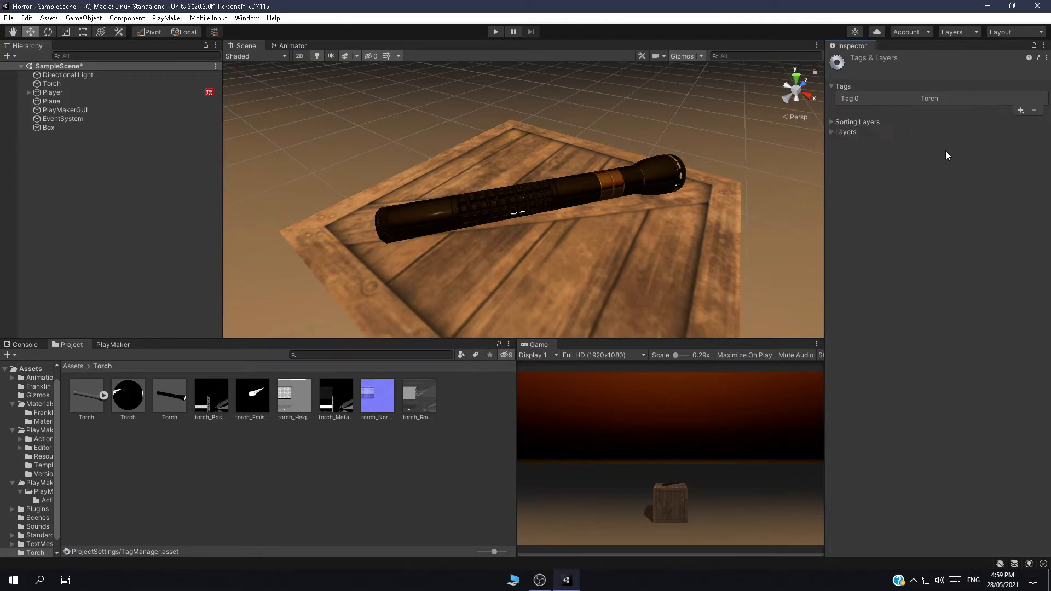
left_click(938, 97)
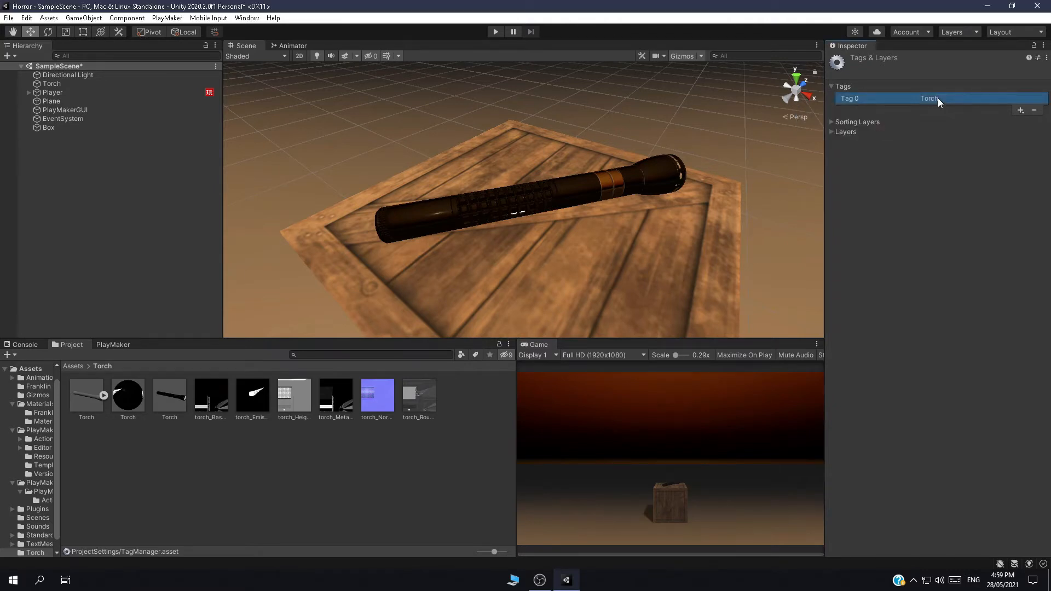
left_click(49, 126)
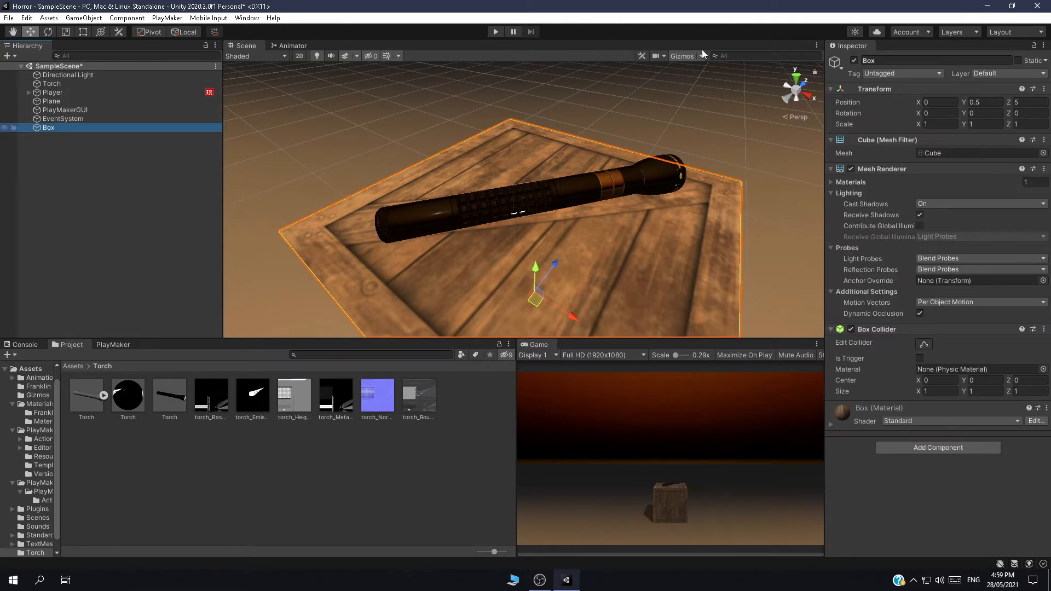
Move the Torch object directly above Box in the hierarchy and assign it the Torch tag.
left_click(75, 85)
left_click_drag(73, 94, 70, 125)
left_click(900, 73)
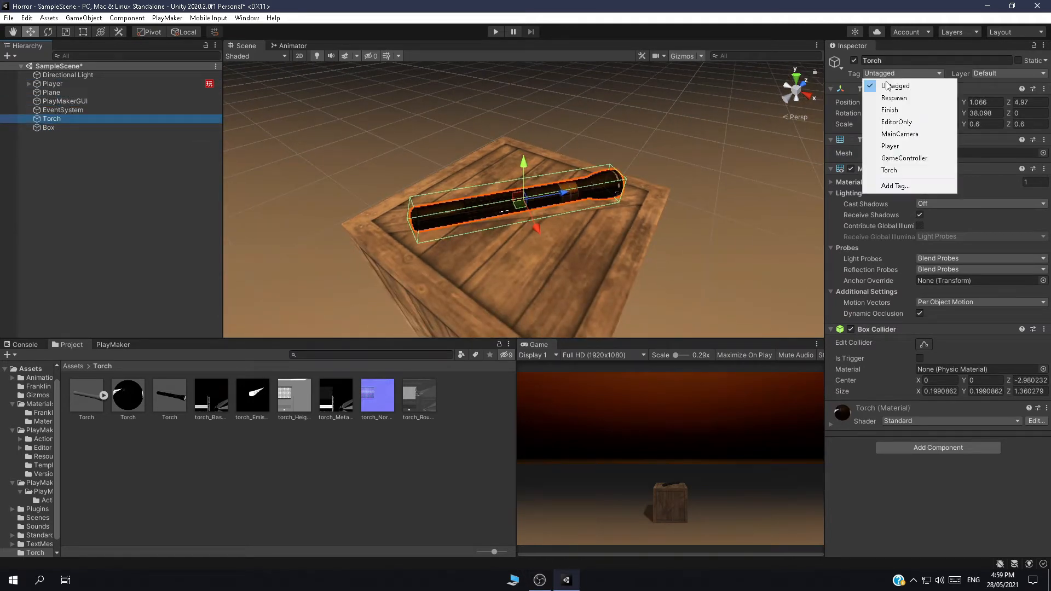
left_click(898, 159)
left_click(900, 74)
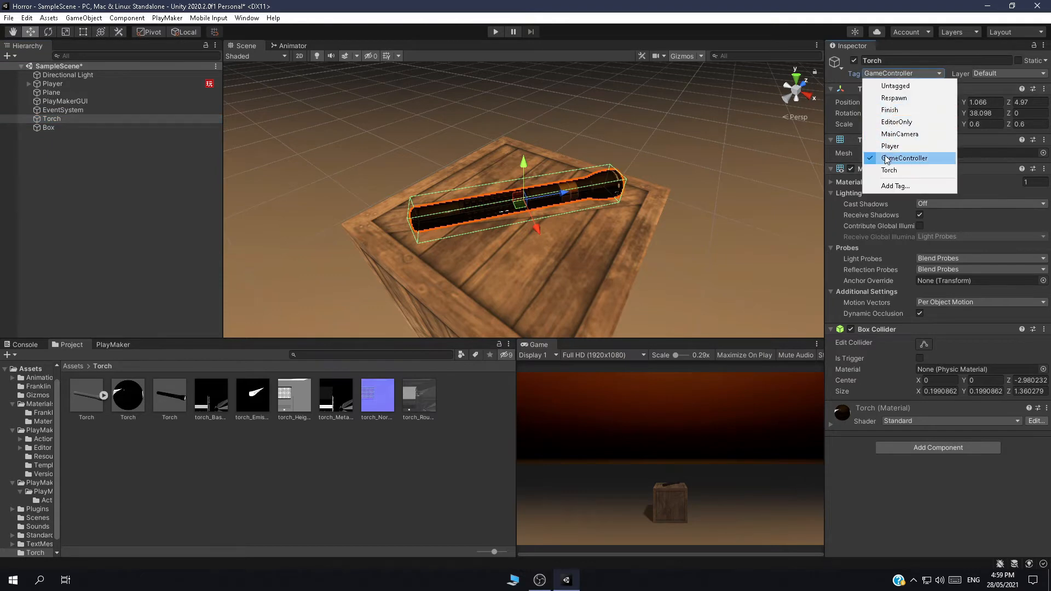
left_click(897, 171)
Examine the torch and the wooden box in the scene from several distances and angles.
scroll(651, 223, "up", 5)
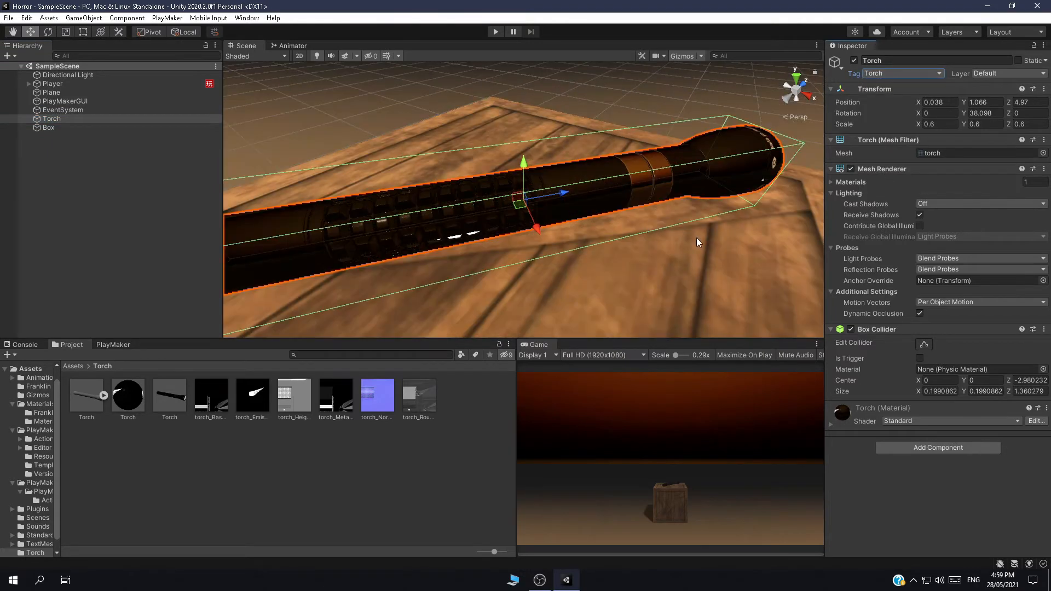
scroll(611, 268, "down", 5)
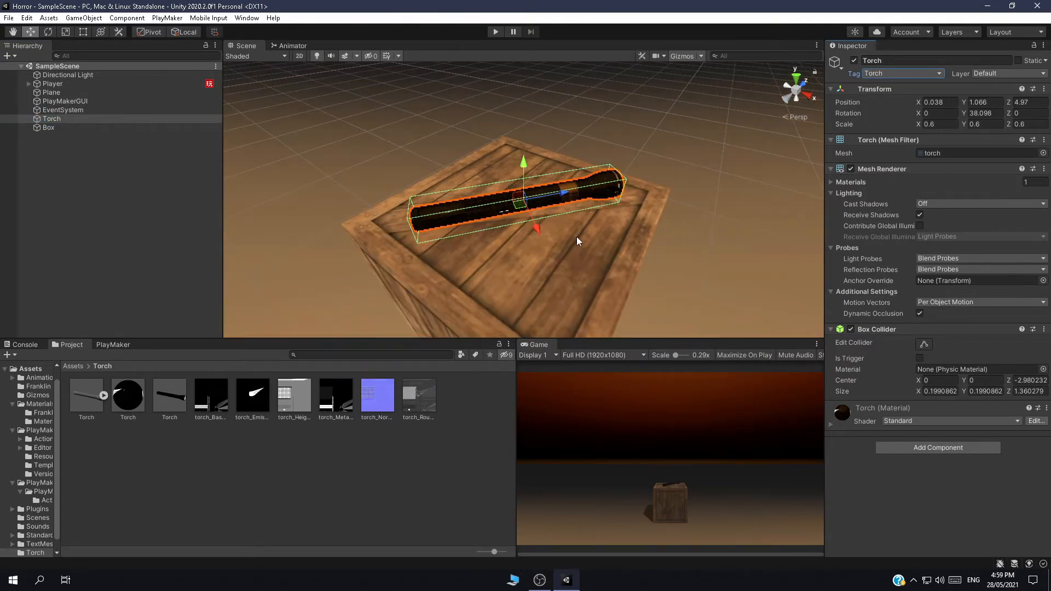
scroll(576, 235, "up", 5)
scroll(576, 235, "down", 5)
middle_click_drag(576, 235, 615, 224)
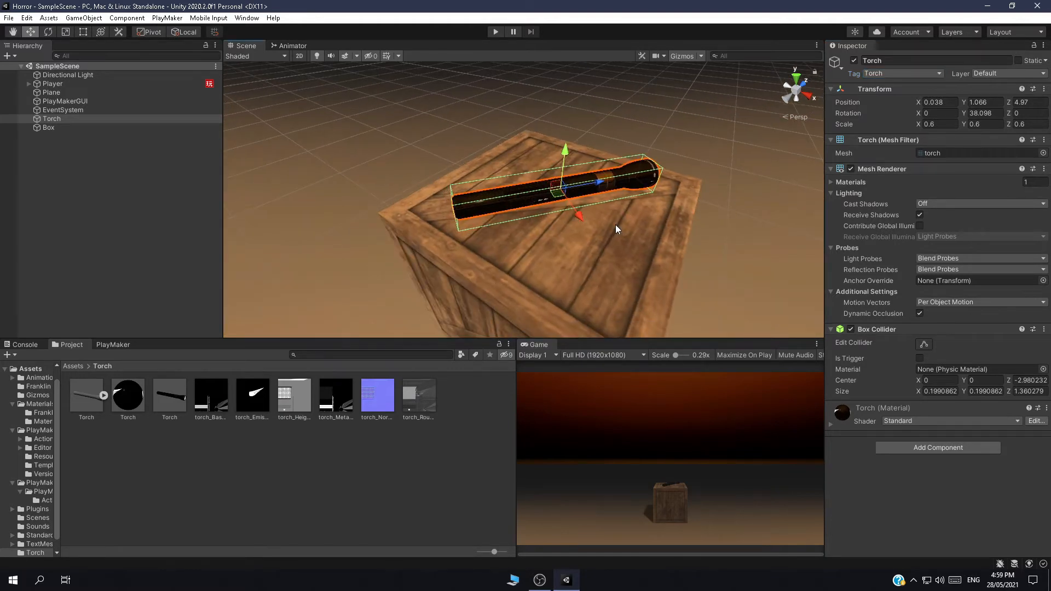
scroll(615, 225, "down", 5)
scroll(615, 224, "up", 5)
right_click_drag(615, 224, 448, 209)
scroll(448, 210, "up", 5)
middle_click_drag(448, 209, 554, 159)
scroll(560, 156, "down", 5)
middle_click_drag(497, 142, 504, 146)
Add a Spot Light as a child of Torch and move it to the torch's head at local Z 0.659.
right_click(49, 118)
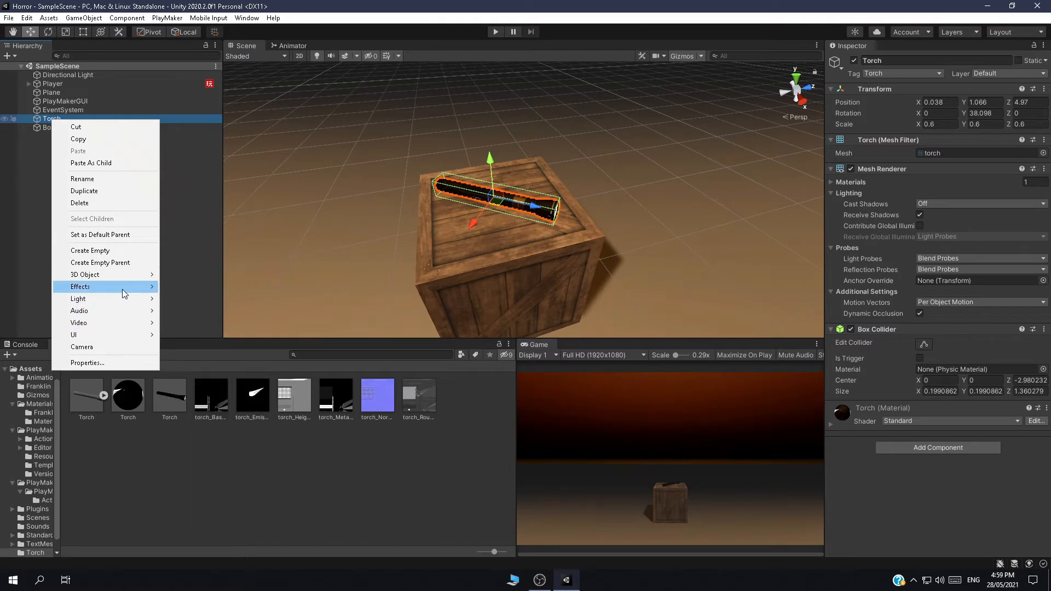
mouse_move(109, 298)
left_click(205, 327)
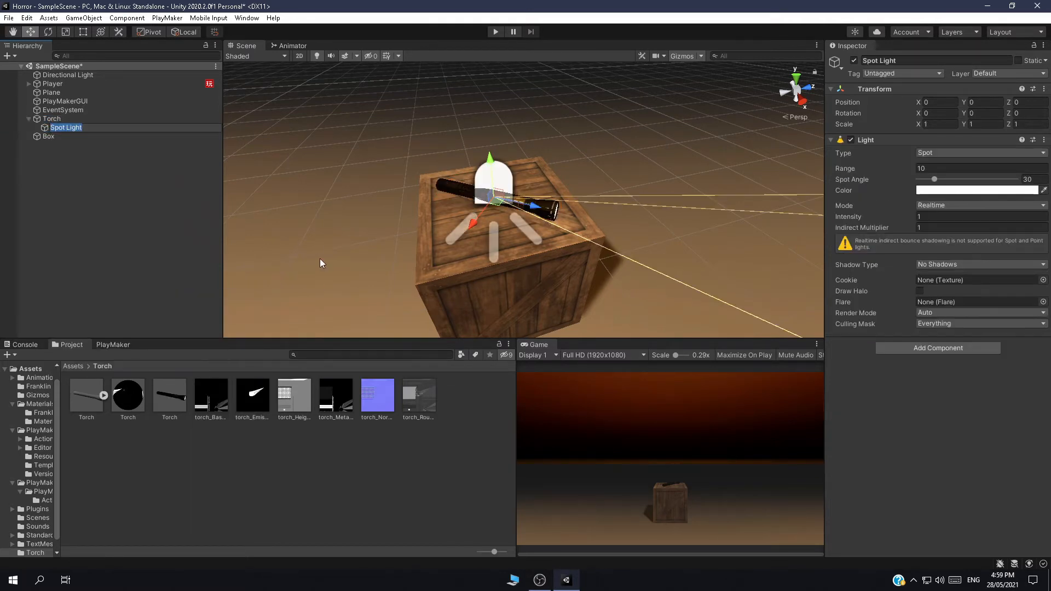
right_click_drag(319, 258, 646, 195)
left_click_drag(356, 267, 436, 248)
right_click_drag(554, 237, 638, 216)
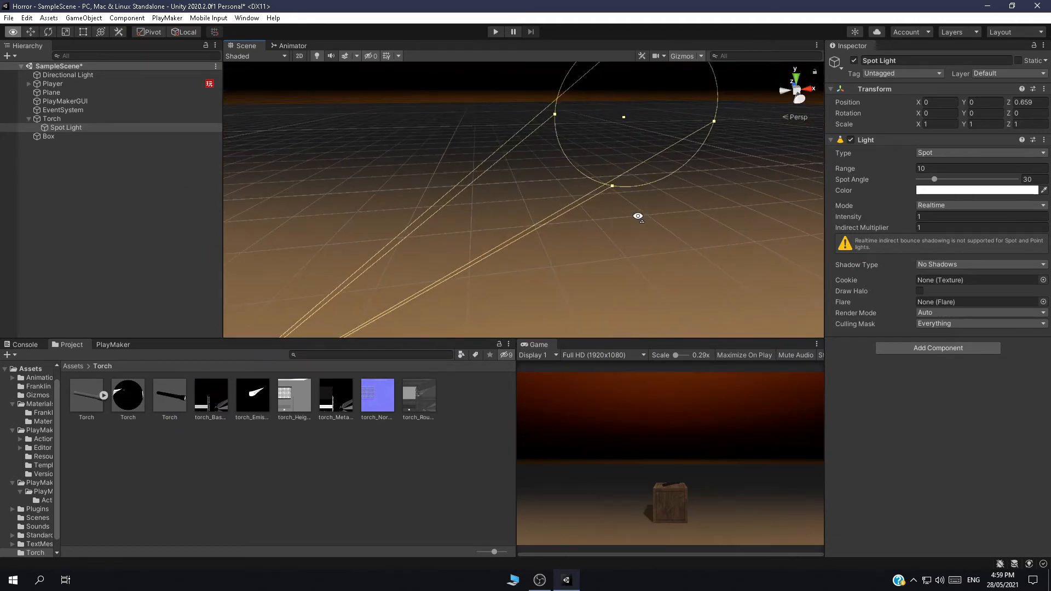
right_click_drag(523, 242, 657, 199)
scroll(699, 188, "down", 3)
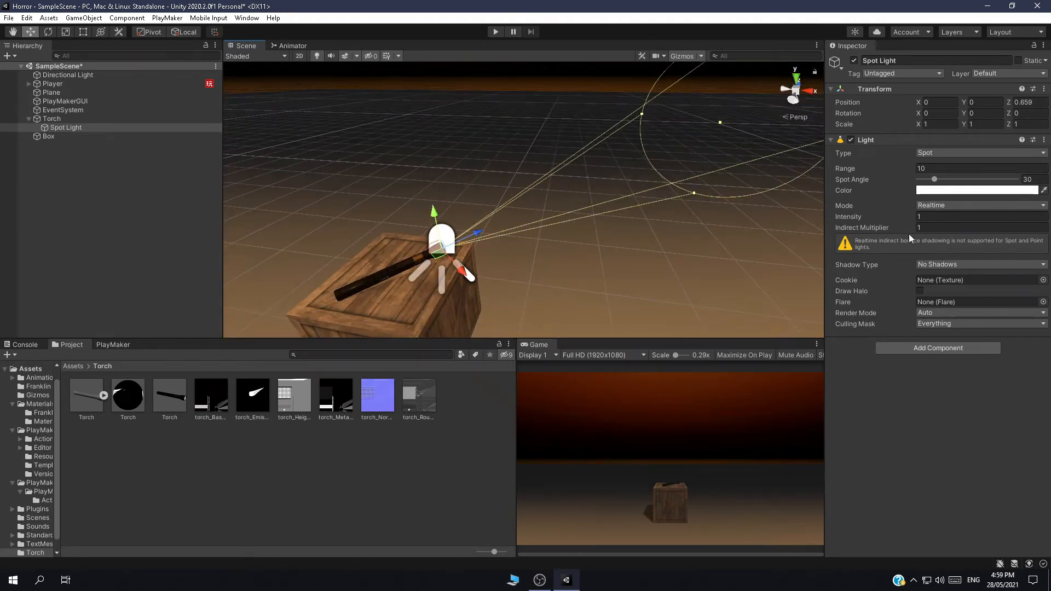
Set the Spot Light's spot angle to 83 and its intensity to about 4.86.
scroll(697, 247, "up", 2)
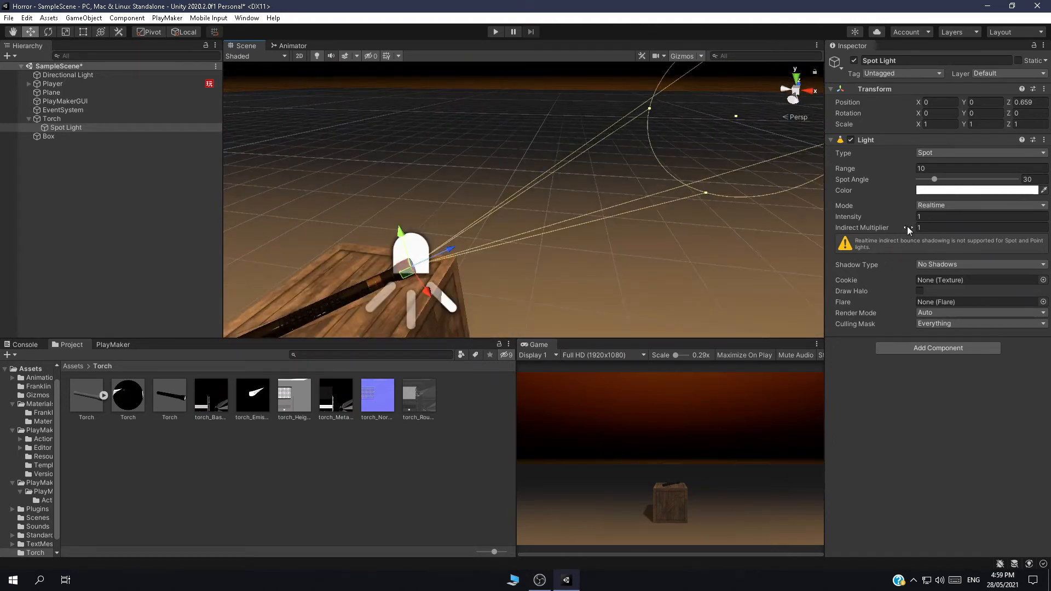
left_click_drag(935, 179, 963, 180)
left_click_drag(913, 218, 984, 206)
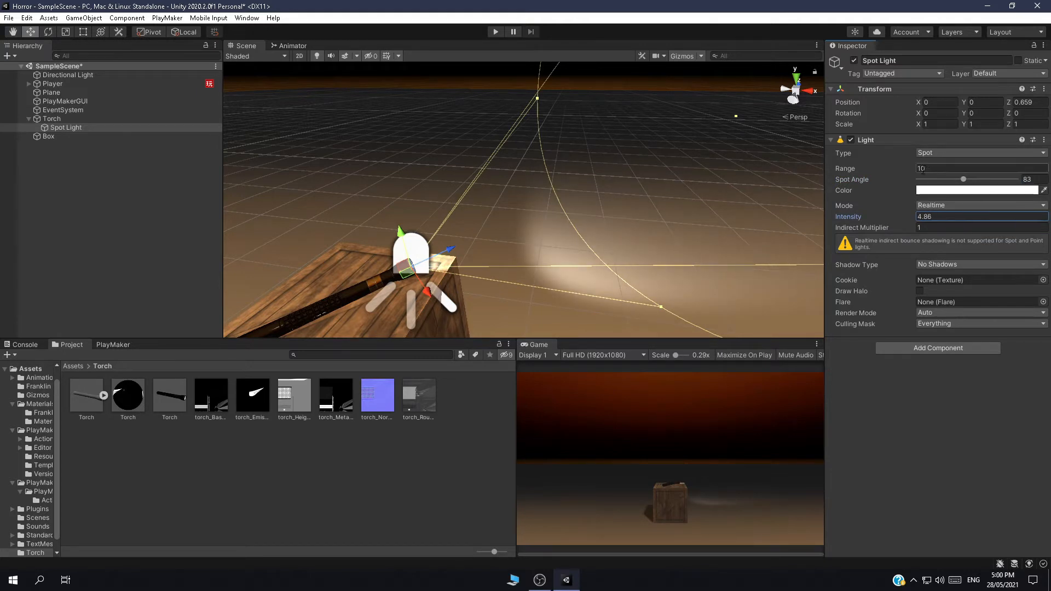
Try Spot Light ranges of about 76, 65 and 10, along with a wider spot angle of 93.
left_click_drag(912, 168, 184, 149)
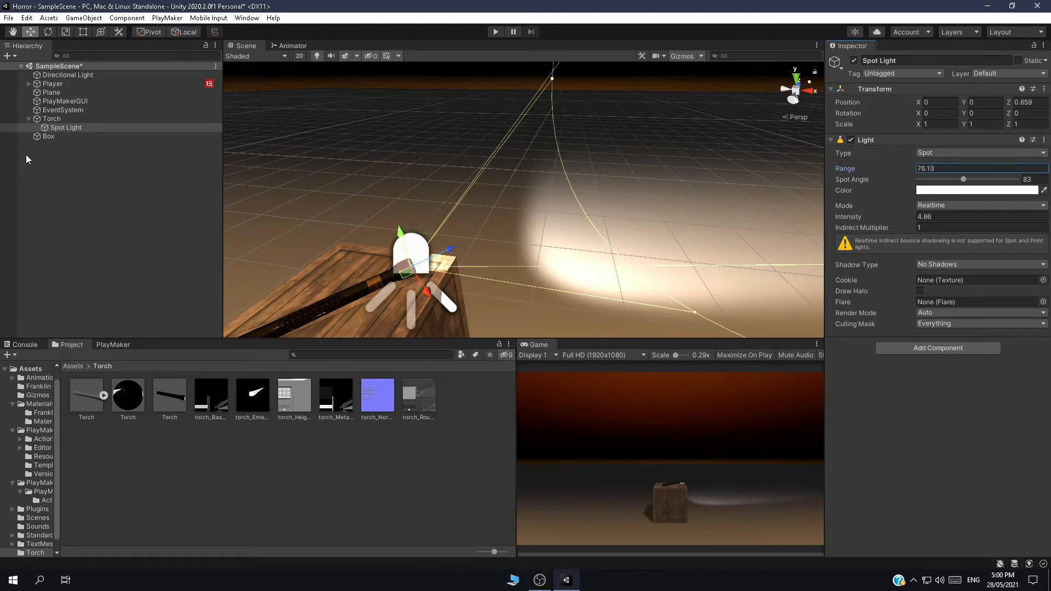
left_click_drag(932, 169, 886, 170)
mouse_move(968, 179)
left_mouse_down()
mouse_move(992, 181)
mouse_move(968, 180)
left_mouse_up()
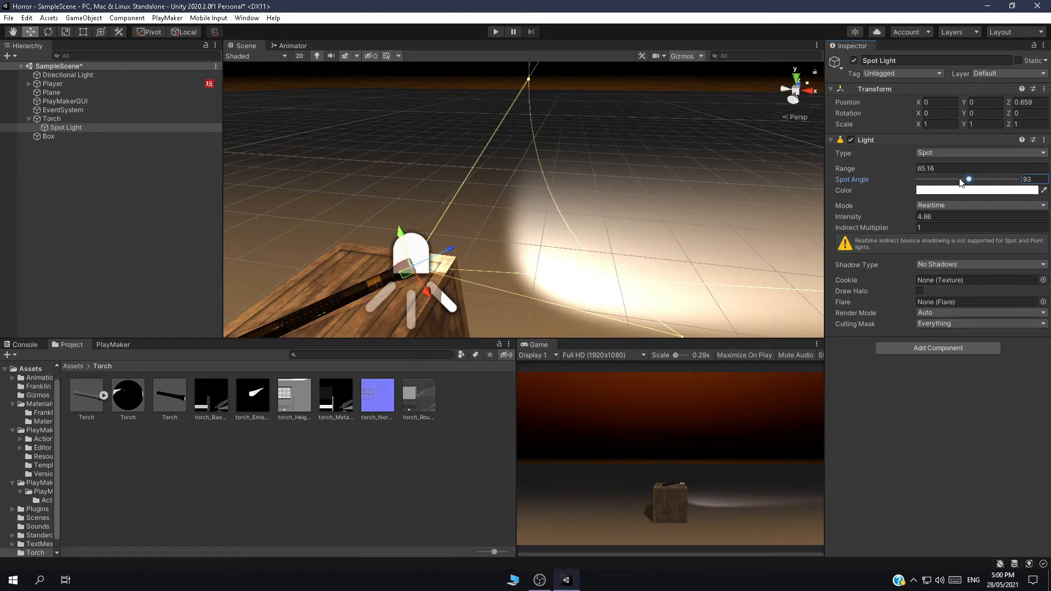
left_click_drag(912, 168, 593, 188)
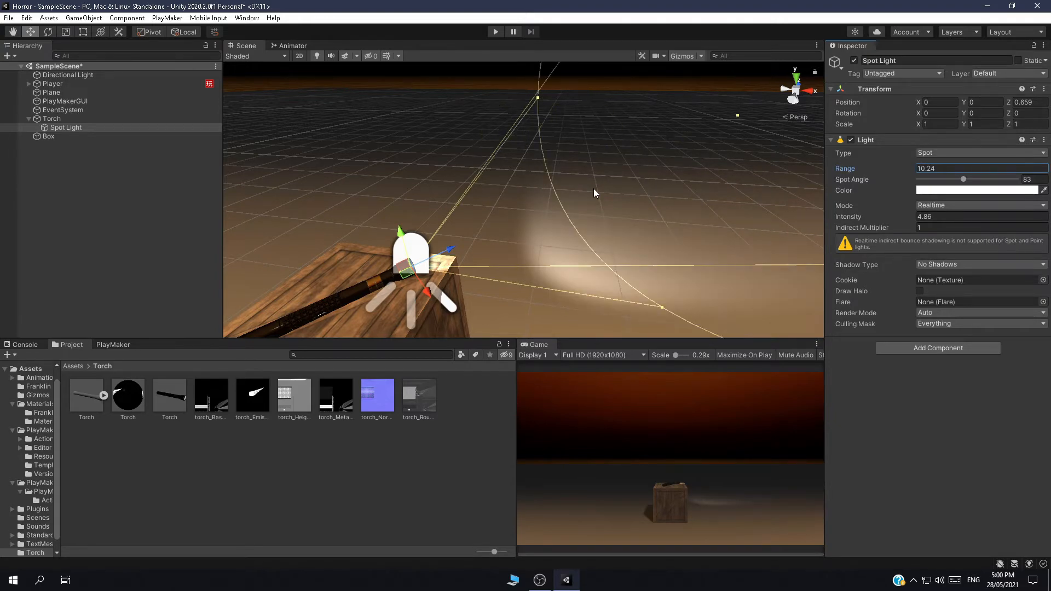
Extend the Spot Light's cone in the scene to a range of about 623.
key("f")
scroll(625, 206, "down", 5)
middle_click_drag(625, 205, 546, 232)
scroll(570, 215, "up", 8)
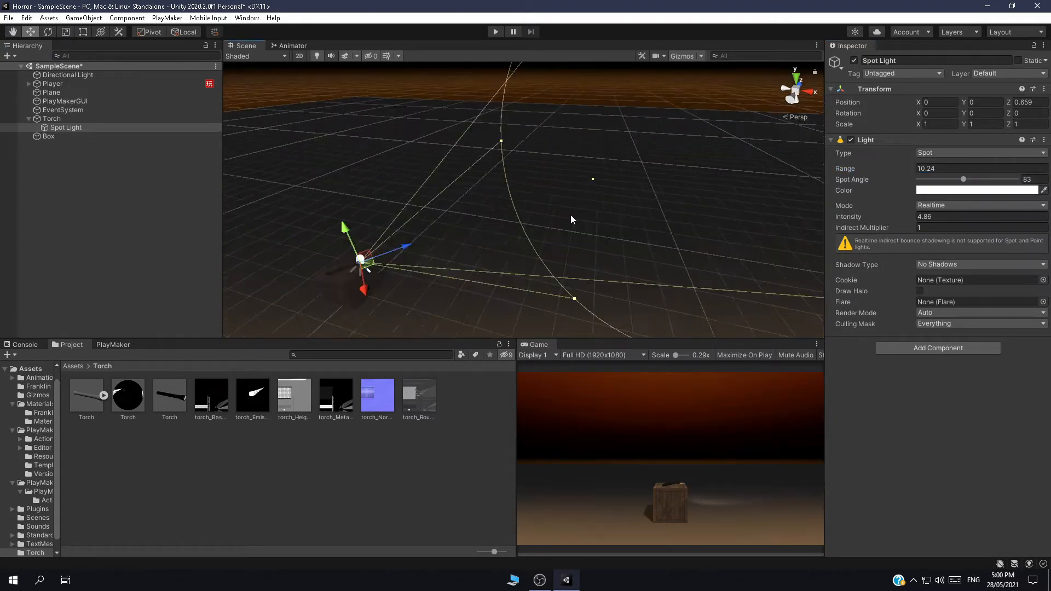
left_click_drag(606, 175, 945, 120)
Examine the Spot Light's extended cone and its lighting on the ground from near and far.
scroll(663, 166, "down", 4)
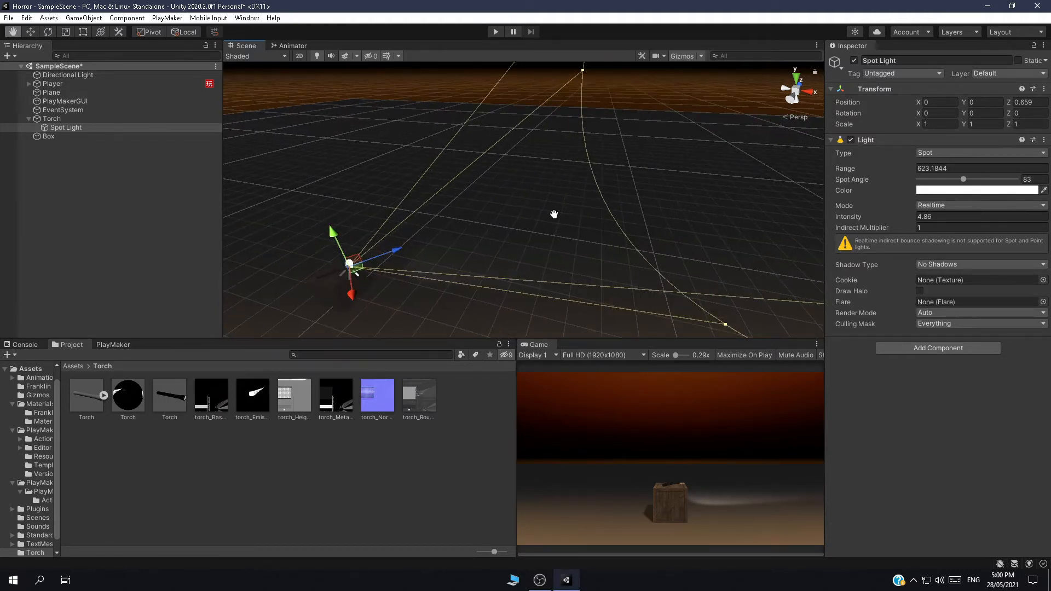
scroll(571, 200, "down", 4)
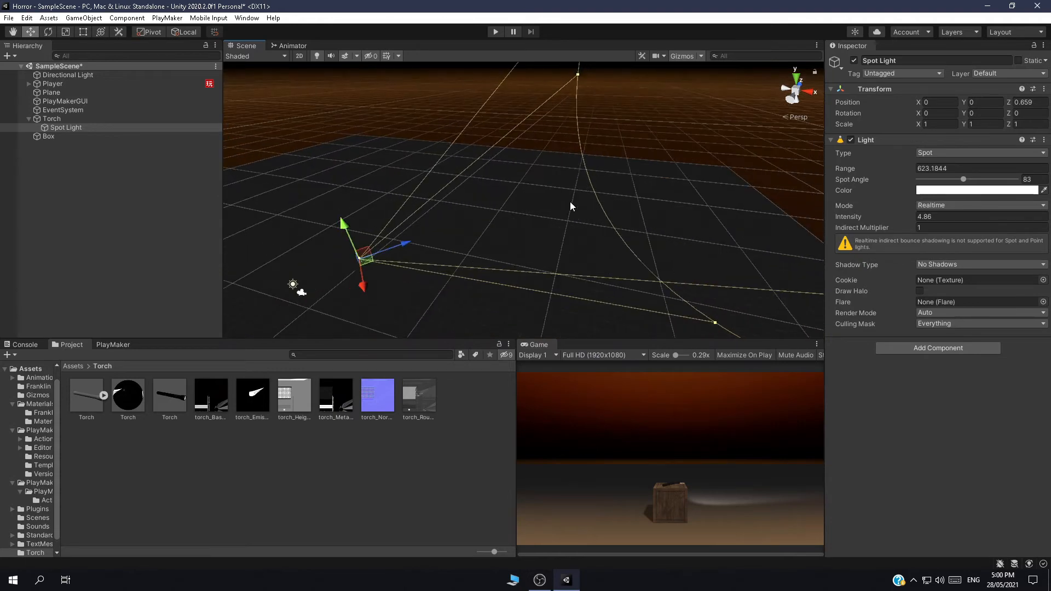
scroll(578, 198, "up", 6)
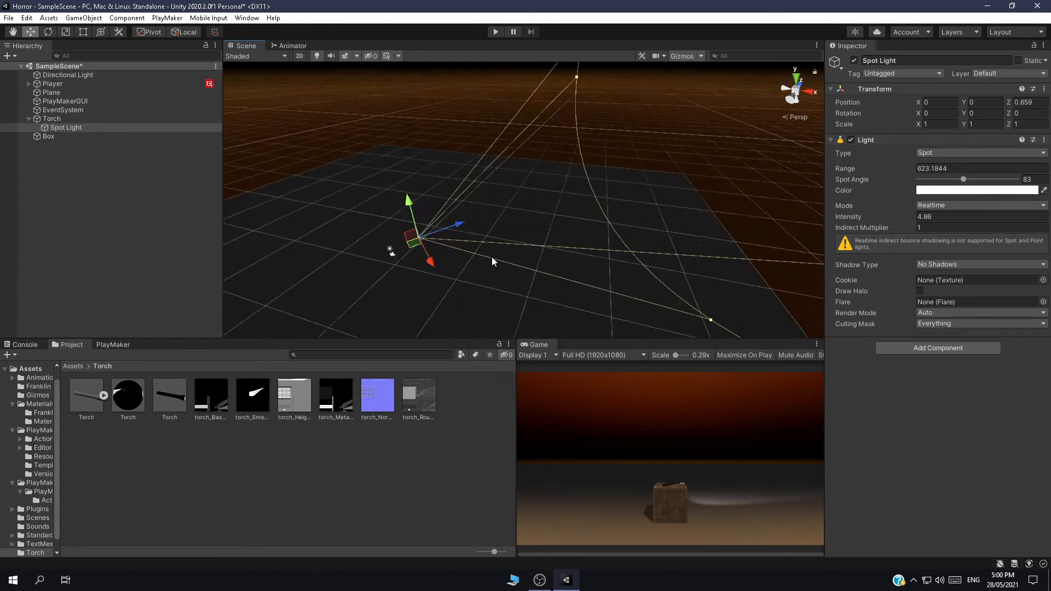
scroll(445, 248, "up", 4)
middle_click_drag(441, 249, 753, 122)
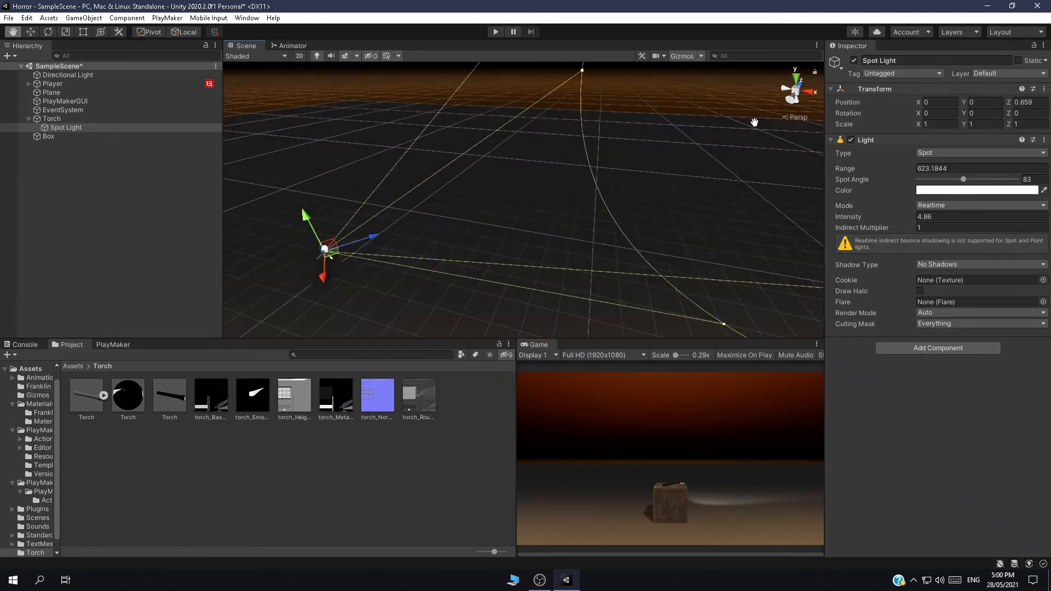
scroll(670, 167, "down", 4)
scroll(573, 193, "up", 6)
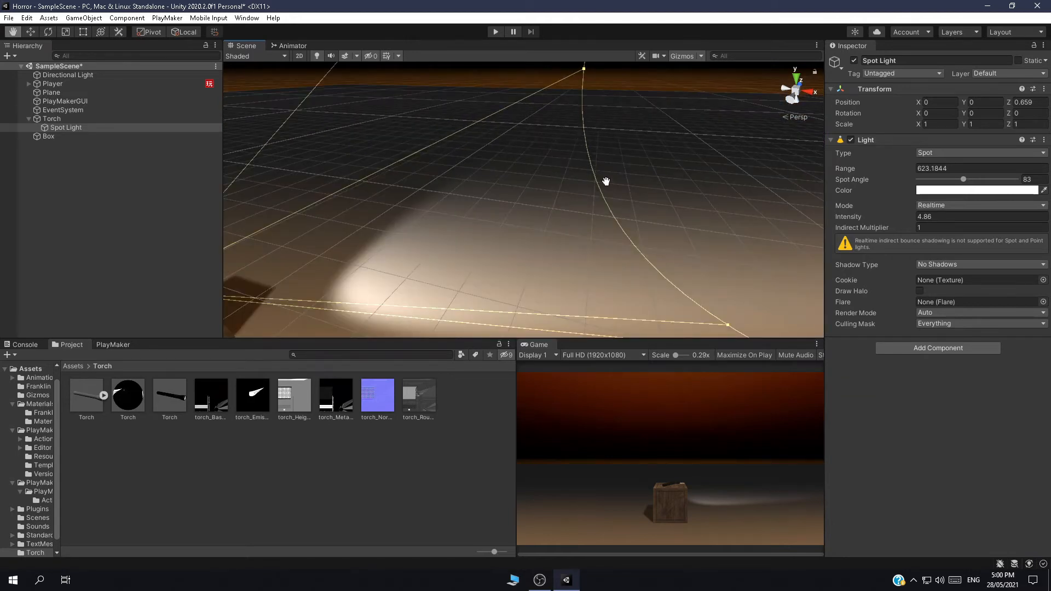
scroll(604, 181, "down", 5)
Set the Spot Light's intensity to 5 and save the scene.
left_click(931, 216)
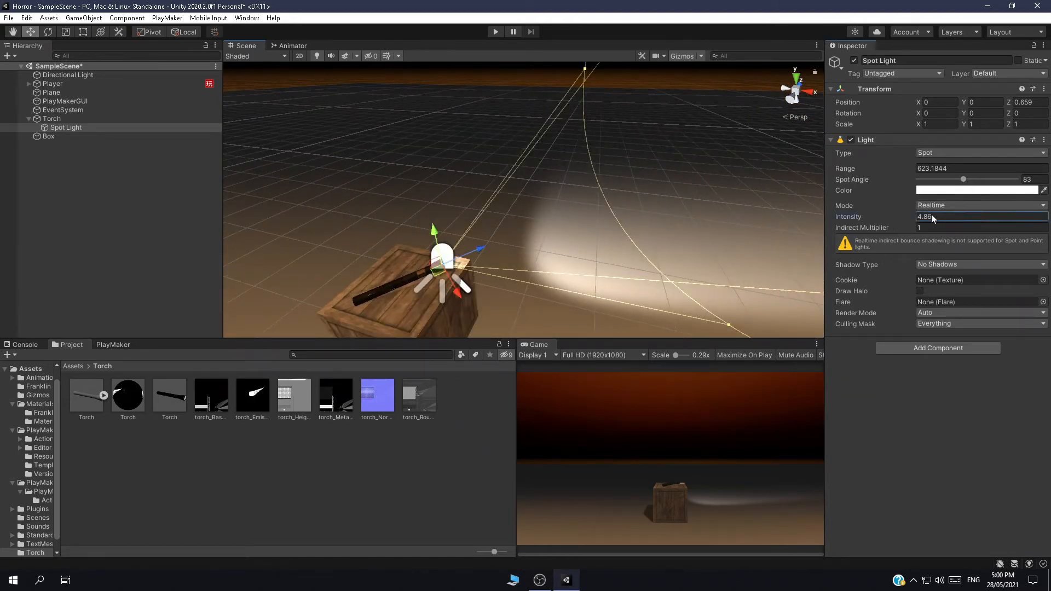
type("22.5")
left_click_drag(925, 211, 906, 213)
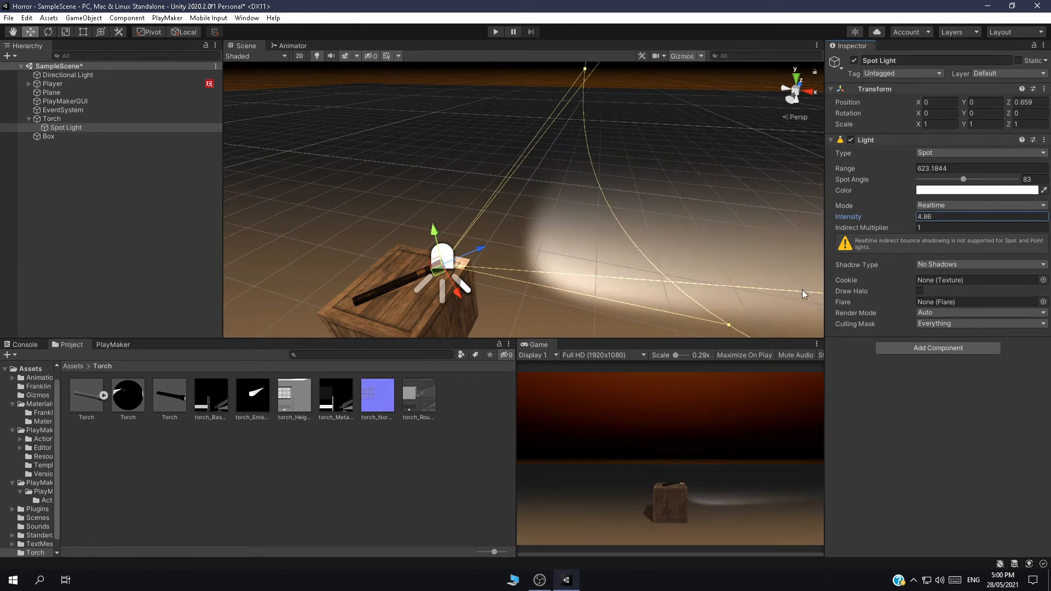
left_click(942, 216)
type("5")
key("ctrl+s")
left_click(90, 225)
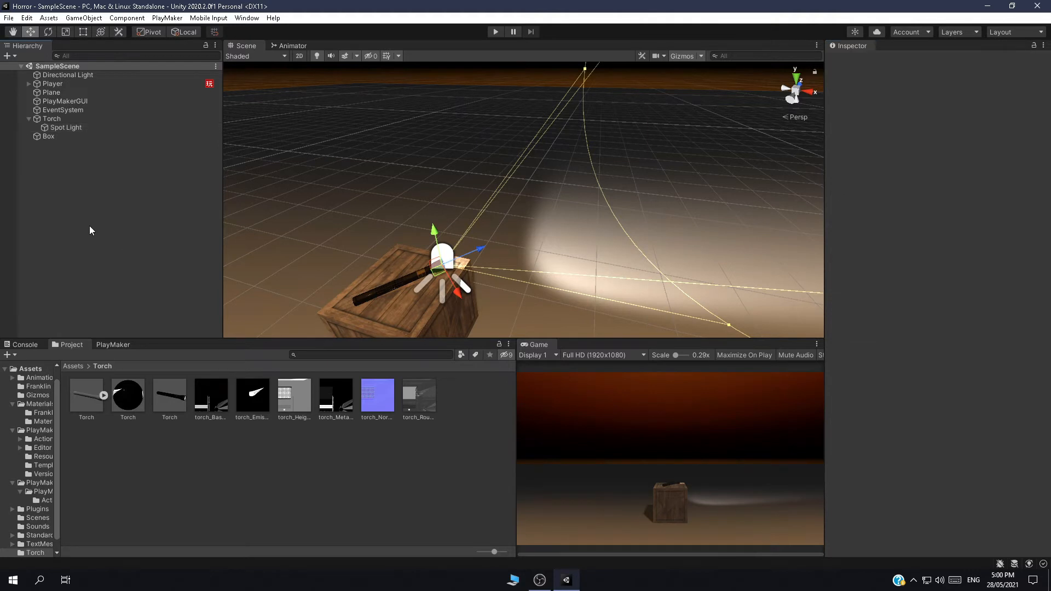
Deactivate the Spot Light object and collapse Torch in the hierarchy.
left_click(64, 128)
left_click(853, 61)
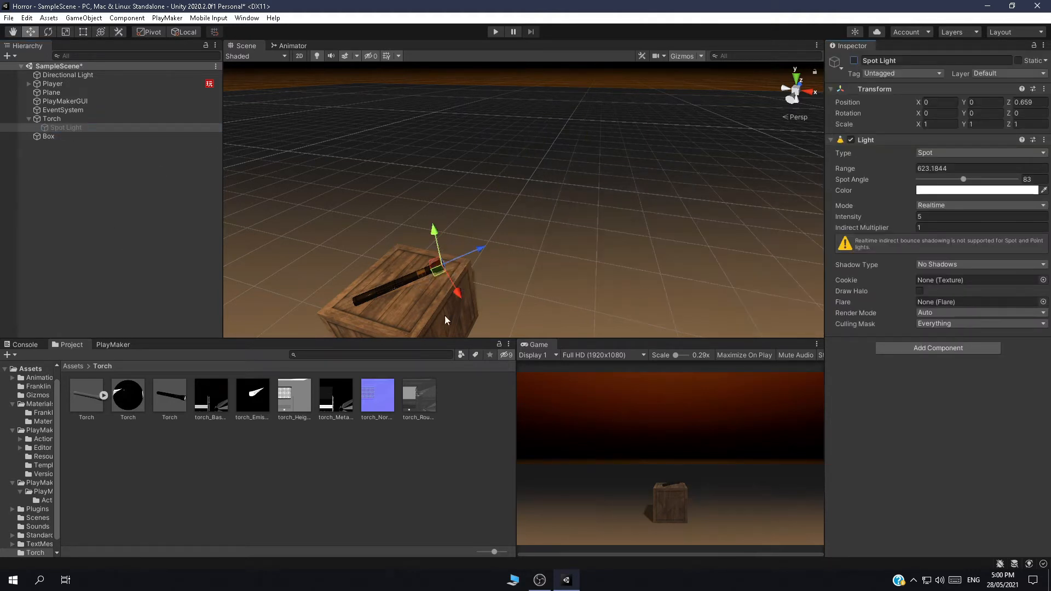
left_click(45, 143)
left_click(29, 119)
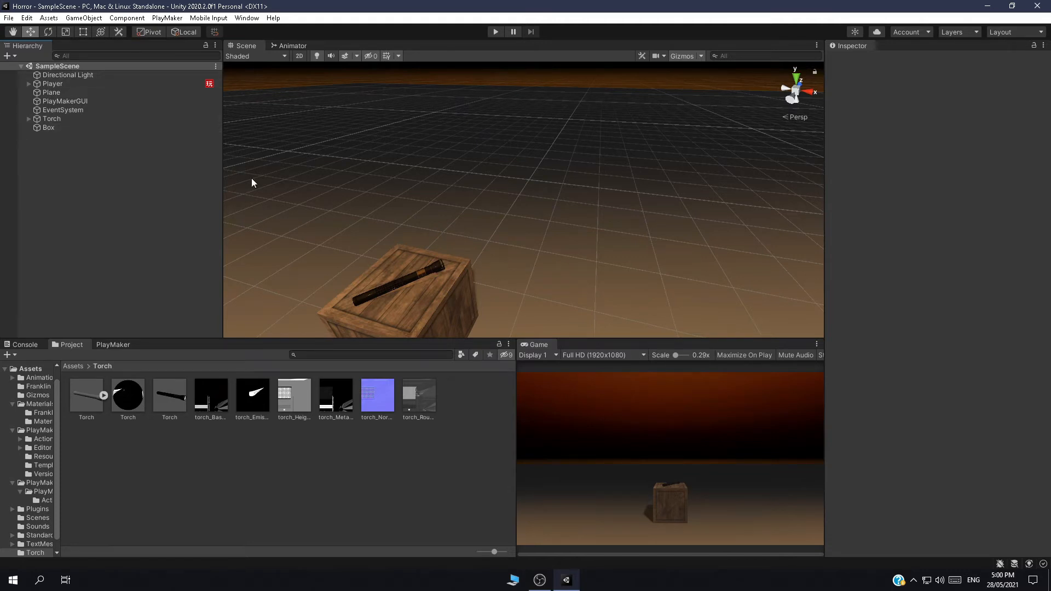
Examine the player's Main Camera and its view direction relative to the box and torch.
left_click_drag(251, 178, 364, 203, "alt")
right_click_drag(364, 203, 423, 127)
scroll(422, 127, "down", 4)
scroll(423, 158, "up", 5)
left_click(28, 84)
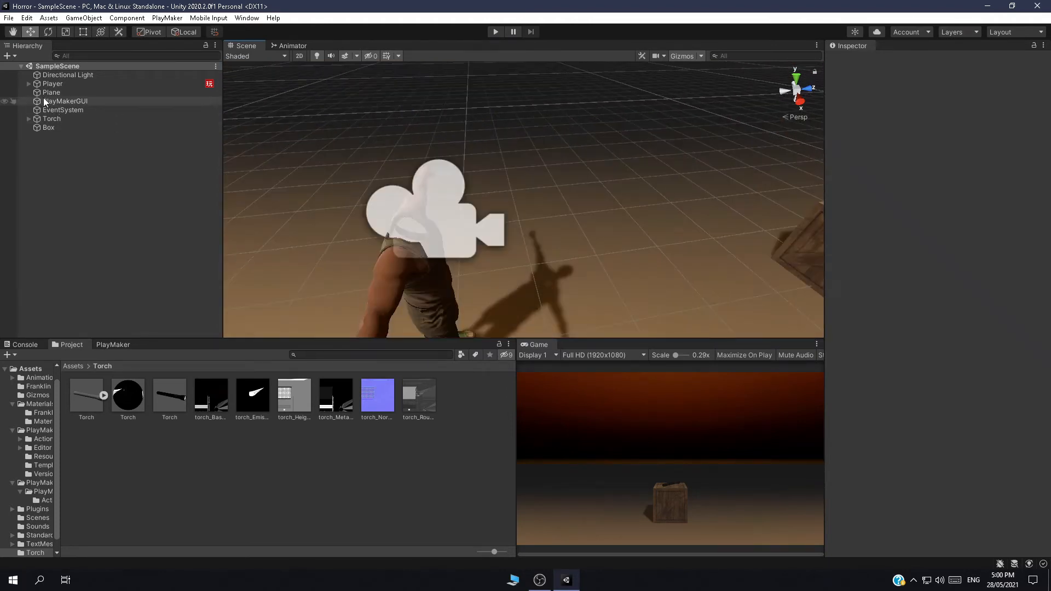
left_click(66, 100)
right_click_drag(299, 222, 361, 223)
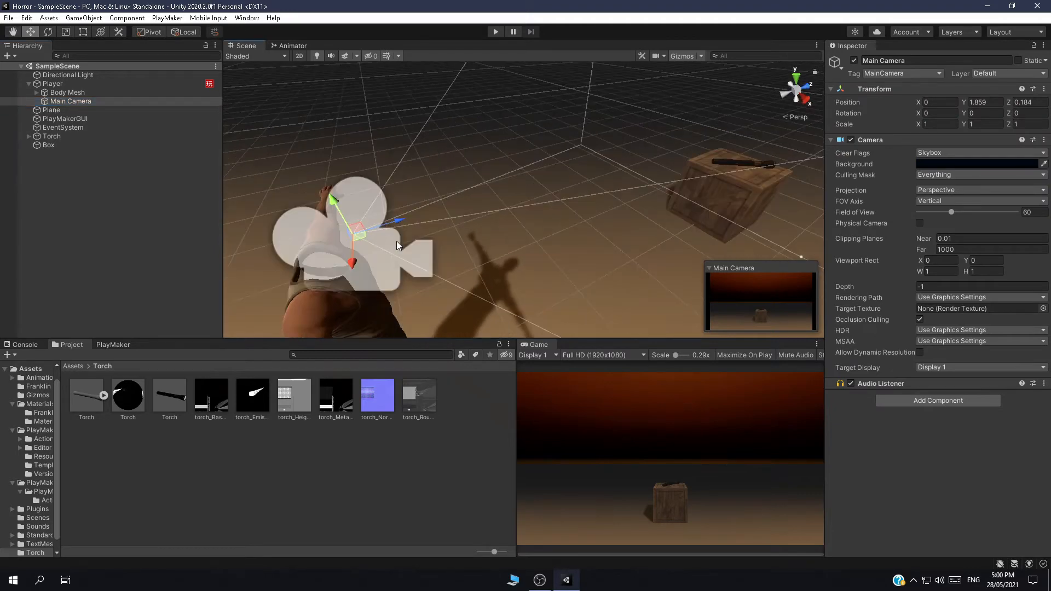
middle_click_drag(362, 223, 298, 229)
Create a UI Image on a new canvas and name it Crosshair.
left_click(100, 195)
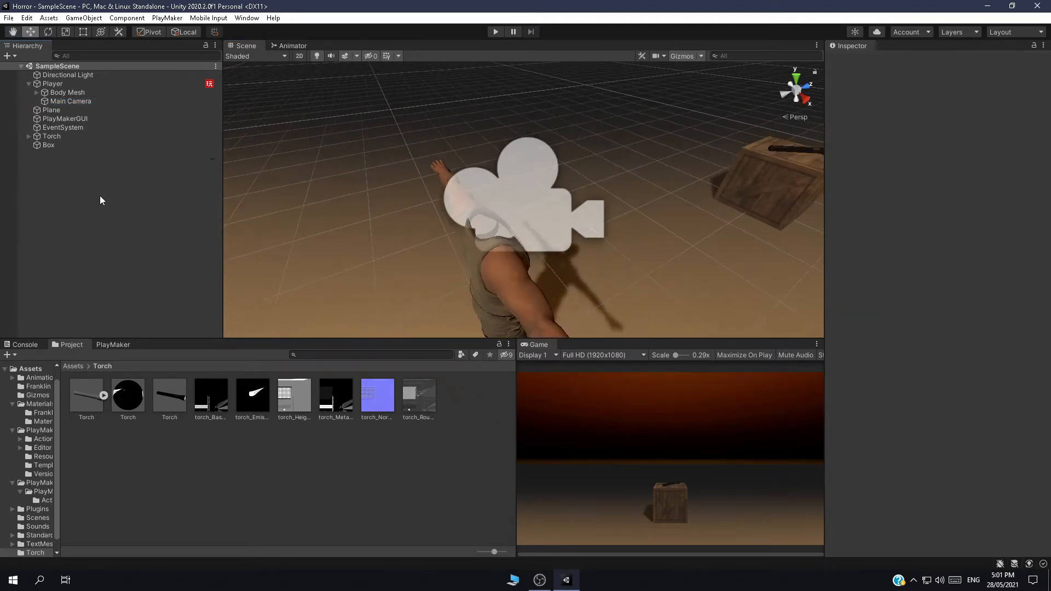
right_click(100, 195)
mouse_move(143, 399)
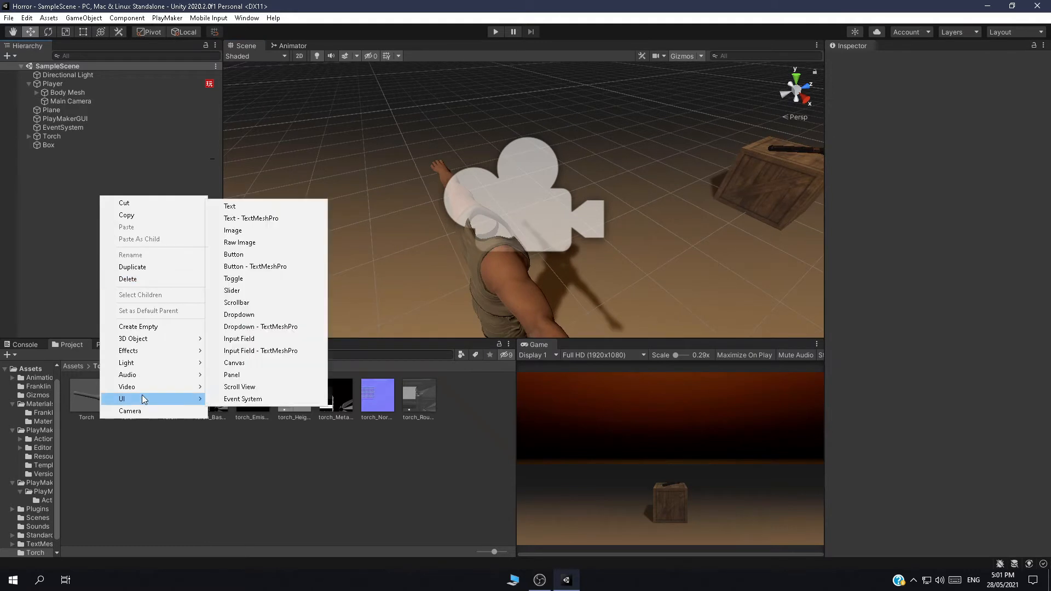
left_click(255, 231)
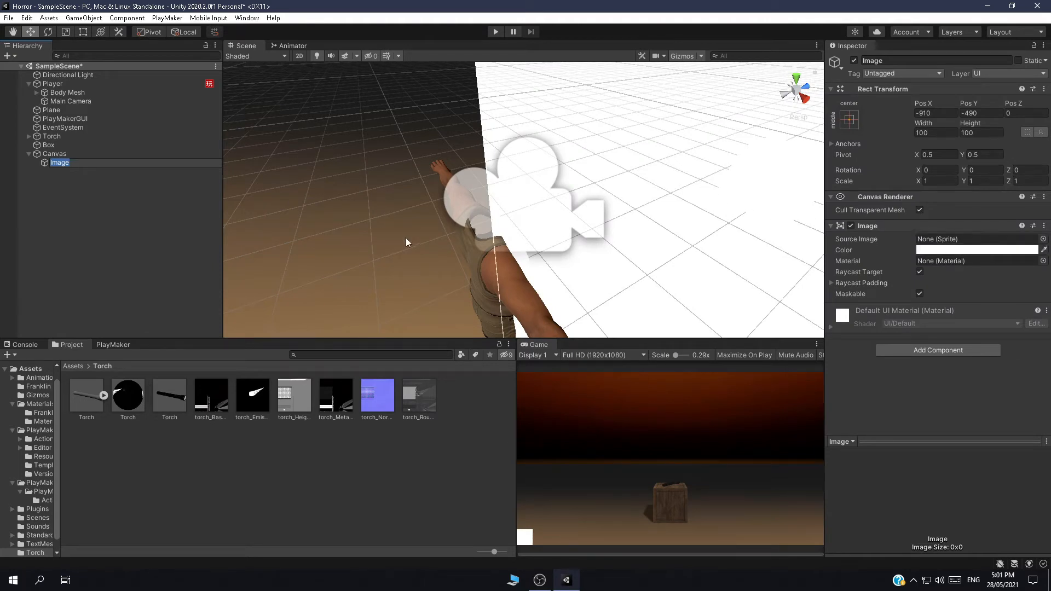
type("Crosshair")
key("Return")
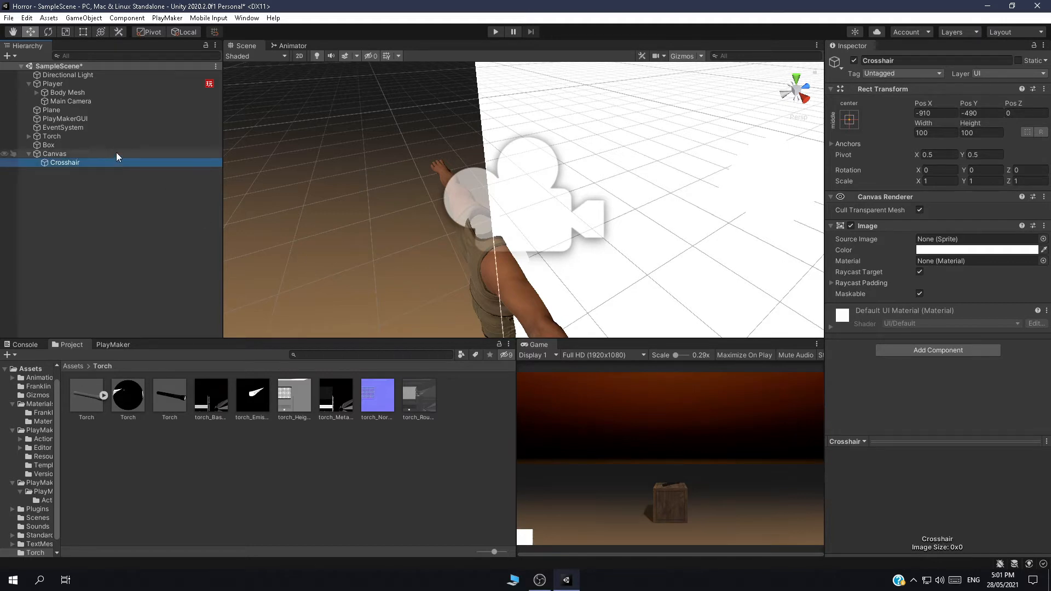
Set the Canvas to Scale With Screen Size with a 1920 by 1080 reference resolution and save the scene.
left_click(155, 154)
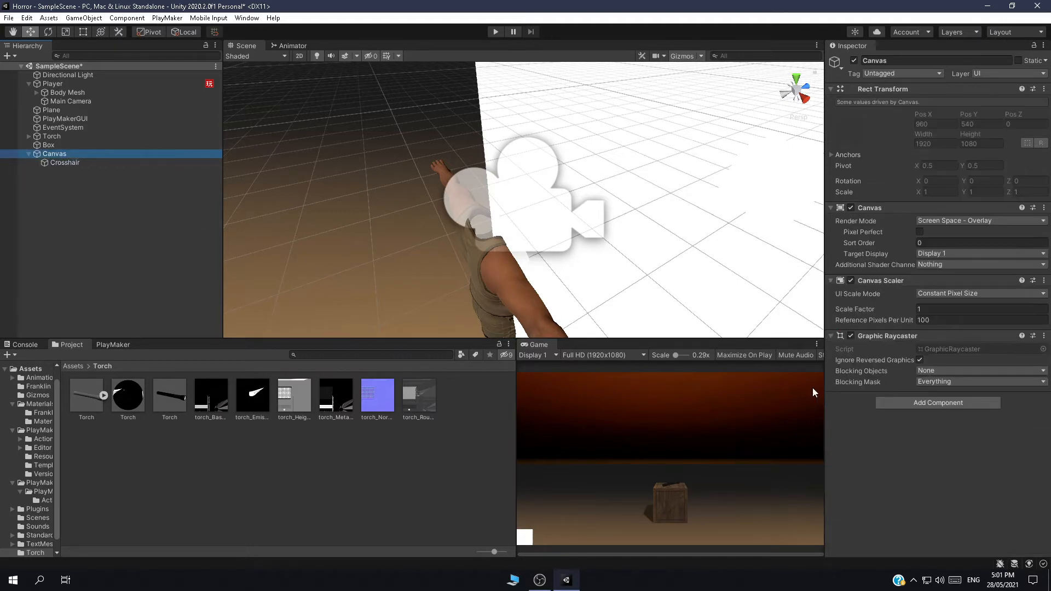
left_click(943, 296)
left_click(944, 317)
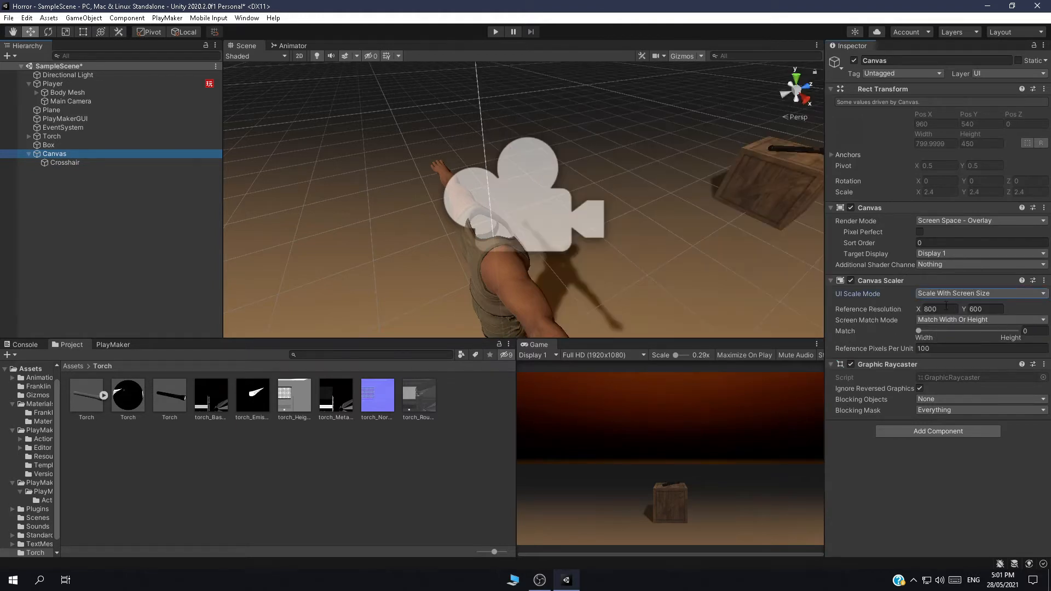
left_click(939, 308)
type("1920")
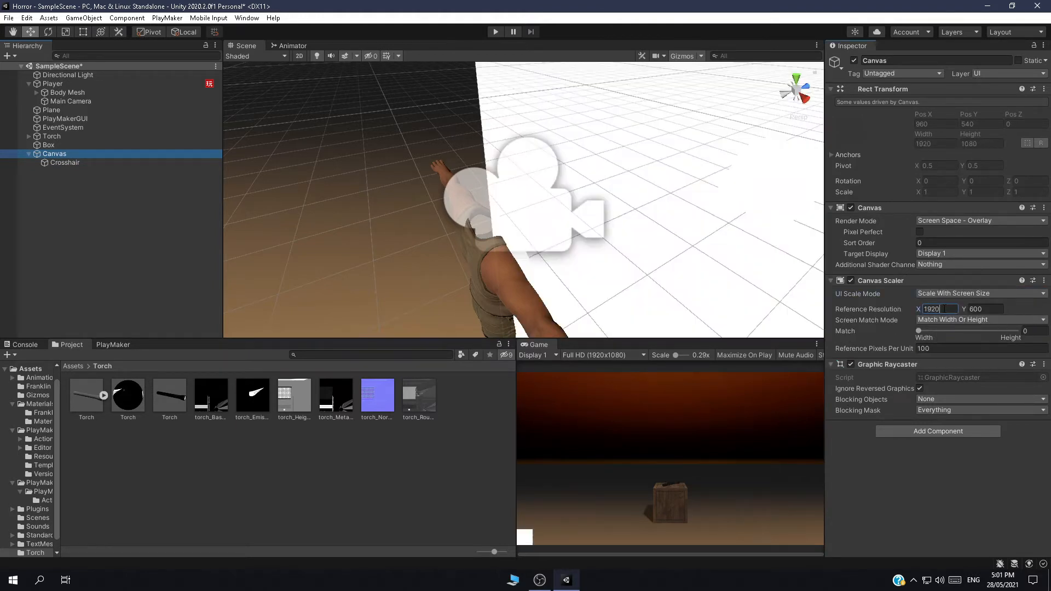
key("Tab")
type("1080")
key("ctrl+s")
Centre the Crosshair image on the canvas using the middle-center anchor preset, including its position.
scroll(260, 164, "down", 5)
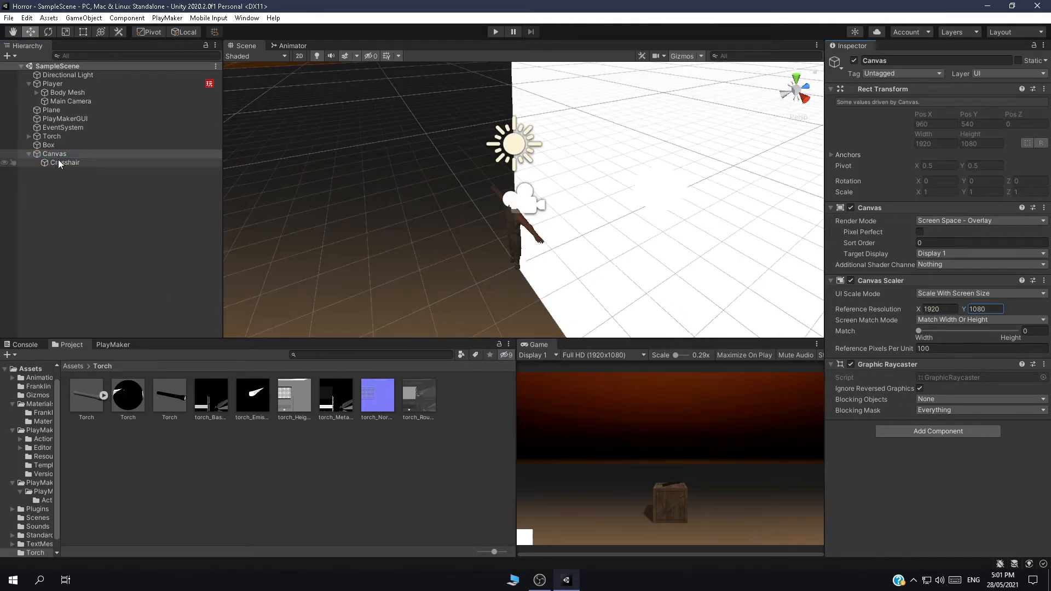
left_click(59, 163)
key("f")
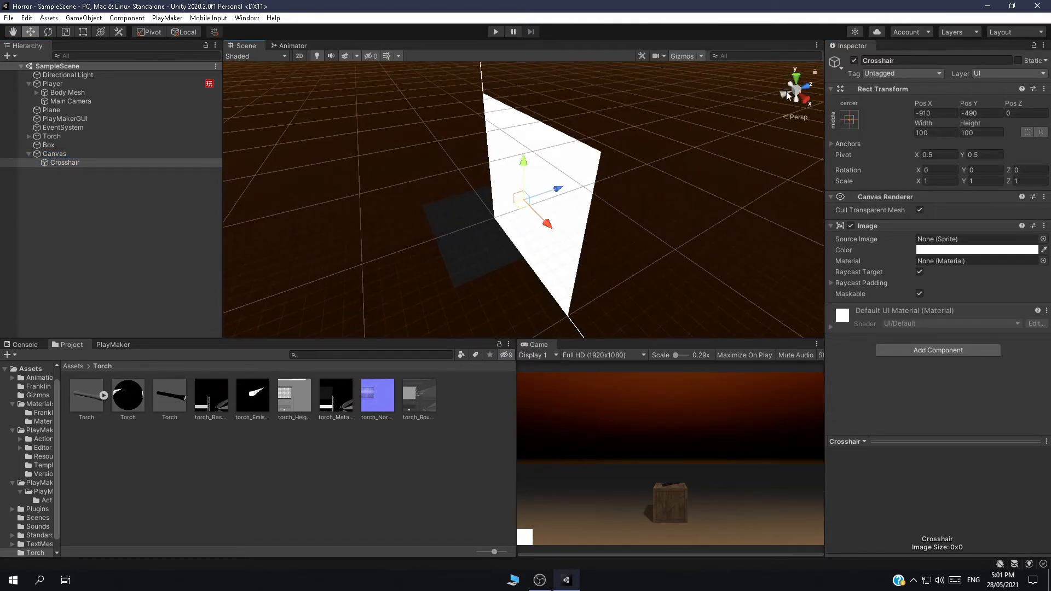
left_click(787, 94)
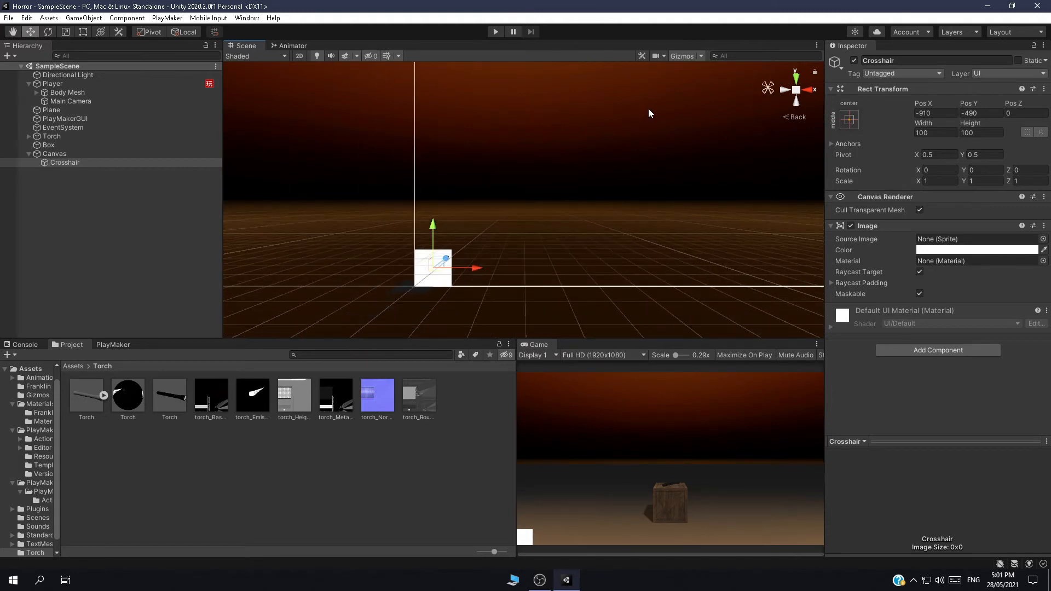
scroll(648, 108, "down", 5)
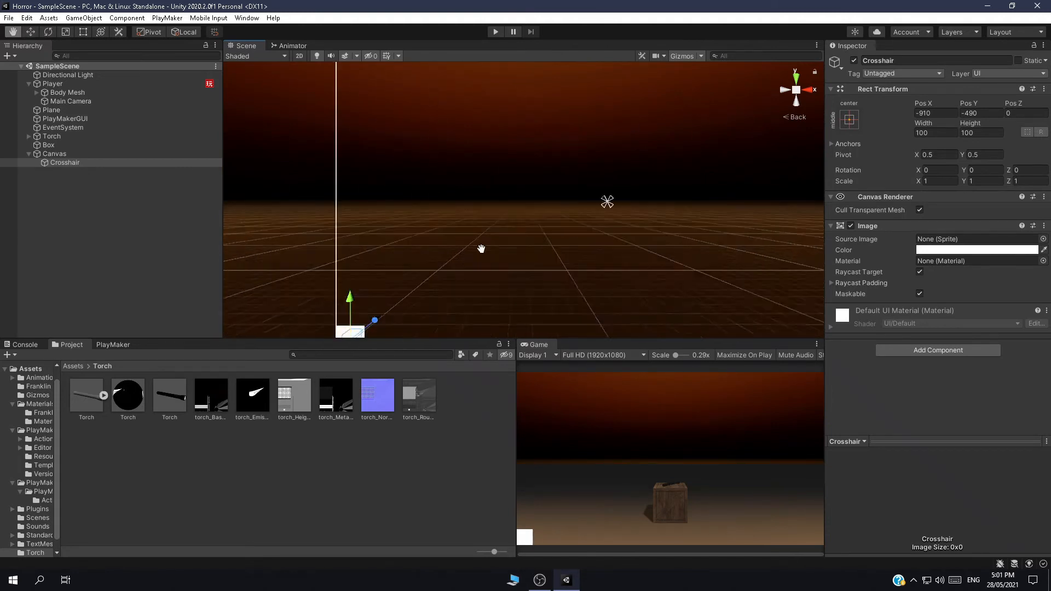
left_click(851, 127)
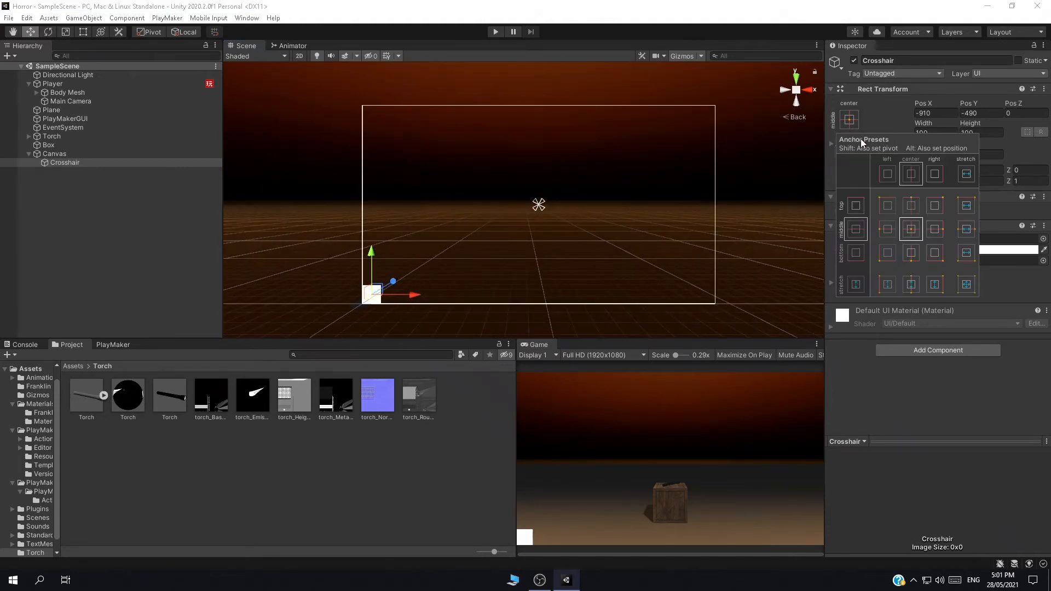
left_click(913, 231, "alt")
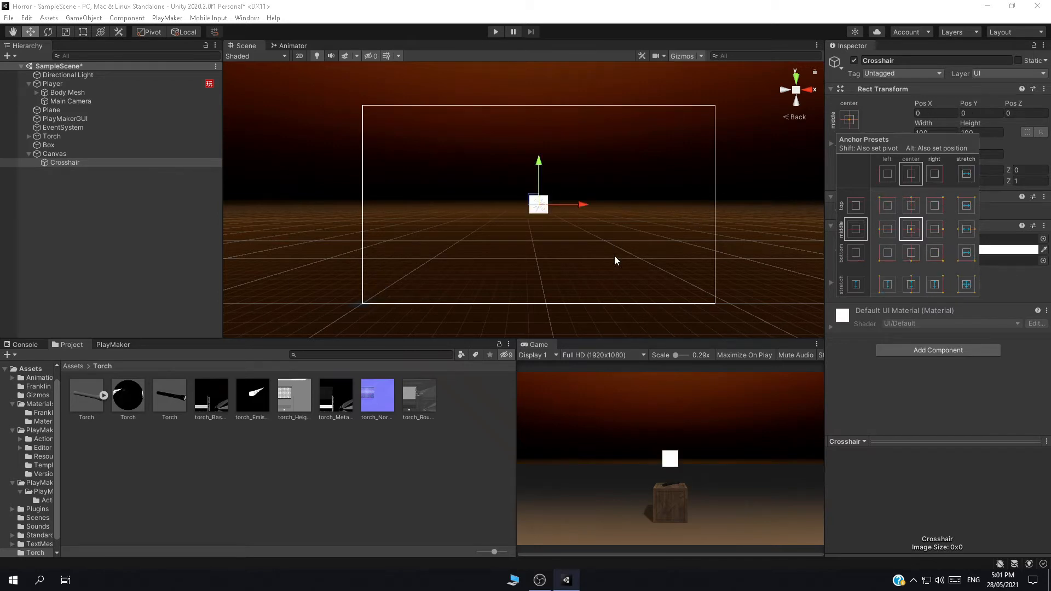
Set the Crosshair image's source sprite to Knob.
left_click(1043, 238)
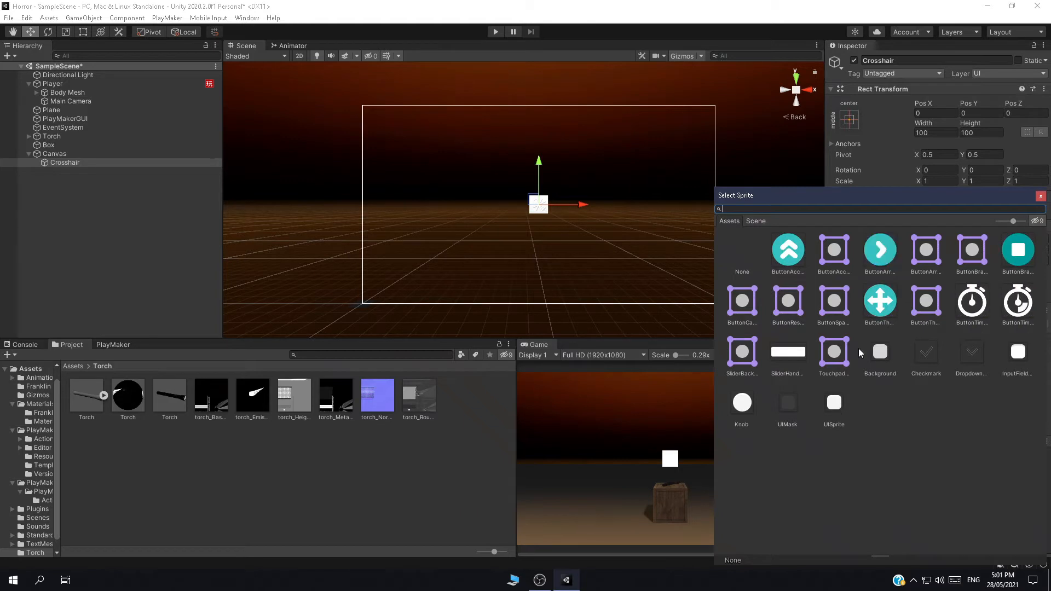
key("Escape")
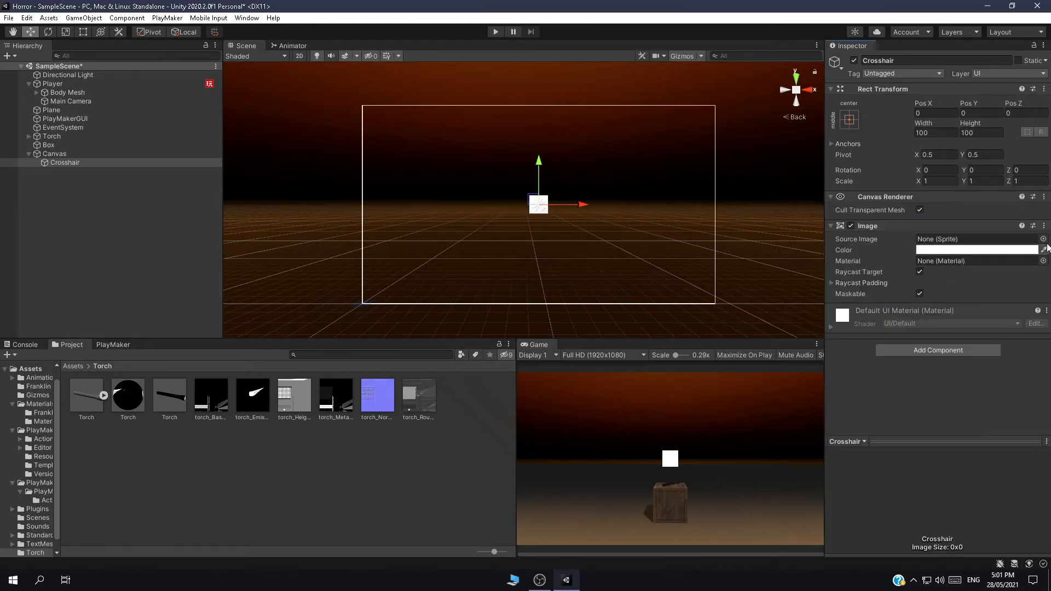
left_click(1043, 239)
left_click(741, 404)
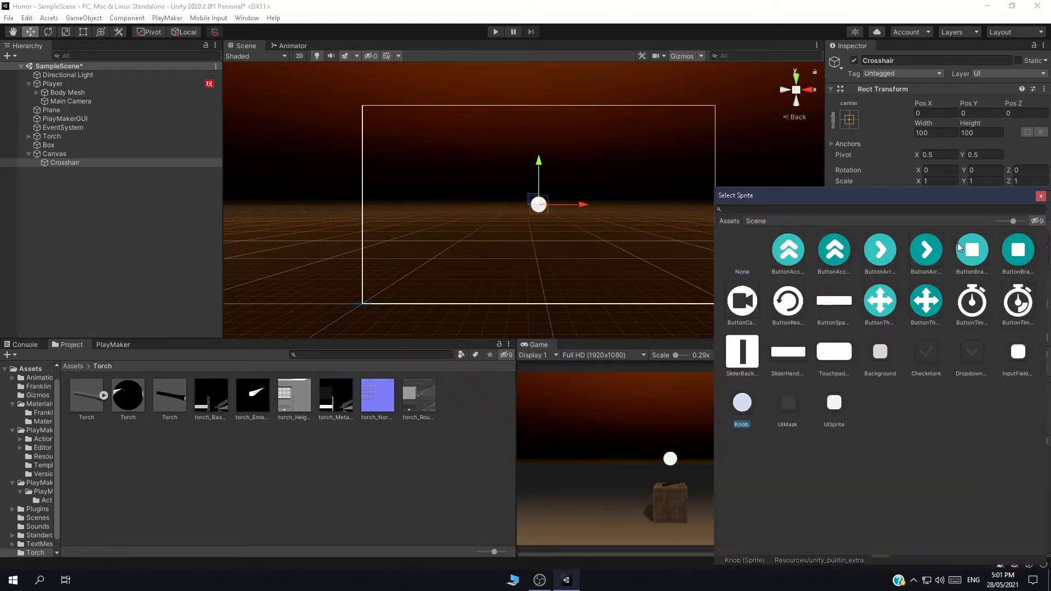
left_click(1041, 196)
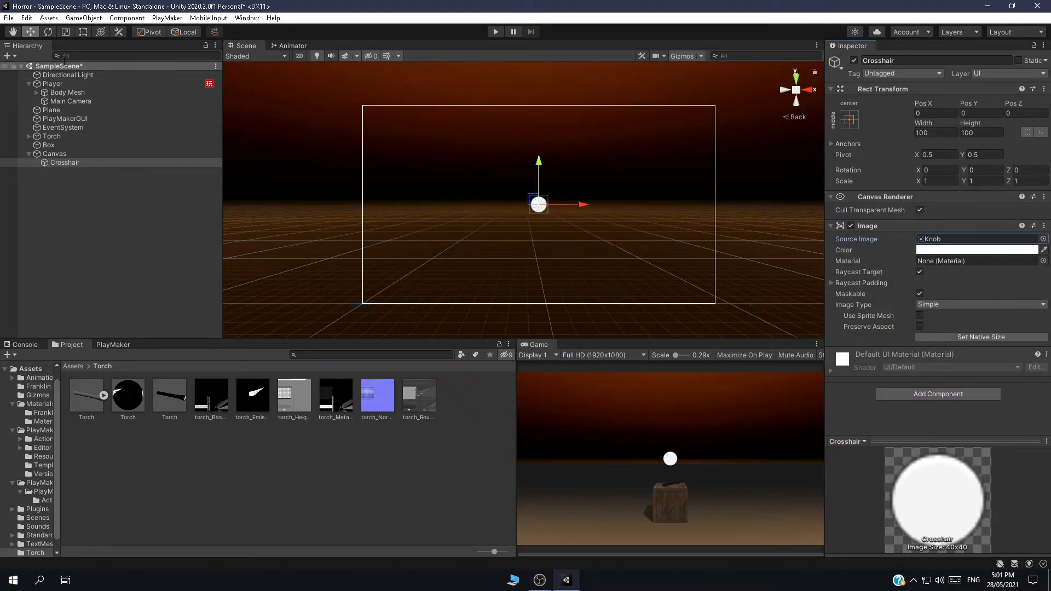
Scale the Crosshair down uniformly to about 0.086, checking its size in the enlarged Game view, and save the scene.
left_click(62, 32)
left_click_drag(546, 205, 501, 222)
key("shift+space")
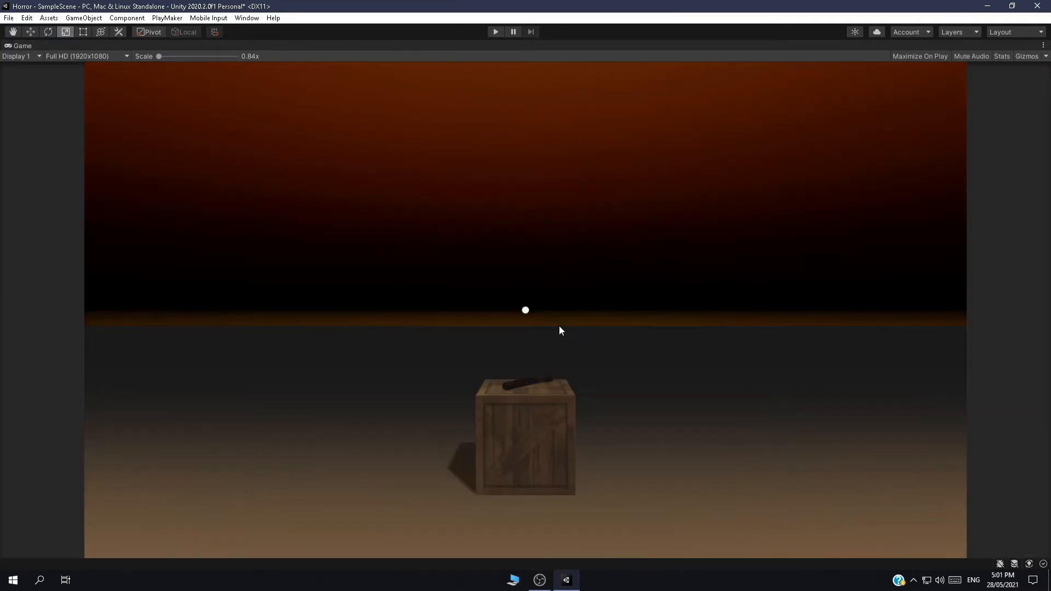
key("shift+space")
left_click_drag(539, 206, 554, 281)
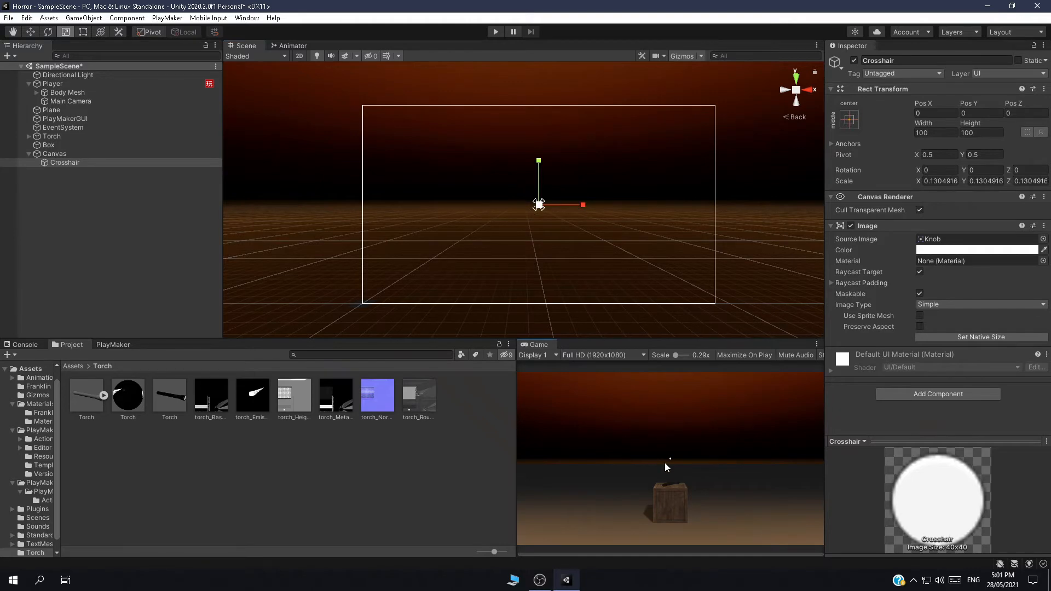
key("shift+space")
key("shift+space")
left_click_drag(538, 205, 524, 215)
key("shift+space")
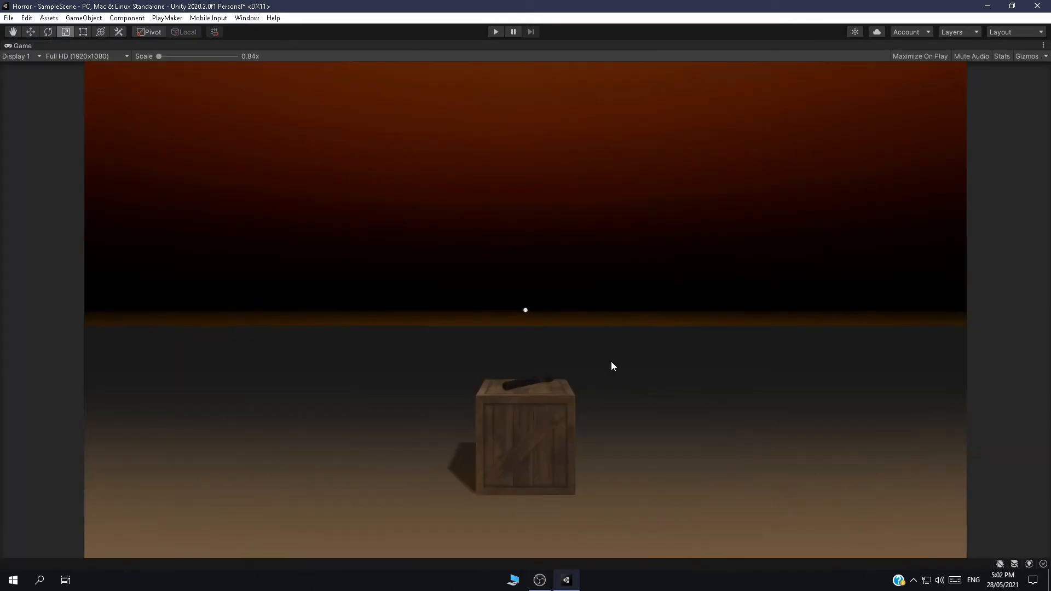
key("shift+space")
left_click_drag(540, 212, 534, 216)
key("shift+space")
key("shift+space")
key("ctrl+s")
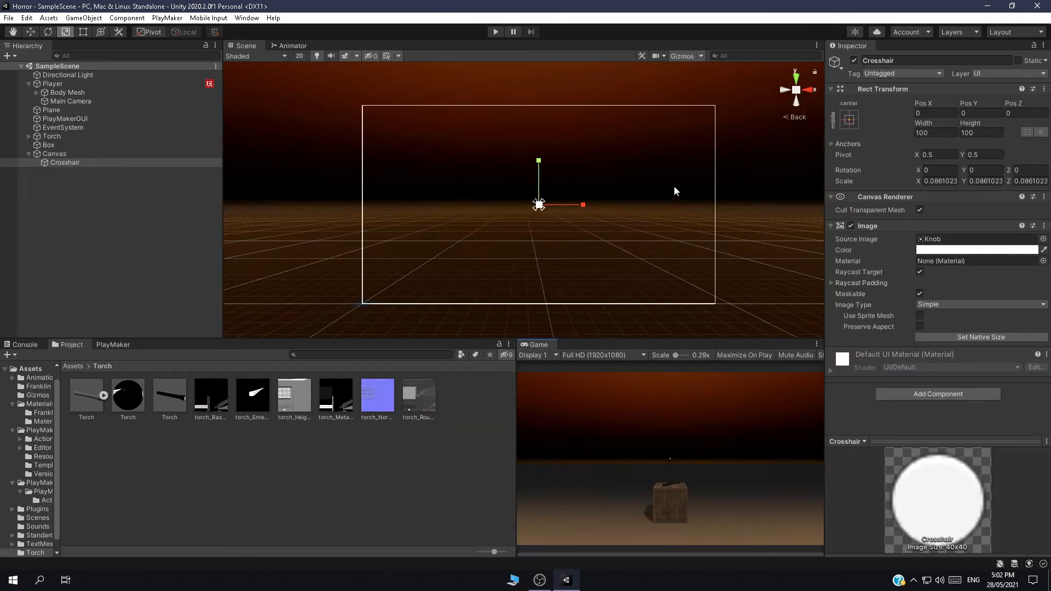
Create a TextMeshPro text object under the Canvas and name it "Press [E] To pick".
left_click(89, 255)
left_click(78, 155)
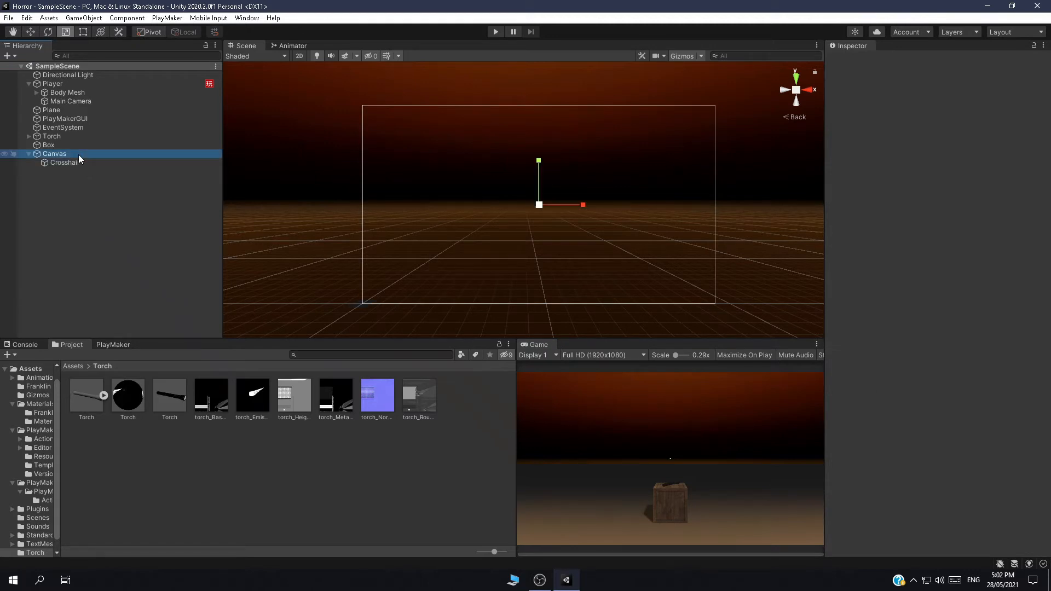
right_click(78, 155)
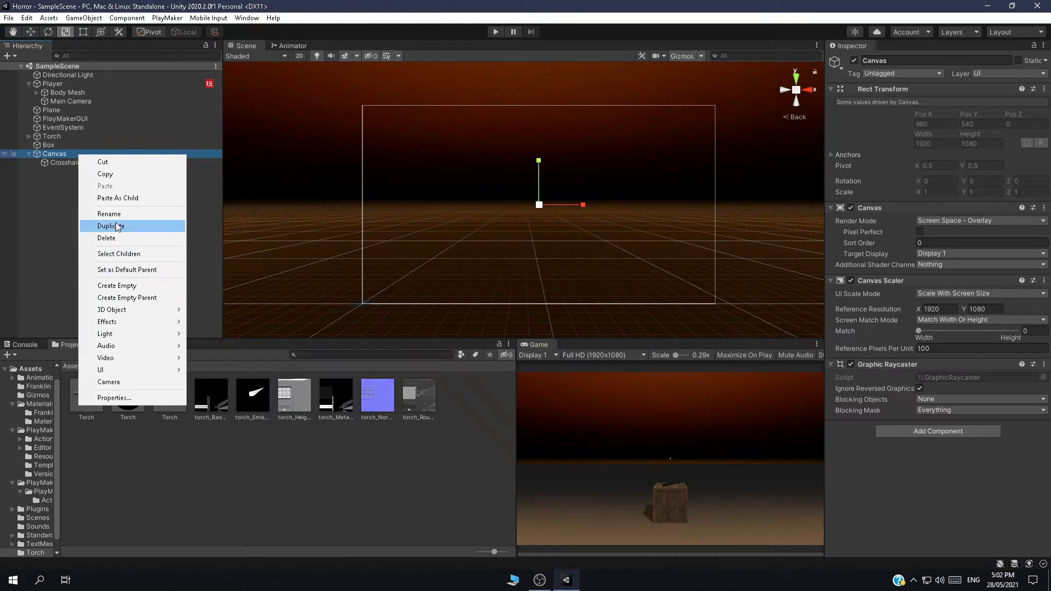
mouse_move(114, 370)
left_click(224, 381)
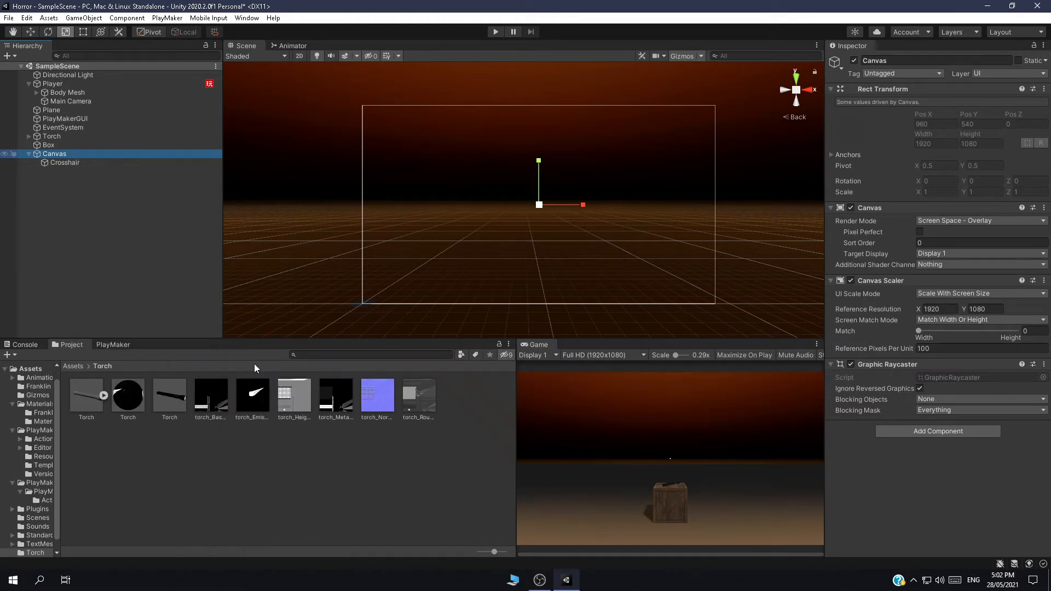
left_click(950, 61)
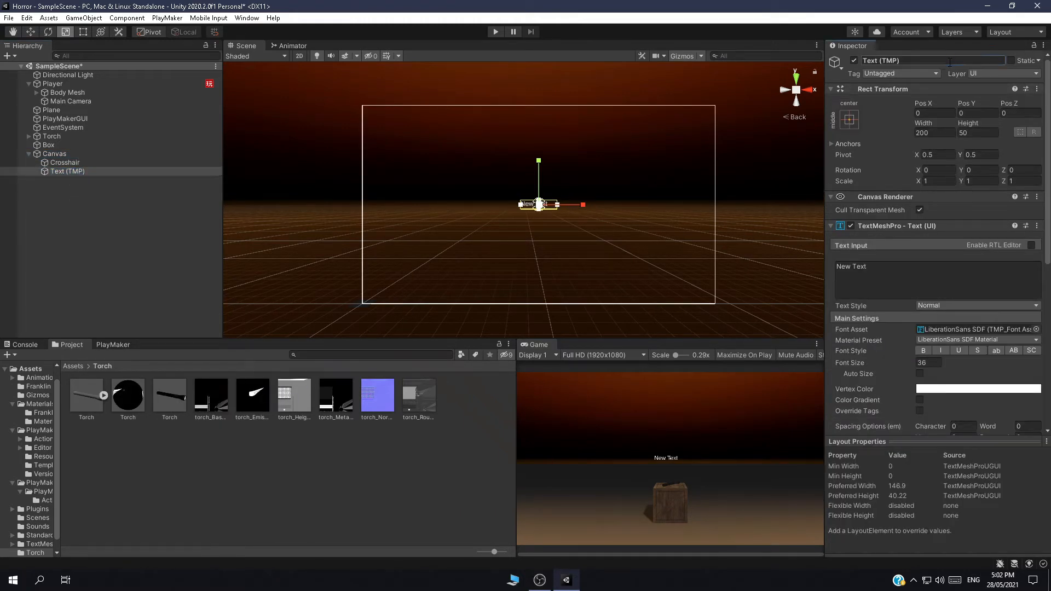
type("Press [E] To pick")
key("Return")
Copy the text object's name into its text content and capitalise the last word so it reads "Press [E] To Pick".
left_click(930, 61)
key("ctrl+c")
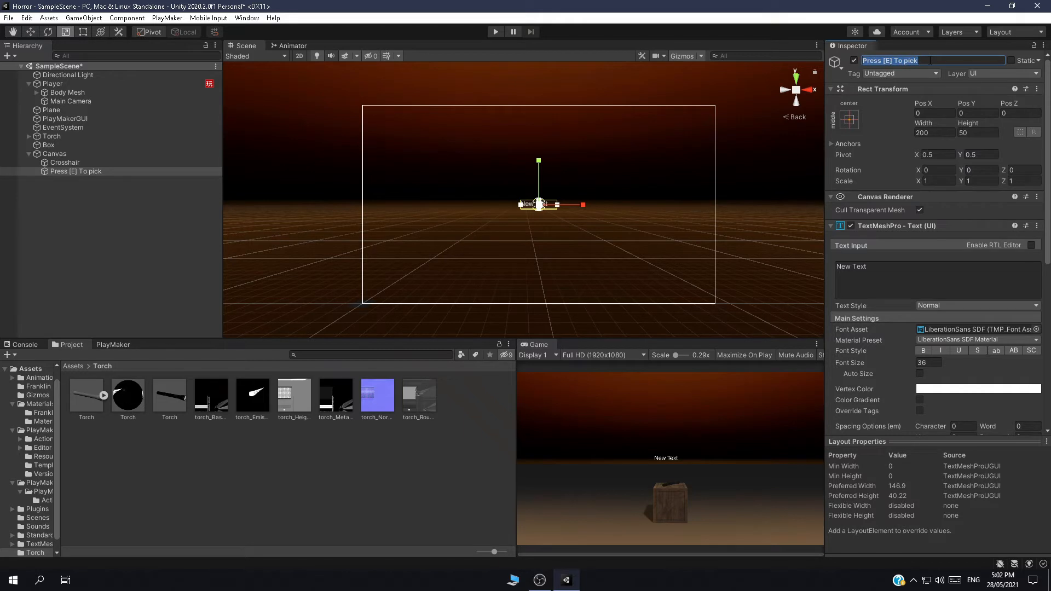
left_click(888, 265)
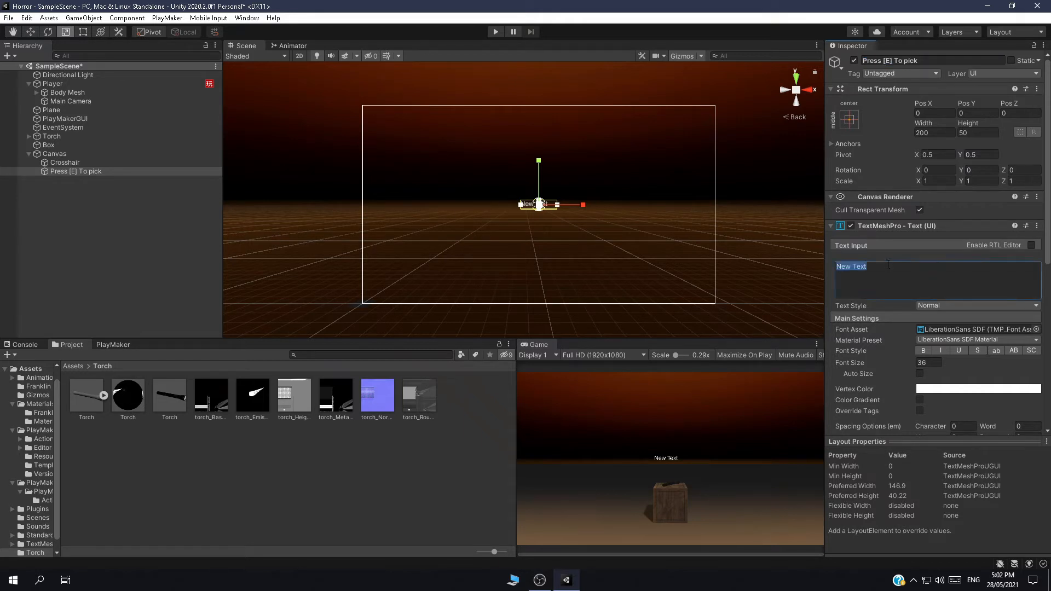
key("ctrl+v")
key("BackSpace")
key("BackSpace")
key("BackSpace")
key("BackSpace")
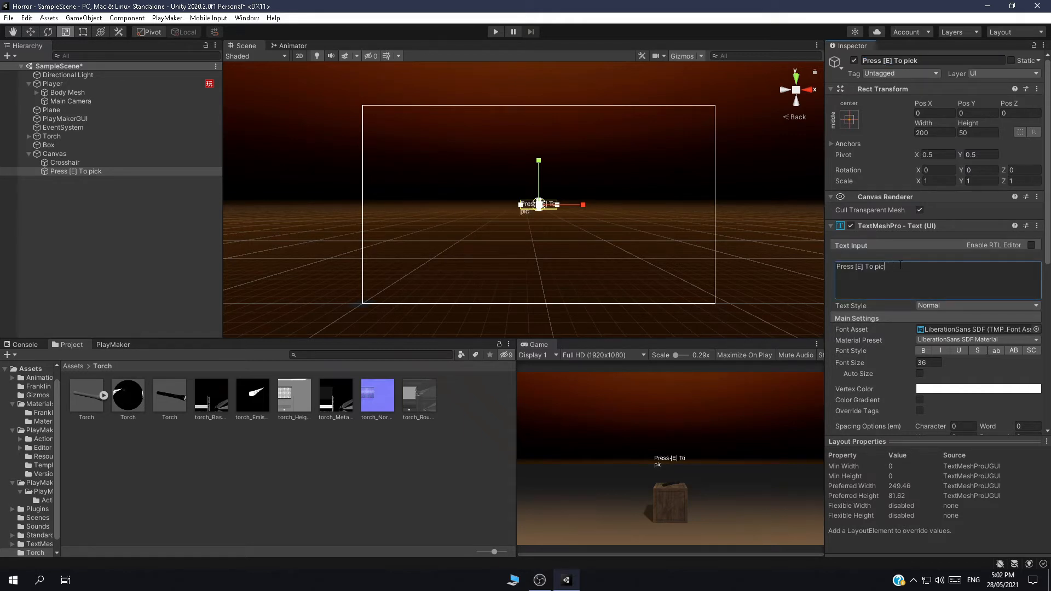
type("Pick")
Widen the prompt's text box on both sides to fit one line, check it in the Game view and save the scene.
scroll(639, 244, "up", 2)
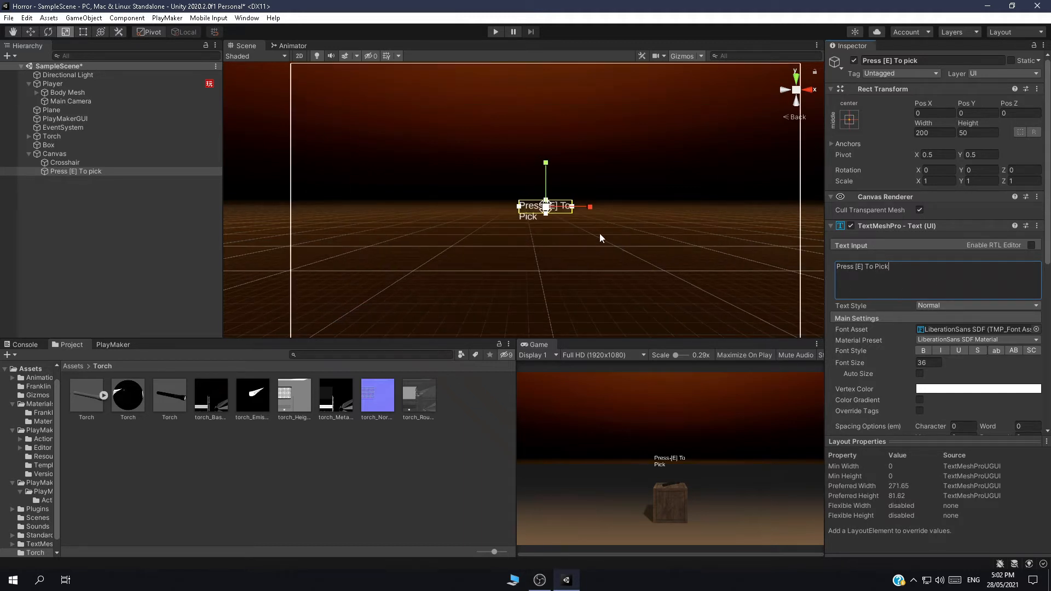
left_click_drag(573, 211, 591, 211)
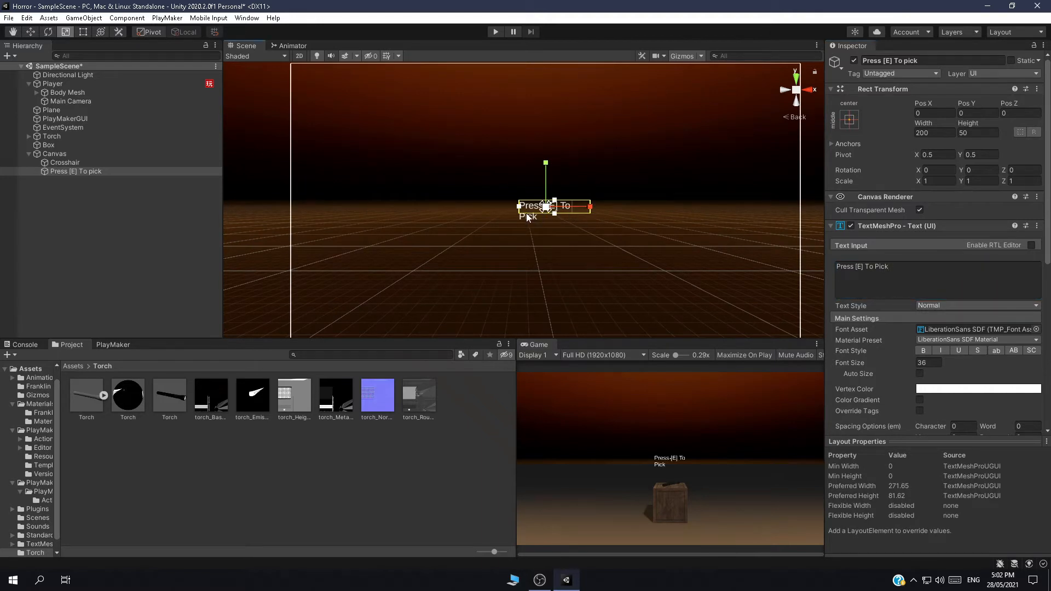
left_click_drag(519, 209, 510, 211)
left_click(637, 480)
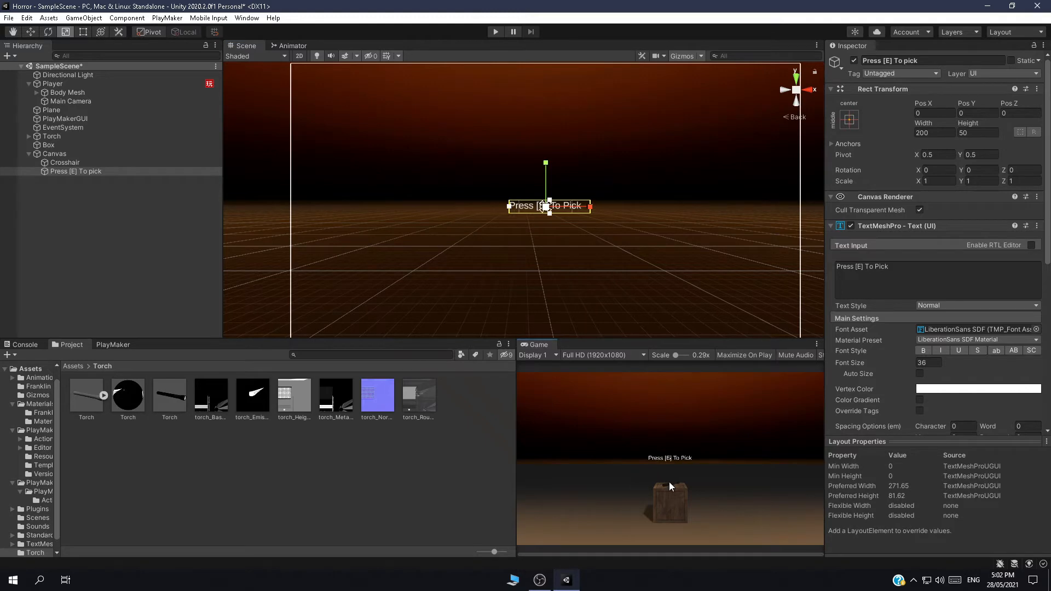
key("shift+space")
key("shift+space")
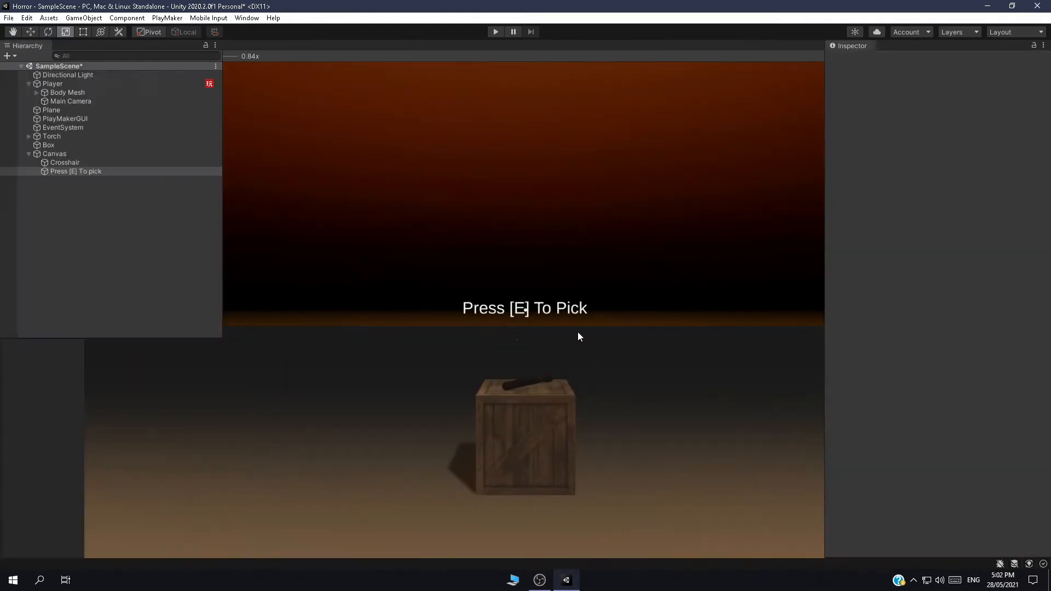
key("ctrl+s")
Deactivate the "Press [E] To pick" text object and collapse the Canvas hierarchy.
left_click_drag(563, 250, 443, 274, "alt")
left_click(117, 264)
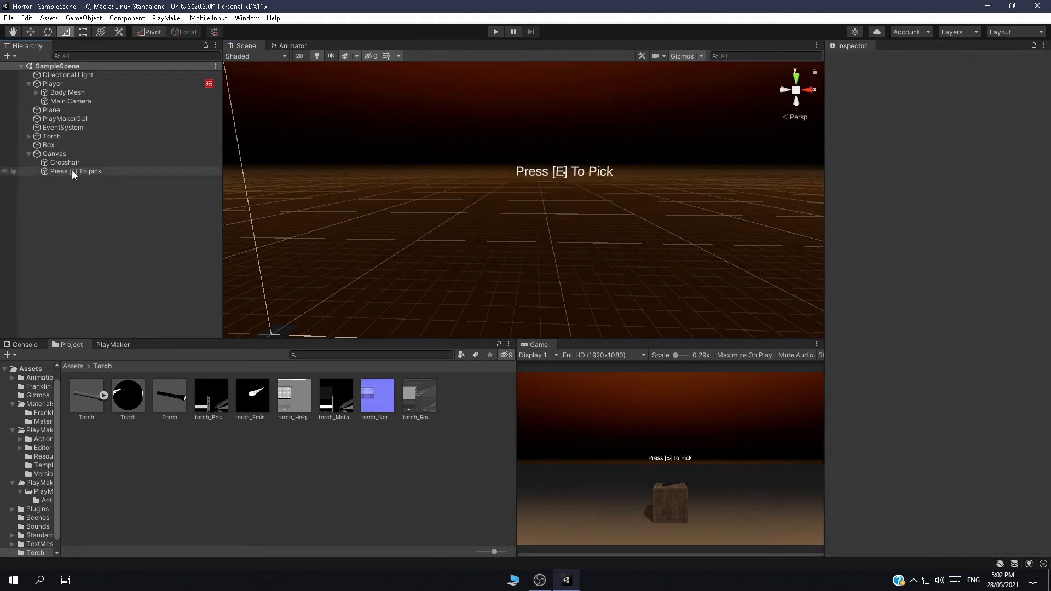
left_click(33, 154)
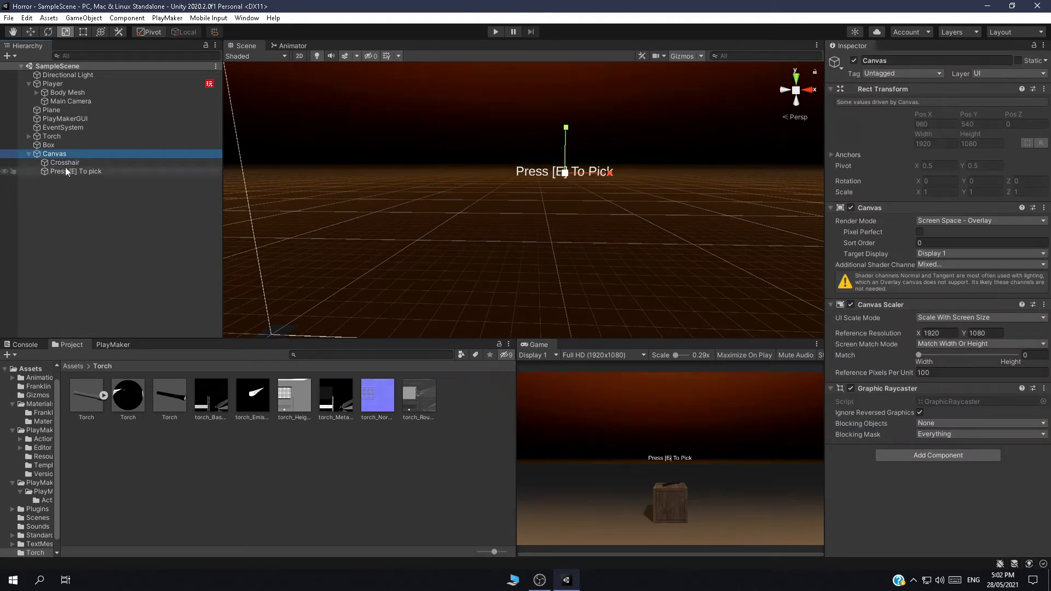
left_click(29, 154)
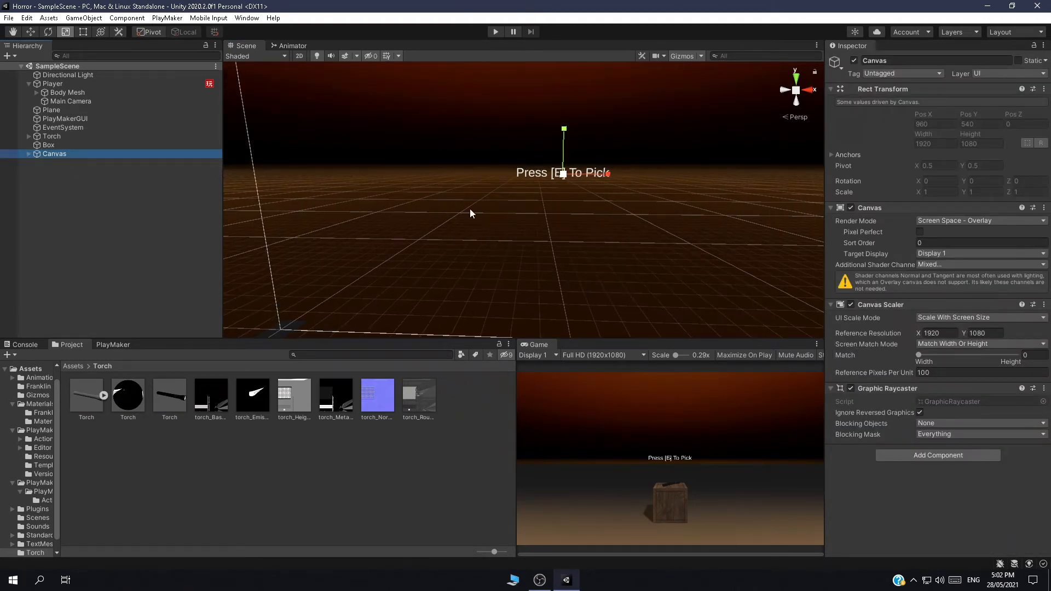
key("f")
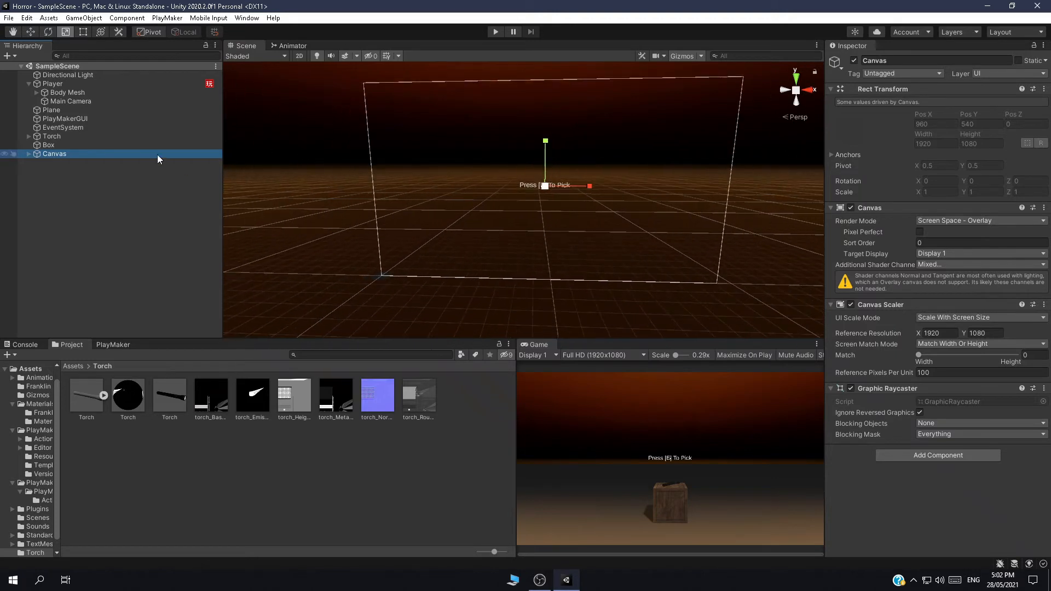
left_click(29, 154)
left_click(59, 170)
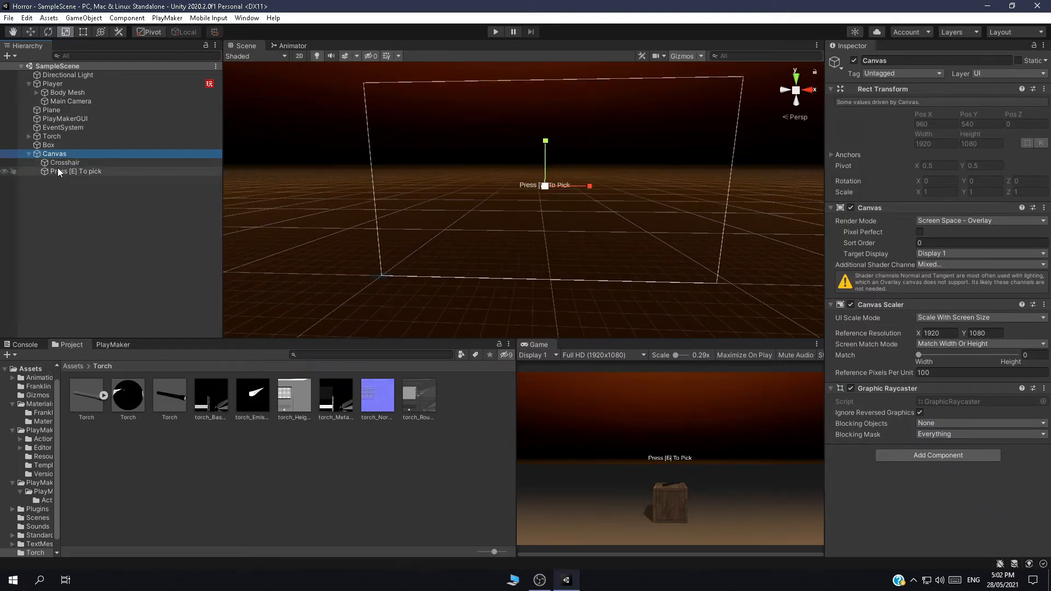
left_click(853, 60)
left_click(89, 194)
left_click(30, 154)
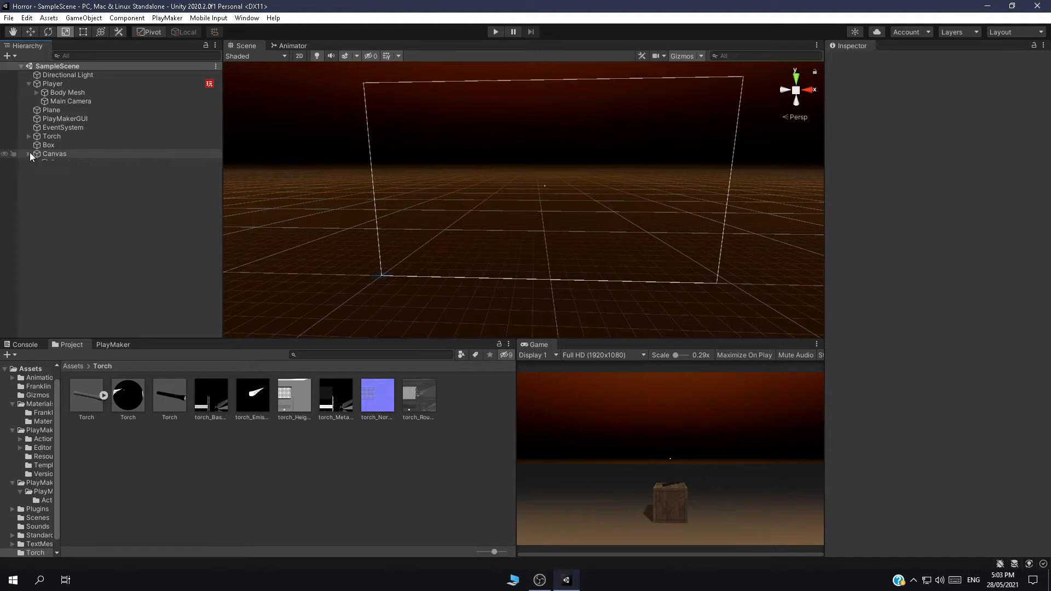
left_click(69, 101)
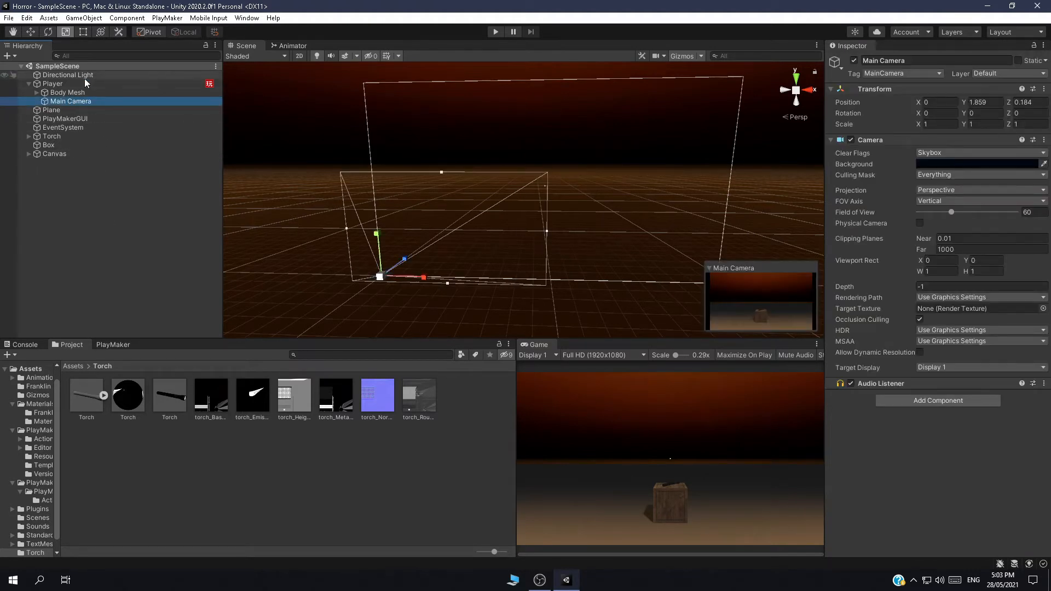
left_click(946, 407)
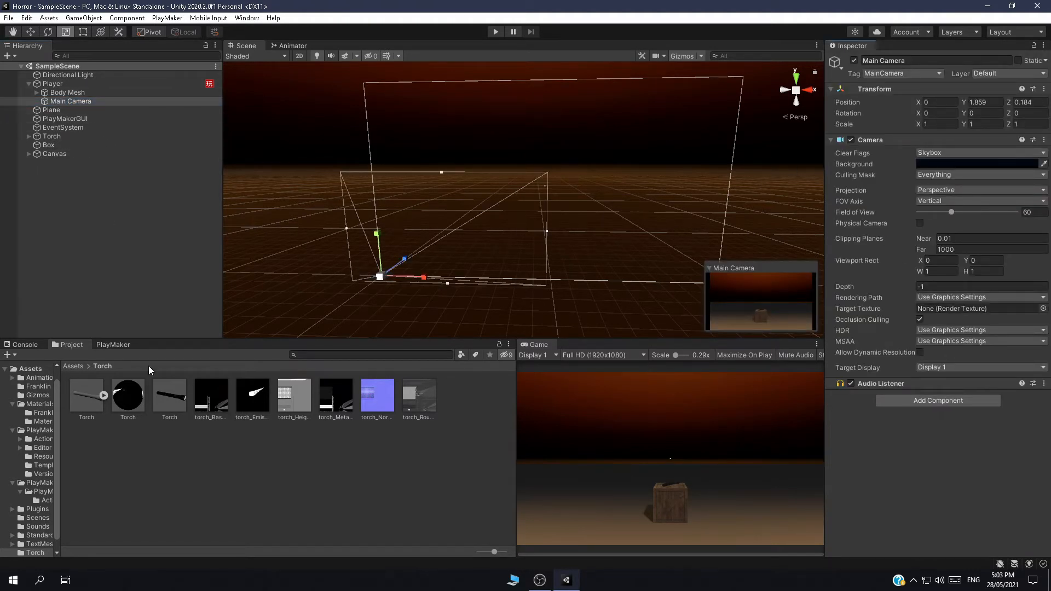
left_click(110, 346)
right_click(168, 415)
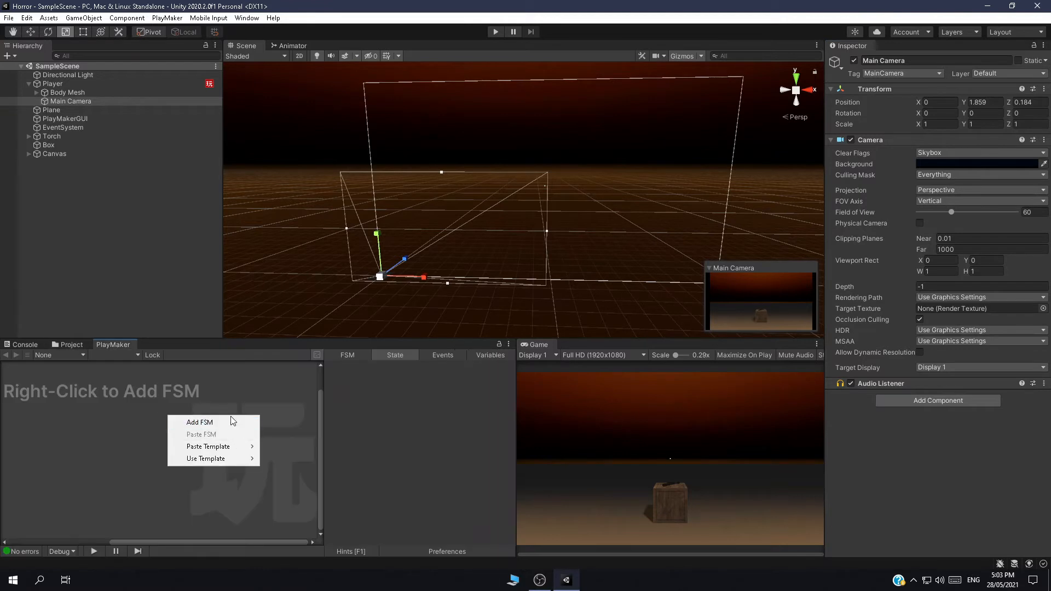
left_click(224, 423)
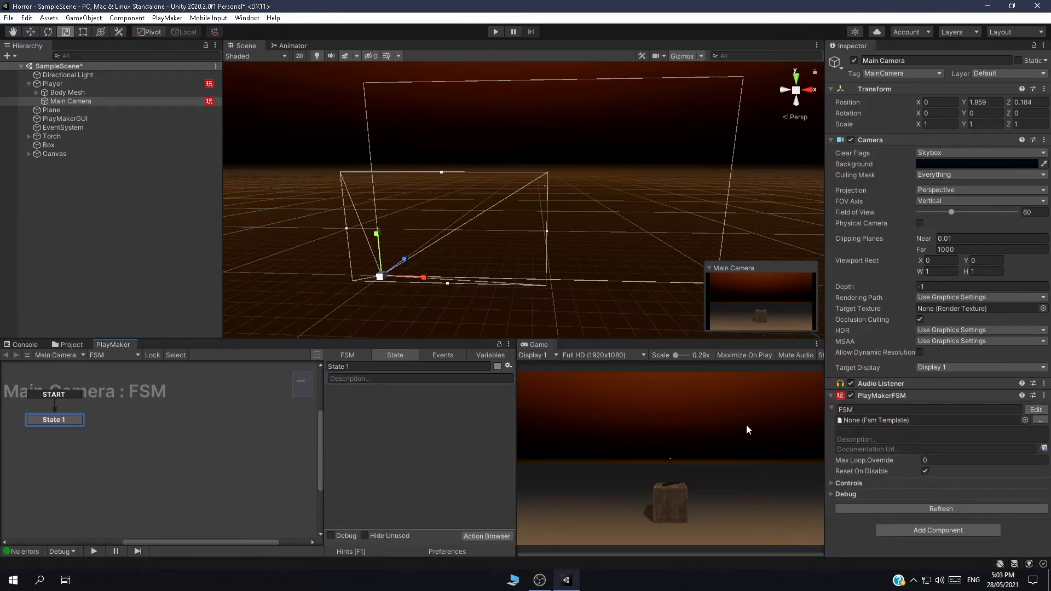
left_click(864, 408)
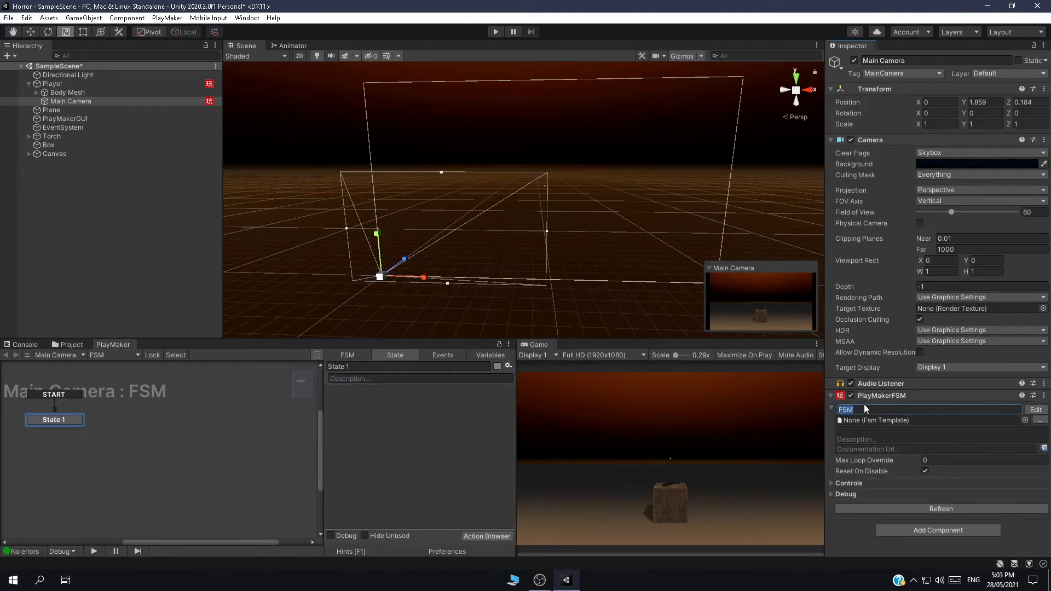
left_click(1043, 395)
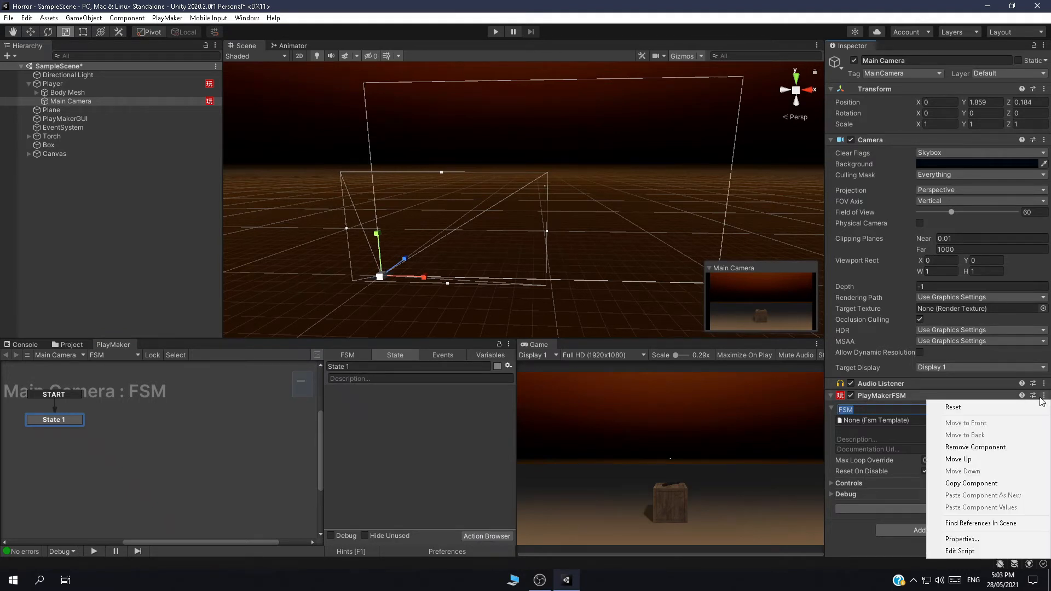
left_click(963, 447)
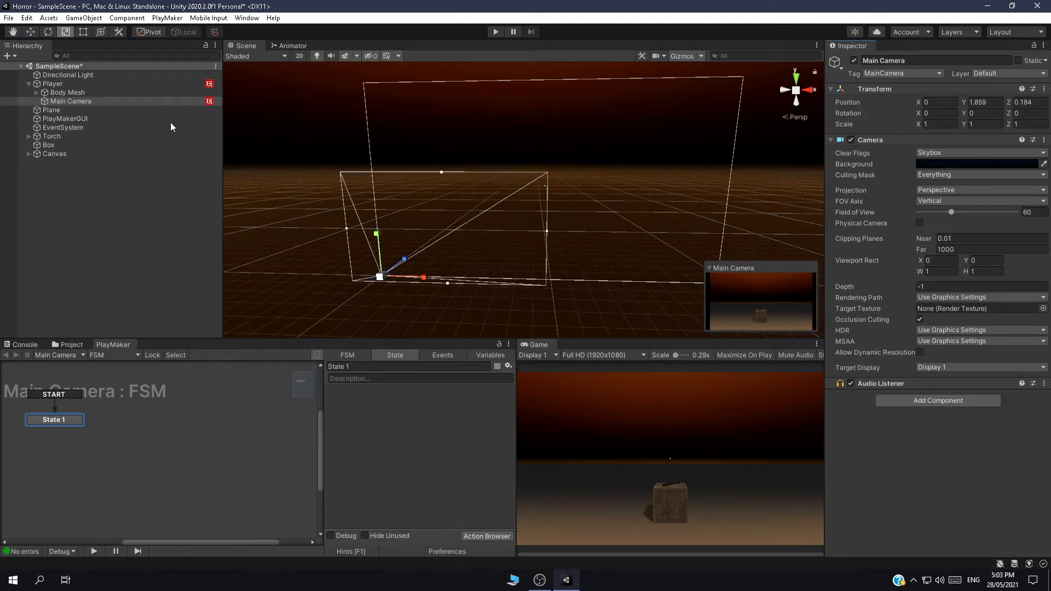
Create an empty child object named f under the Main Camera and frame it in the Scene view.
right_click(103, 103)
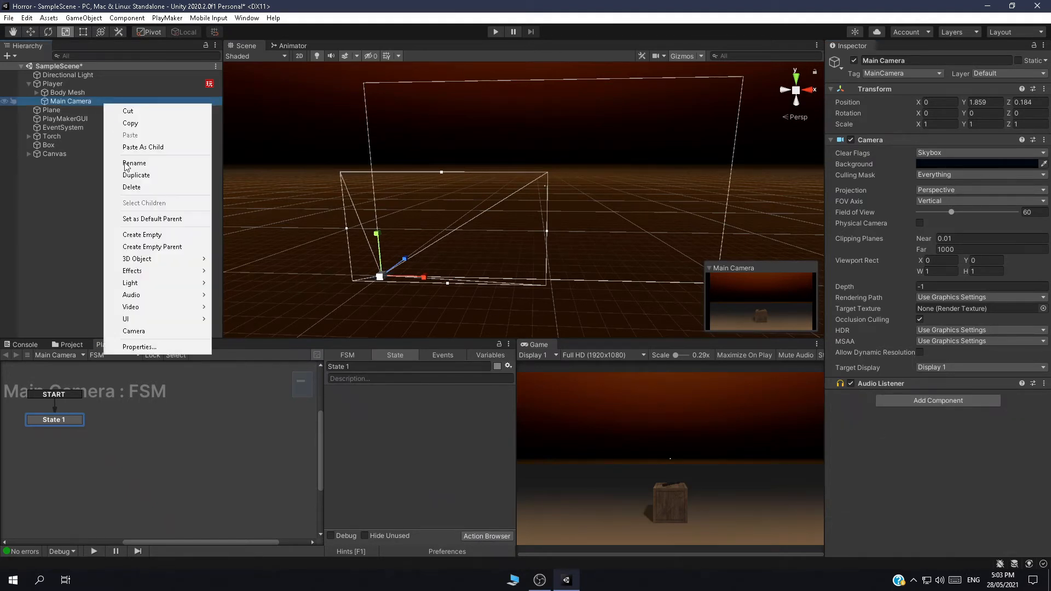
left_click(139, 236)
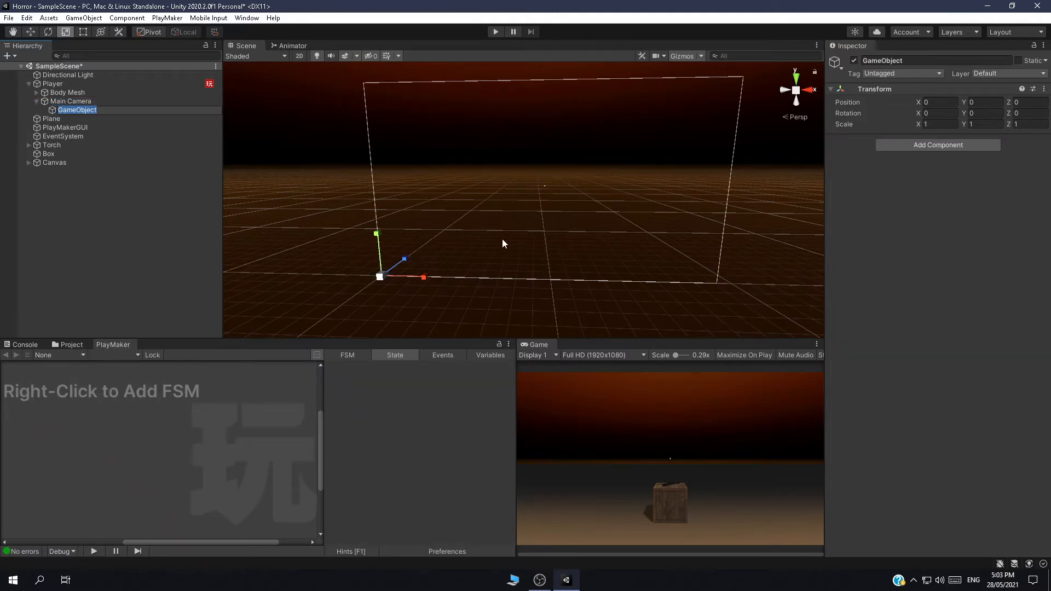
type("f")
key("Return")
key("f")
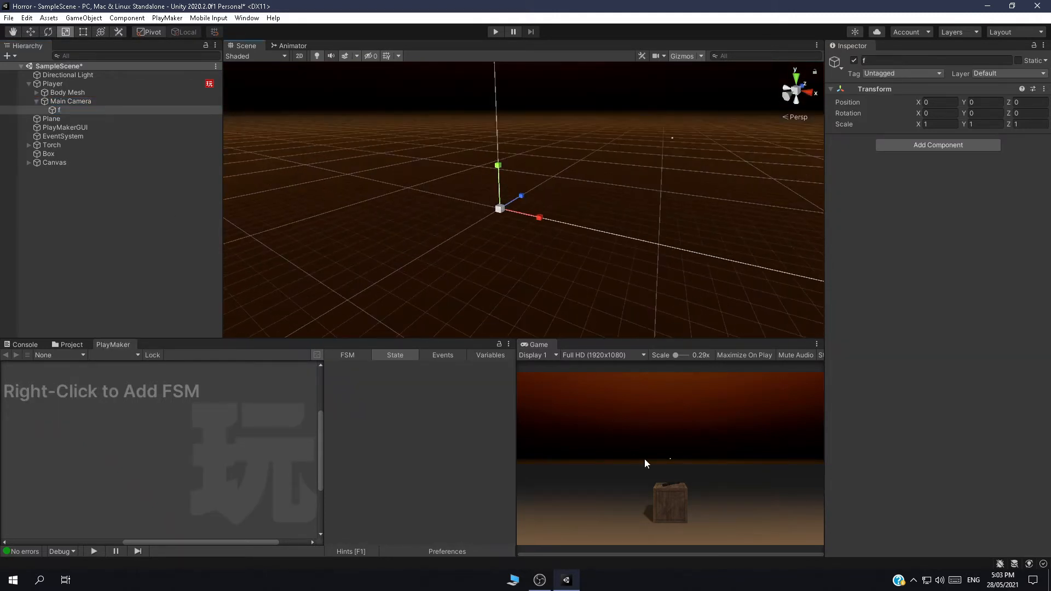
Rename the empty object f under the Main Camera as Torch Picker and save the scene.
scroll(604, 248, "up", 10)
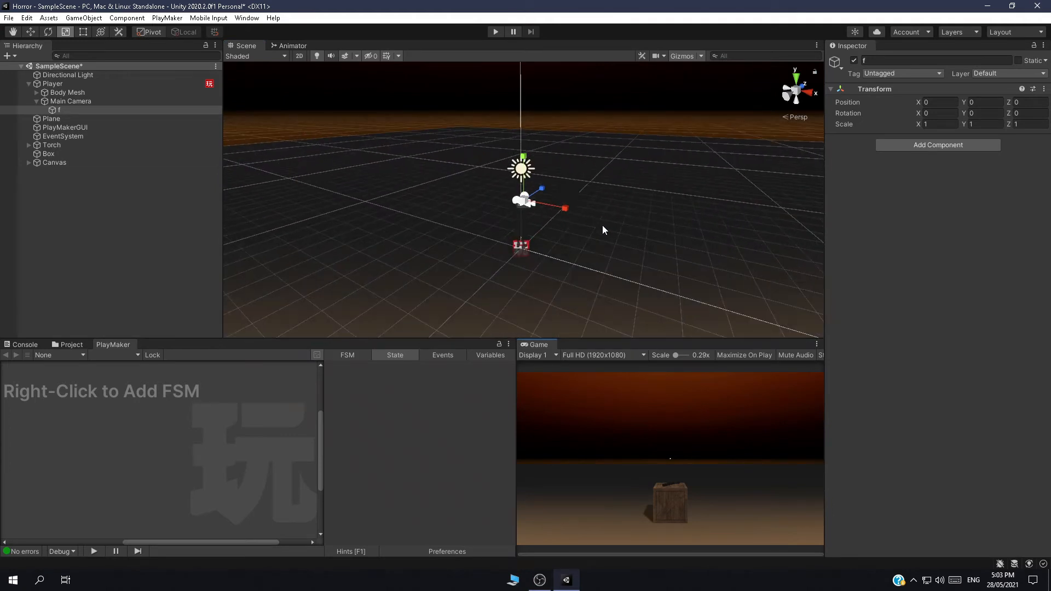
middle_click_drag(513, 235, 425, 246)
left_click(895, 60)
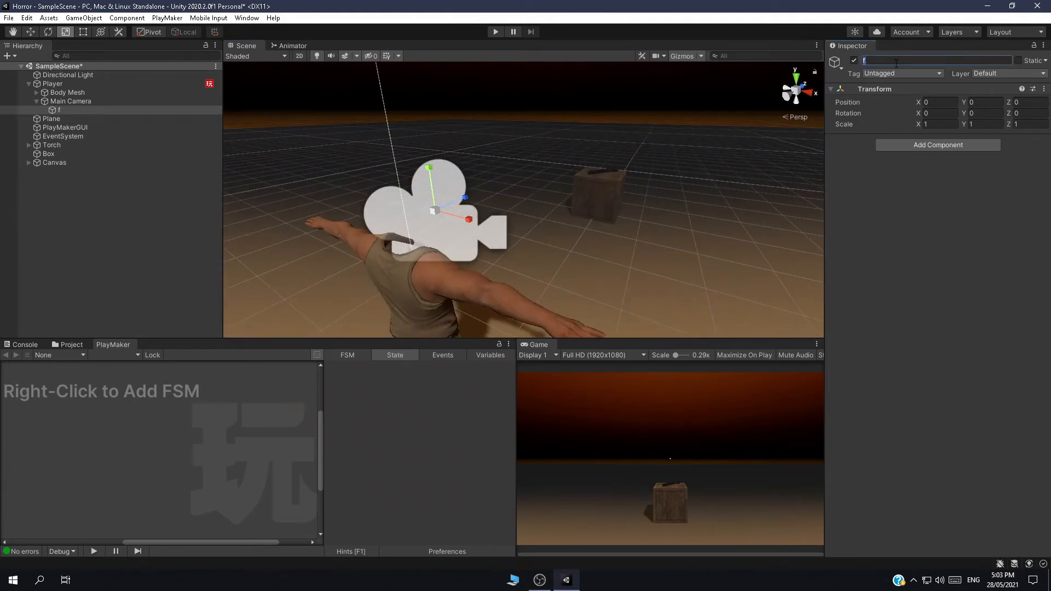
type("Torch Picker")
key("Return")
key("ctrl+s")
Add a PlayMakerFSM component to Torch Picker and open its FSM for editing.
left_click_drag(225, 204, 171, 247, "alt")
key("f")
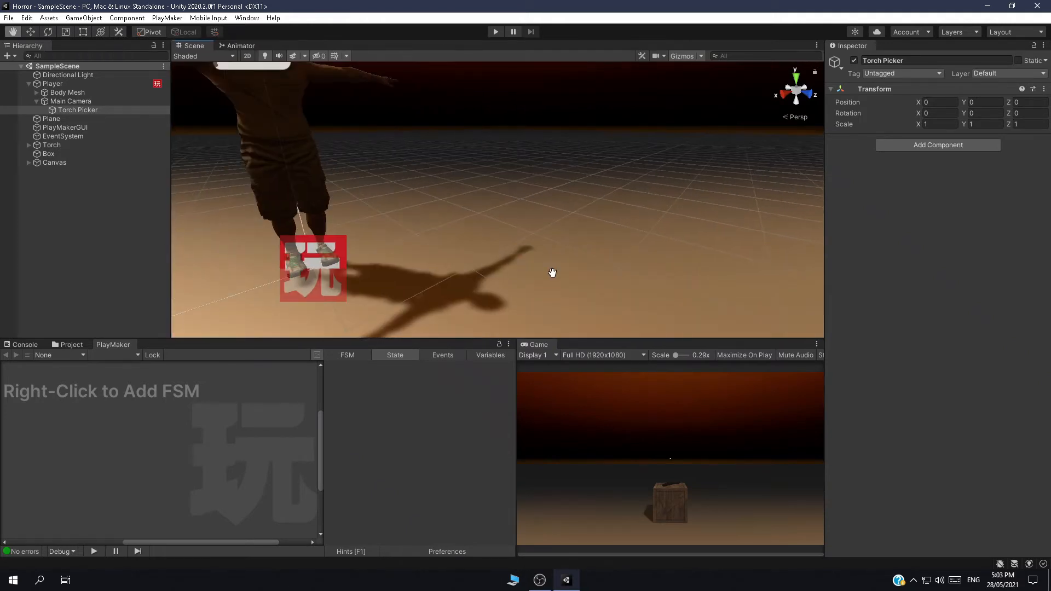
left_click(31, 32)
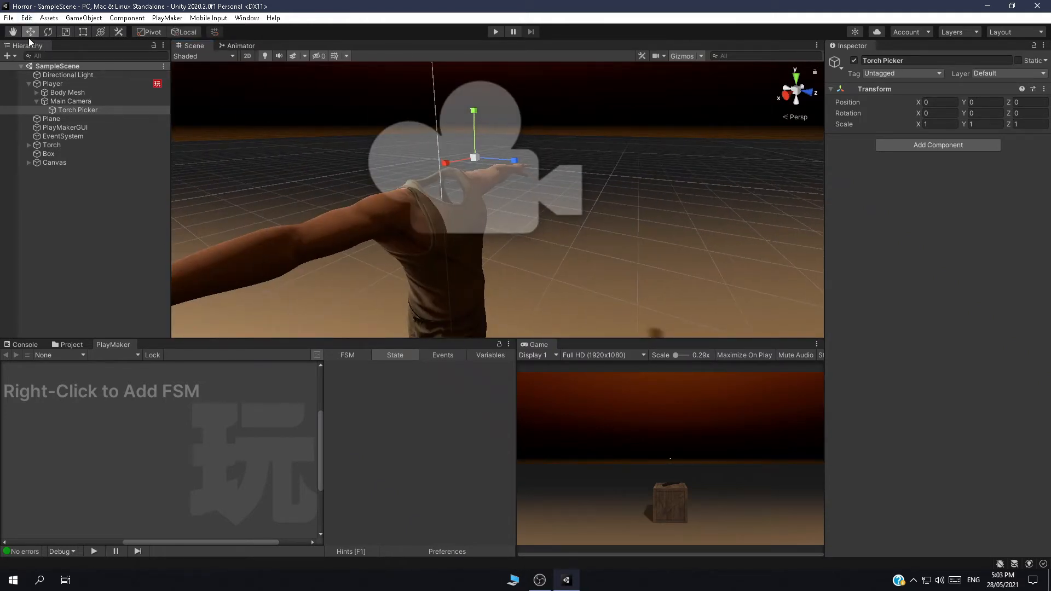
left_click(78, 109)
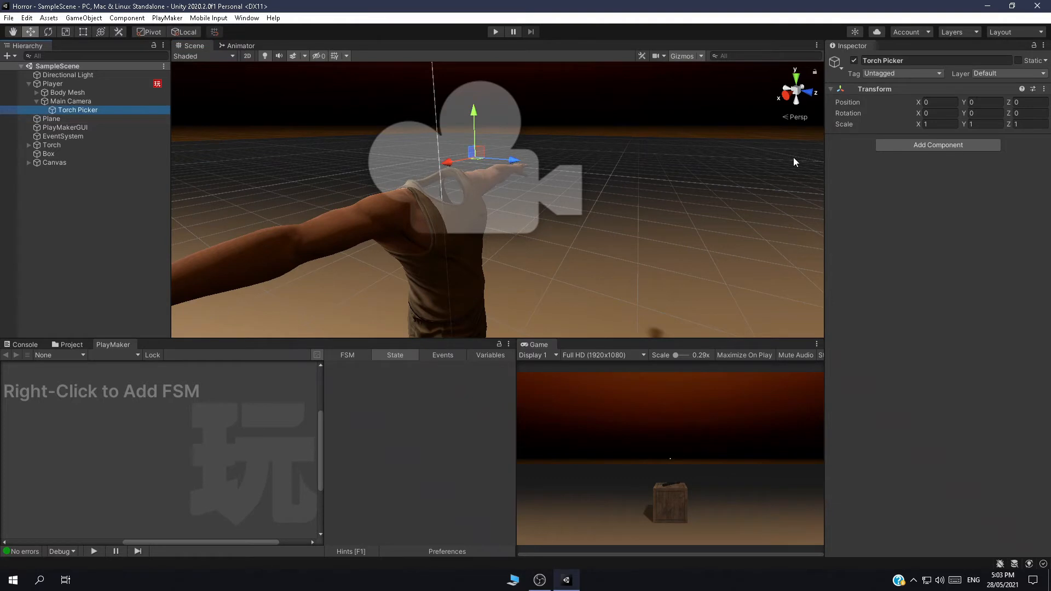
left_click(928, 148)
type("fs")
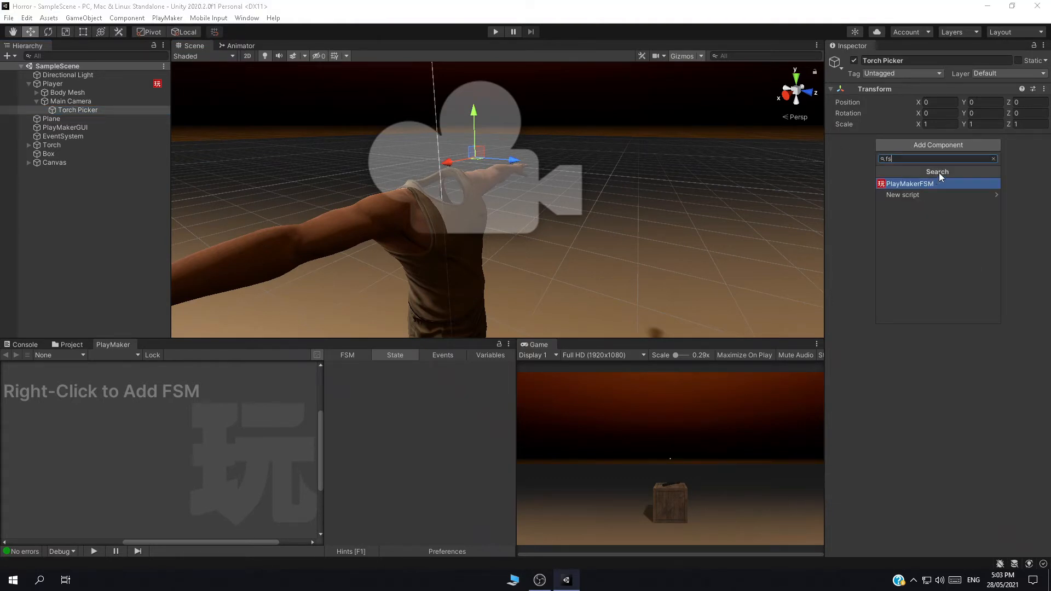
key("Return")
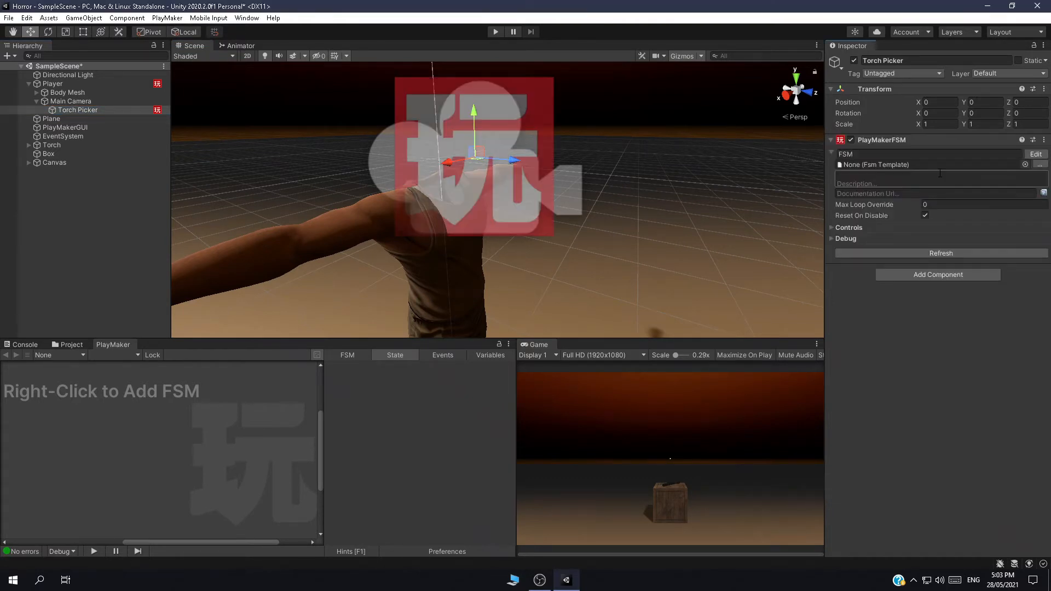
left_click(1036, 156)
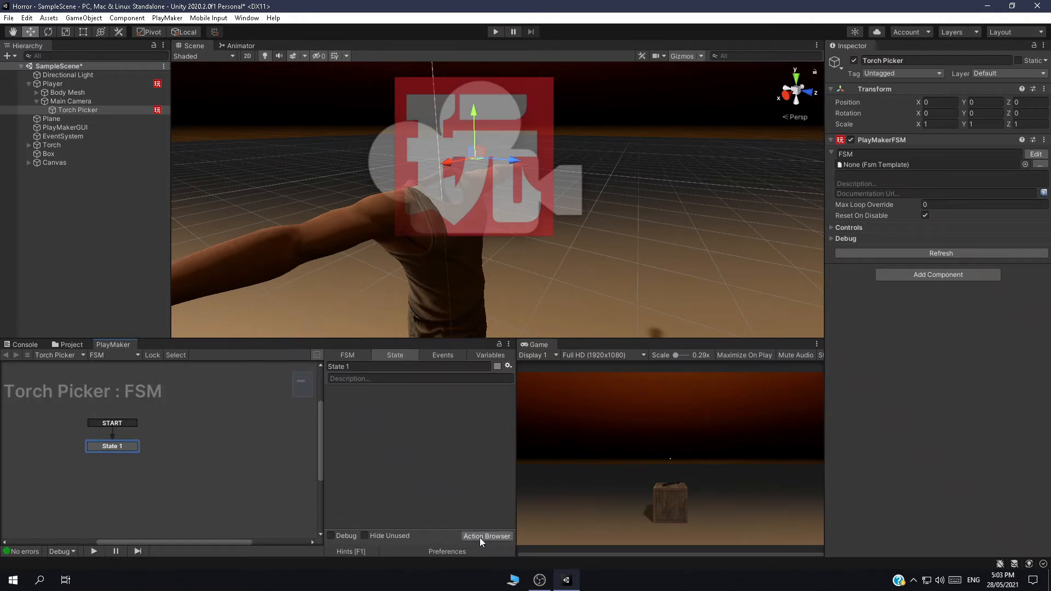
Add a Raycast action to State 1 of the Torch Picker FSM.
left_click(479, 536)
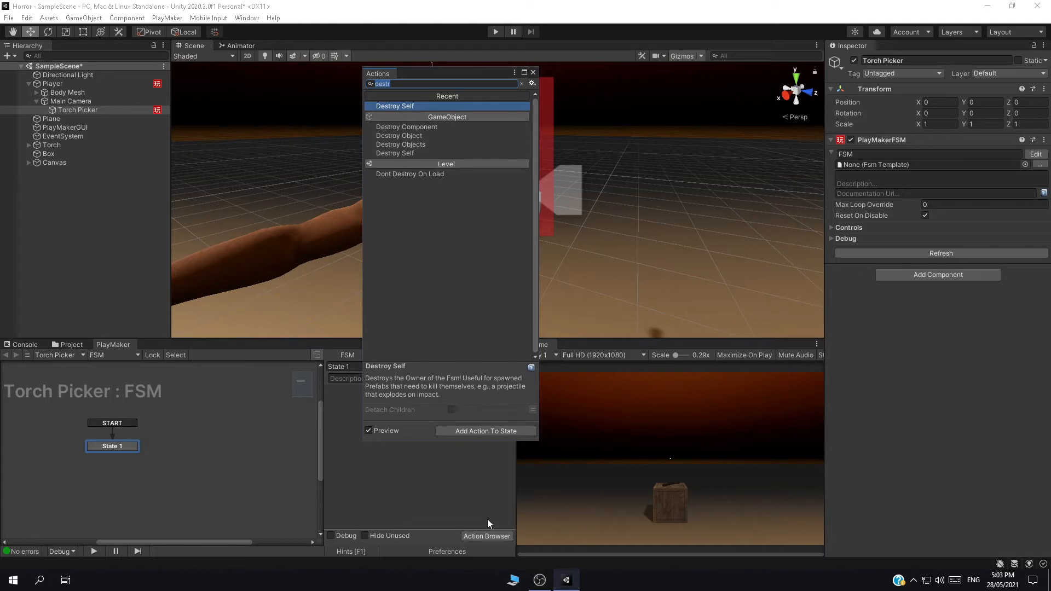
type("ray")
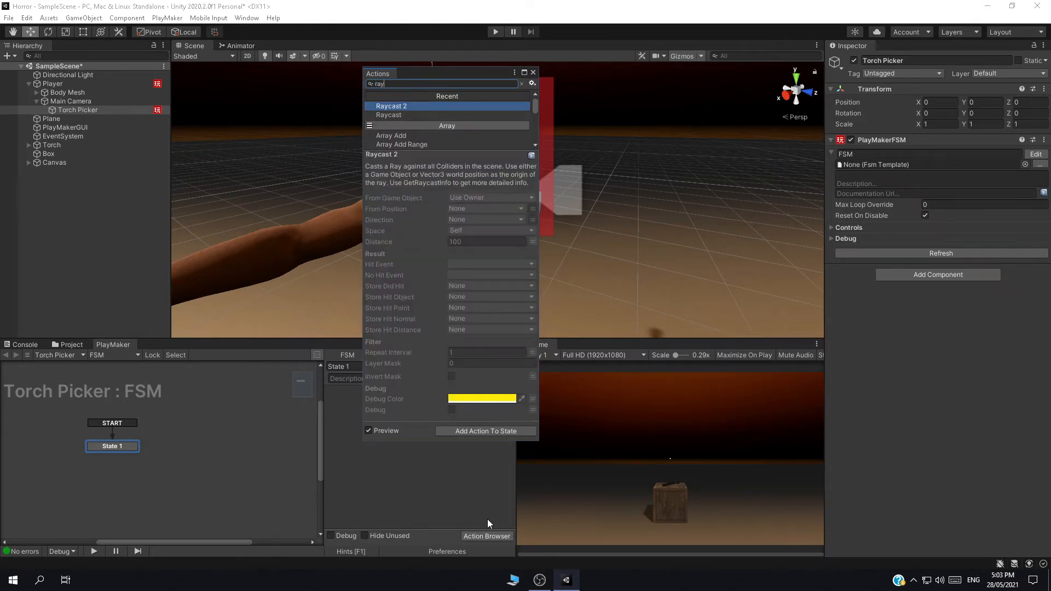
key("Down")
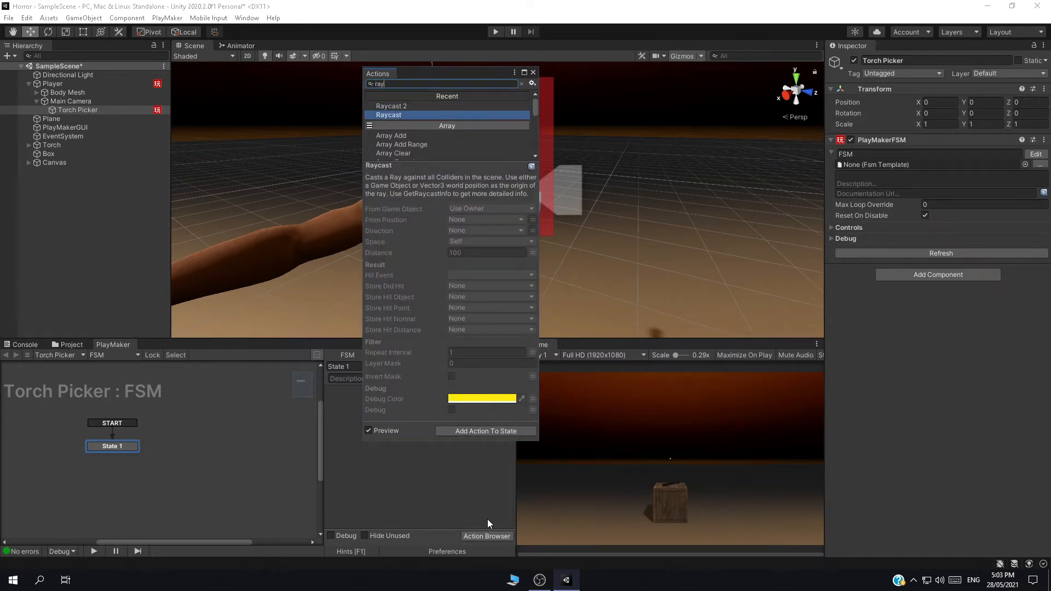
key("Return")
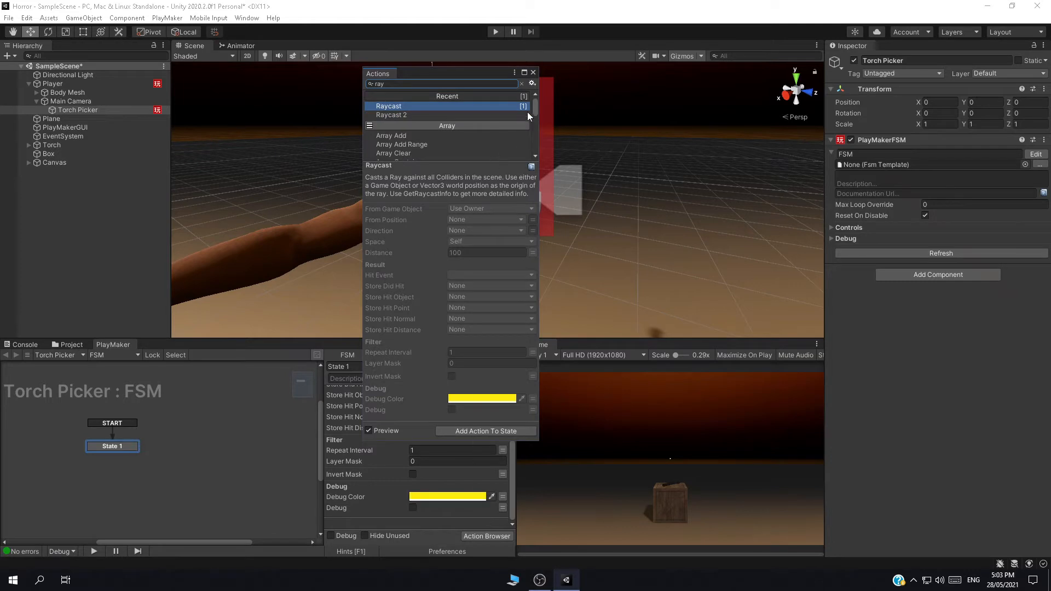
left_click(532, 72)
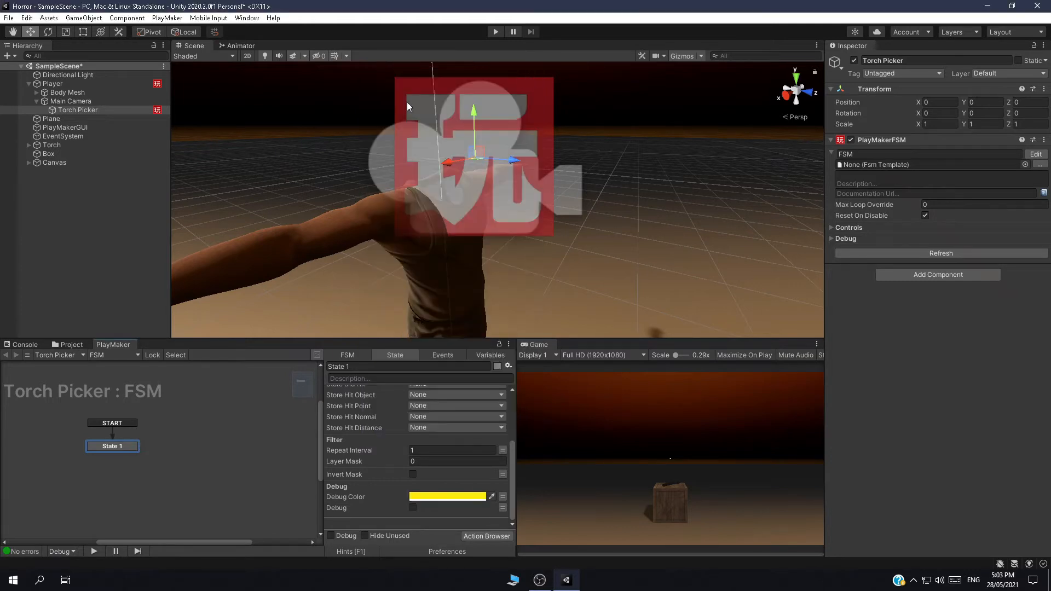
Add a Set Property action above Raycast that sets the "Press [E] To pick" object's active property to false.
left_click(29, 162)
left_click_drag(365, 384, 404, 443)
mouse_move(495, 465)
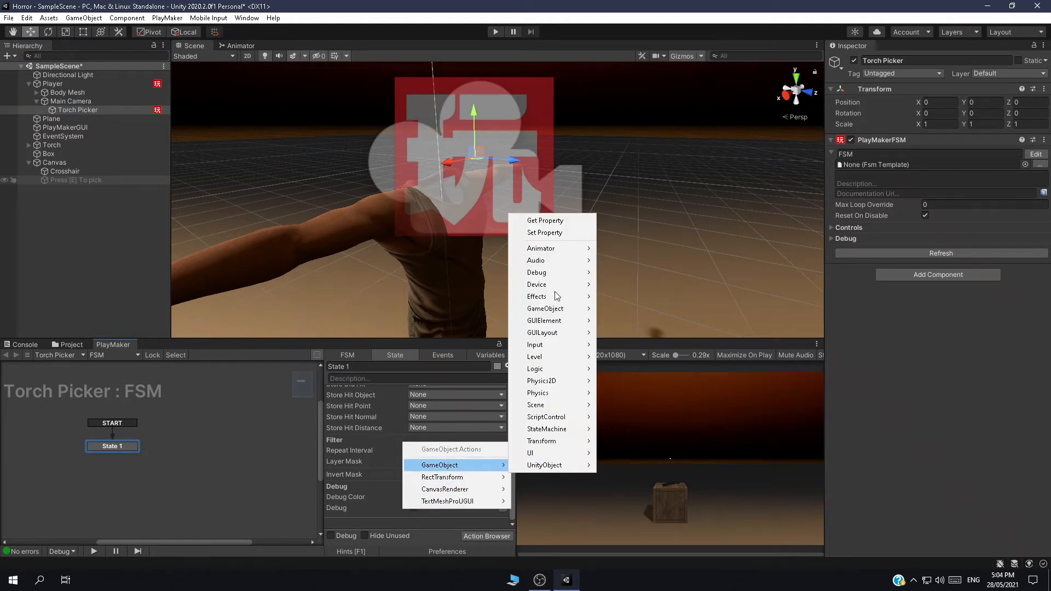
left_click(545, 232)
left_click(437, 424)
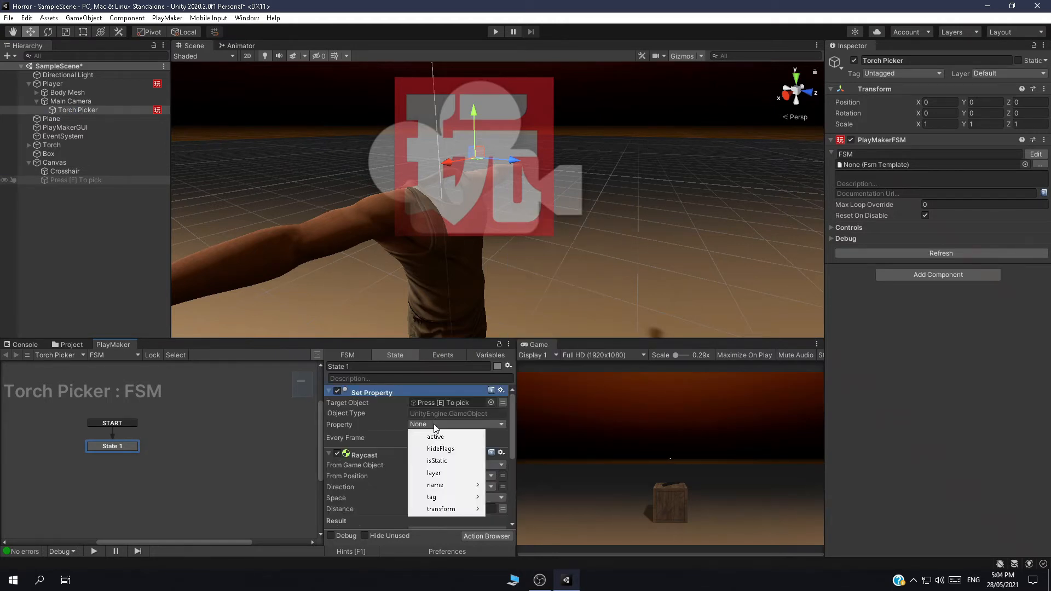
left_click(419, 435)
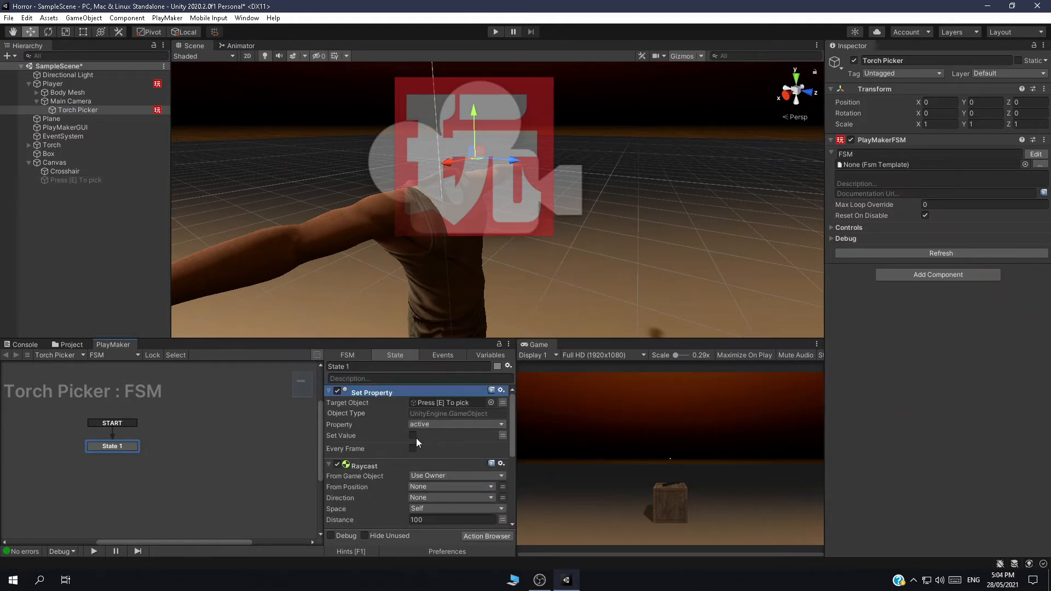
left_click(334, 393)
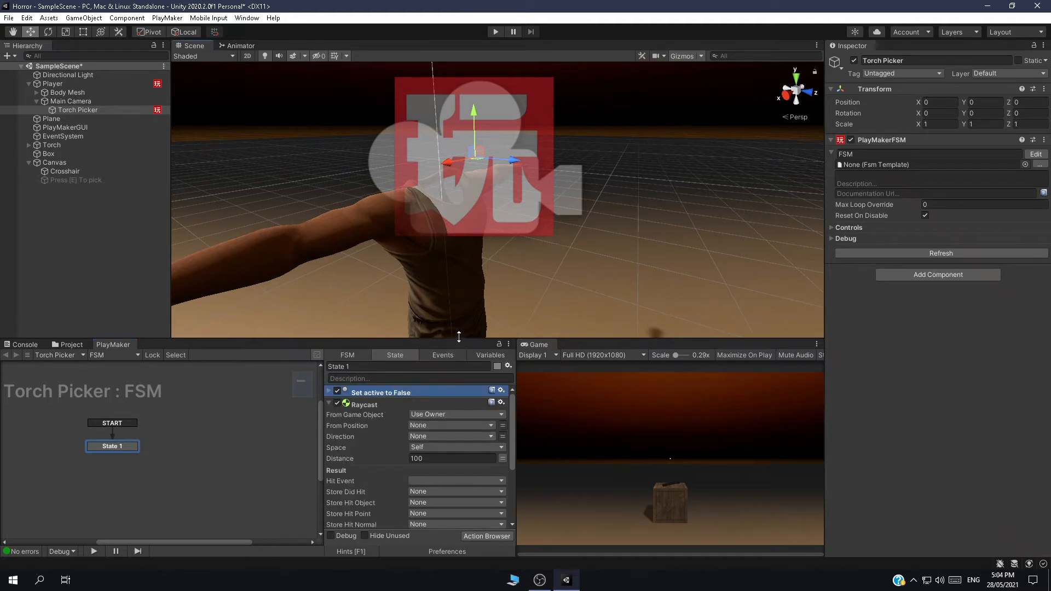
Set the Raycast direction to 1 on Z with X and Y at 0, and its distance to 1.5.
left_click_drag(455, 339, 460, 247)
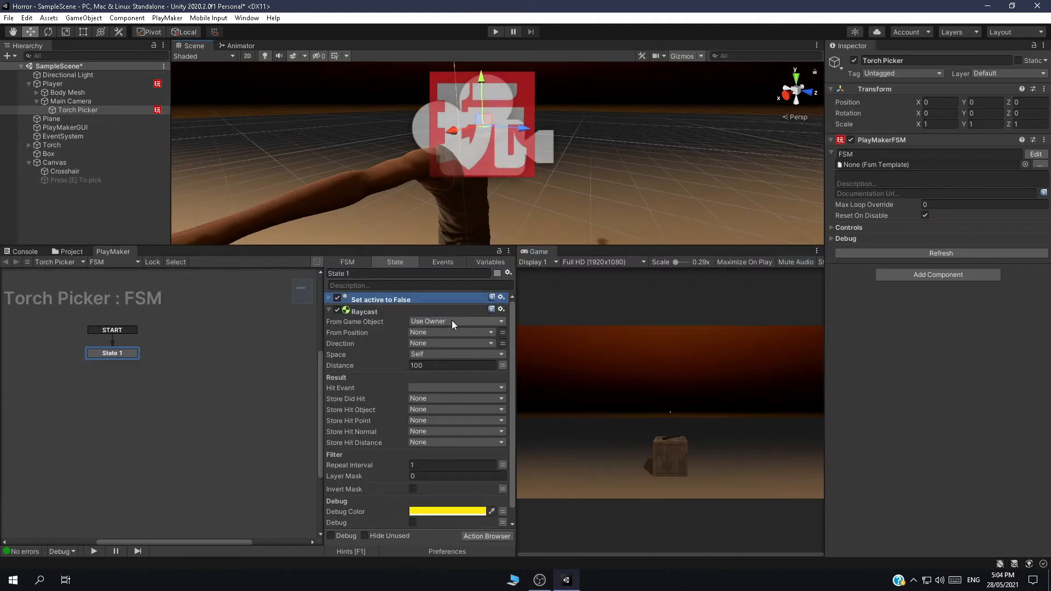
left_click(499, 343)
left_click(490, 343)
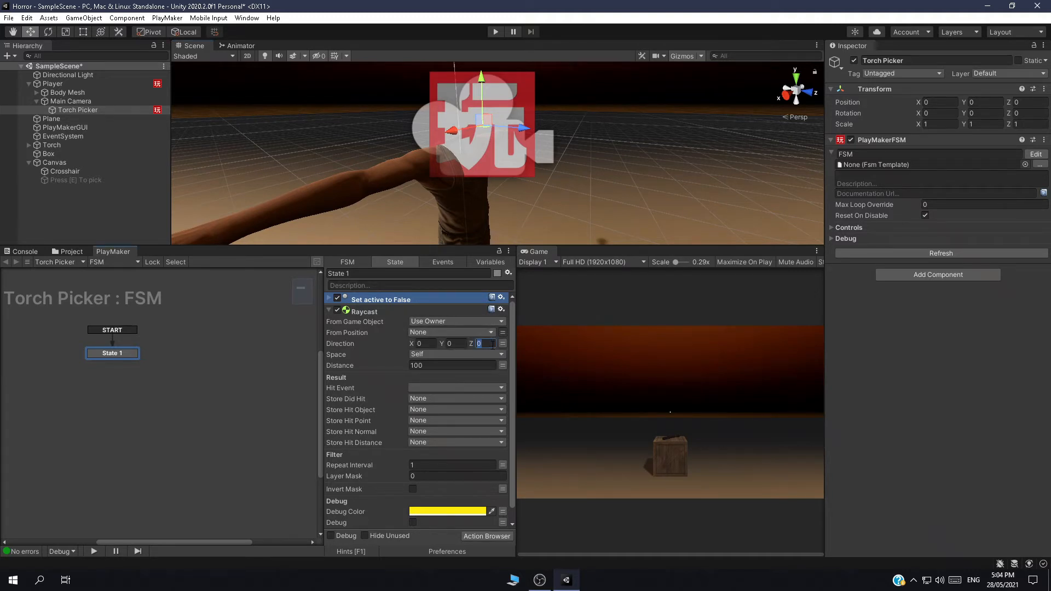
type("1")
left_click(436, 364)
type("1")
right_click_drag(514, 144, 686, 177)
scroll(662, 183, "down", 6)
scroll(680, 181, "up", 5)
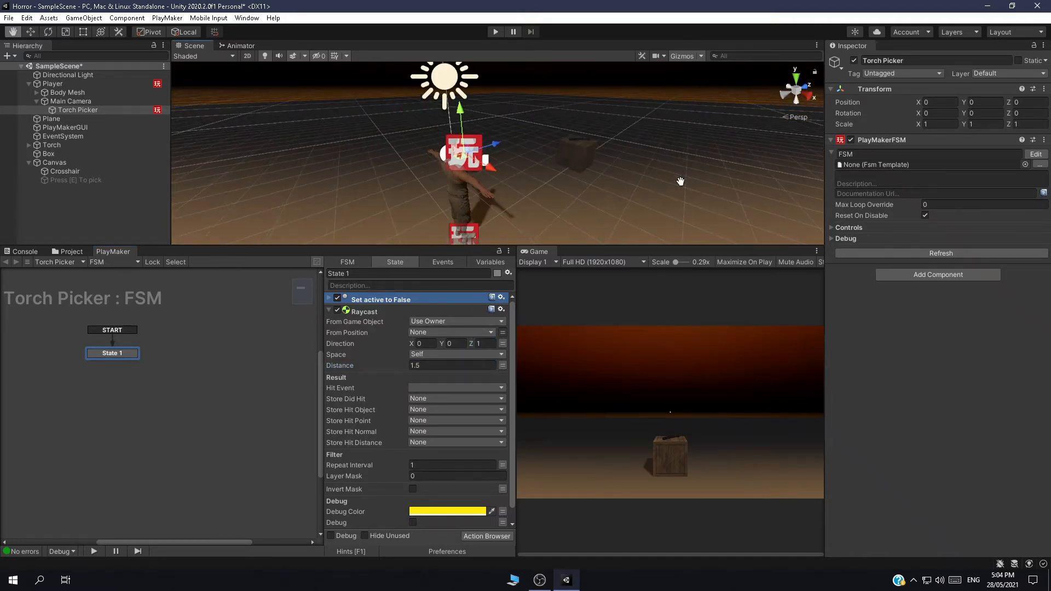
middle_click_drag(681, 182, 664, 200)
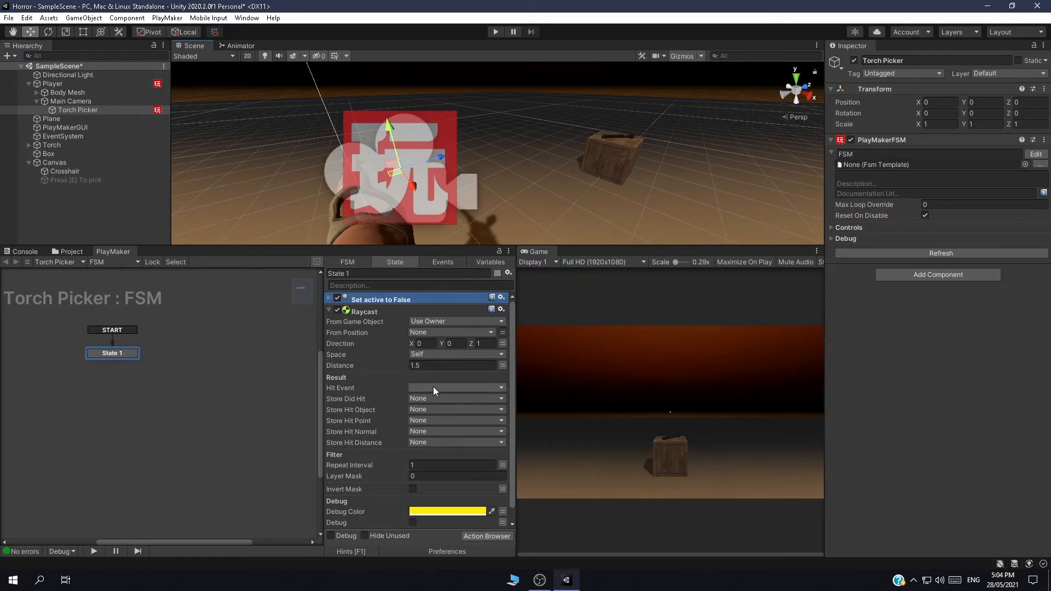
Store the Raycast's hit object in a new variable named Torch.
left_click(434, 409)
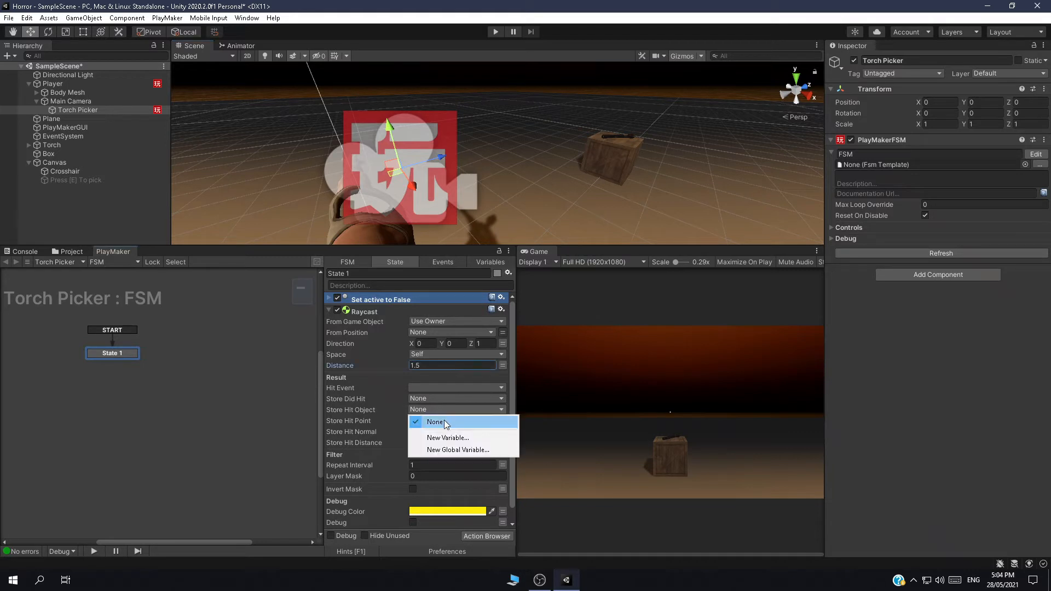
left_click(474, 432)
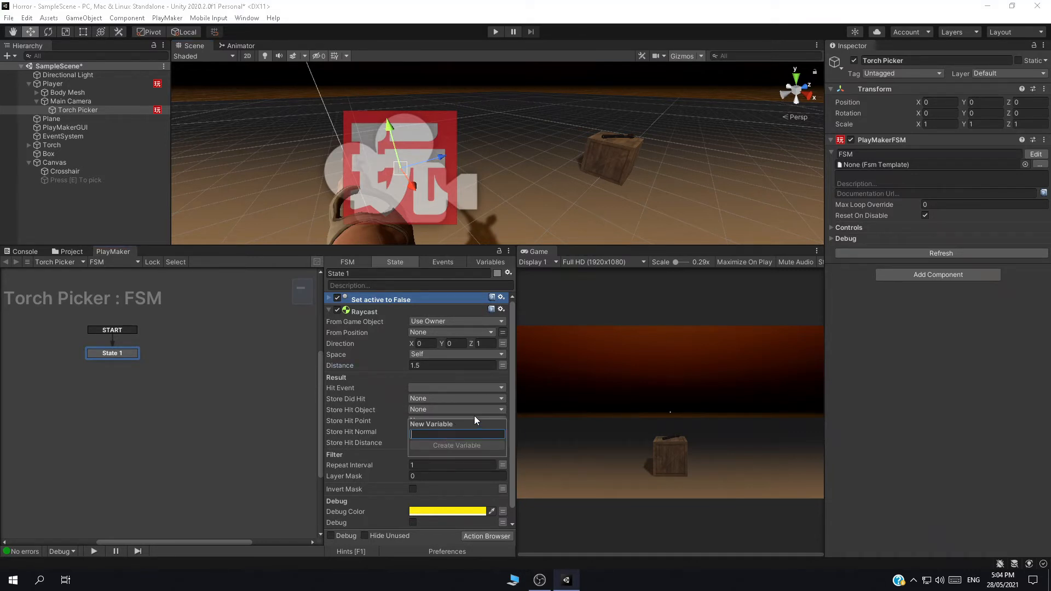
type("Torch")
key("Return")
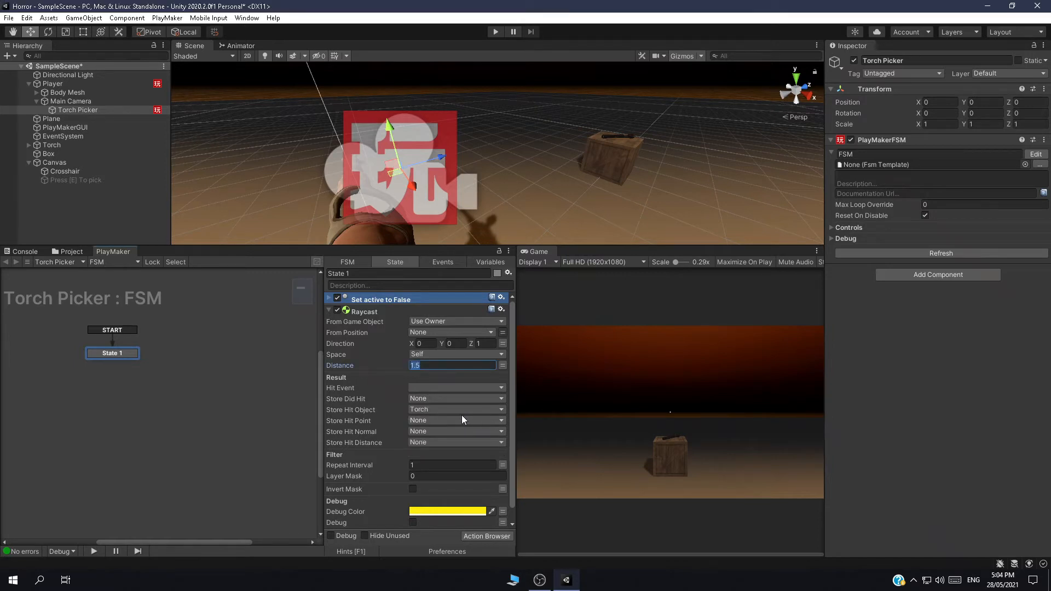
Enable Debug for the Raycast action, collapse its settings and save the scene.
scroll(385, 388, "down", 1)
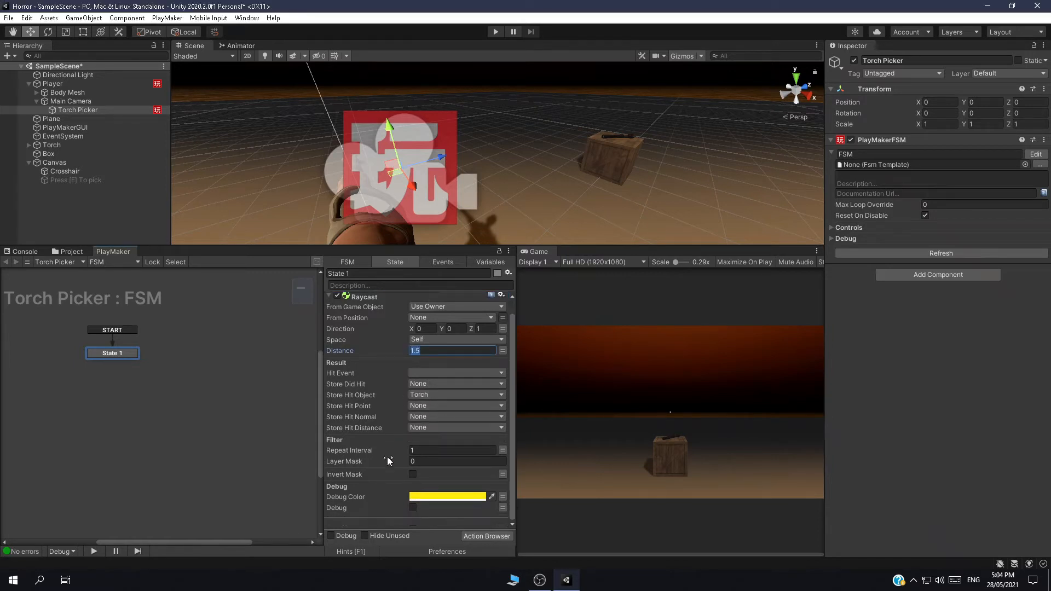
left_click(415, 509)
scroll(346, 308, "up", 1)
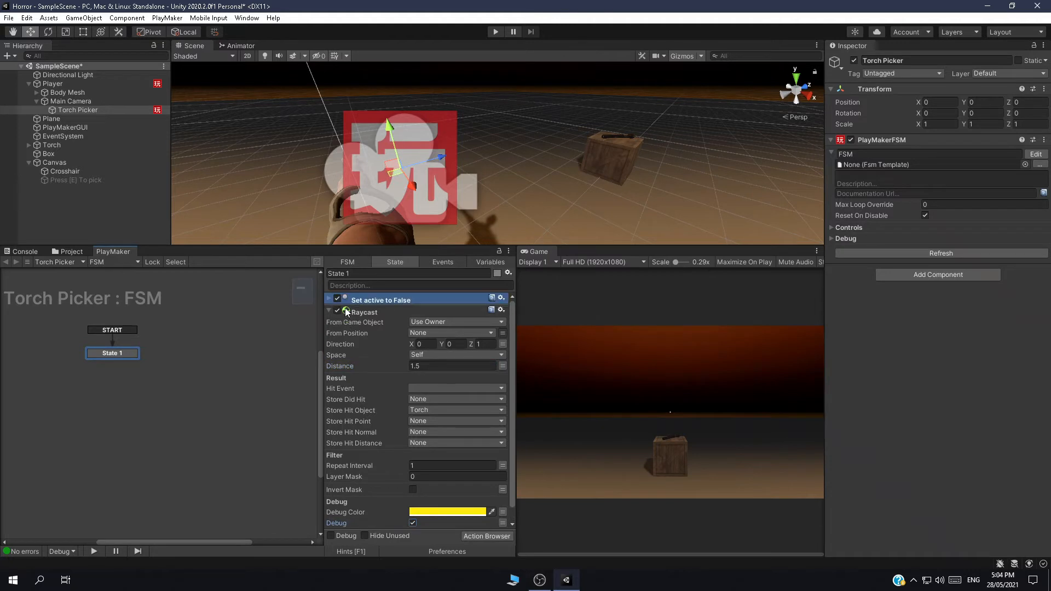
left_click(330, 312)
key("ctrl+s")
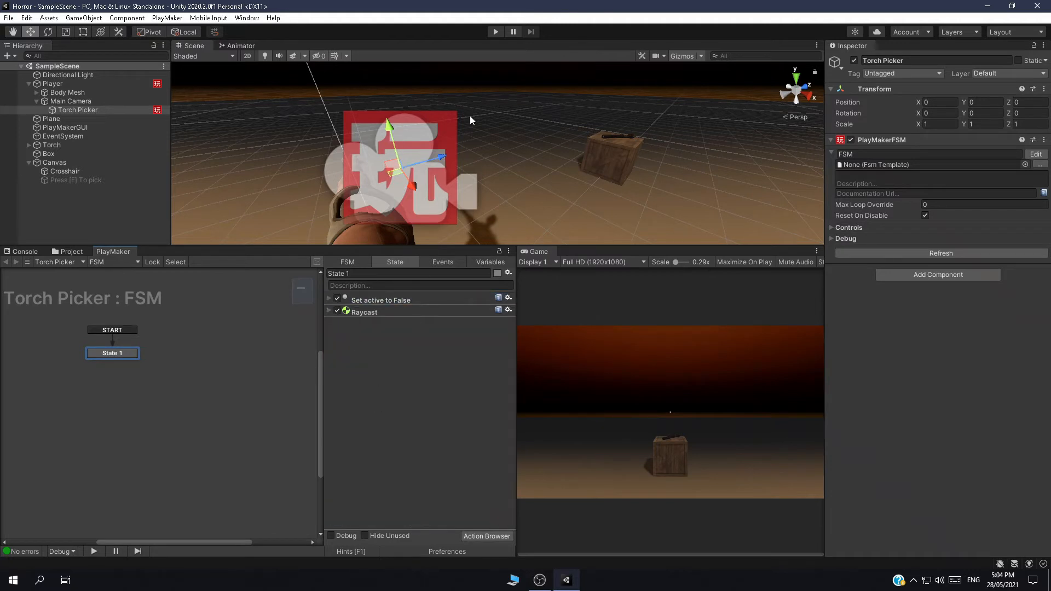
Add a Game Object Compare Tag action to State 1 after the Raycast.
left_click(483, 536)
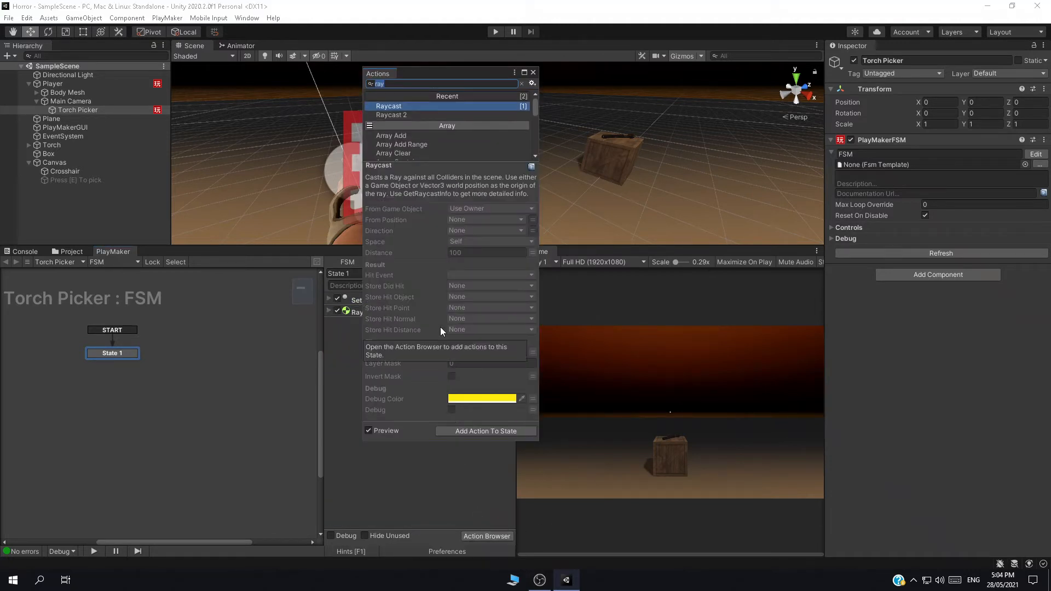
type("gam")
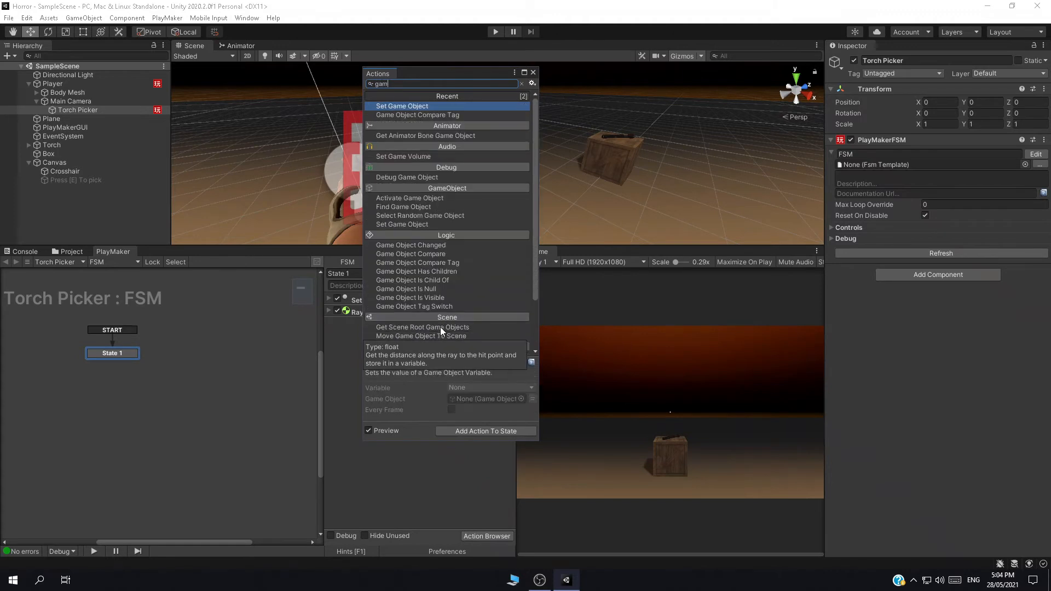
double_click(439, 326)
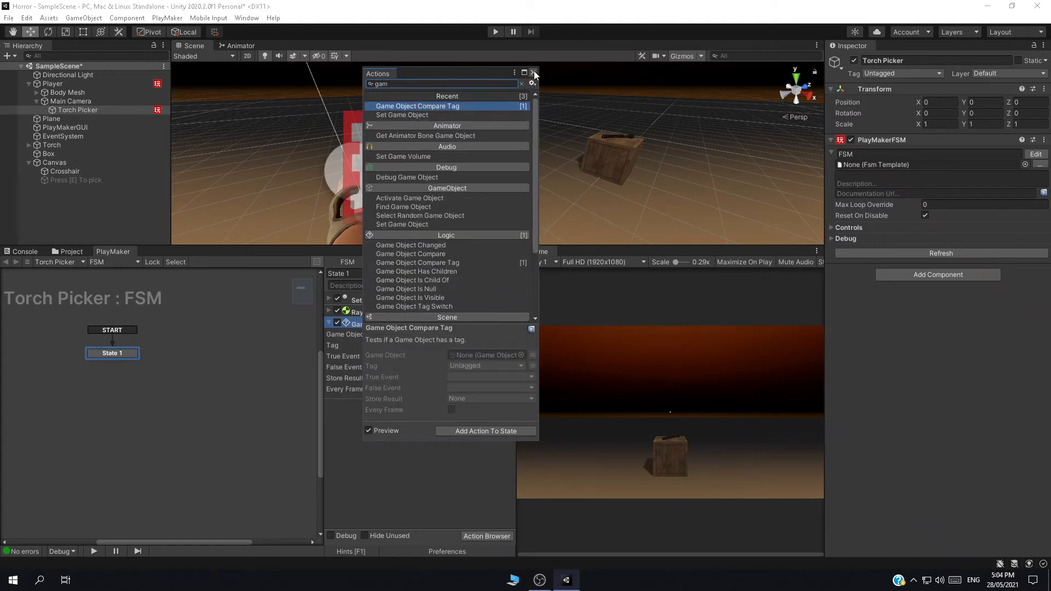
left_click(533, 73)
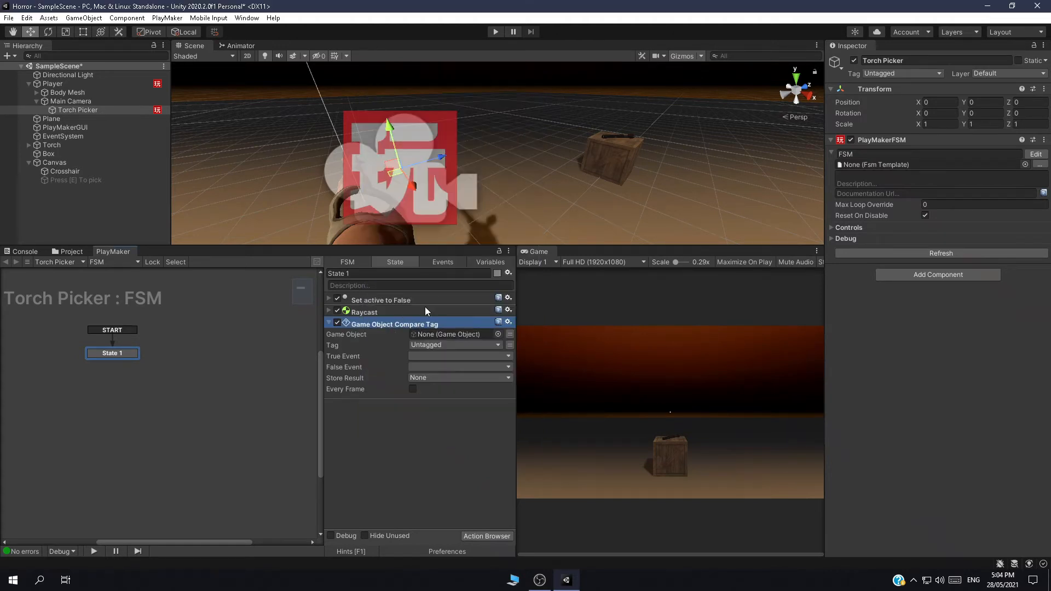
Make the Game Object Compare Tag action test the Torch variable against the Torch tag.
left_click(498, 335)
left_click(454, 334)
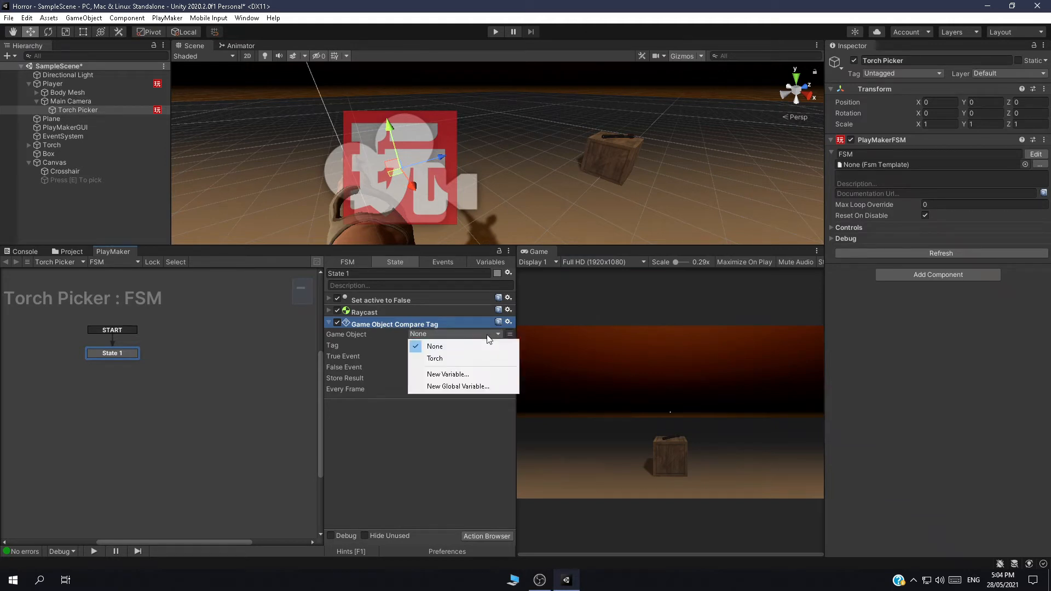
left_click(462, 357)
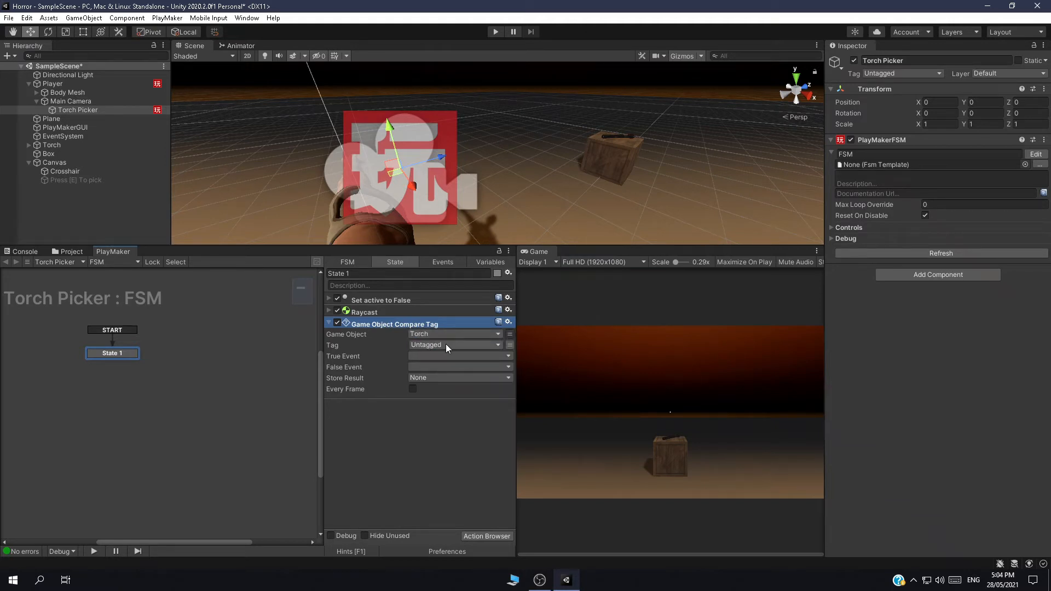
left_click(446, 344)
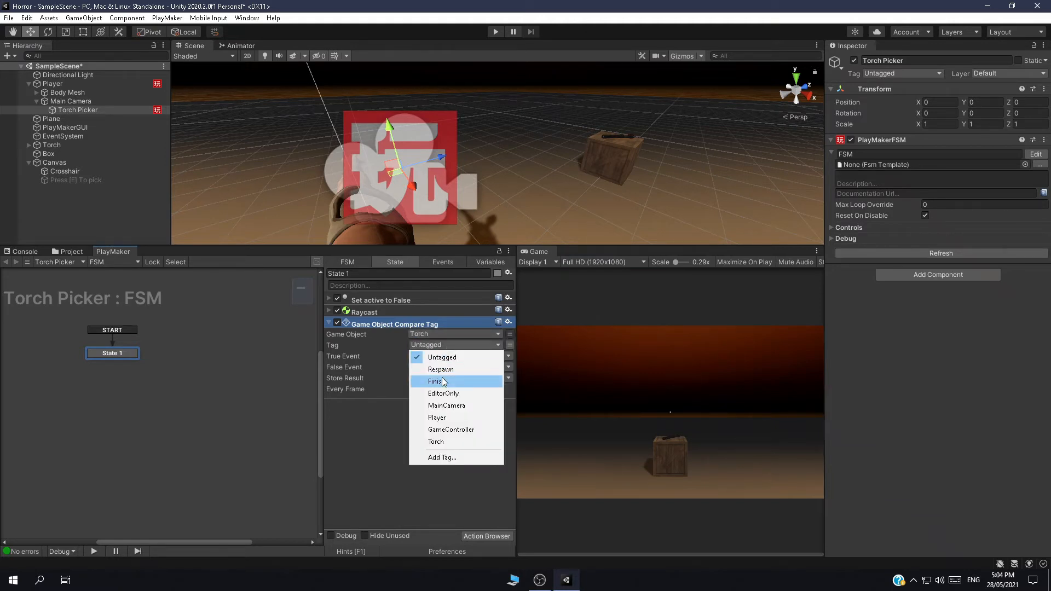
left_click(448, 442)
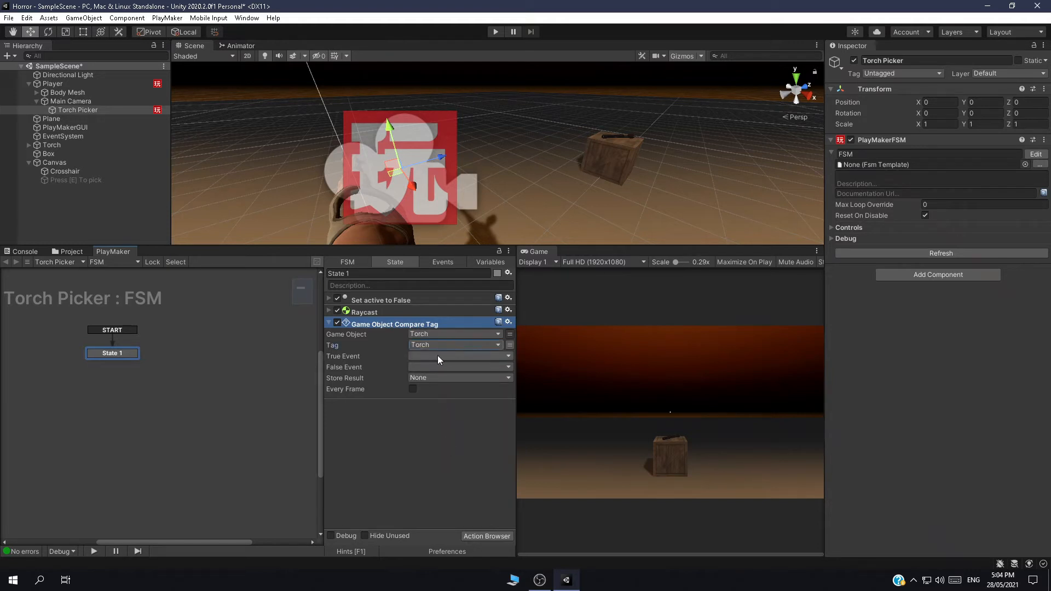
Create a new event named Pickable as the True Event of State 1's Game Object Compare Tag action.
left_click(438, 356)
left_click(441, 423)
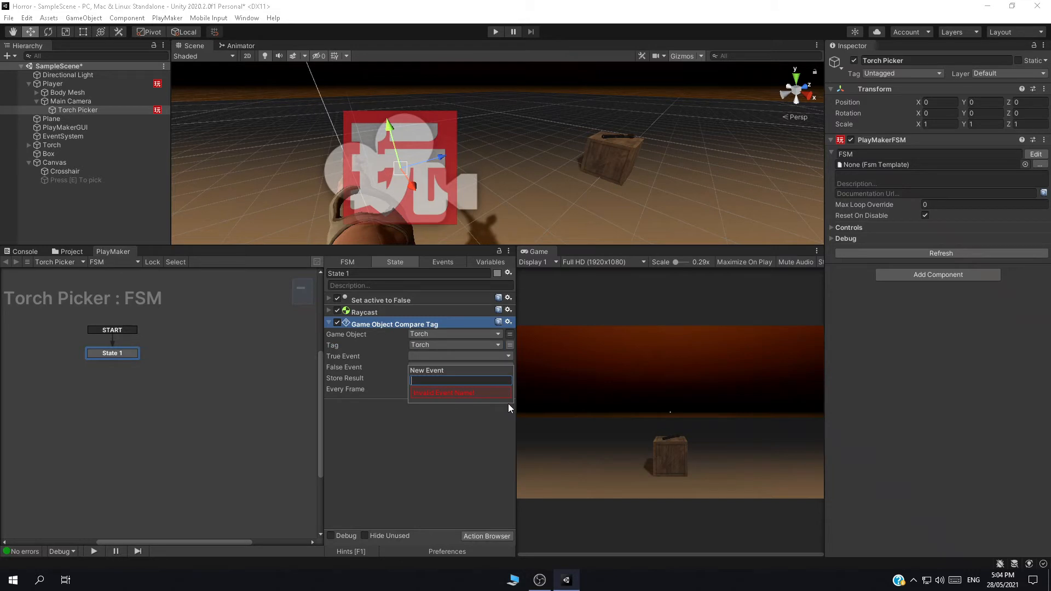
type("Pickab")
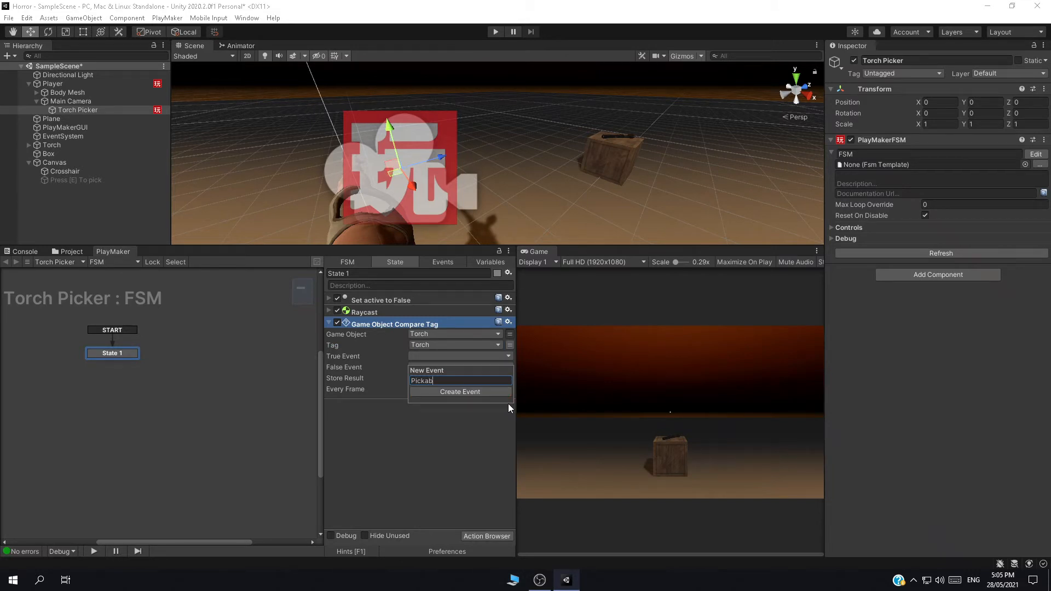
type("le")
key("Return")
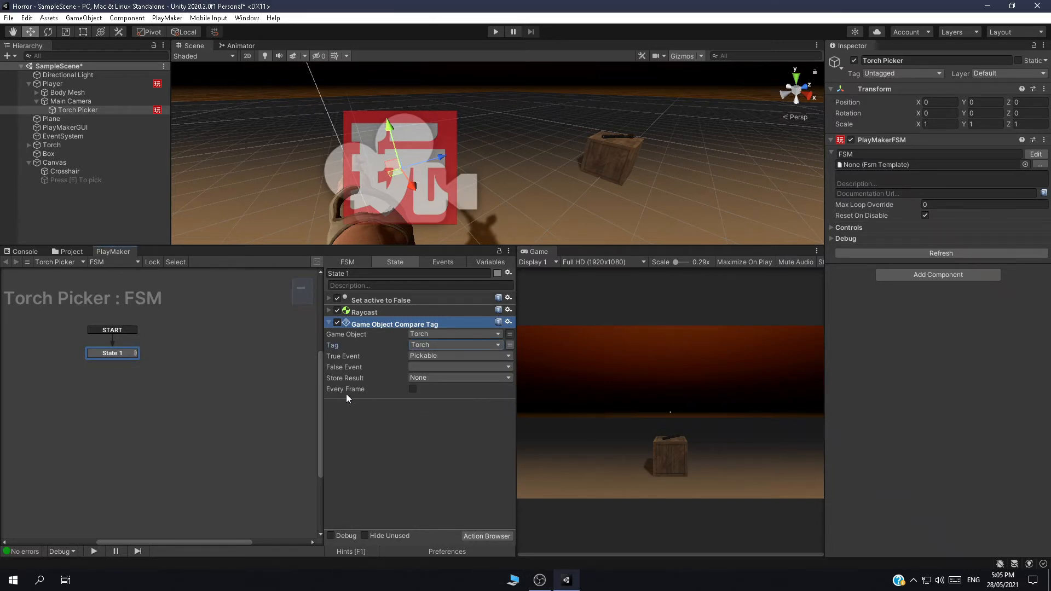
Give State 1 a Pickable transition, add State 2 beside it, and save the scene.
right_click(141, 353)
mouse_move(159, 364)
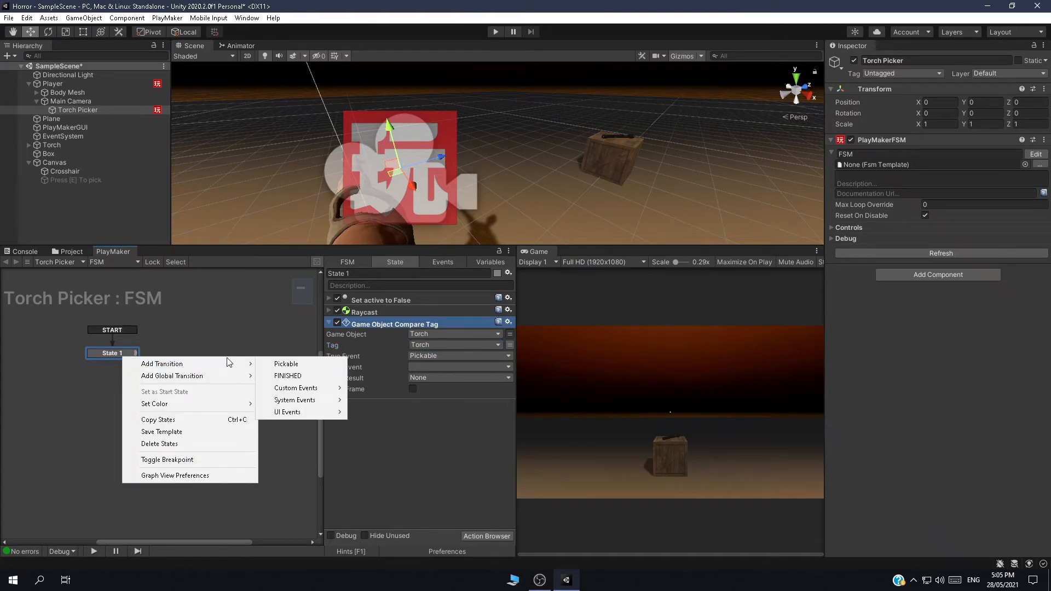
left_click(310, 363)
left_click(192, 355, "ctrl")
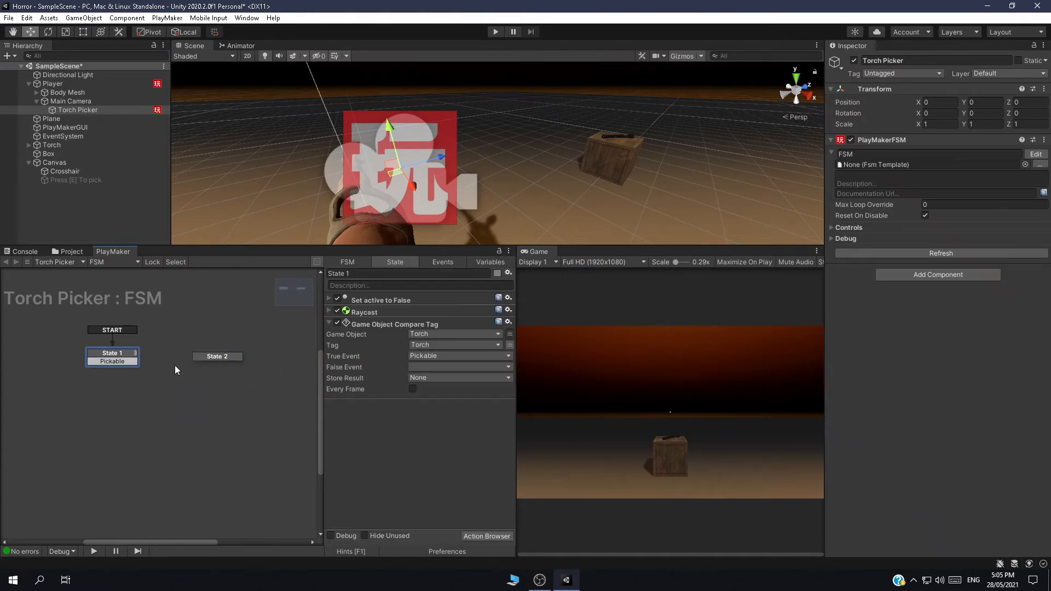
left_click(329, 323)
key("ctrl+s")
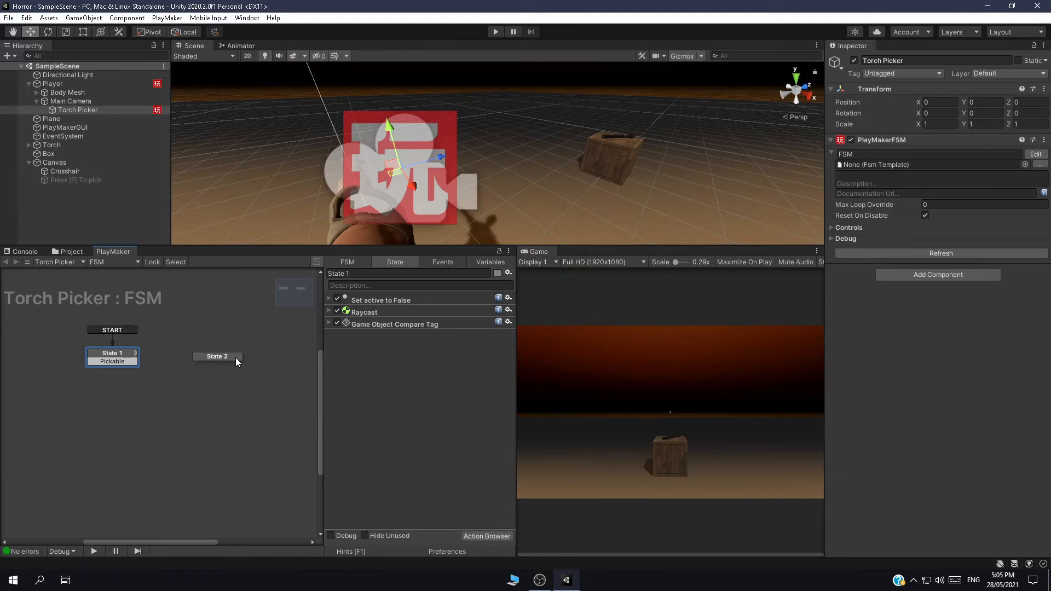
left_click(226, 356)
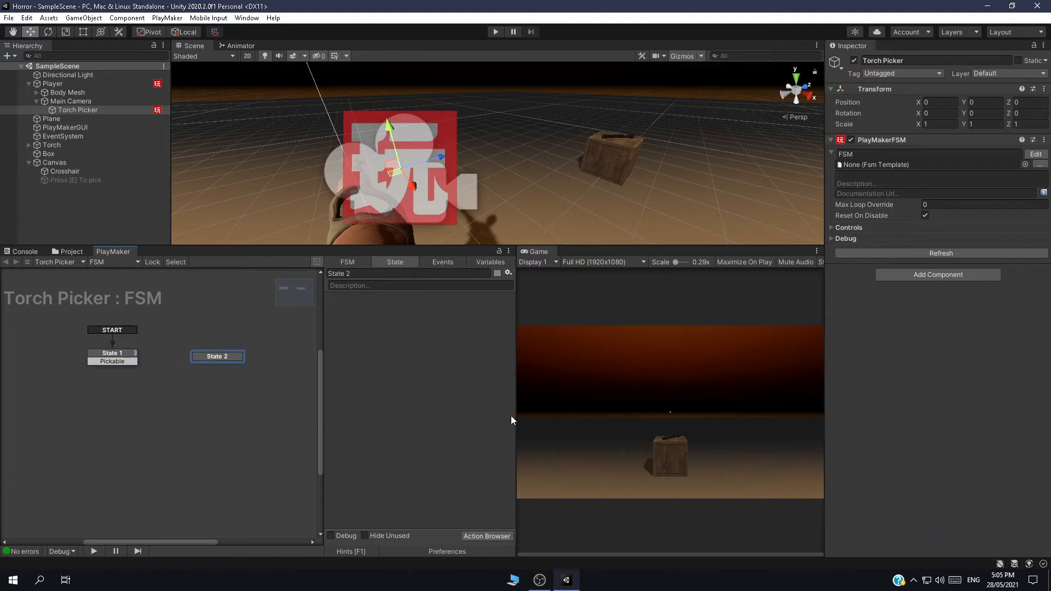
left_click(487, 536)
left_click_drag(419, 79, 583, 109)
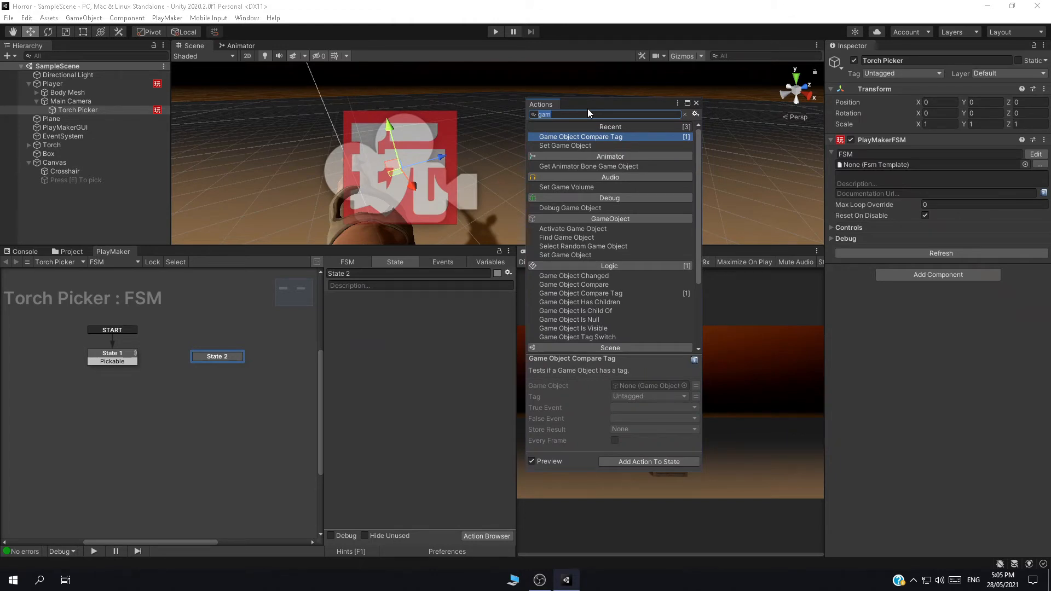
left_click(696, 102)
Copy State 1's Set Property action for the Press [E] To pick prompt into State 2 and set active to true.
left_click(112, 355)
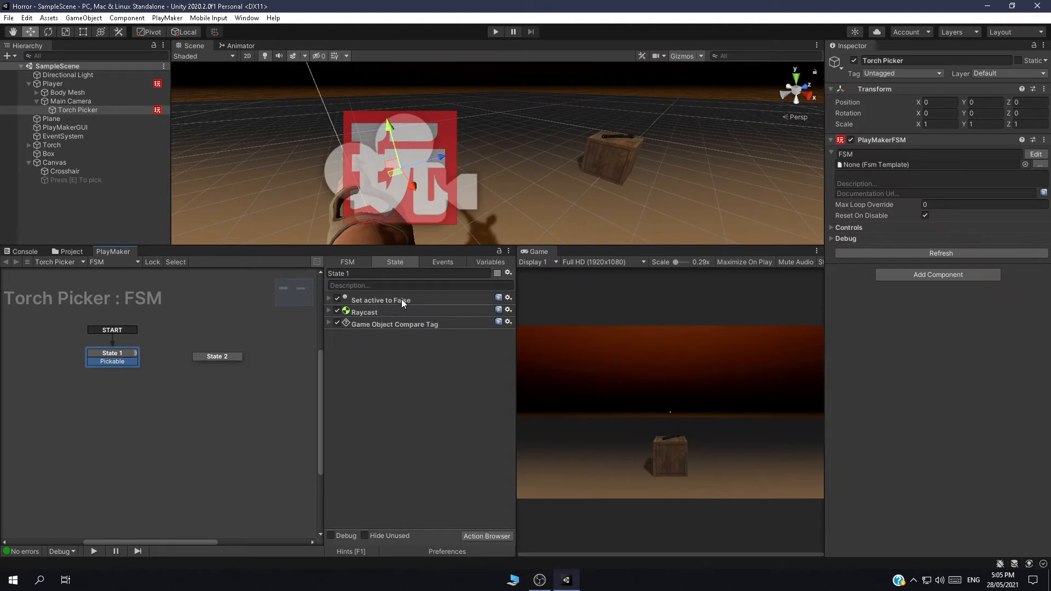
left_click(220, 354)
right_click(434, 356)
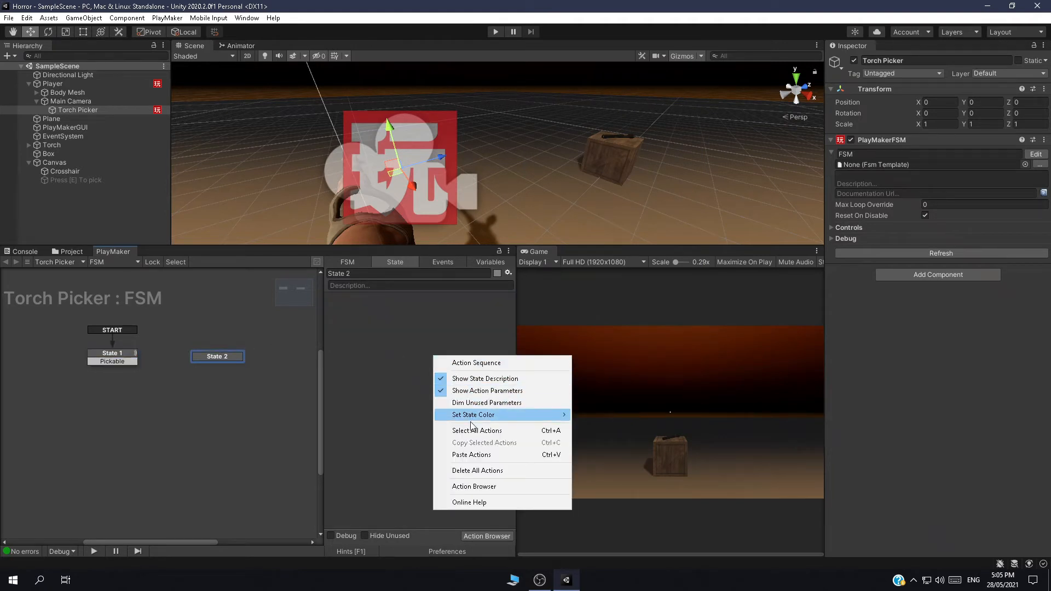
left_click(472, 455)
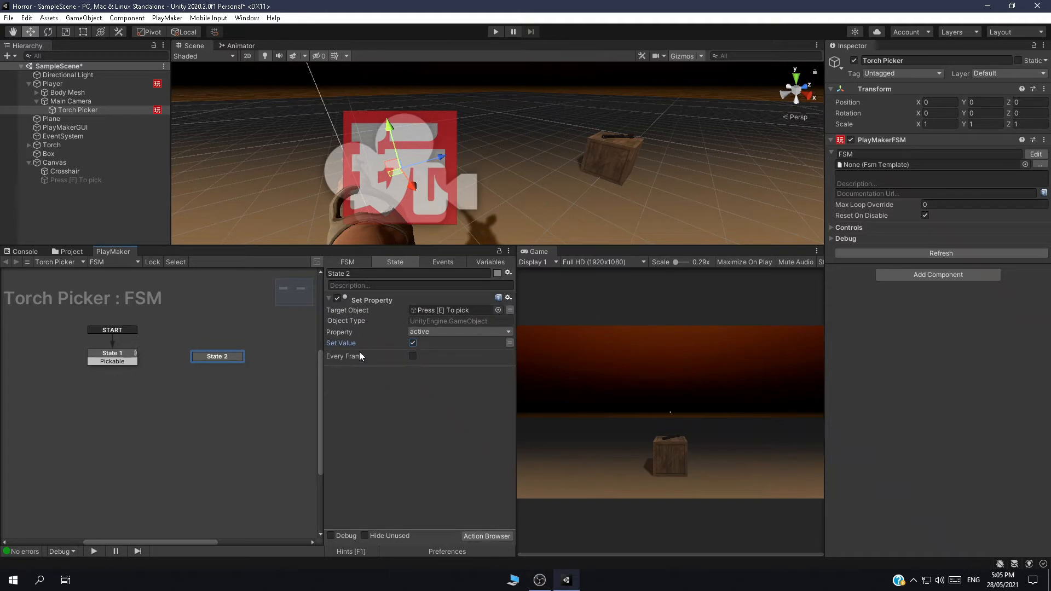
Add a Raycast 2 action to State 2 after the Set Property action.
left_click(485, 535)
type("ra")
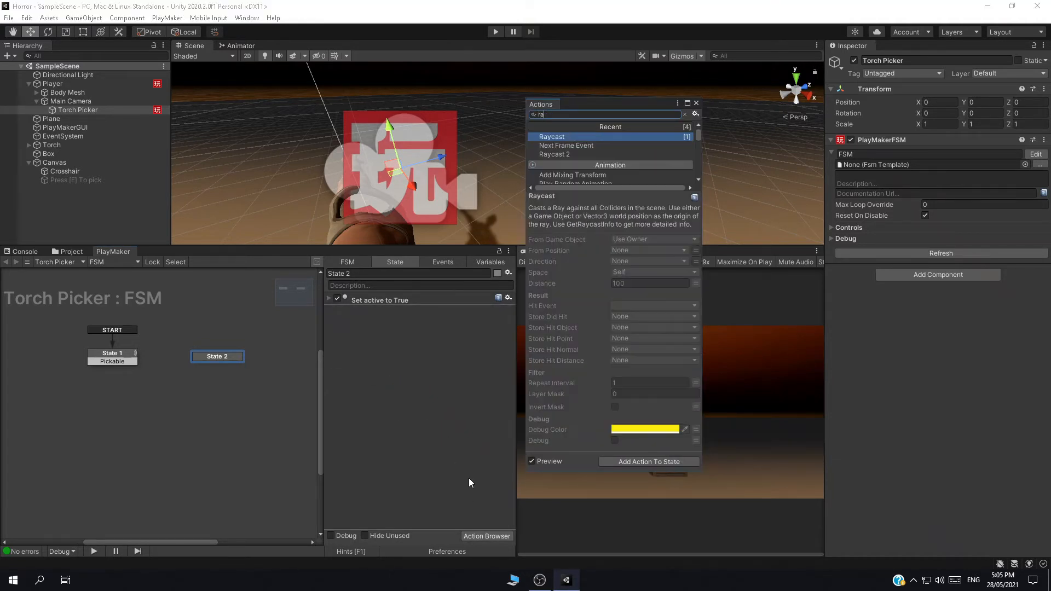
key("Down")
key("Down")
key("Return")
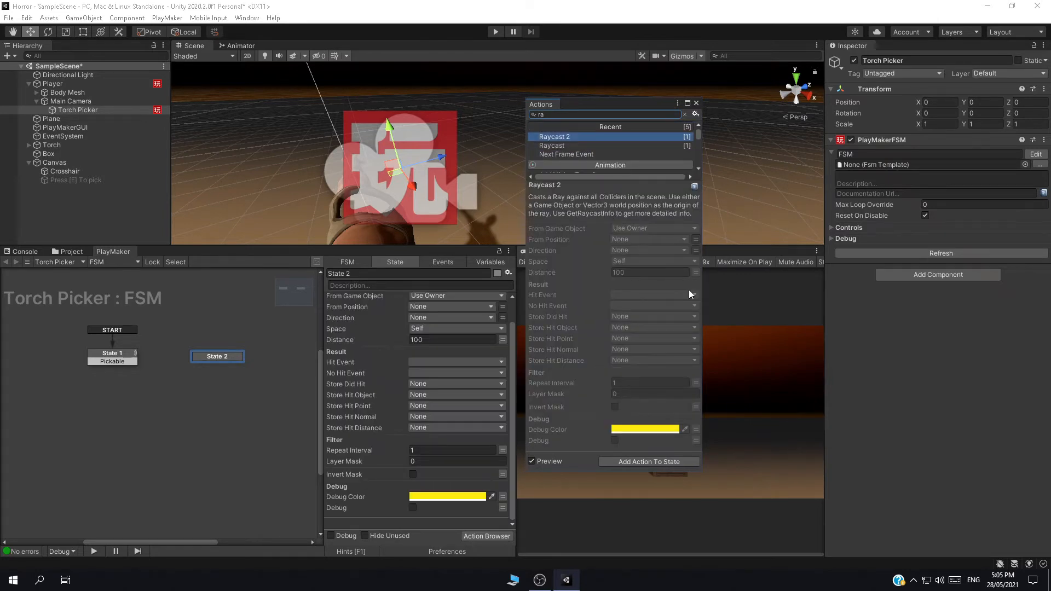
left_click(695, 104)
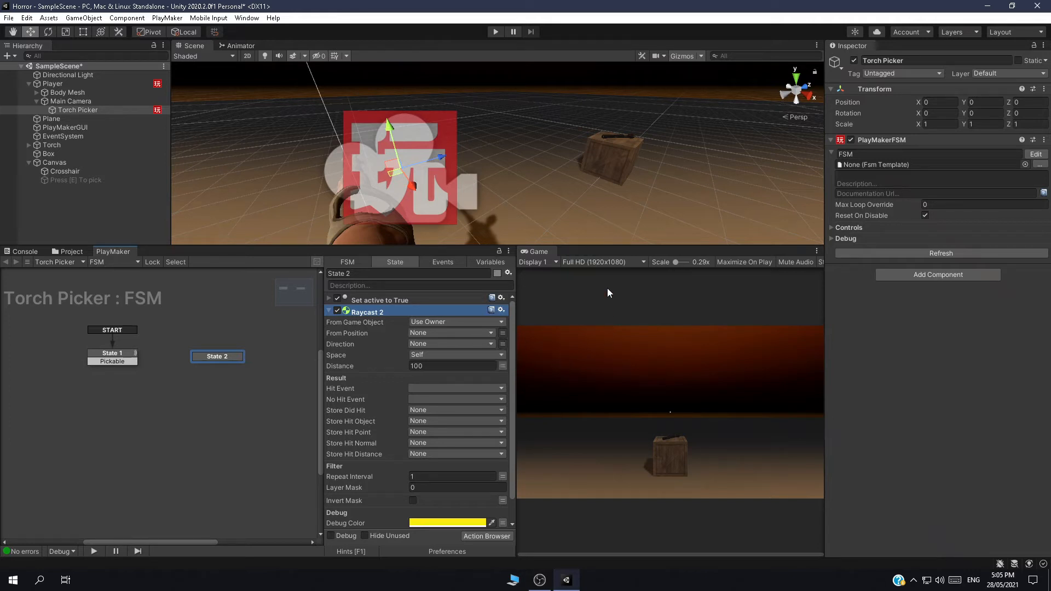
scroll(601, 187, "up", 3)
scroll(601, 187, "down", 3)
middle_click_drag(612, 179, 641, 158)
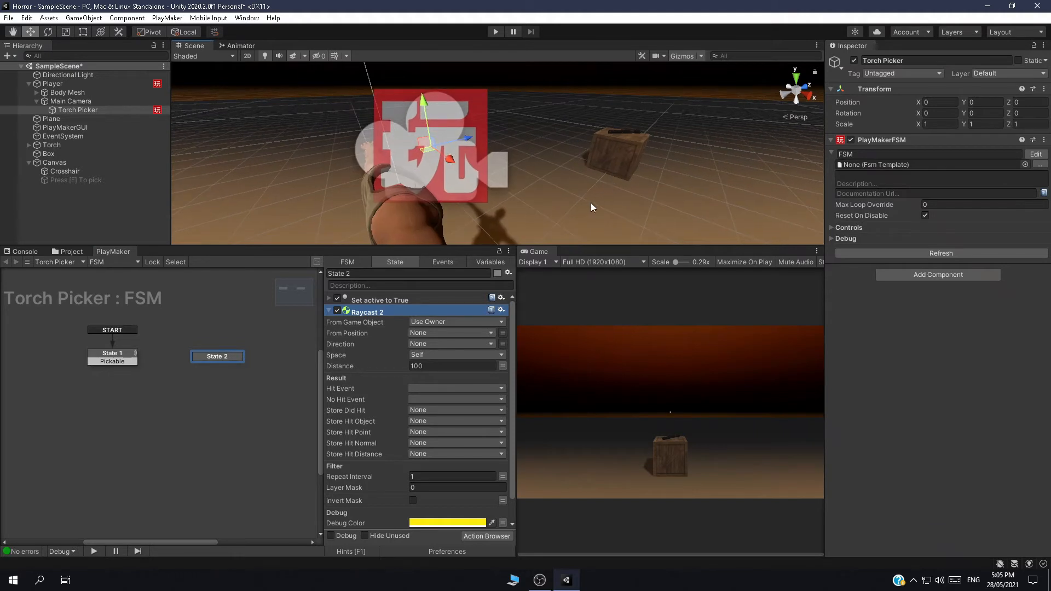
left_click(458, 397)
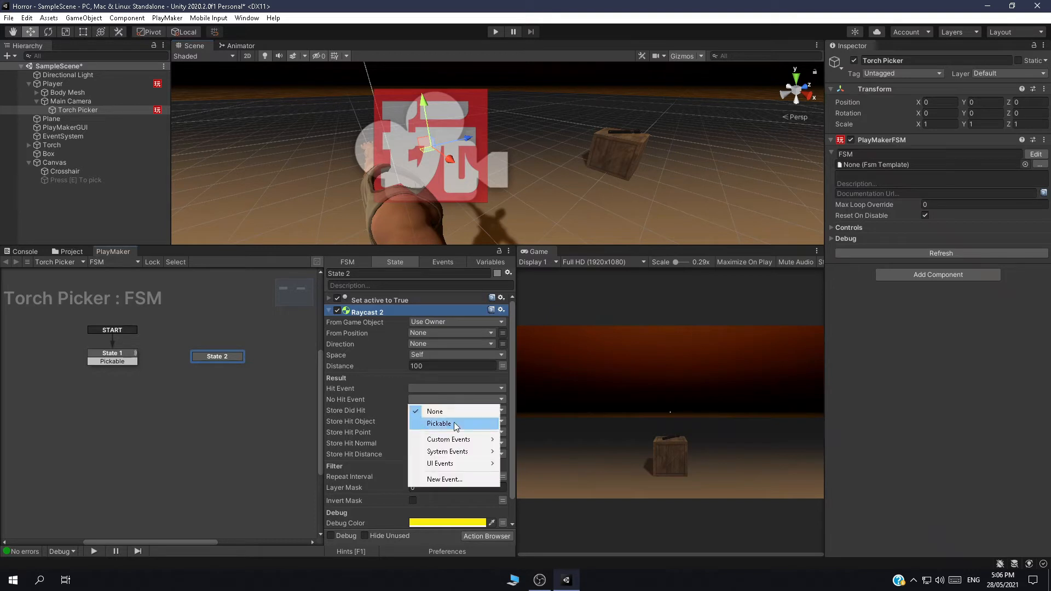
Add a FINISHED transition to State 2 and place a new State 3 between State 1 and State 2.
left_click(211, 355)
left_click(213, 356, "ctrl")
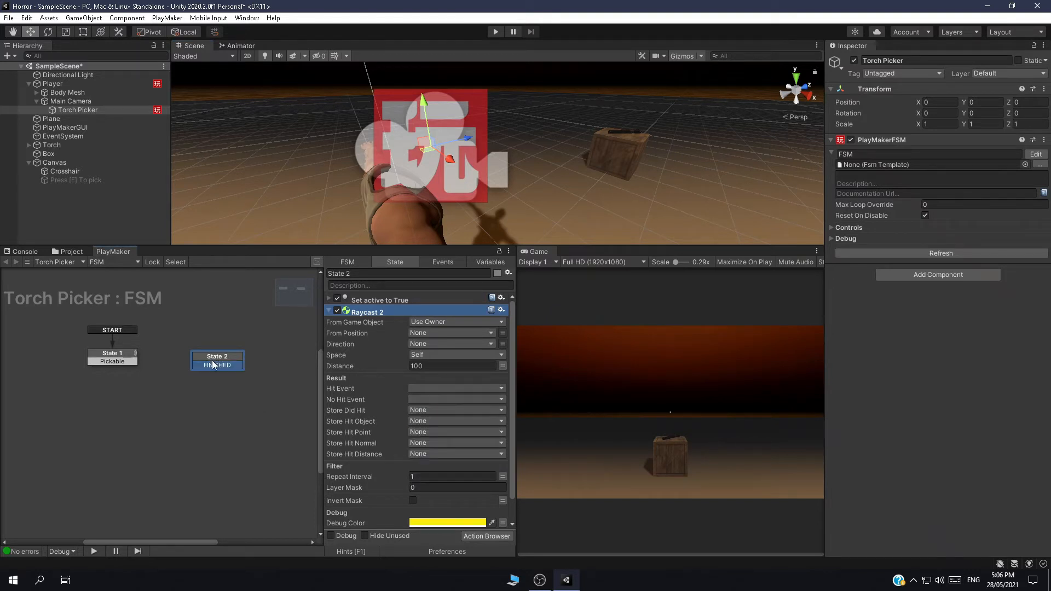
left_click_drag(221, 355, 253, 356)
left_click(179, 379, "ctrl")
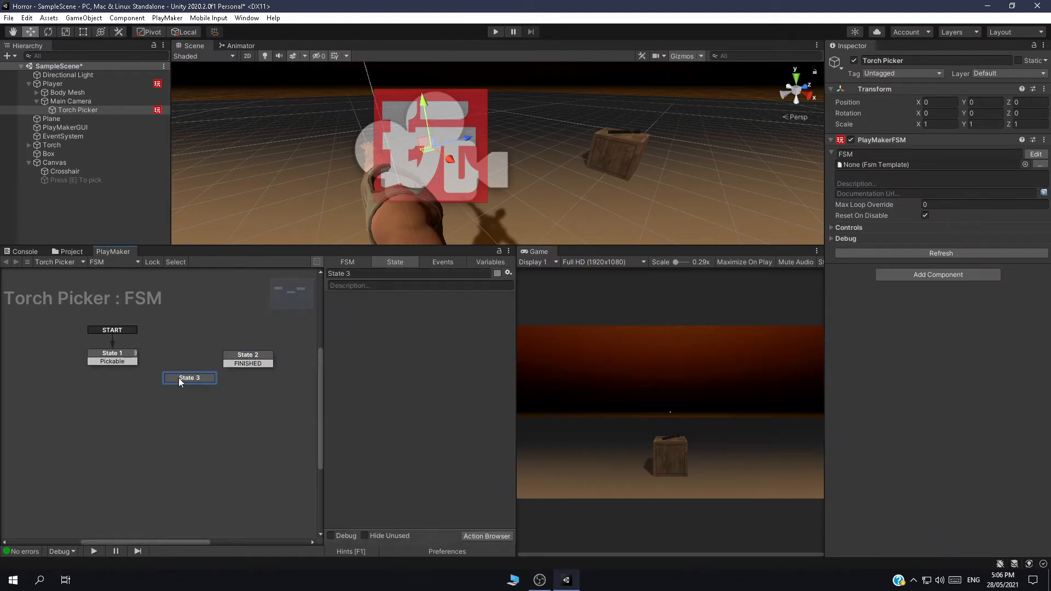
left_click_drag(178, 380, 166, 381)
Make State 2's Raycast 2 store its hit object in Torch, with distance 1.5 and direction 0, 0, 1.
left_click(248, 355)
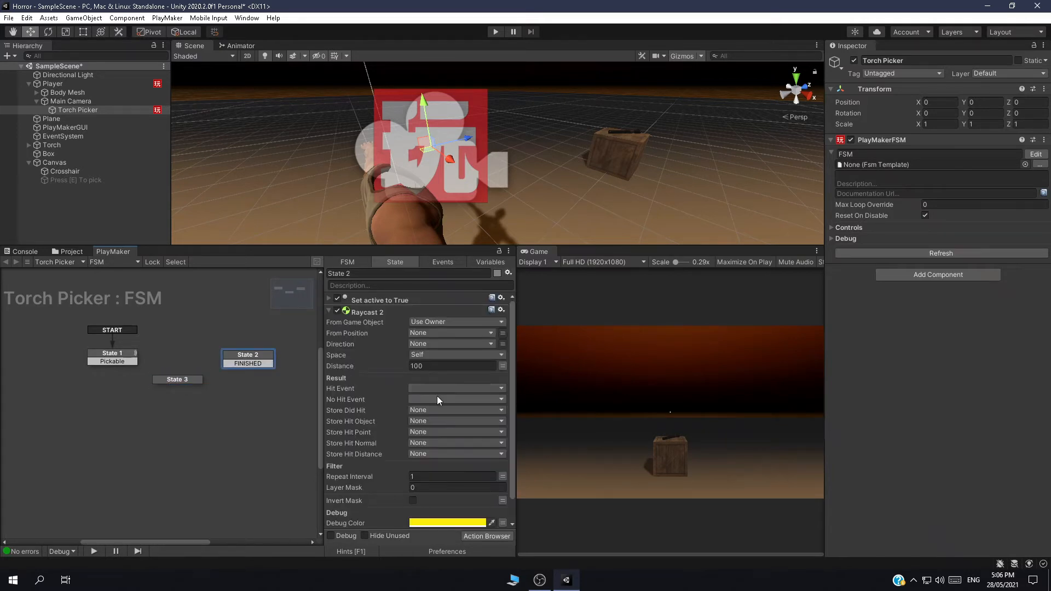
left_click(431, 420)
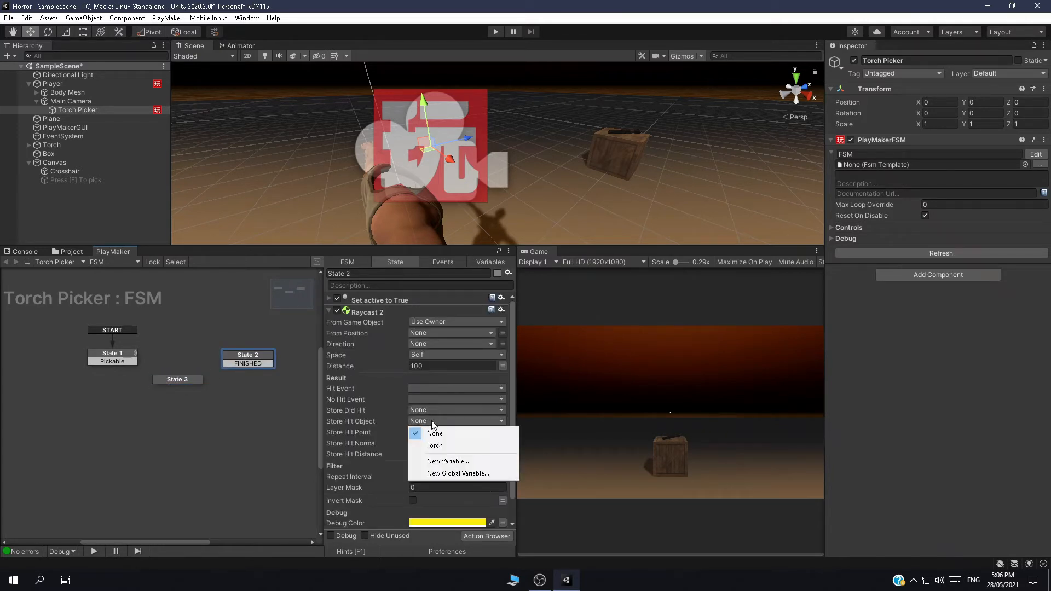
left_click(441, 448)
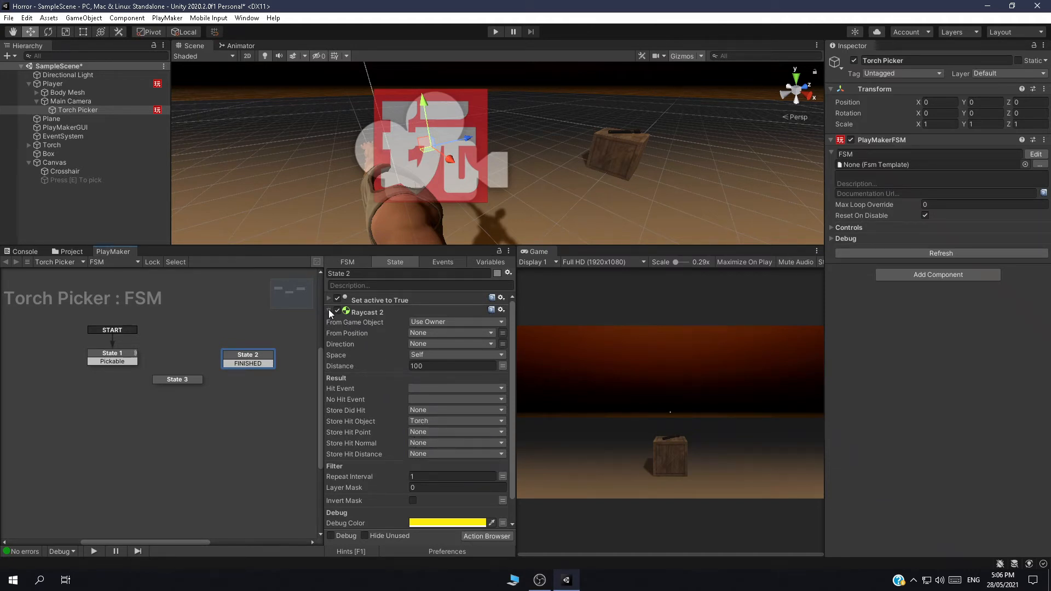
scroll(355, 378, "down", 2)
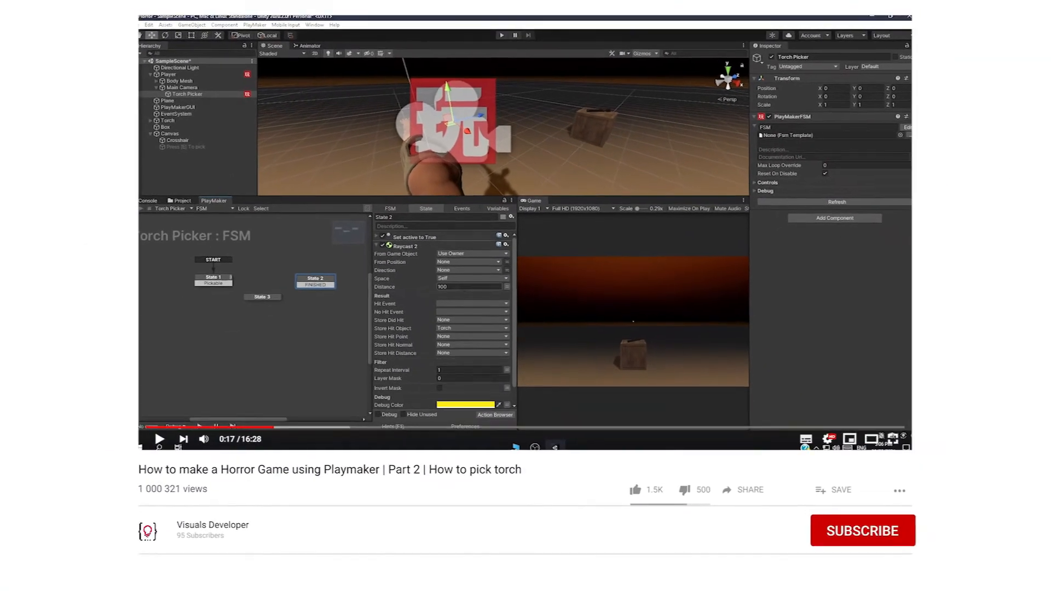
left_click(472, 286)
type("1.5")
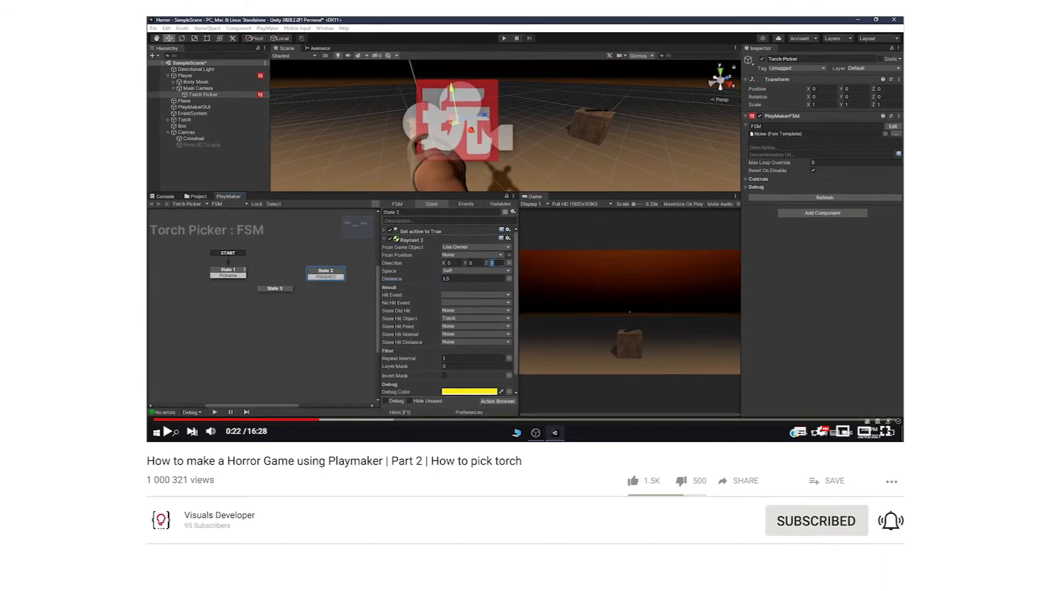
type("1")
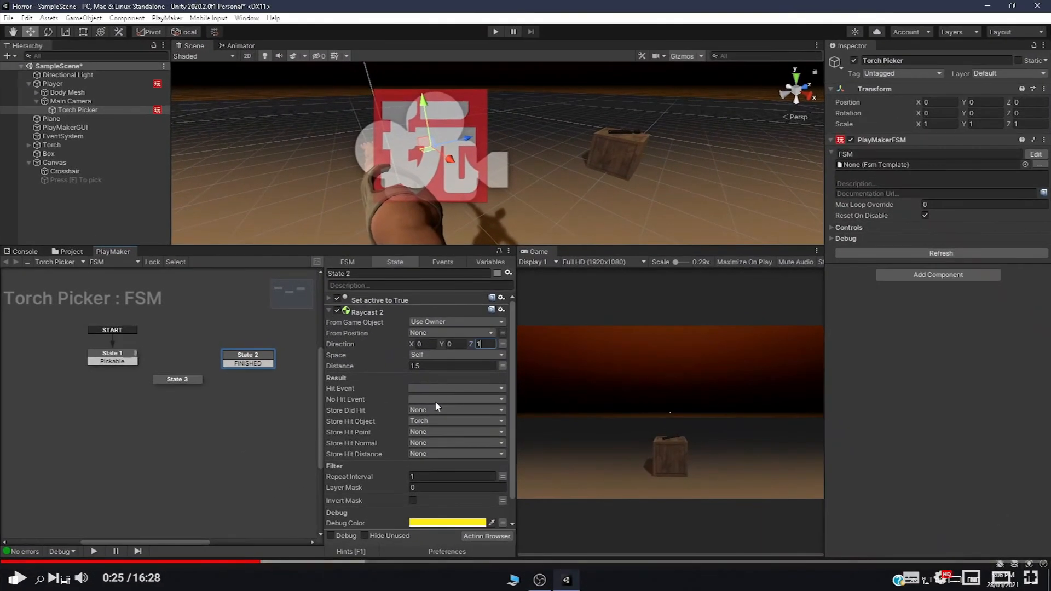
Set Raycast 2's No Hit Event to FINISHED and link State 2's FINISHED transition to State 3.
left_click(438, 399)
left_click(424, 420)
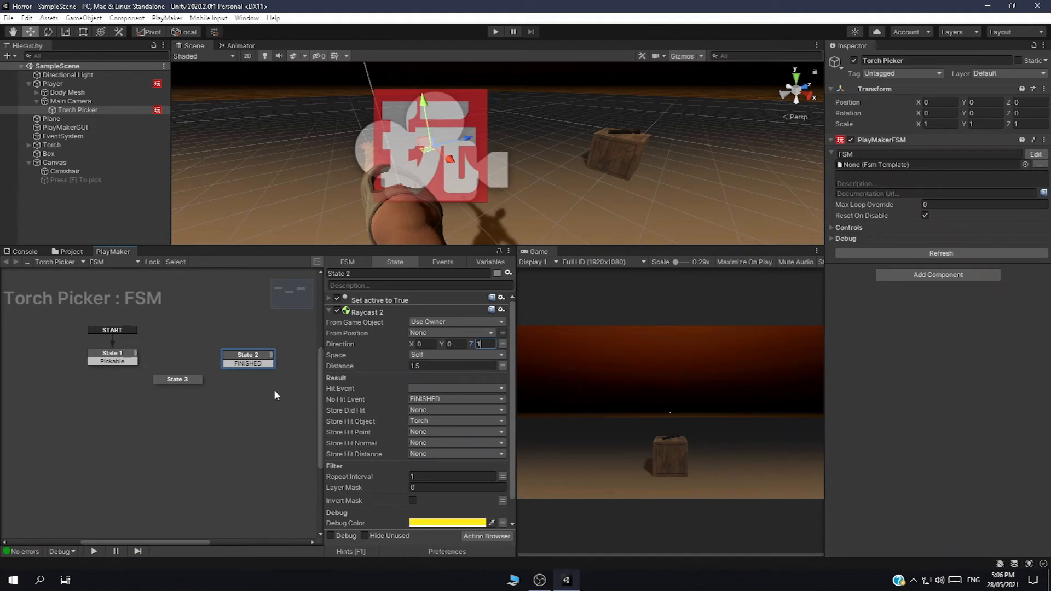
left_click_drag(236, 370, 198, 377)
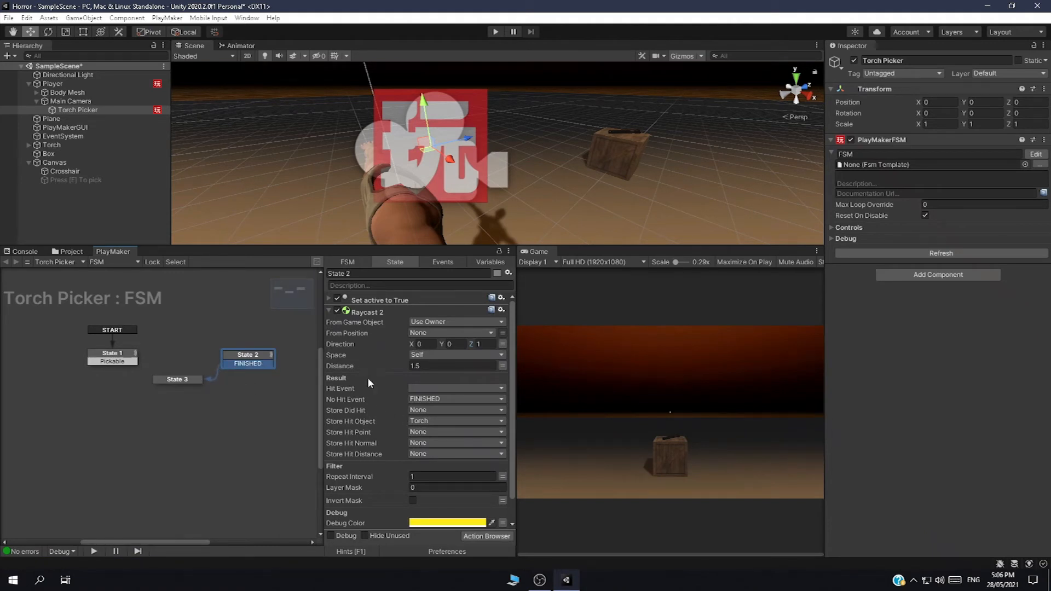
left_click(328, 310)
Copy the Game Object Compare Tag action from State 1 into State 2 after Raycast 2.
left_click(112, 356)
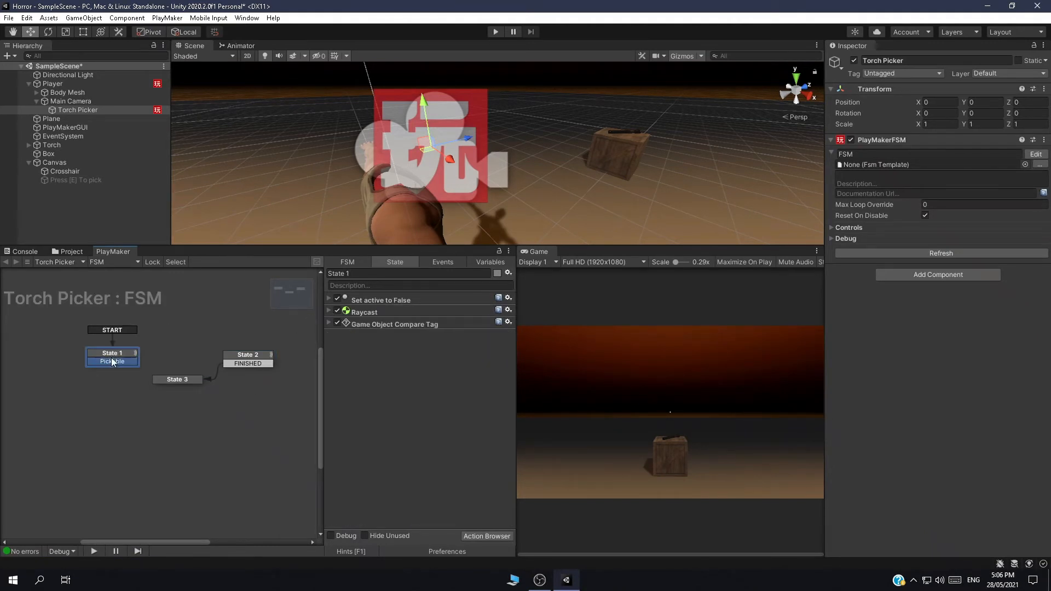
left_click(398, 326)
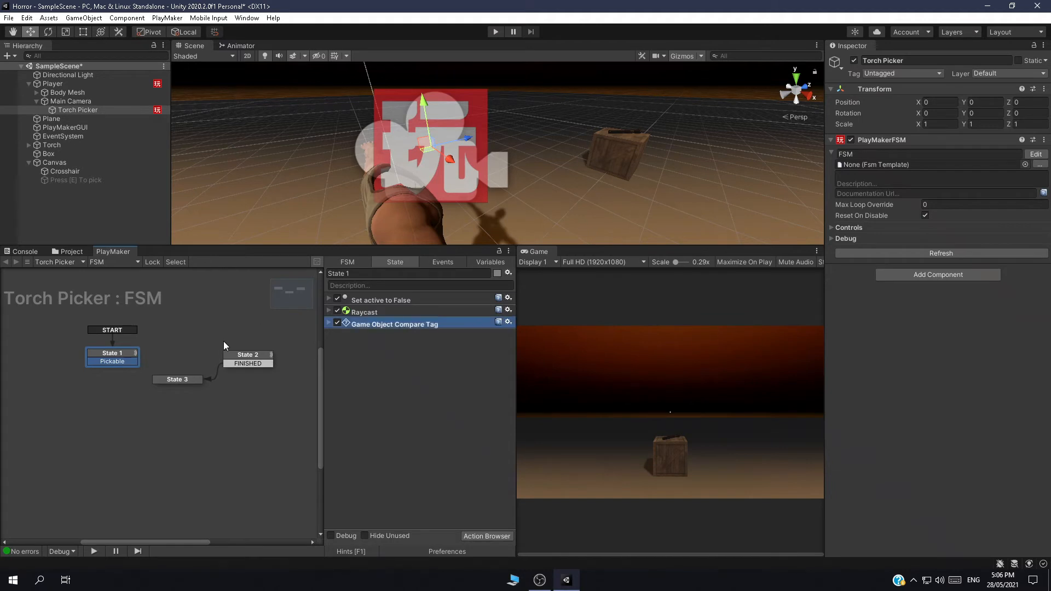
left_click(244, 354)
left_click(406, 312)
key("ctrl+v")
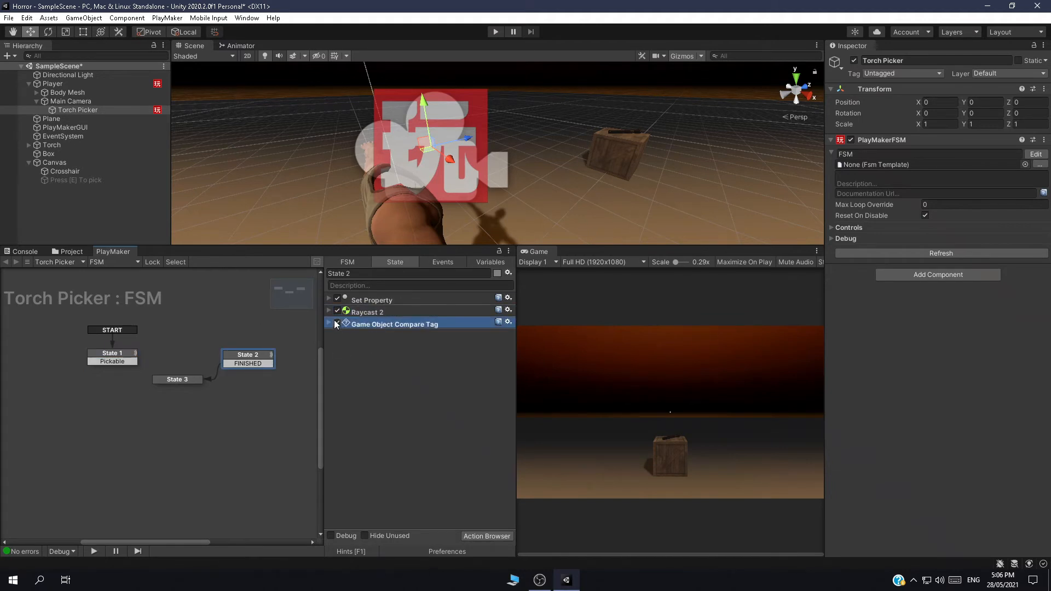
Clear the True Event of State 2's Game Object Compare Tag, set its False Event to FINISHED and save the scene.
left_click(328, 323)
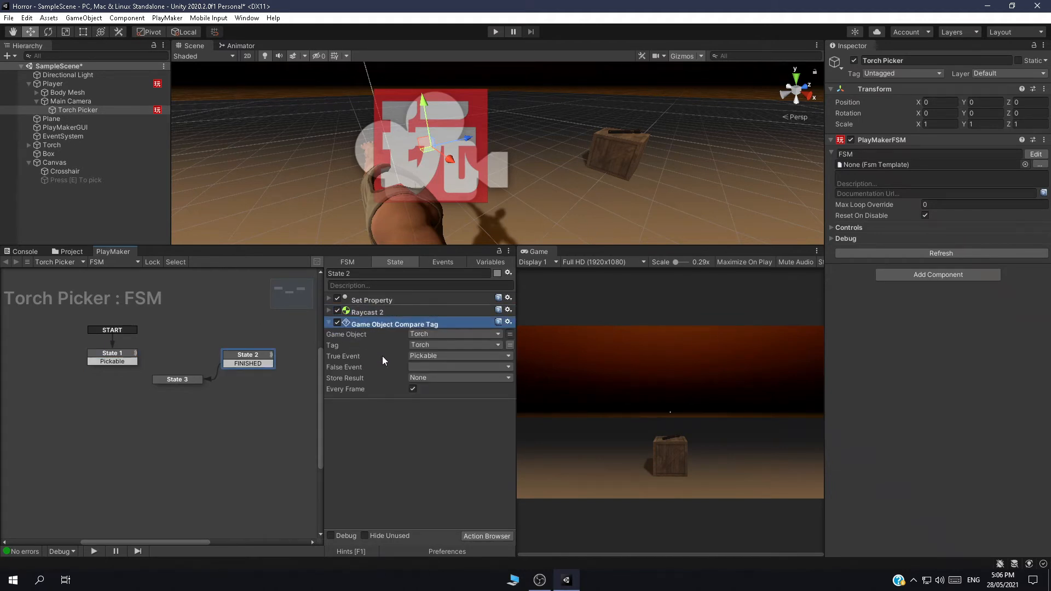
left_click(436, 356)
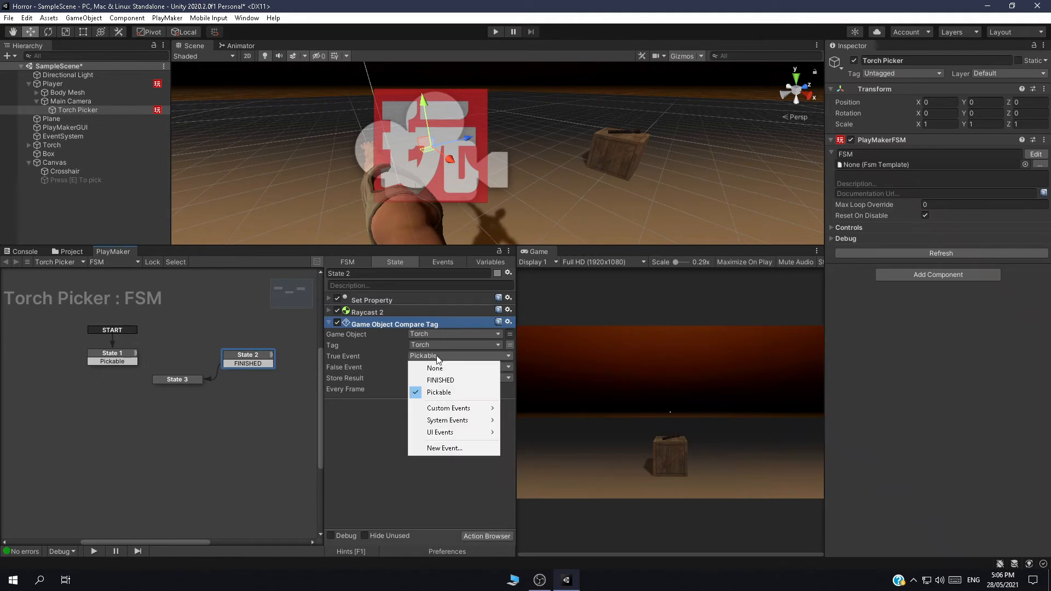
left_click(438, 367)
left_click(435, 366)
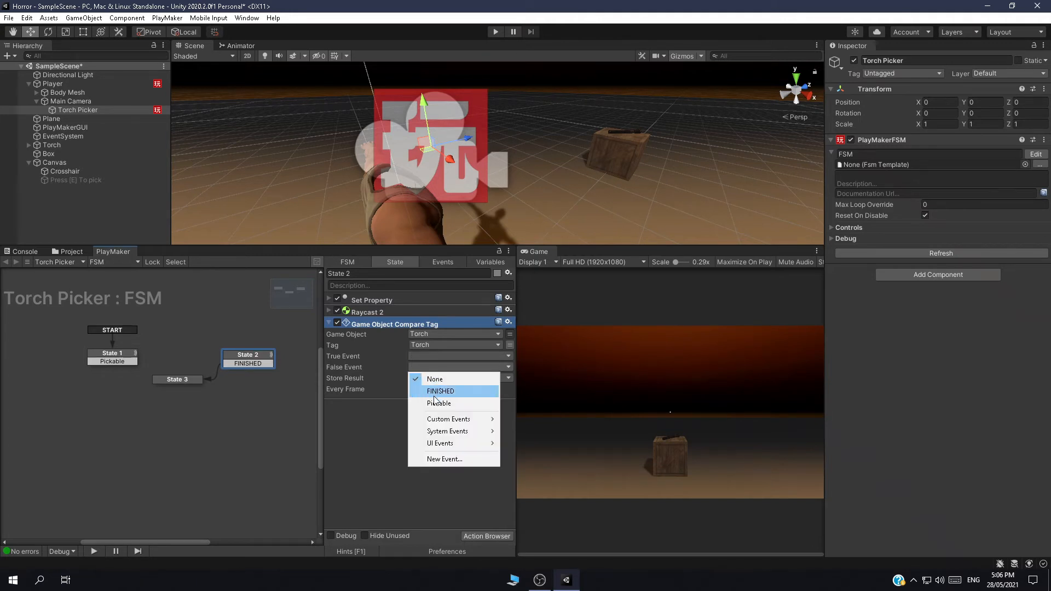
left_click(437, 391)
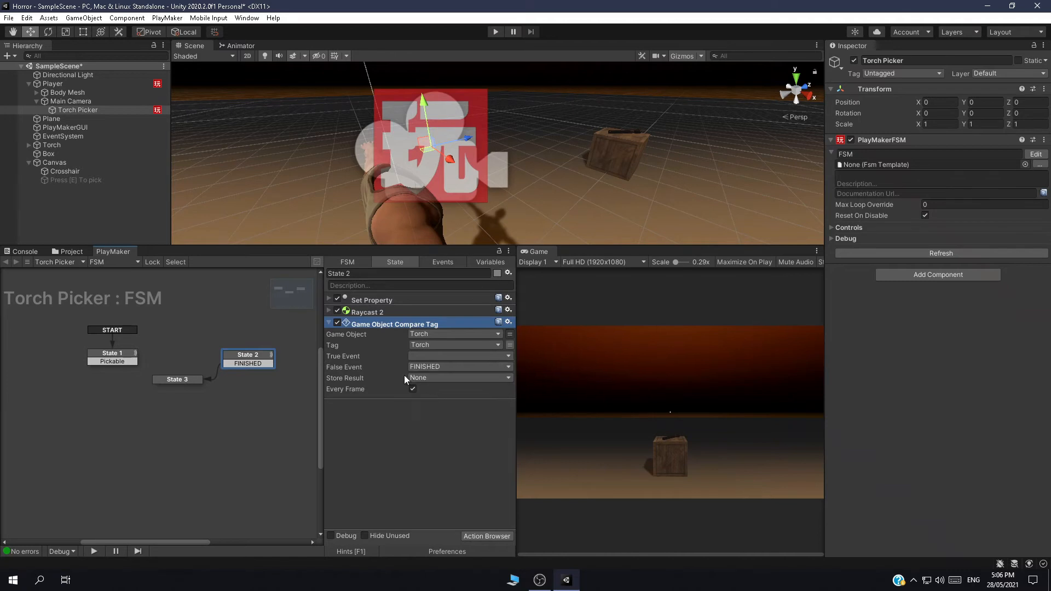
key("ctrl+s")
Move State 2 slightly away from State 3 in the Torch Picker FSM graph and save the scene.
left_click_drag(253, 365, 261, 362)
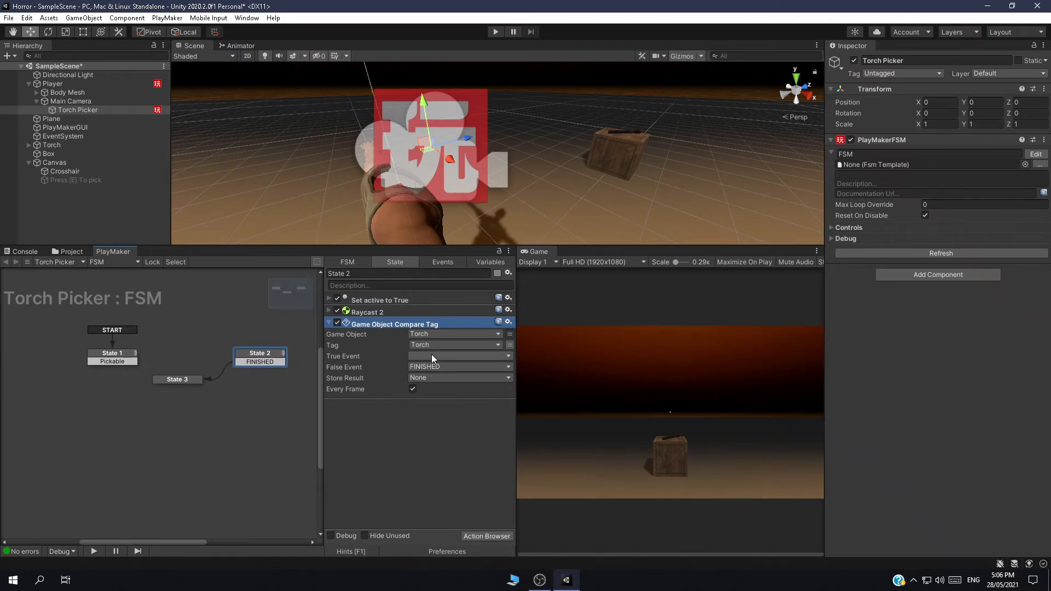
left_click(425, 367)
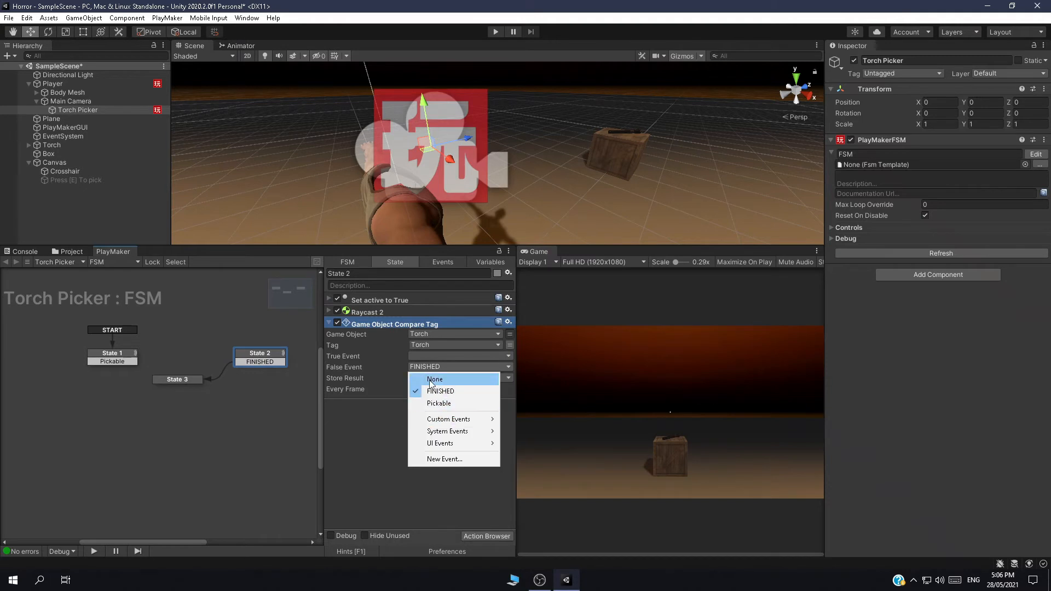
left_click(388, 429)
key("ctrl+s")
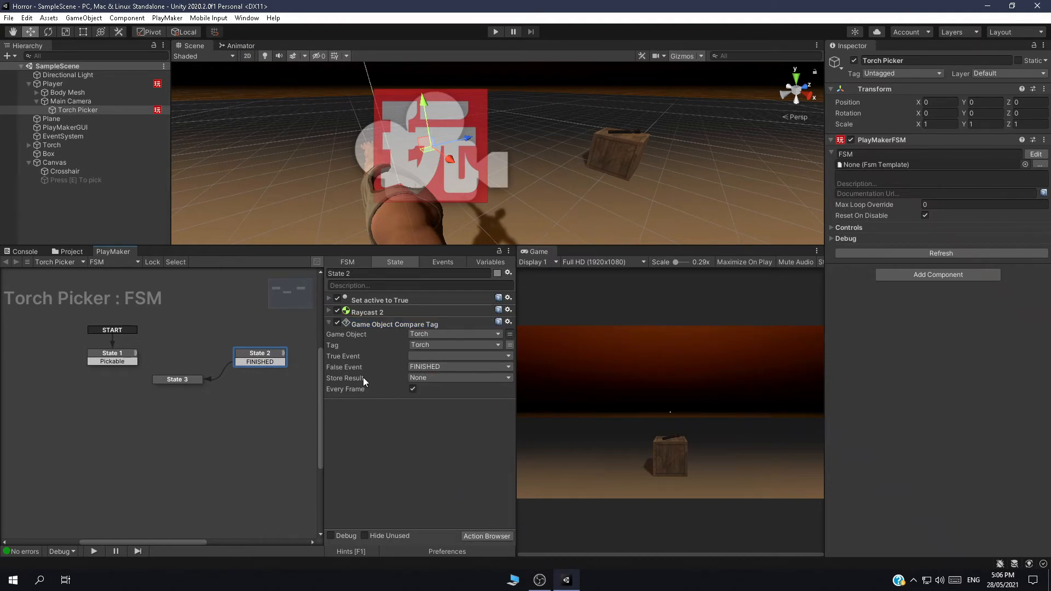
Add a Get Button Down action to State 2 after Game Object Compare Tag.
left_click(328, 323)
left_click(477, 536)
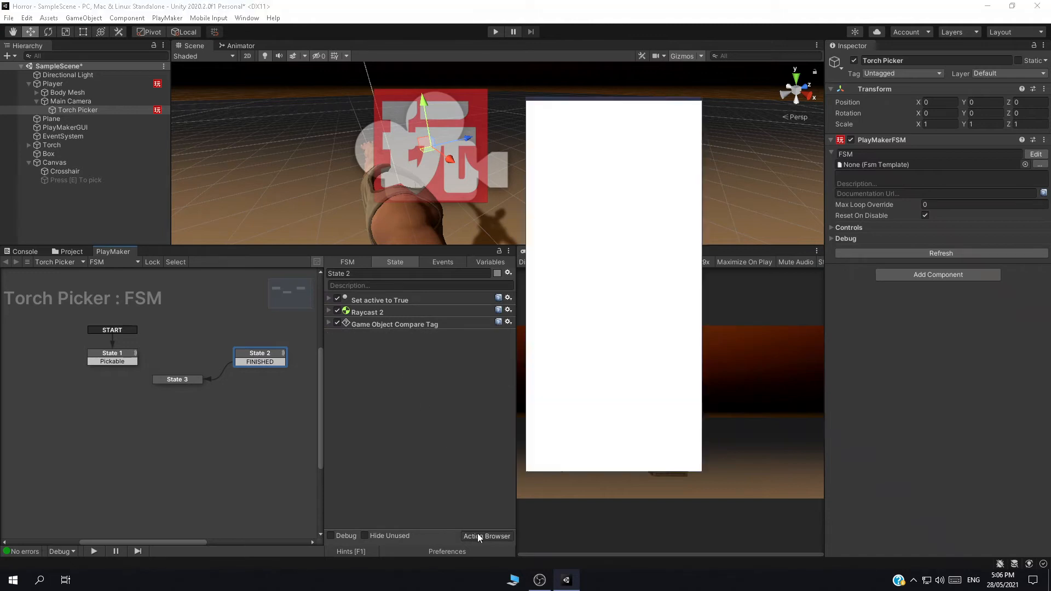
type("get")
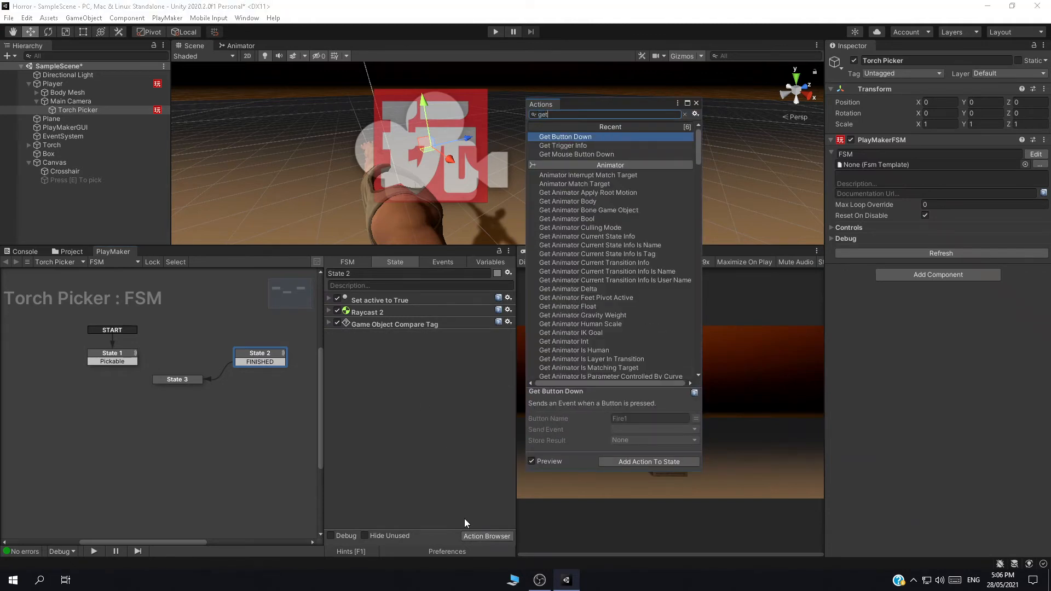
key("Return")
left_click(696, 104)
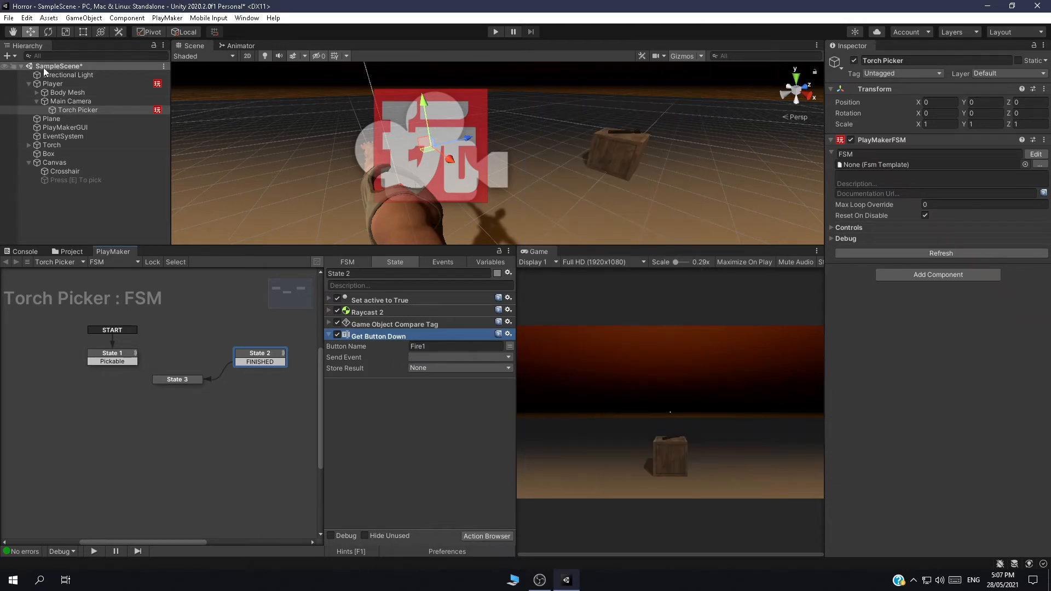
Delete the existing E and H axes from the project's Input Manager settings.
left_click(27, 18)
left_click(72, 338)
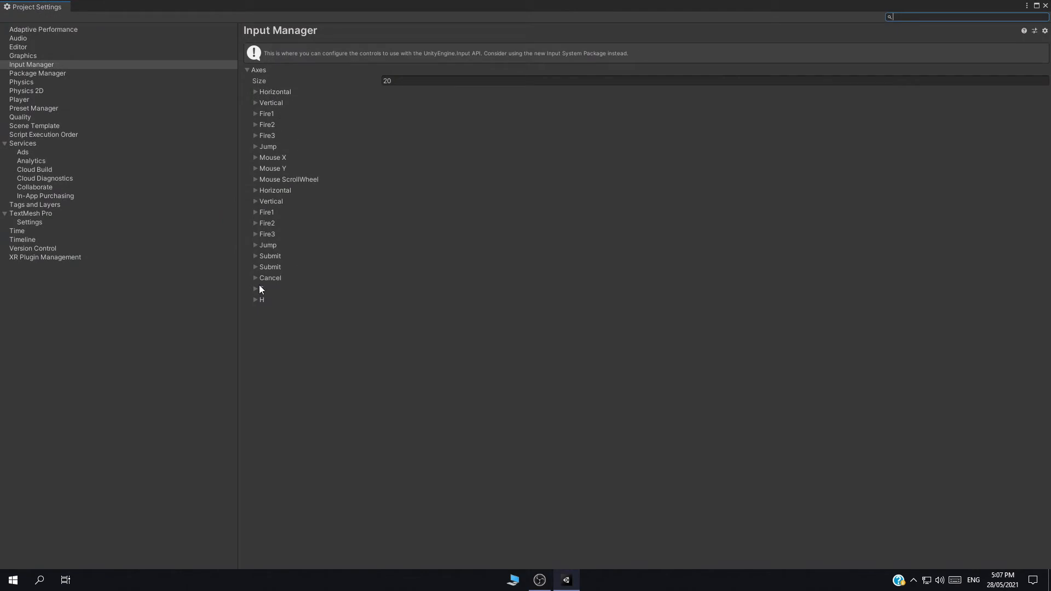
left_click(258, 288)
left_click(258, 289)
left_click(259, 288)
right_click(264, 287)
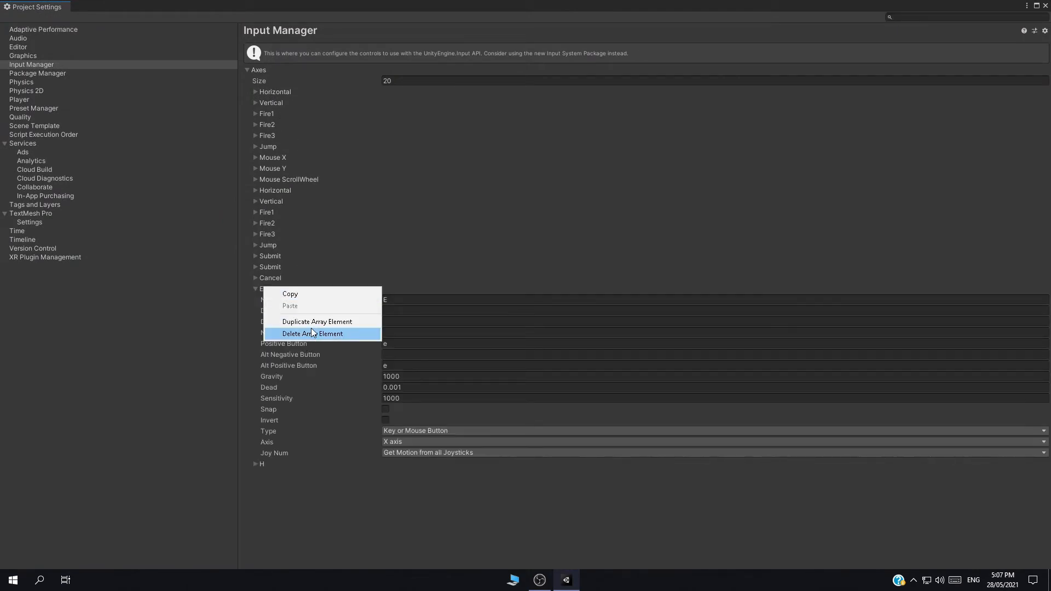
left_click(301, 334)
right_click(262, 290)
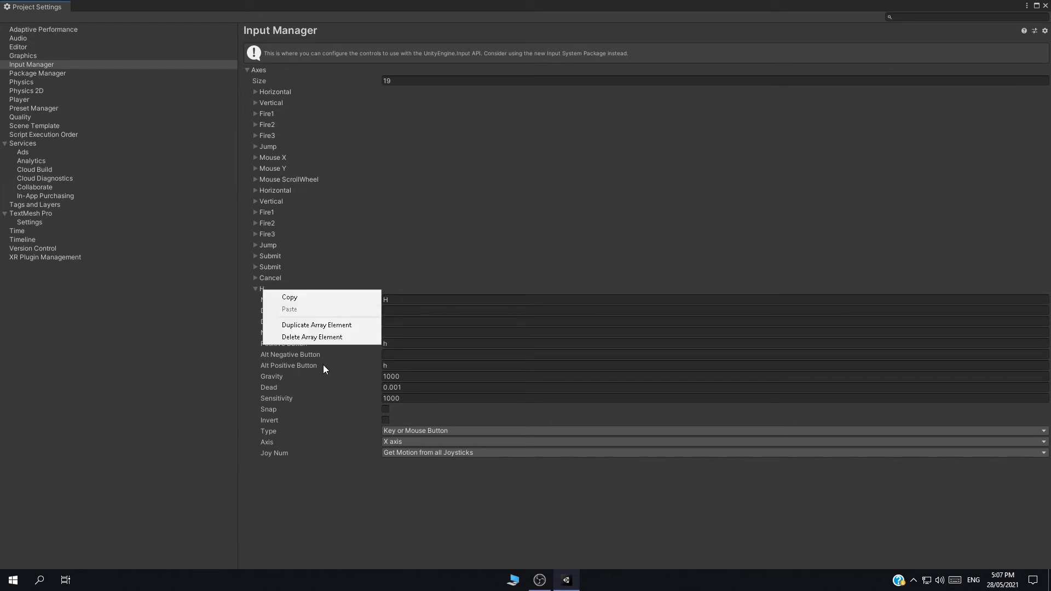
left_click(321, 337)
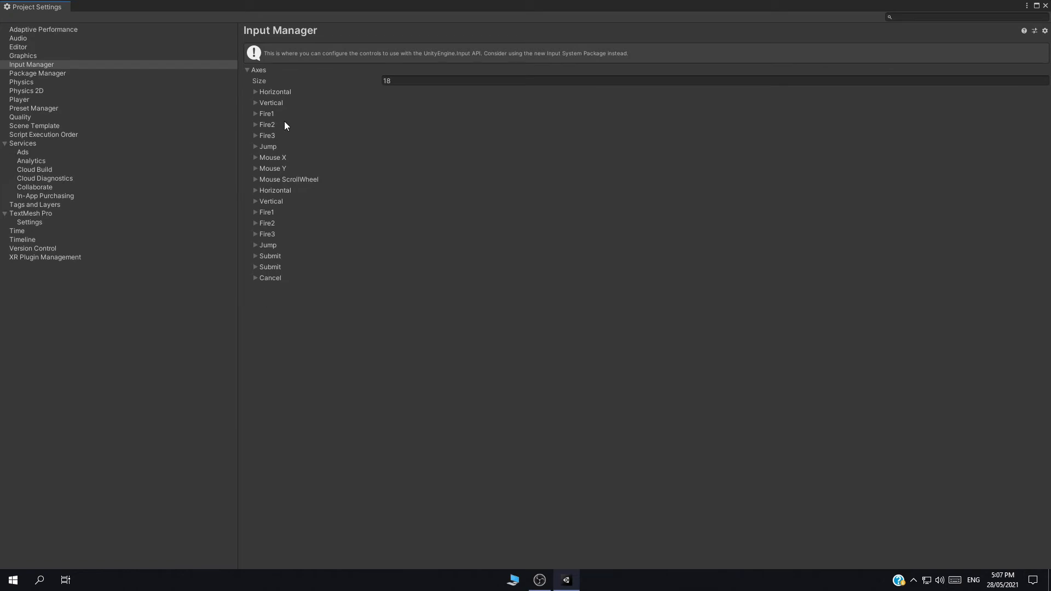
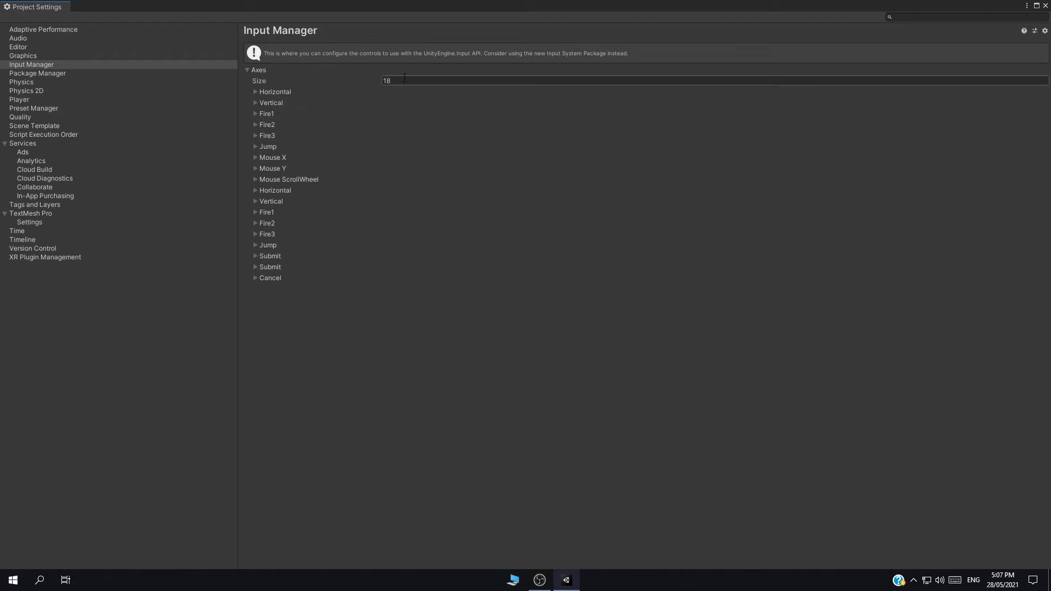
Duplicate the Cancel axis in the Input Manager and name the copy E.
left_click(267, 223)
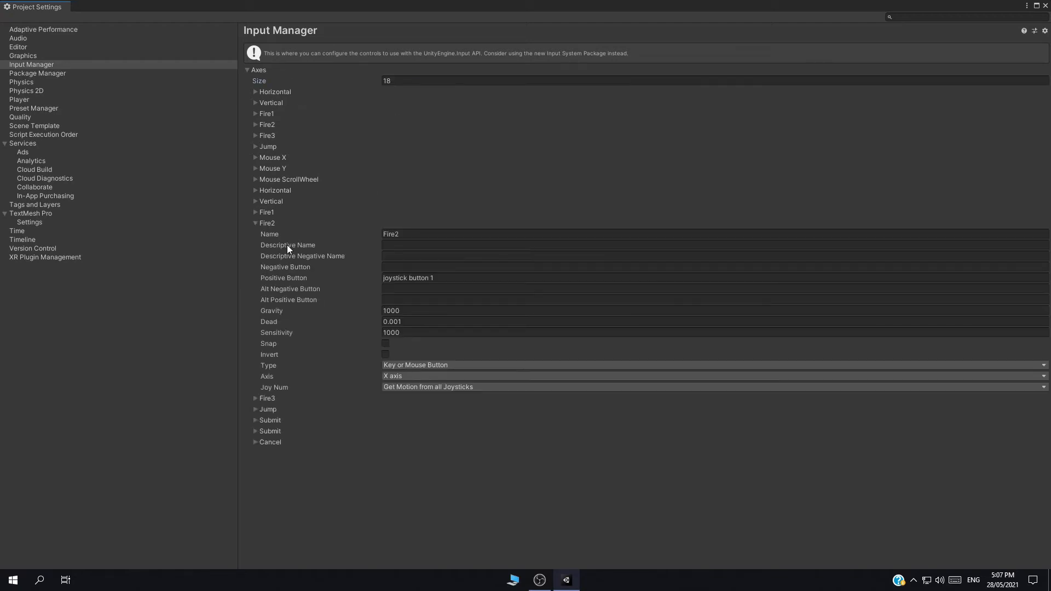
left_click(257, 221)
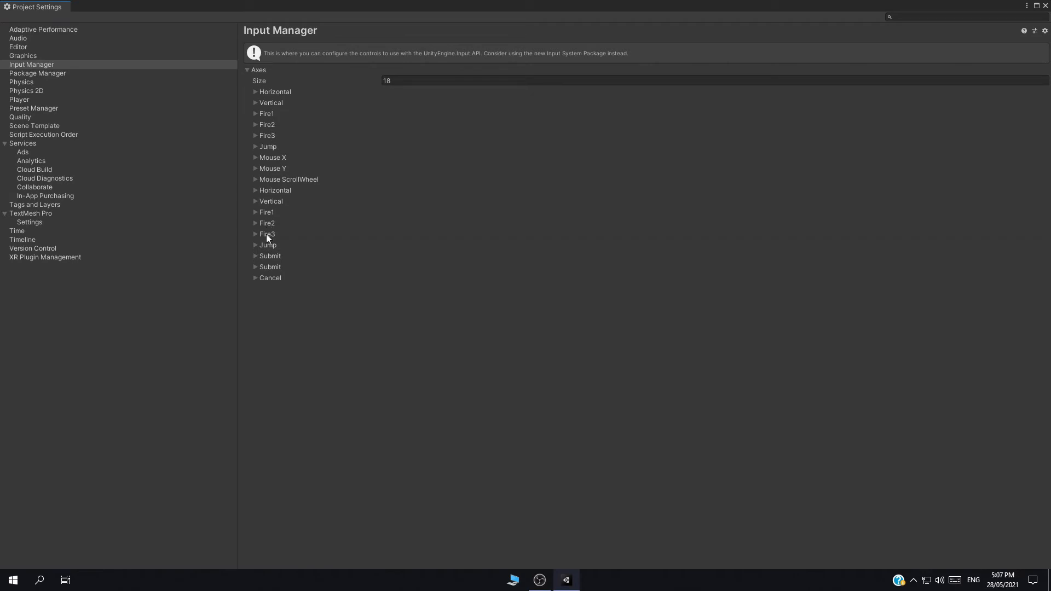
right_click(268, 276)
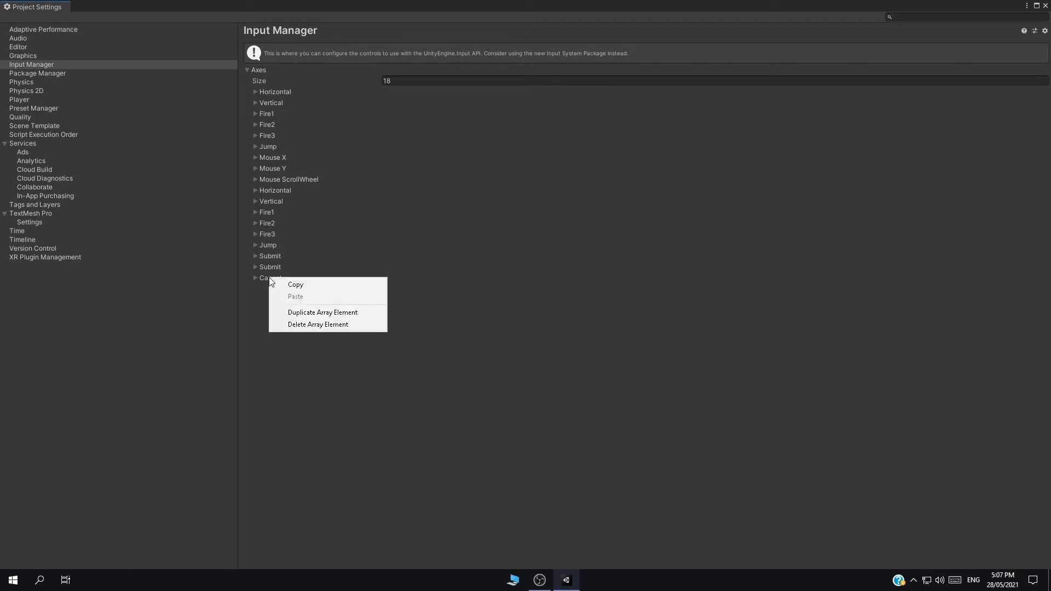
left_click(309, 313)
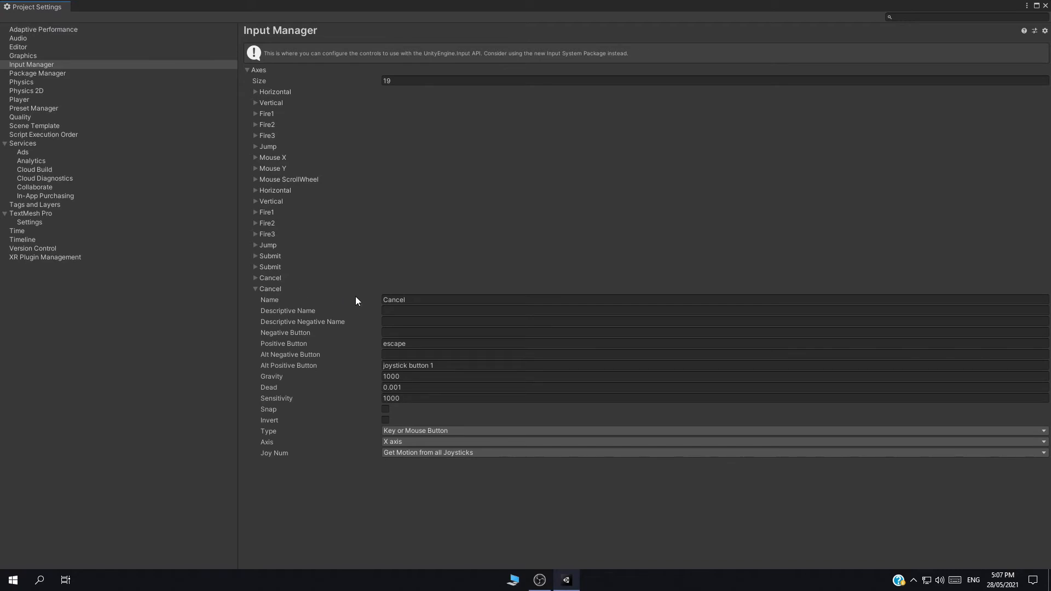
left_click(426, 301)
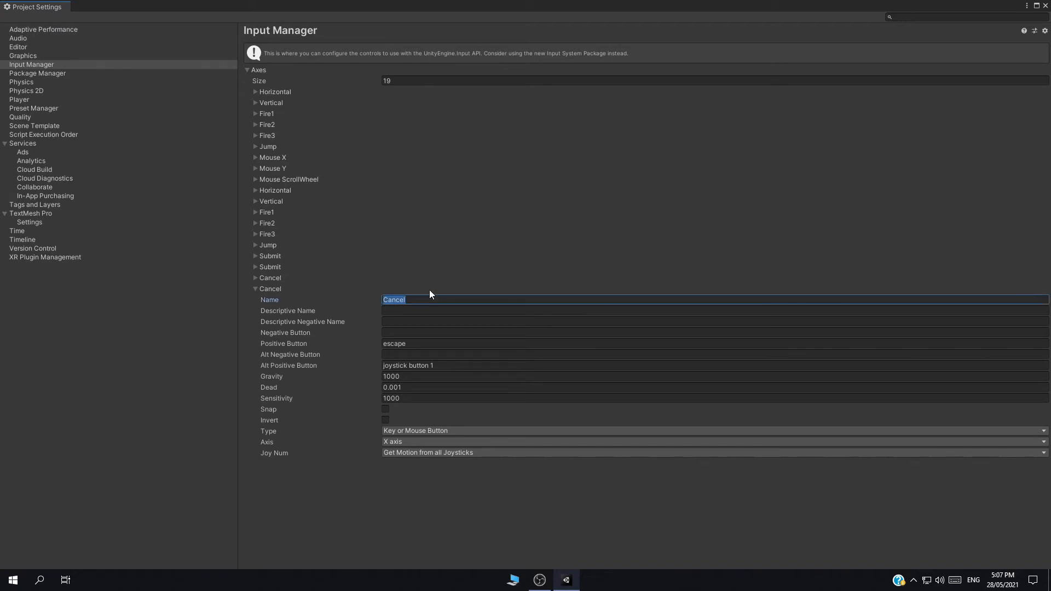
type("E")
Set both the Positive Button and Alt Positive Button of the E axis to e.
left_click(422, 345)
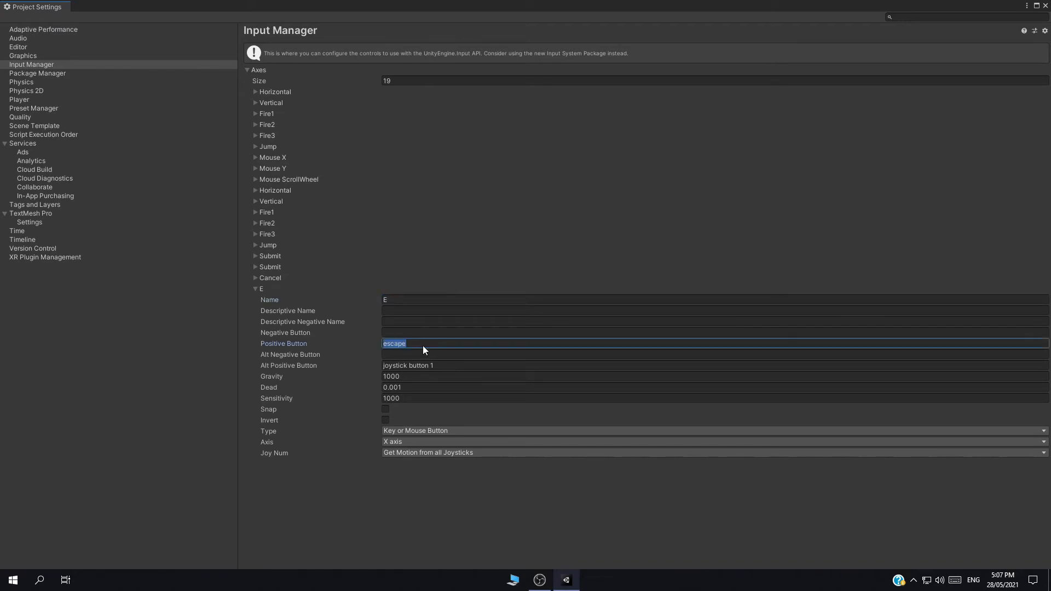
type("e")
left_click(440, 364)
type("e")
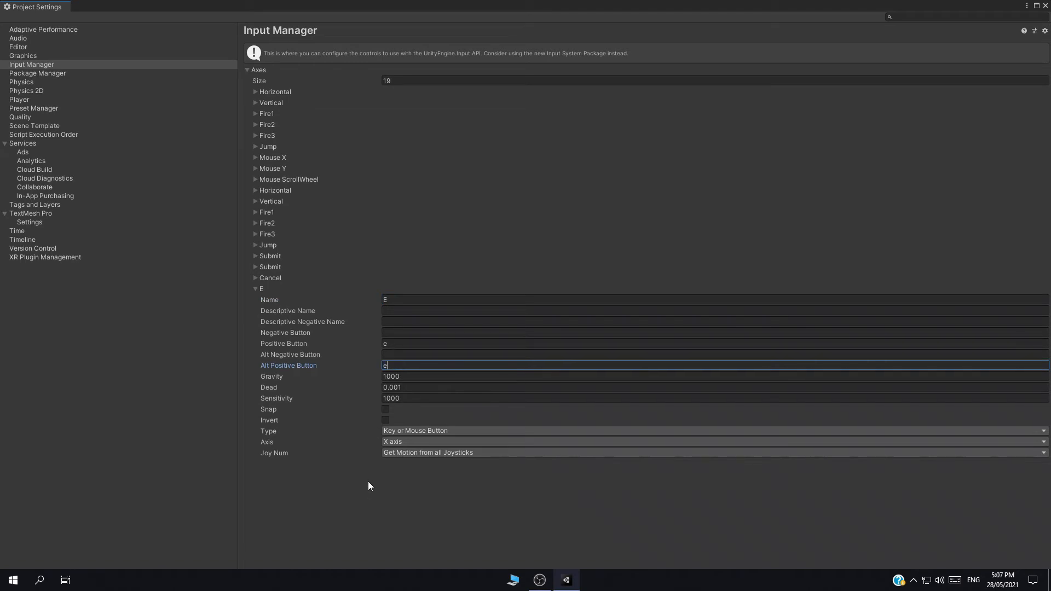
Duplicate the E input axis and name the copy H.
left_click(258, 287)
right_click(266, 288)
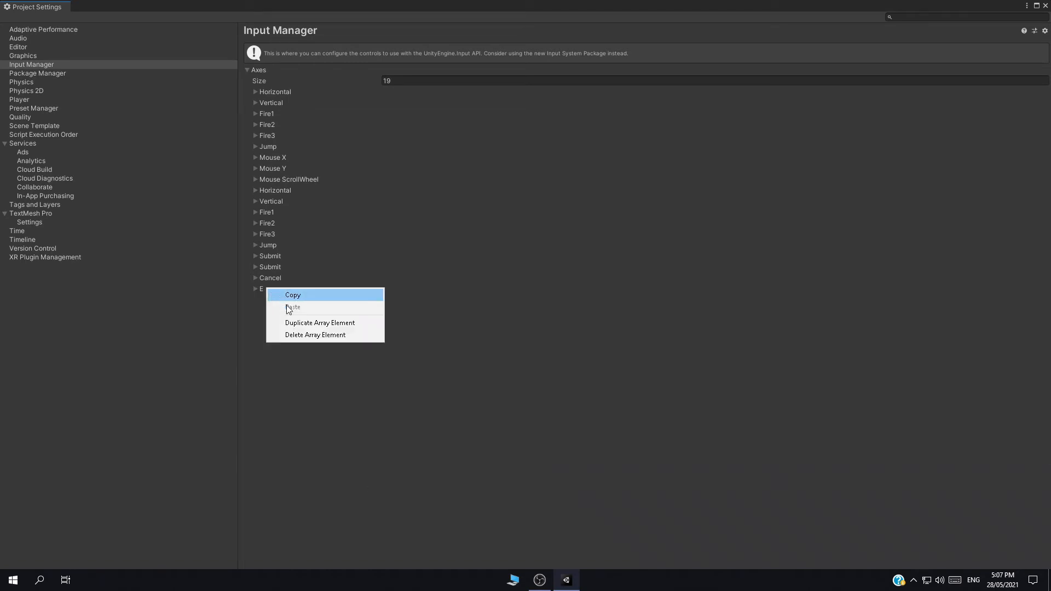
left_click(302, 324)
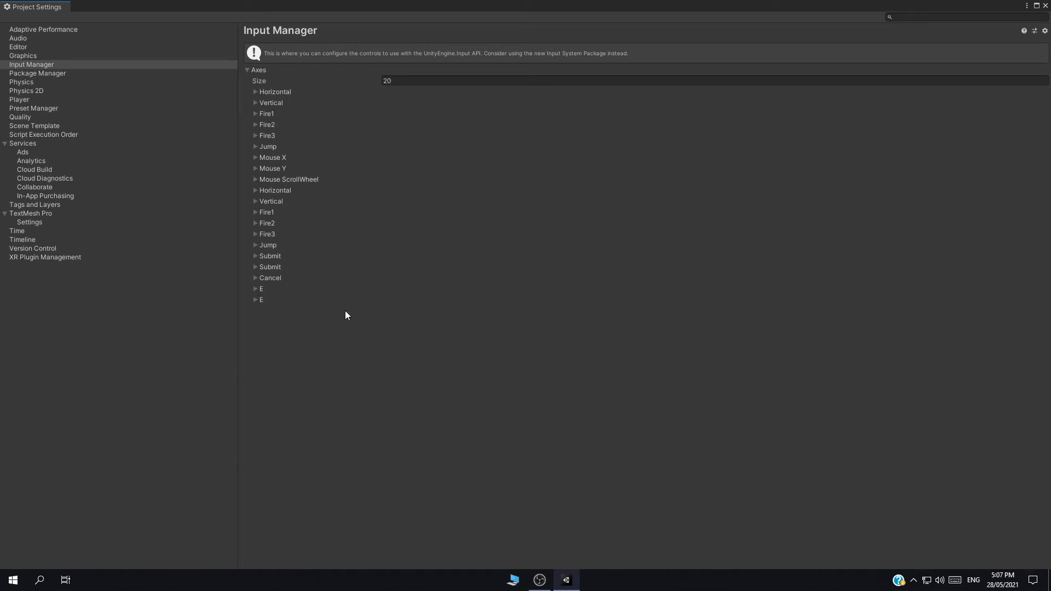
left_click(261, 299)
left_click(407, 310)
type("H")
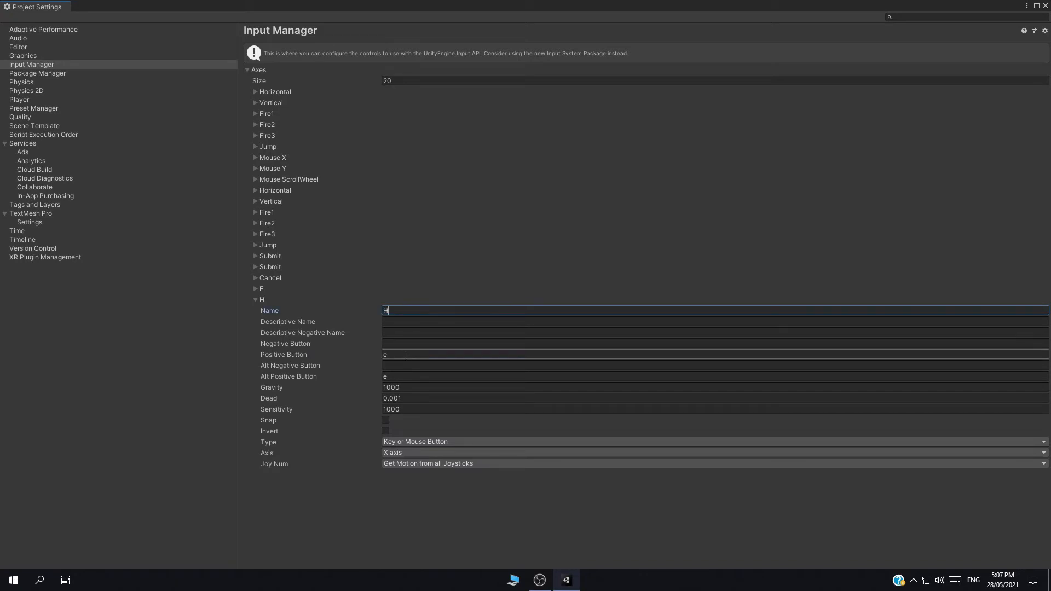
Set both the Positive Button and Alt Positive Button of the H axis to h, and close the project settings.
left_click(405, 355)
type("h")
left_click(404, 376)
key("BackSpace")
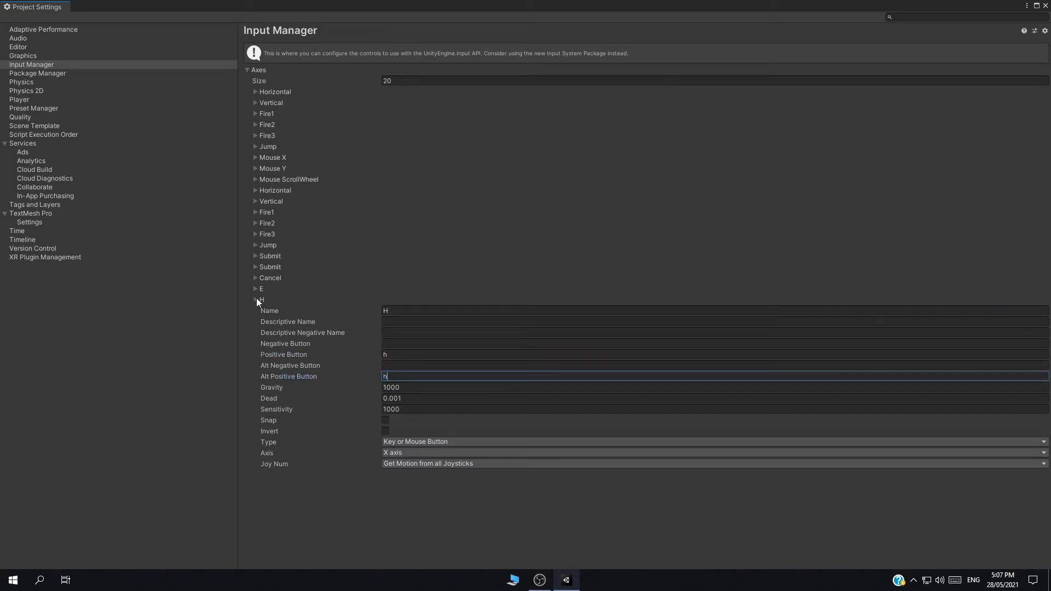
left_click(255, 299)
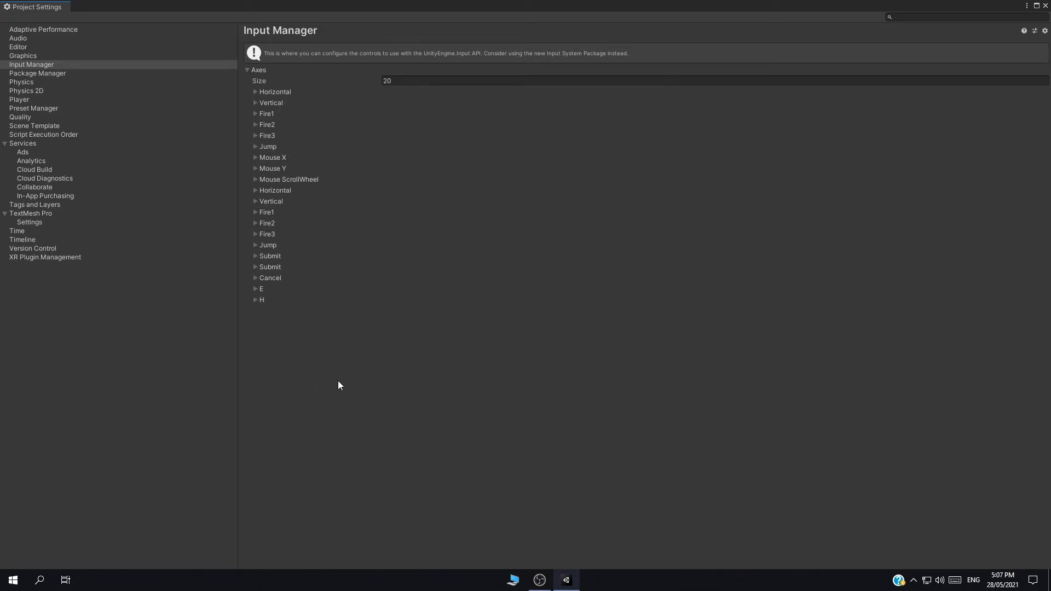
left_click(1044, 7)
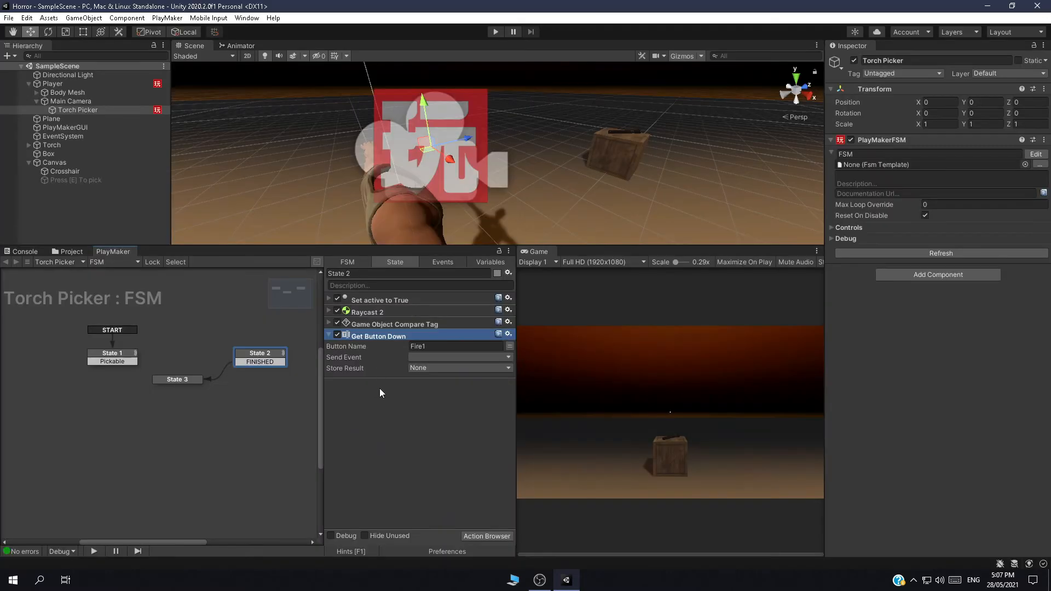
Set State 2's Get Button Down action to button E, have it send a new event named pick, and save the scene.
left_click(434, 347)
type("E")
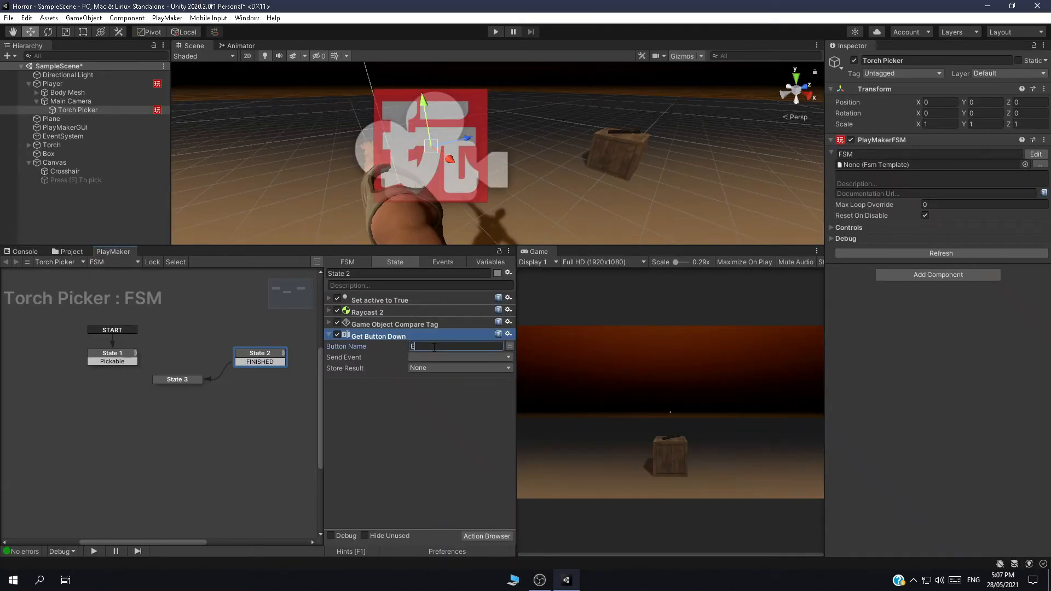
left_click(435, 357)
left_click(434, 448)
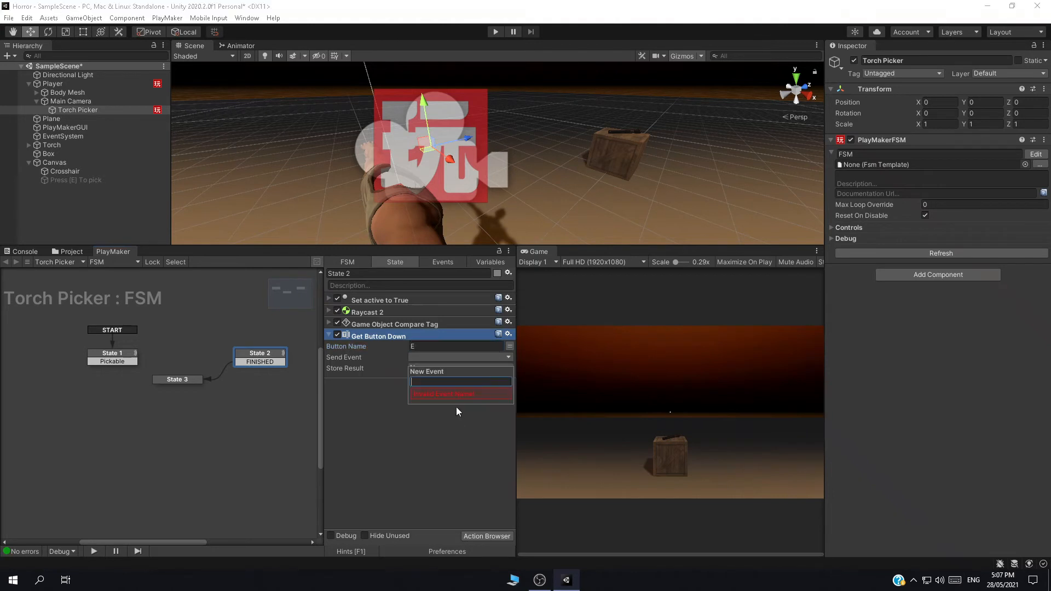
type("pick")
key("Return")
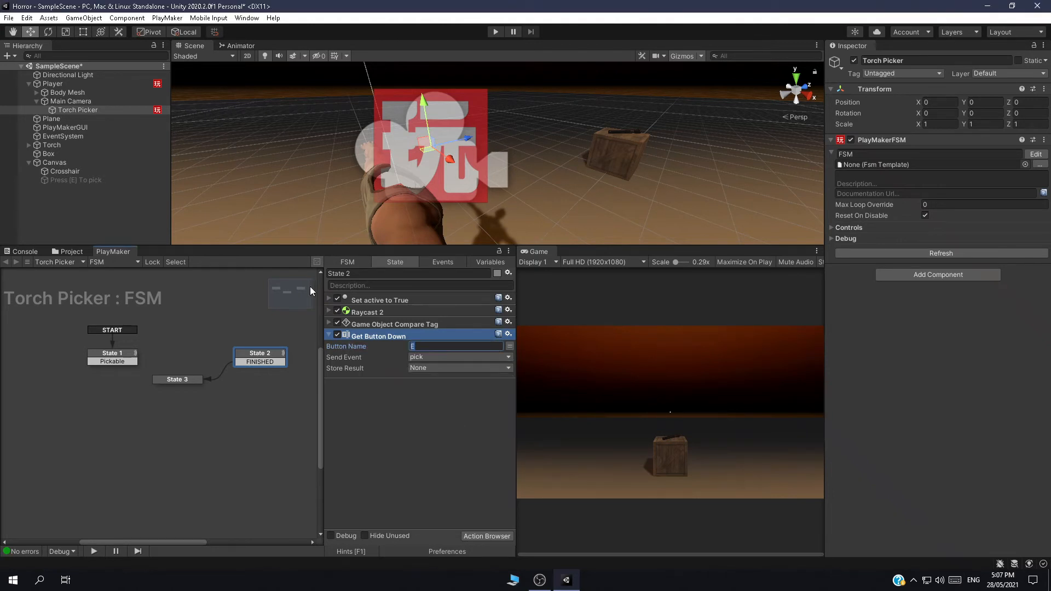
left_click(330, 336)
left_click(424, 409)
key("ctrl+s")
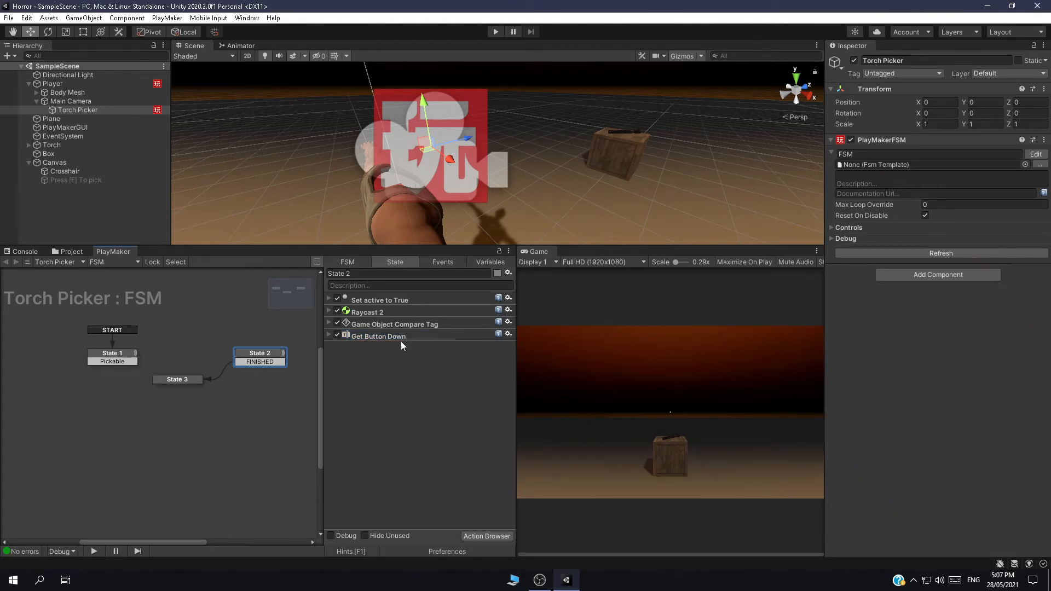
Add a pick transition to State 2 and link it to a new state placed below State 3.
scroll(337, 226, "down", 8)
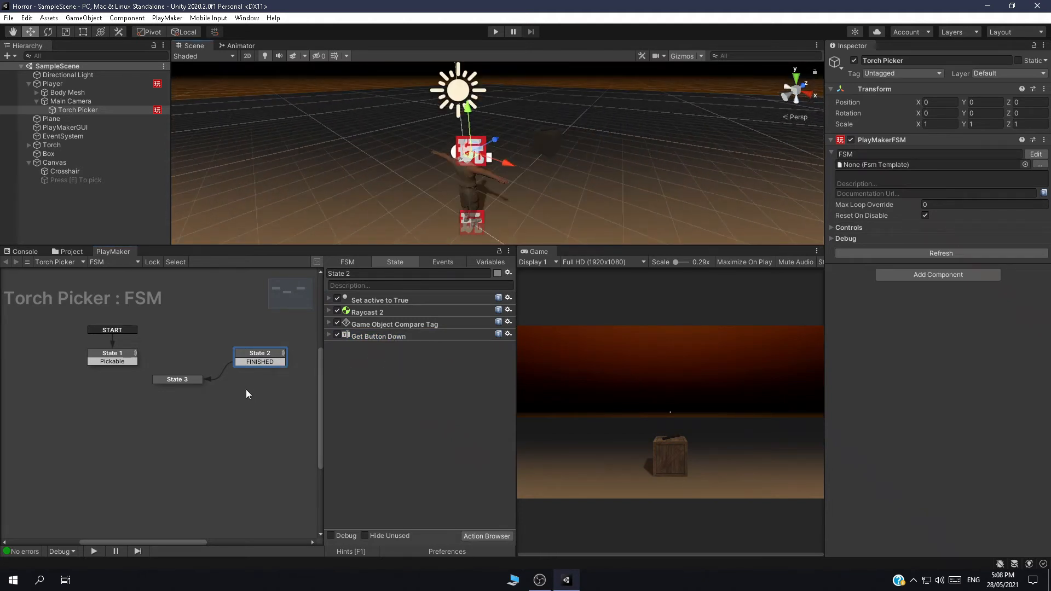
right_click(263, 357)
mouse_move(296, 356)
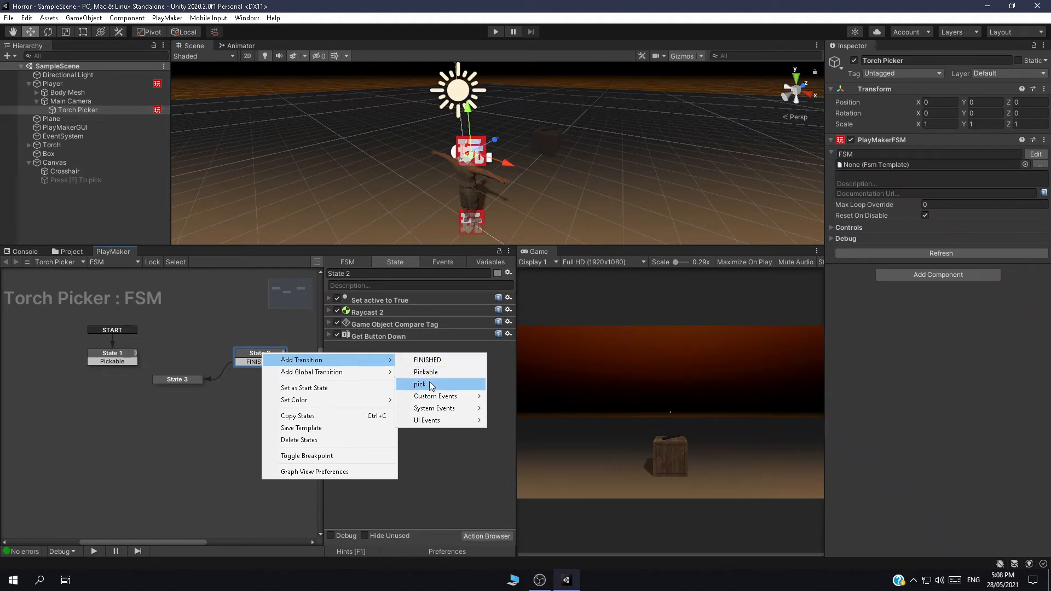
left_click(440, 381)
left_click(164, 445, "ctrl")
left_click_drag(265, 370, 182, 444)
left_click(182, 444)
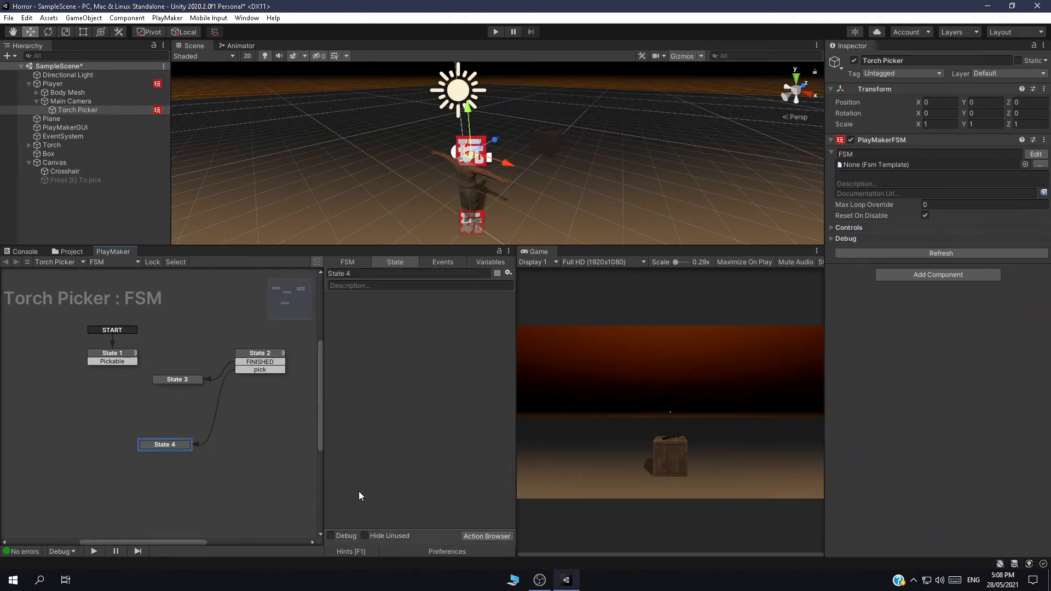
Add a Set Parent action to State 4.
left_click(474, 536)
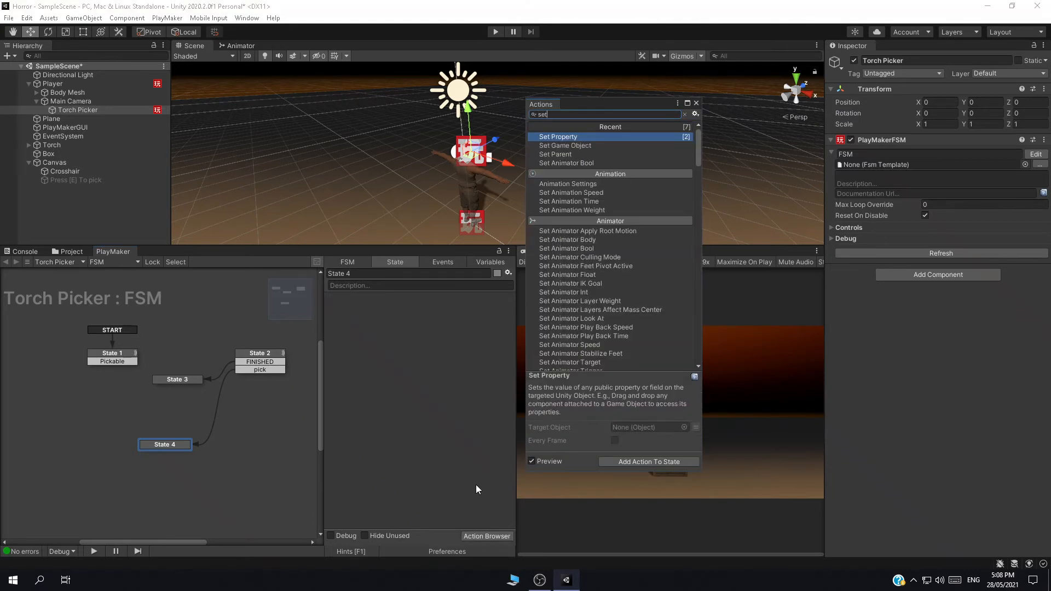
type("pa")
key("Return")
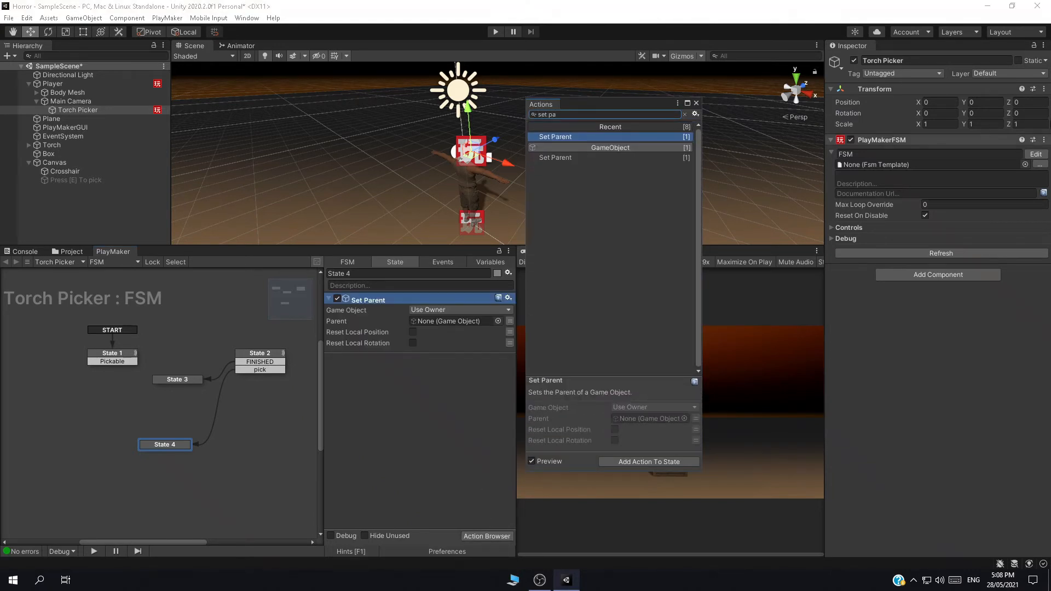
left_click(695, 102)
Examine the player model and its camera in the scene from several angles.
scroll(586, 213, "up", 5)
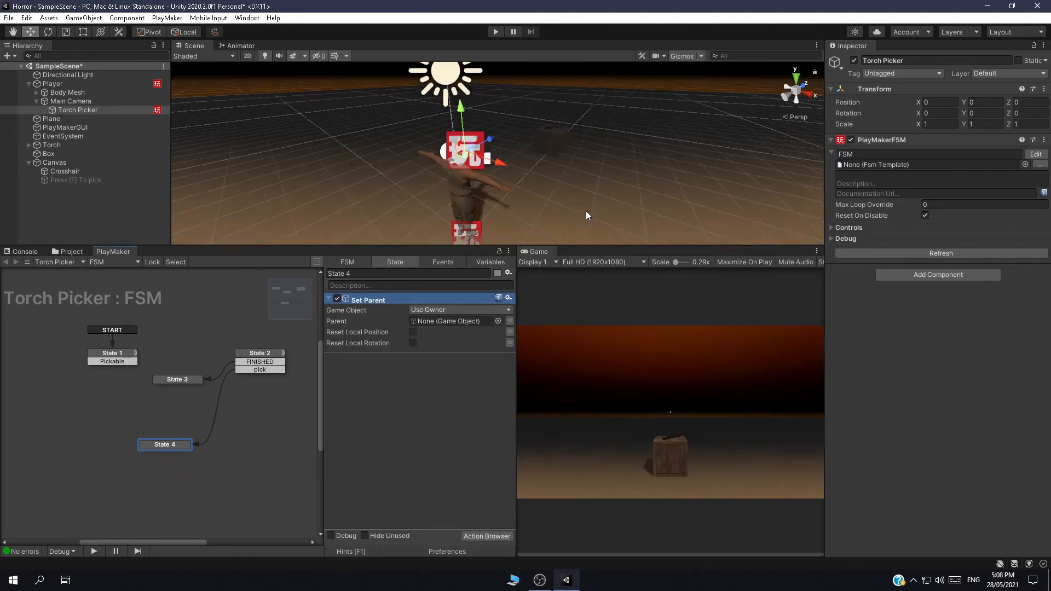
middle_click_drag(576, 214, 539, 213)
left_click_drag(580, 145, 467, 191, "alt")
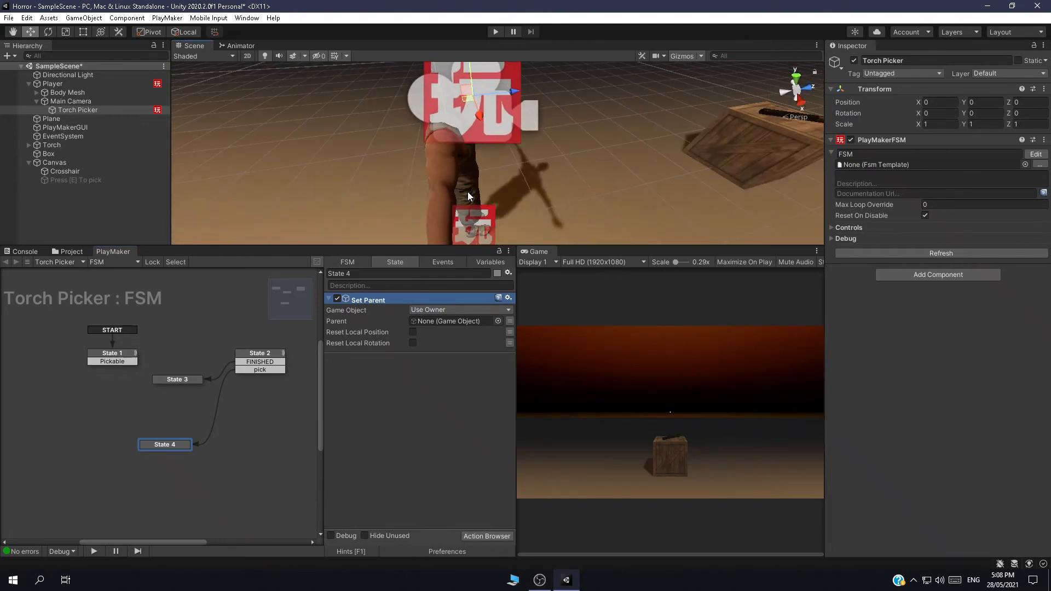
middle_click_drag(572, 201, 524, 187)
left_click_drag(524, 187, 487, 160, "alt")
middle_click_drag(488, 160, 549, 188)
left_click_drag(549, 187, 594, 186, "alt")
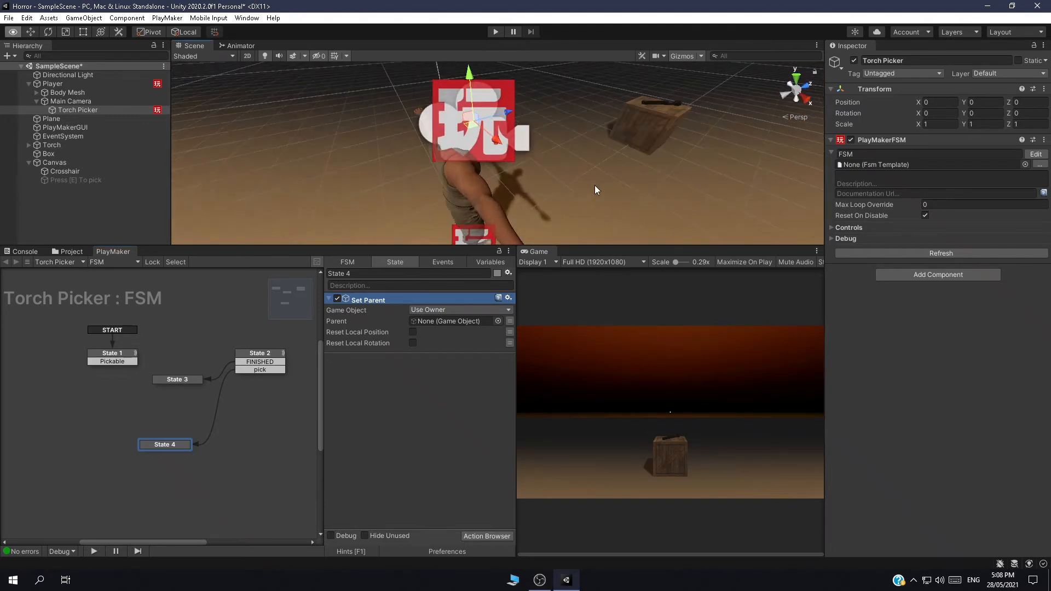
middle_click_drag(594, 186, 641, 189)
scroll(640, 188, "up", 3)
scroll(640, 189, "down", 3)
left_click_drag(642, 196, 712, 196, "alt")
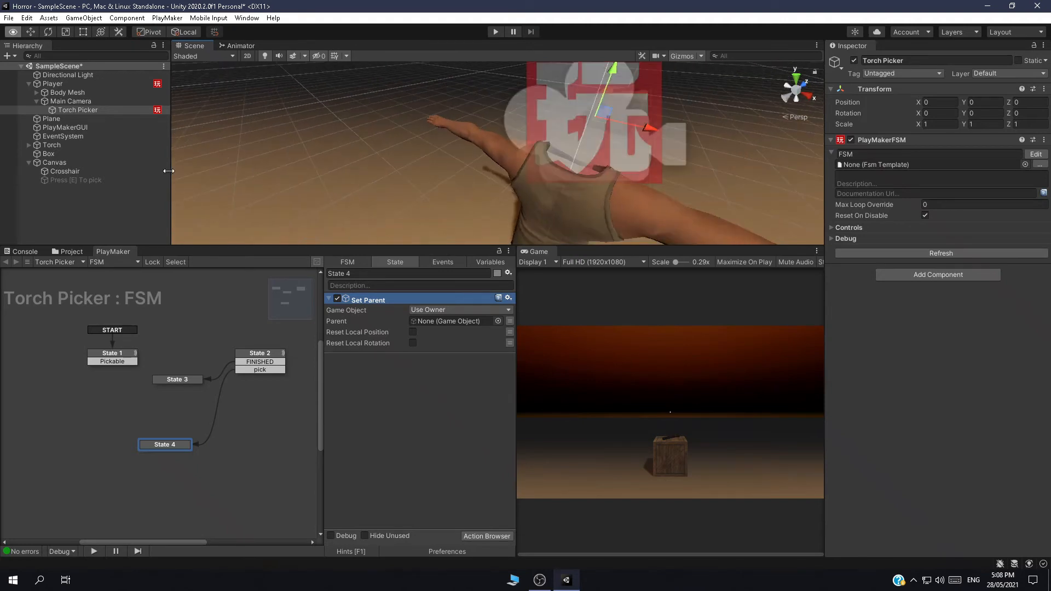
Create an empty child object under Main Camera.
left_click(71, 101)
right_click(71, 101)
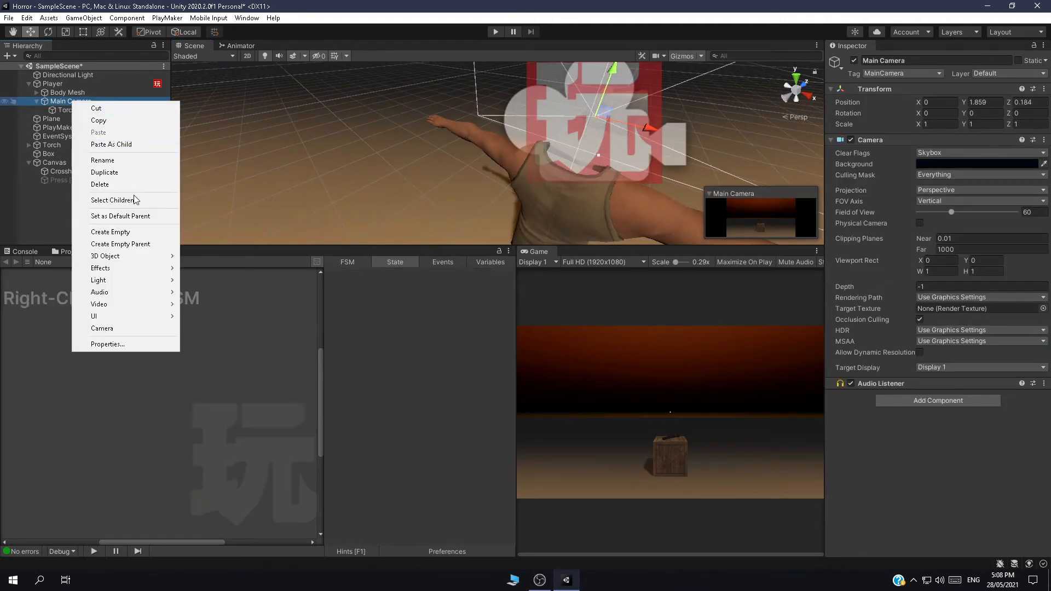
left_click(134, 232)
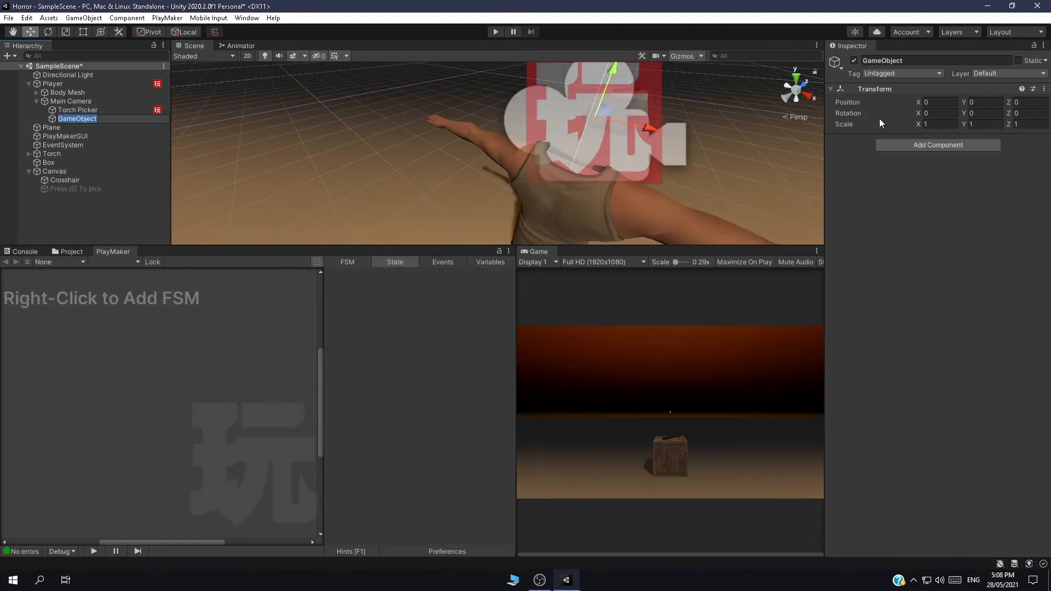
left_click_drag(567, 179, 525, 191, "alt")
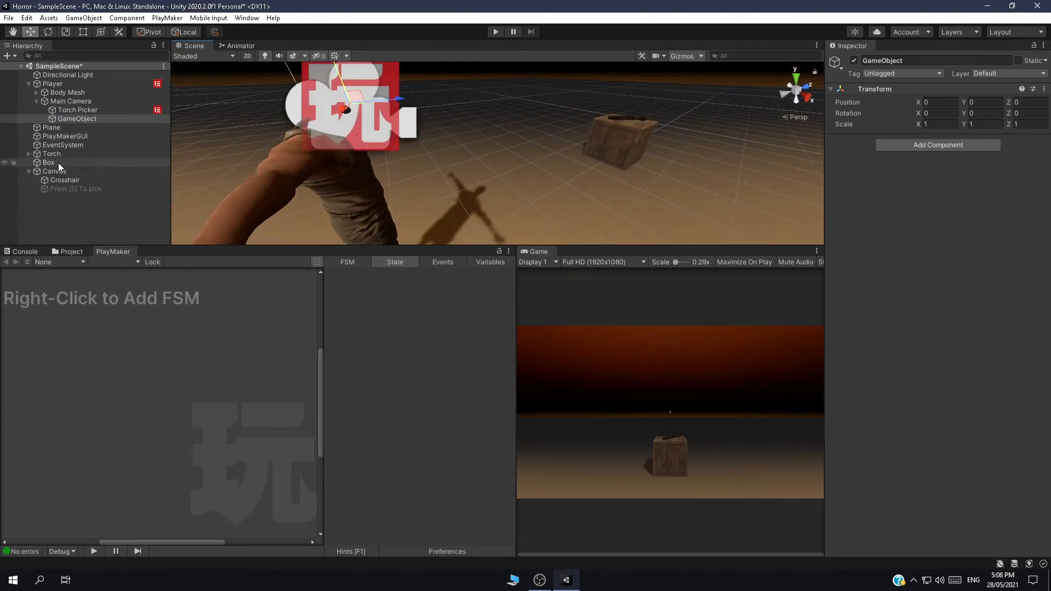
left_click_drag(55, 153, 72, 119)
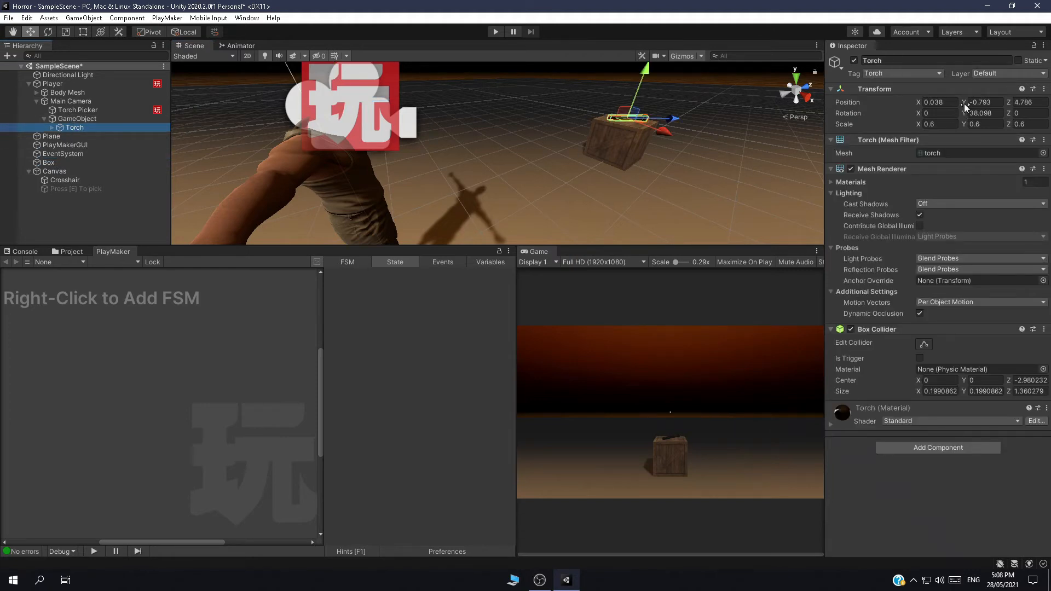
left_click(948, 101)
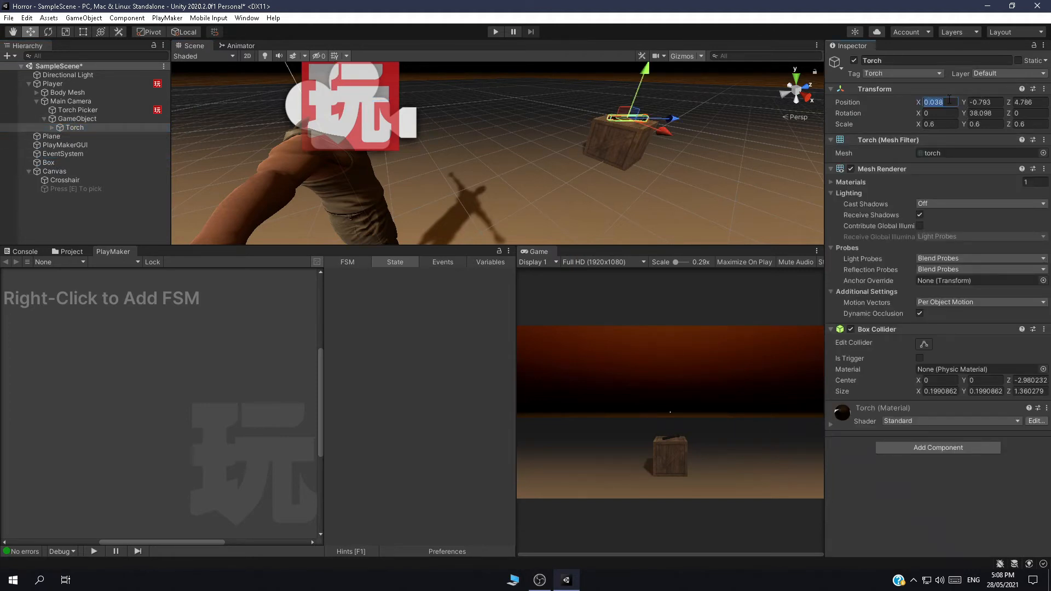
left_click(897, 104)
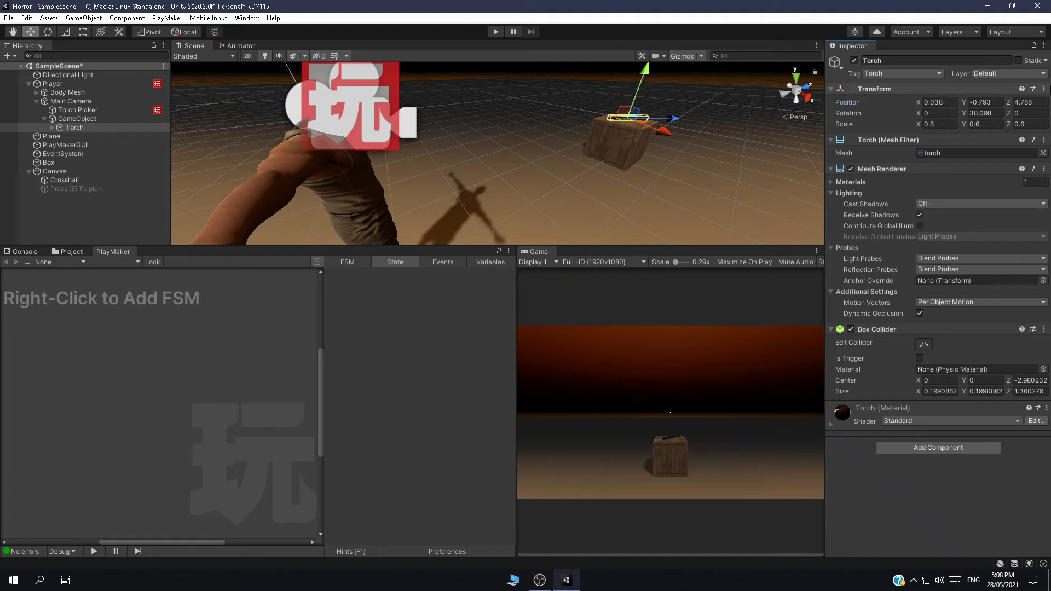
left_click(1044, 89)
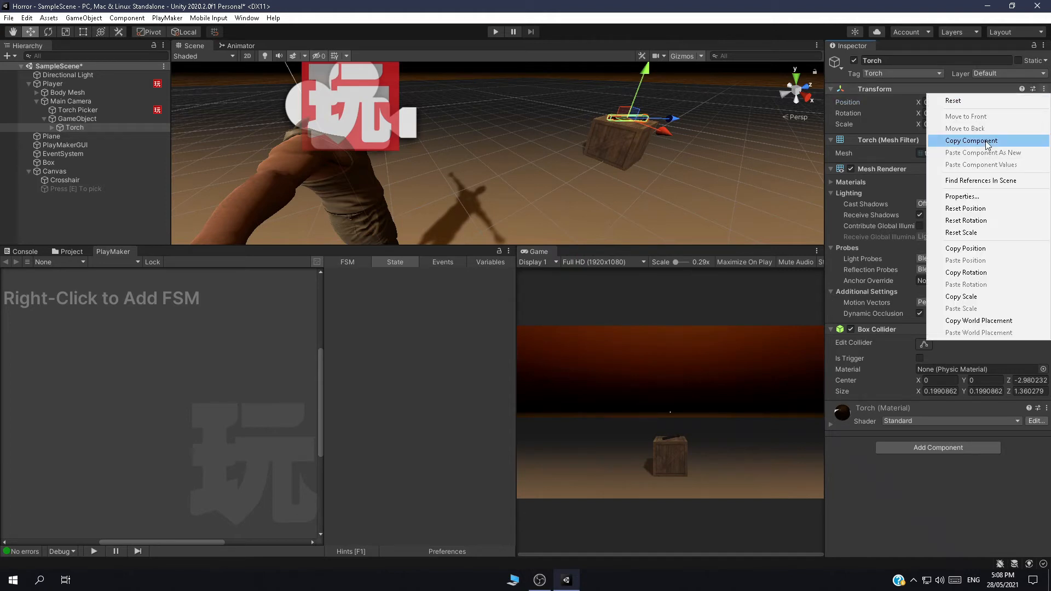
left_click(63, 227)
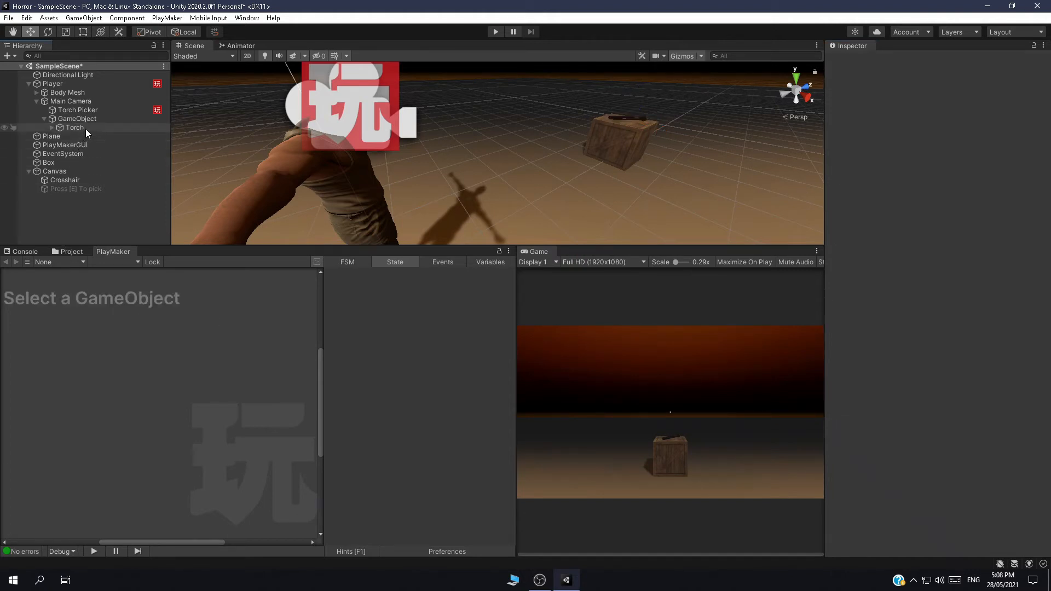
left_click_drag(86, 129, 66, 167)
left_click(81, 160)
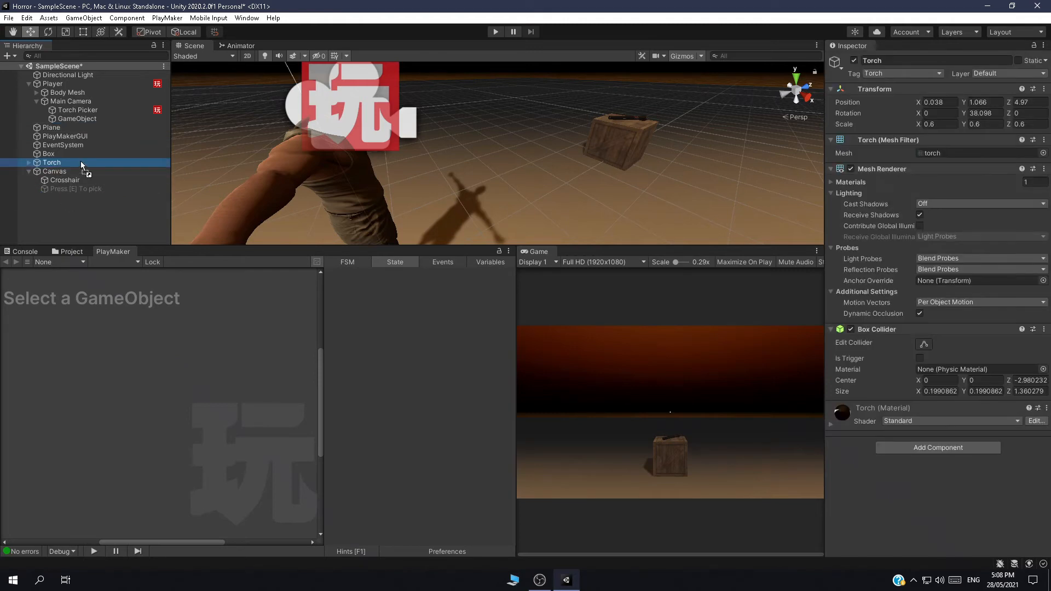
Copy the Torch's Transform component and make the Torch a child of the new empty object under Main Camera.
left_click(1044, 89)
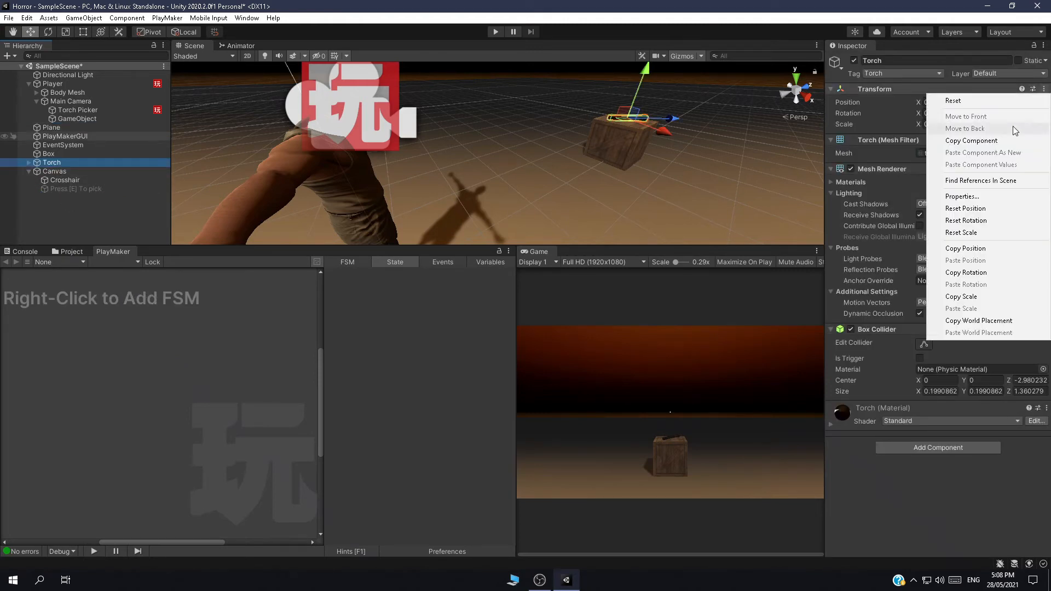
left_click(1000, 138)
left_click_drag(74, 161, 83, 117)
Rename the Torch's empty parent object to Holder.
left_click(82, 119)
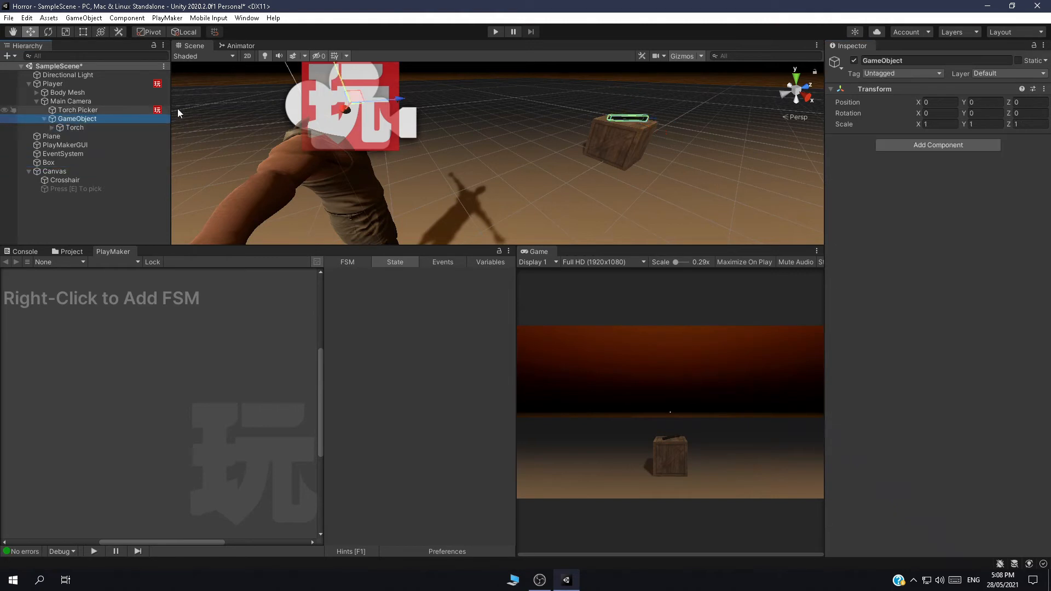
left_click(908, 61)
type("Holder")
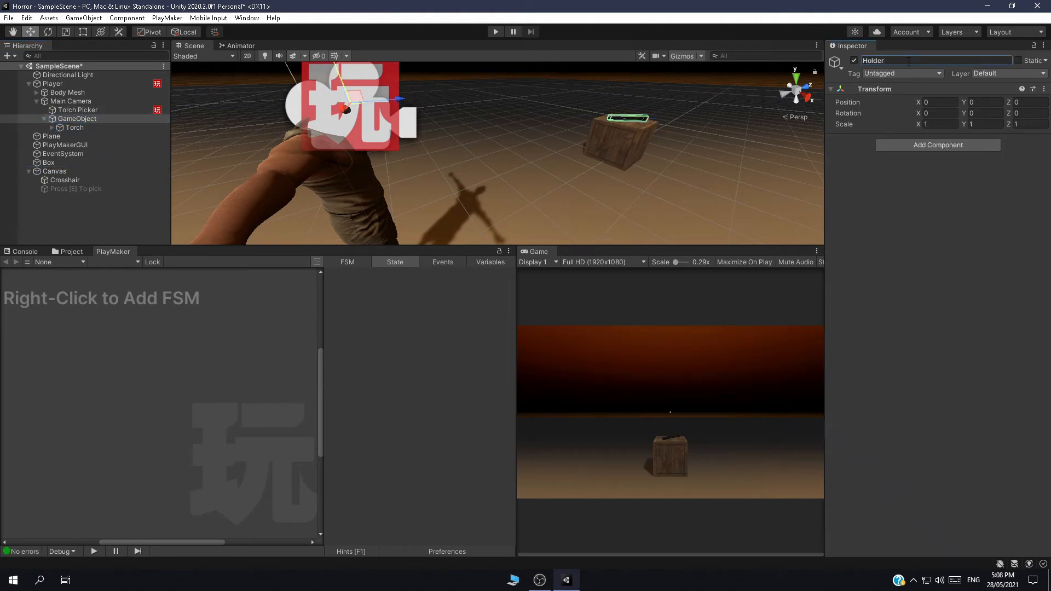
key("Return")
Set the Torch's local position to 0 on the X, Y and Z axes.
left_click(73, 127)
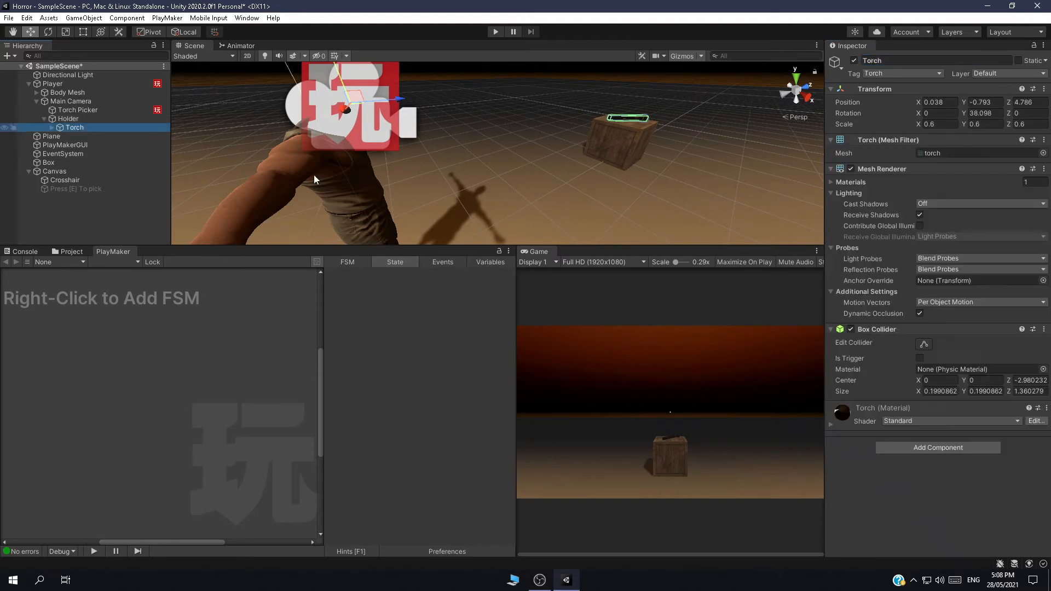
left_click(937, 102)
key("Tab")
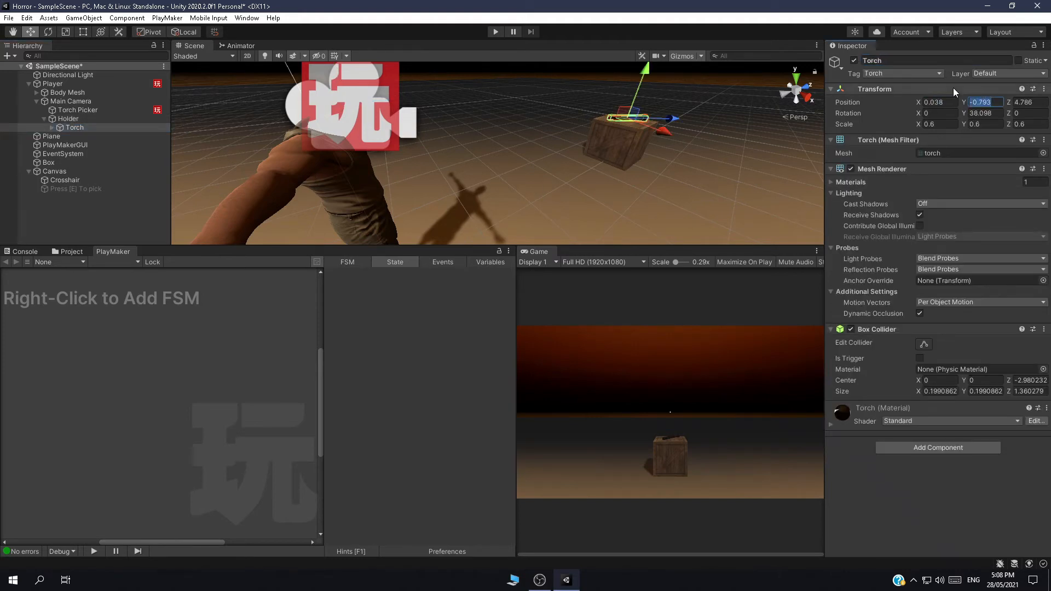
type("0")
key("Tab")
type("0")
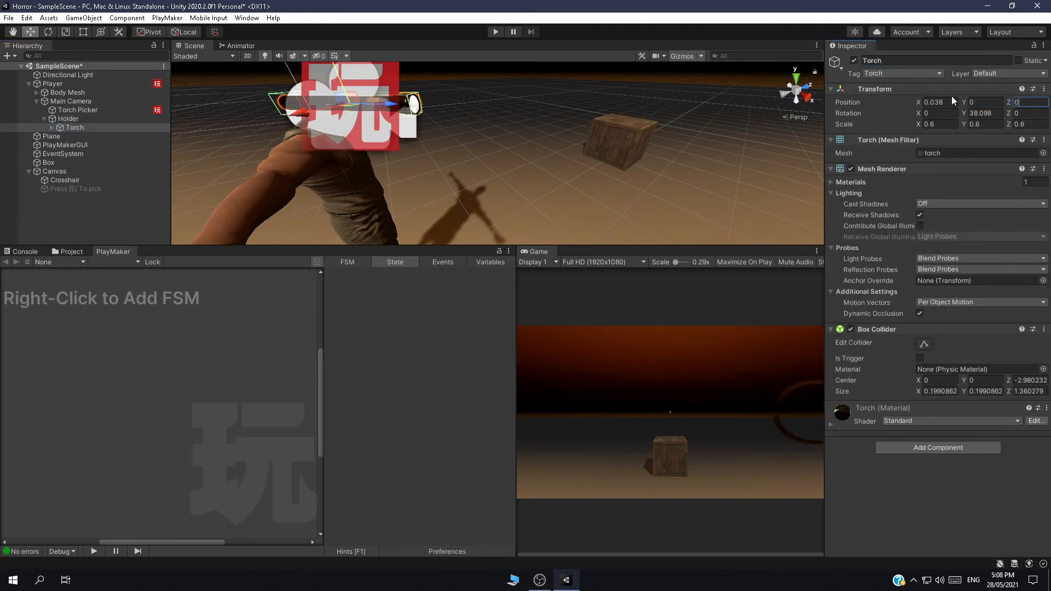
left_click(937, 102)
type("0")
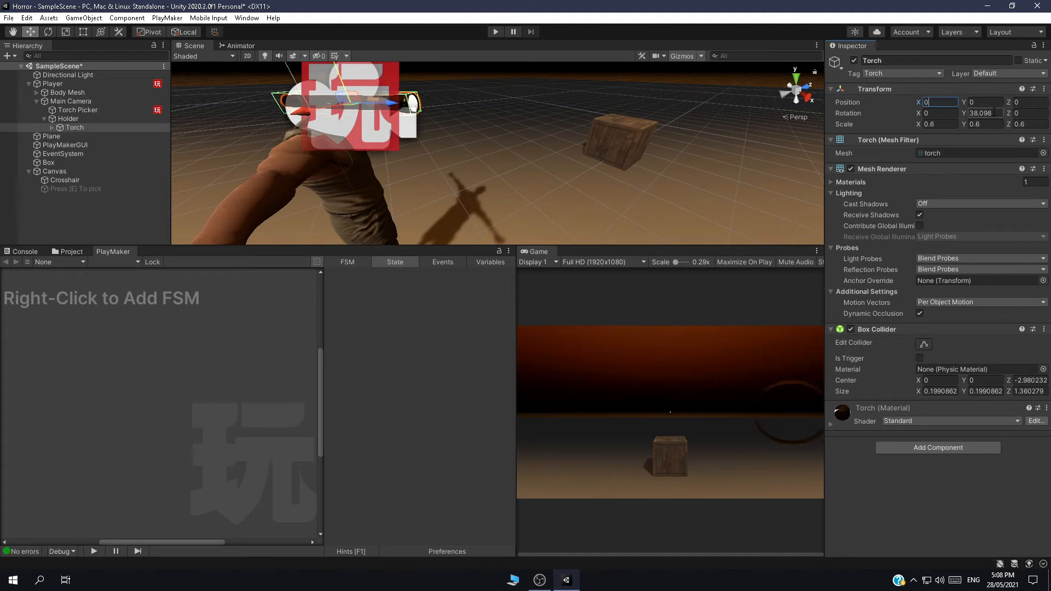
Set the Torch's Y rotation to 0.
left_click(983, 113)
type("0")
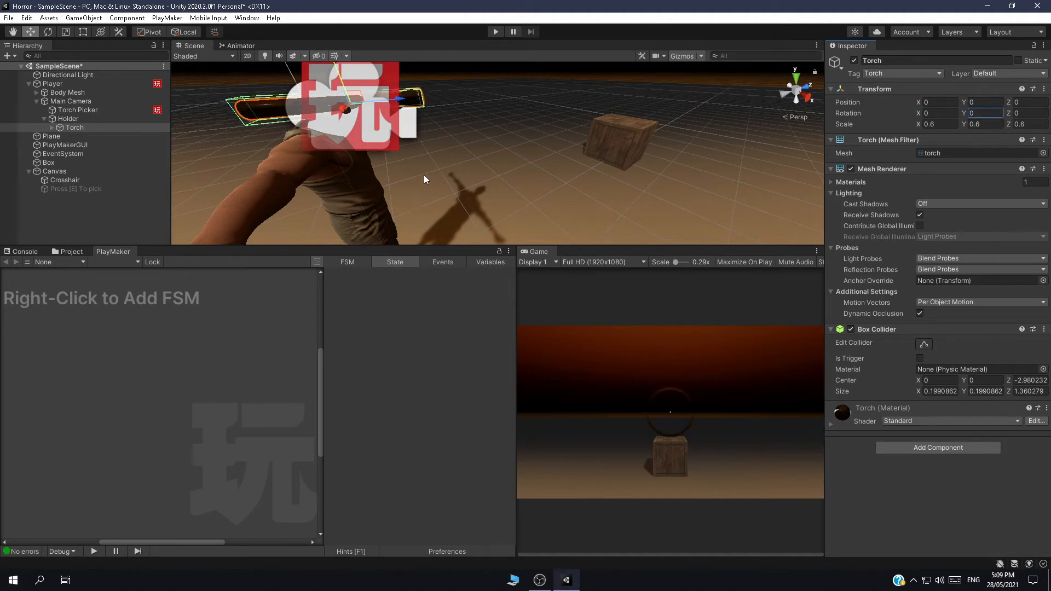
Move the Holder with its Torch to about X 0.44, Y -0.277, Z 0.243 relative to the camera and save the scene.
left_click(70, 119)
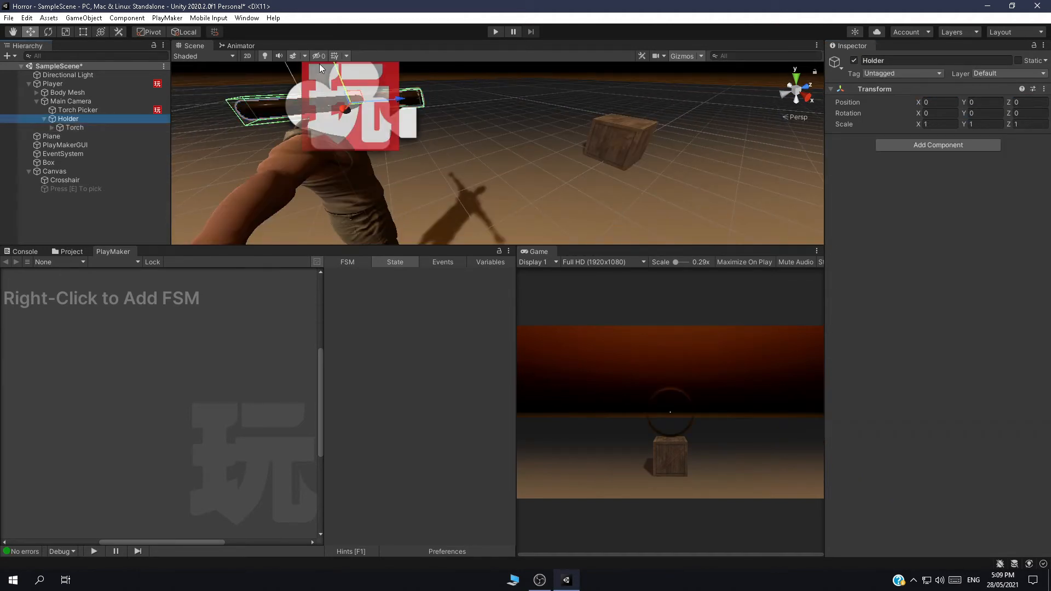
left_click_drag(340, 78, 427, 183)
right_click_drag(426, 179, 389, 133)
left_click_drag(422, 145, 448, 168)
left_click(84, 219)
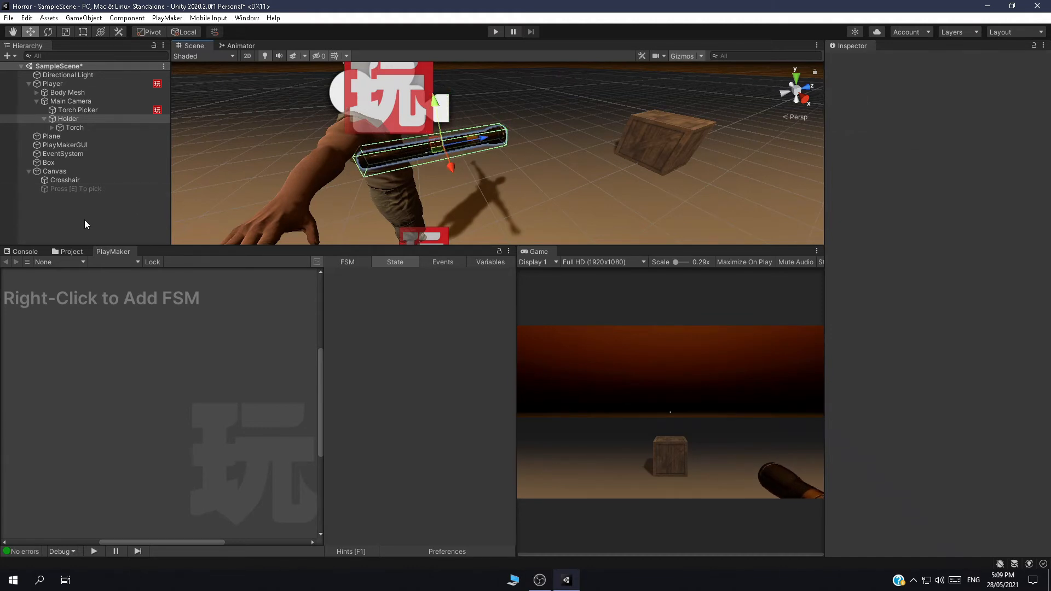
key("ctrl+s")
Move the Torch out of the Holder to the scene root above Player and paste the copied Transform values onto it.
left_click(80, 127)
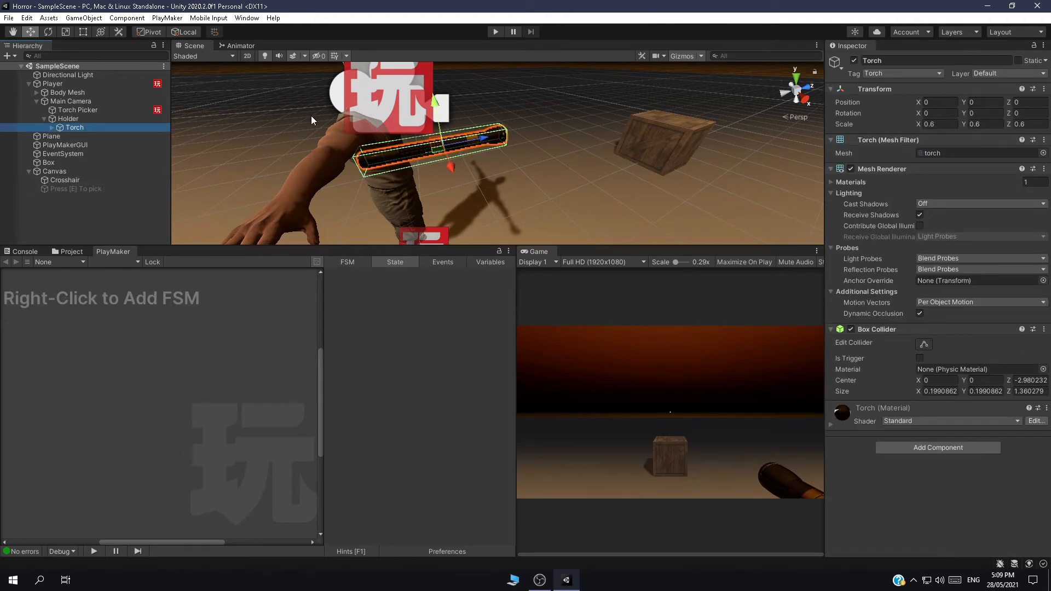
left_click_drag(94, 130, 90, 81)
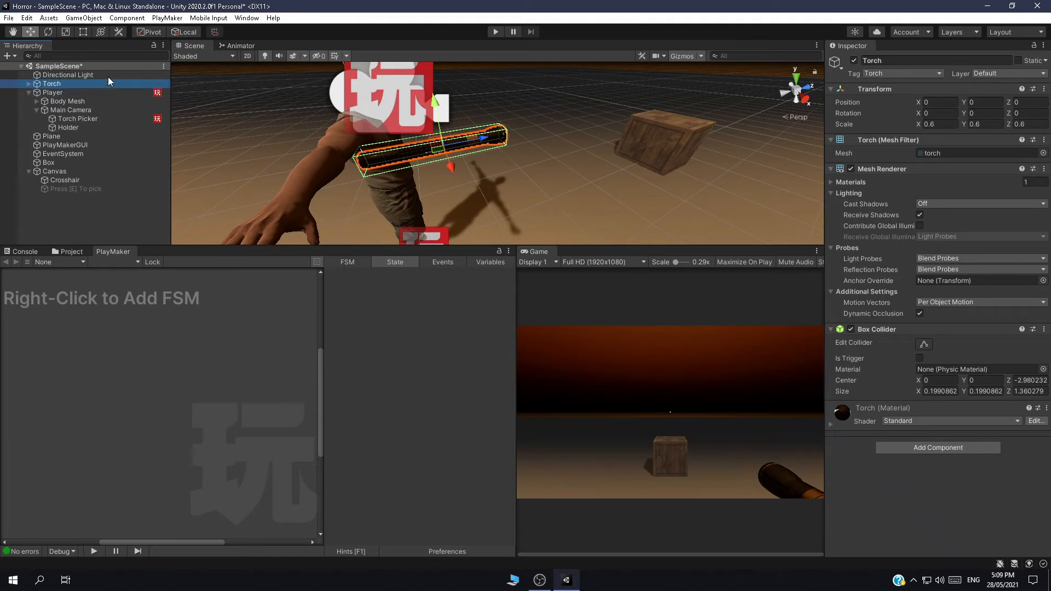
left_click(1044, 89)
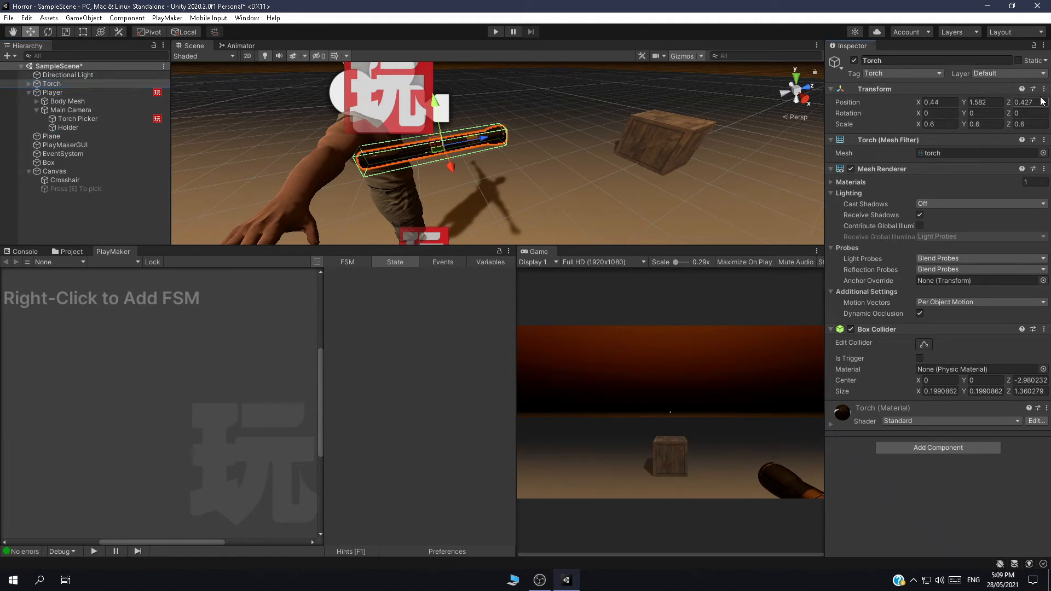
left_click(988, 164)
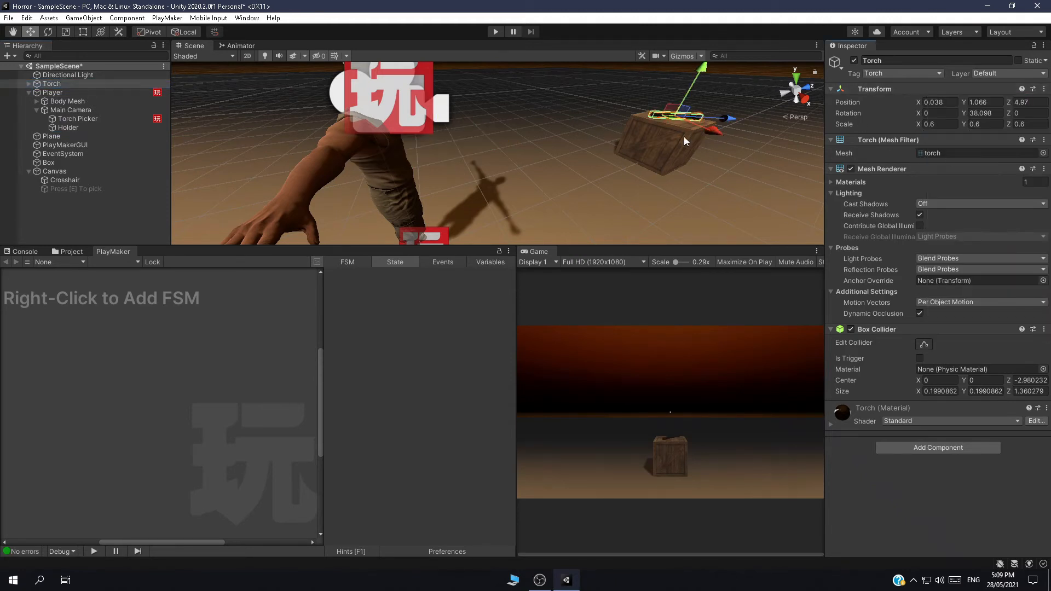
left_click(58, 198)
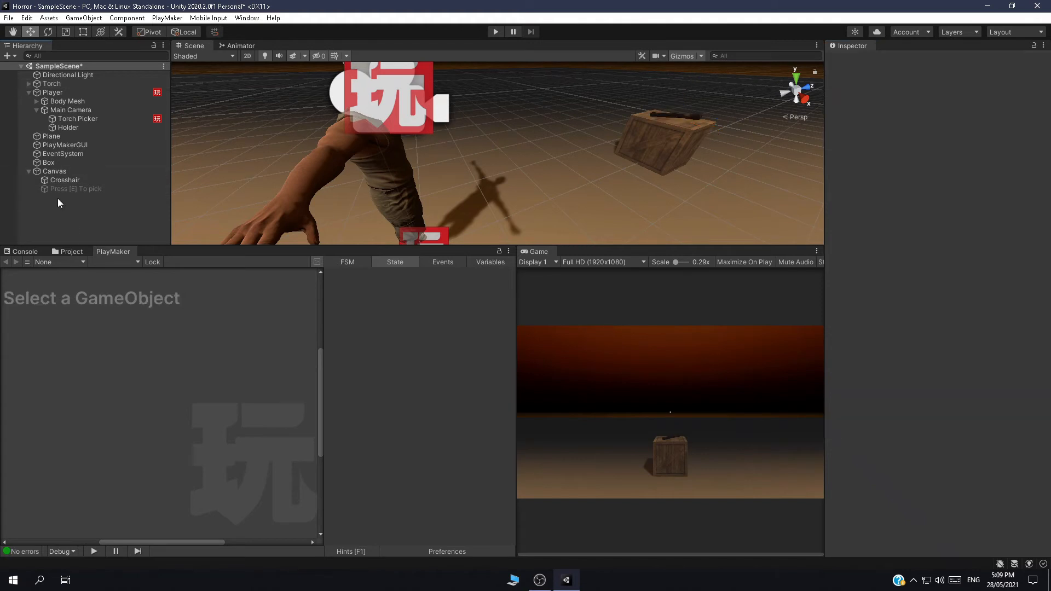
In the Torch Picker's Set Parent action, specify Torch as the game object and Holder as parent, and enable resetting local position and rotation.
left_click(62, 127)
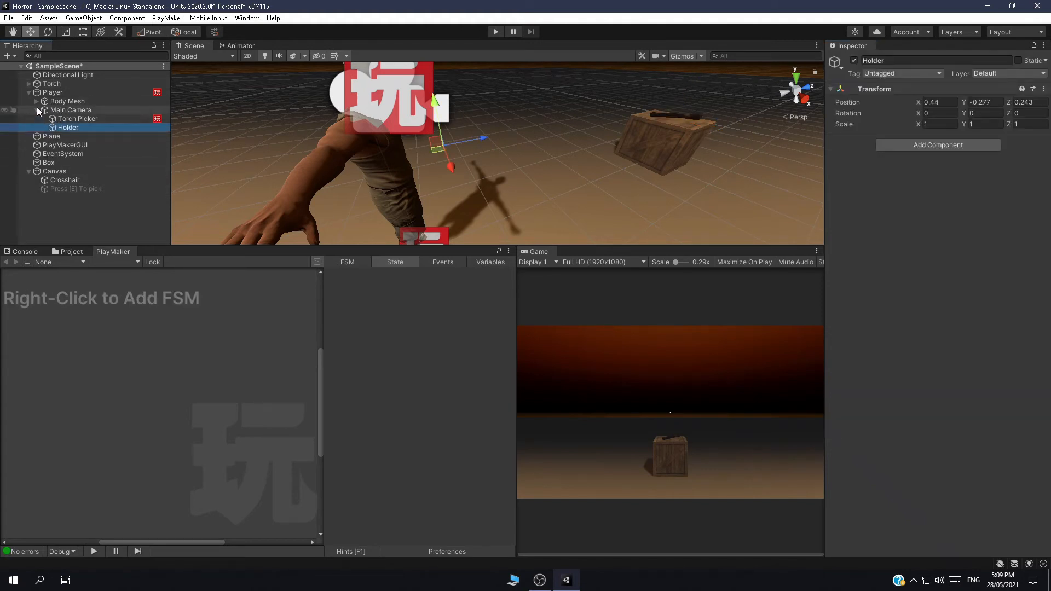
left_click(75, 119)
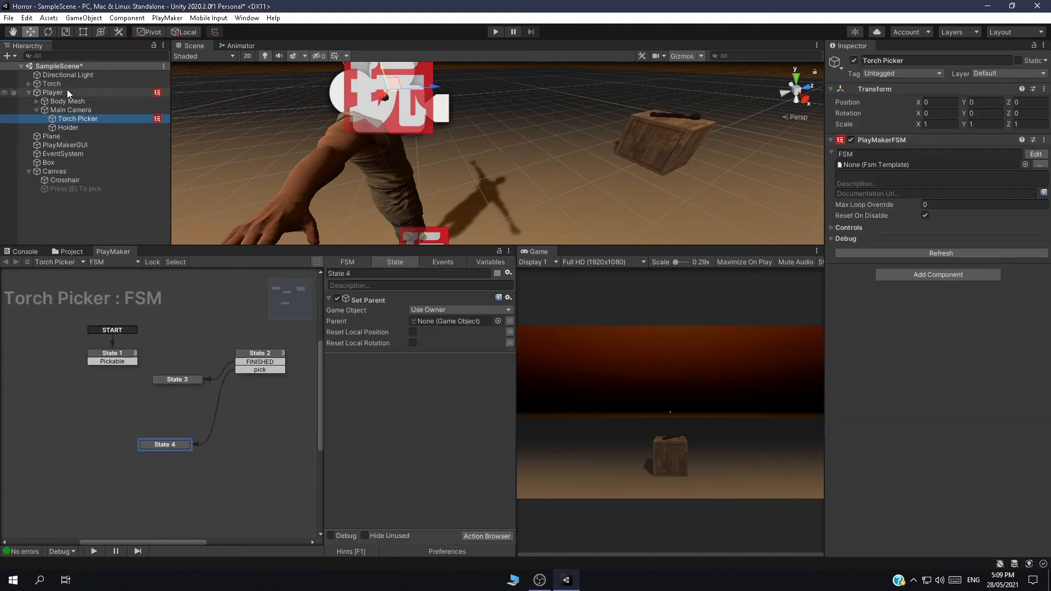
left_click(452, 310)
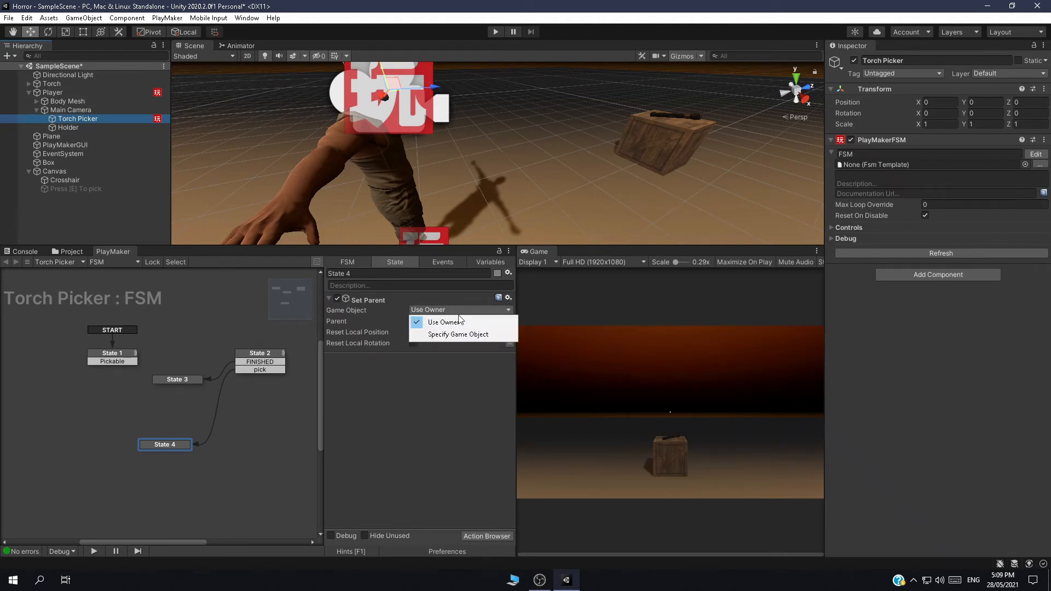
left_click(458, 334)
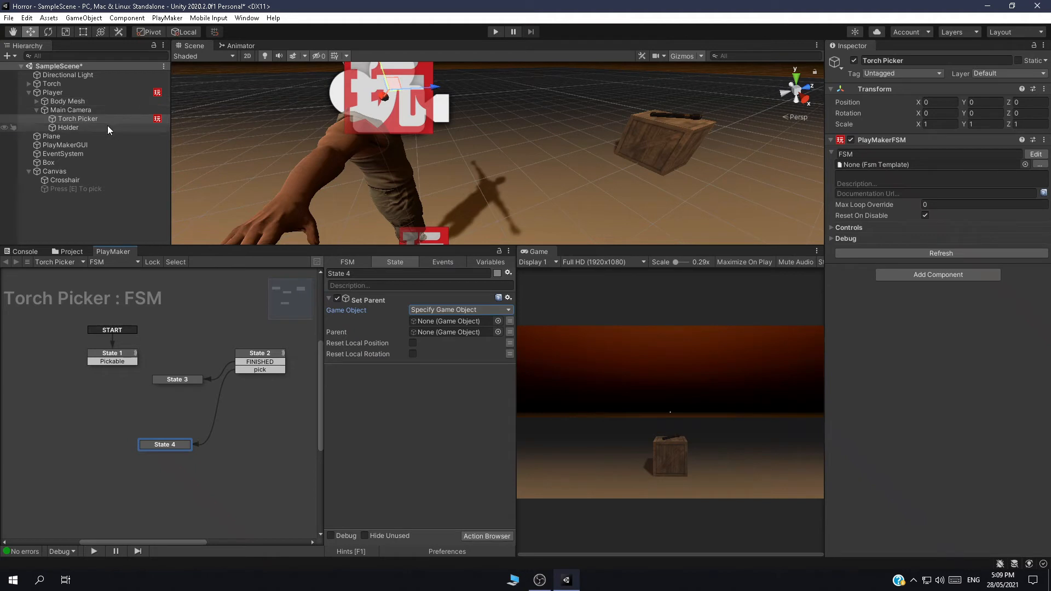
left_click_drag(82, 84, 468, 322)
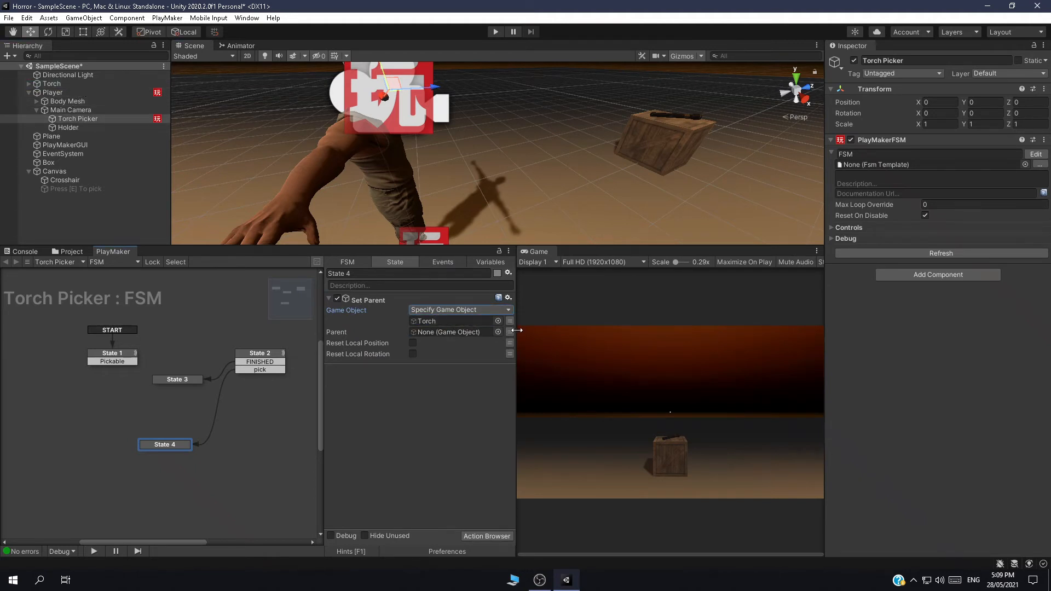
left_click(509, 333)
left_click(509, 333)
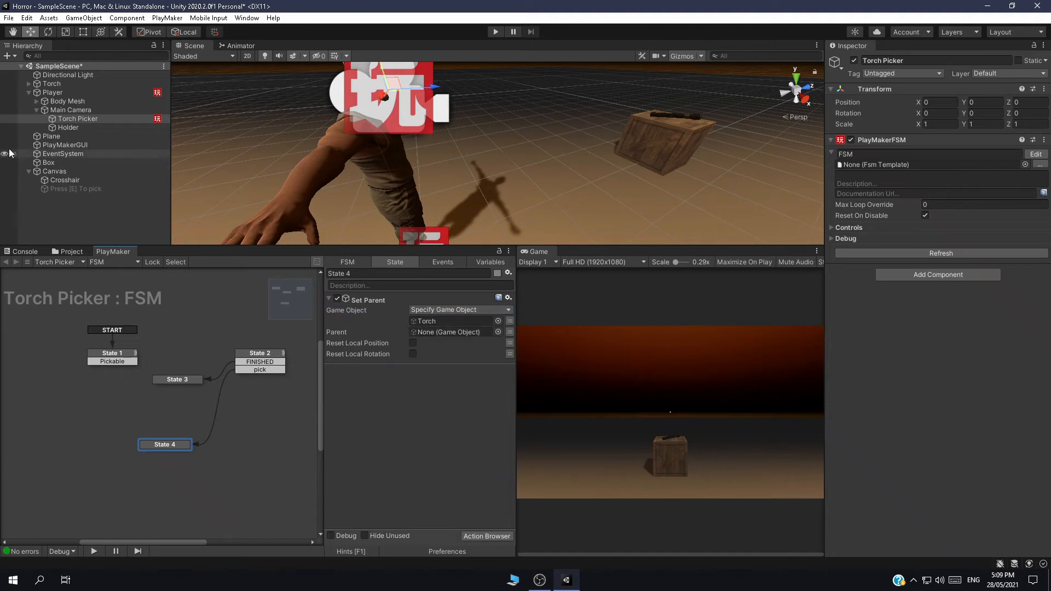
left_click_drag(46, 127, 407, 330)
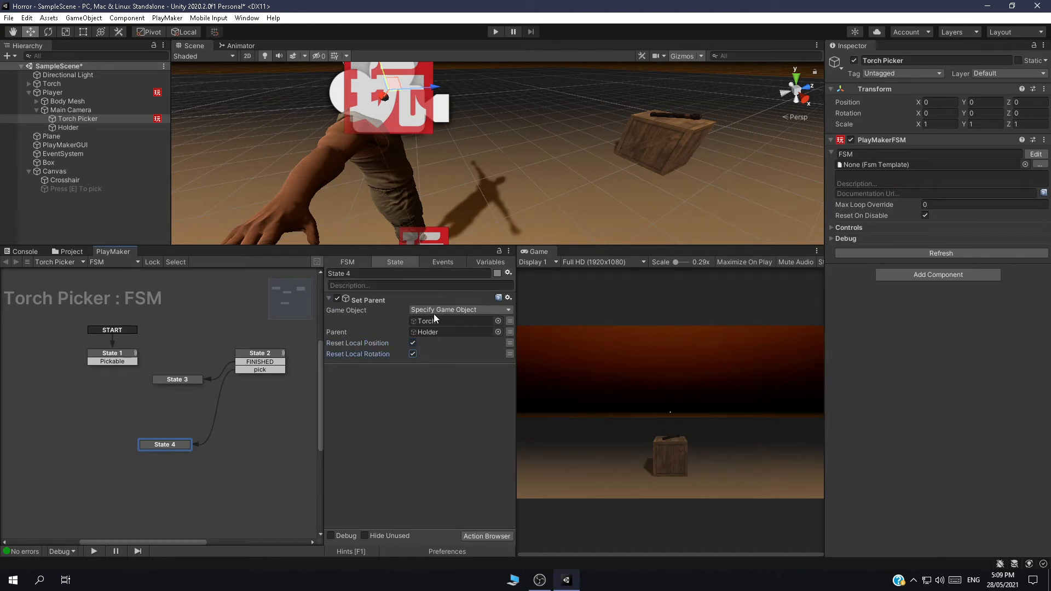
left_click(332, 299)
Add a Wait action to State 4 with a time of 0.1 and FINISHED as its finish event.
left_click(484, 536)
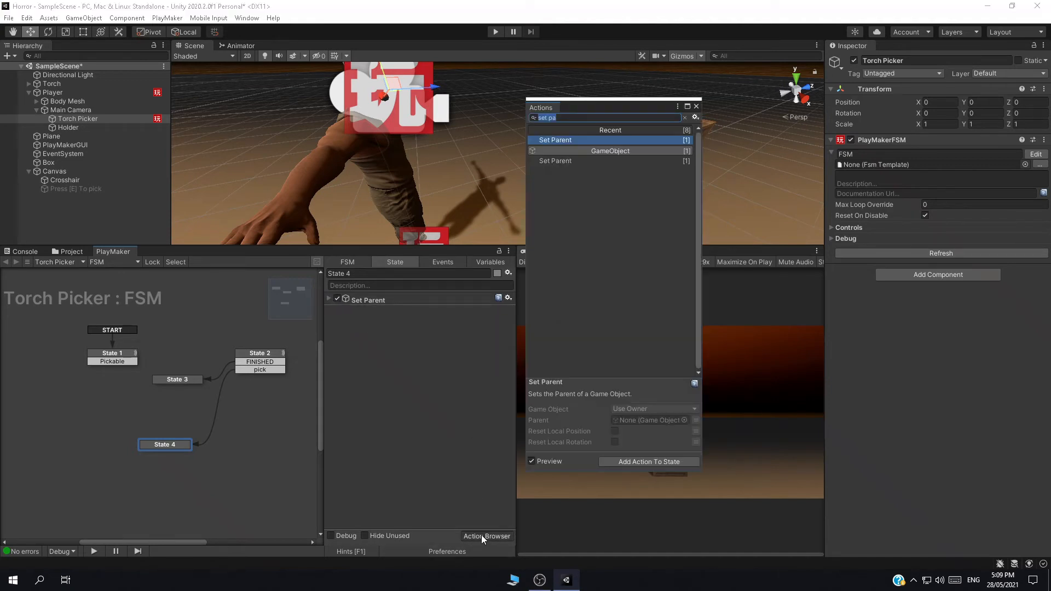
type("wait")
key("Return")
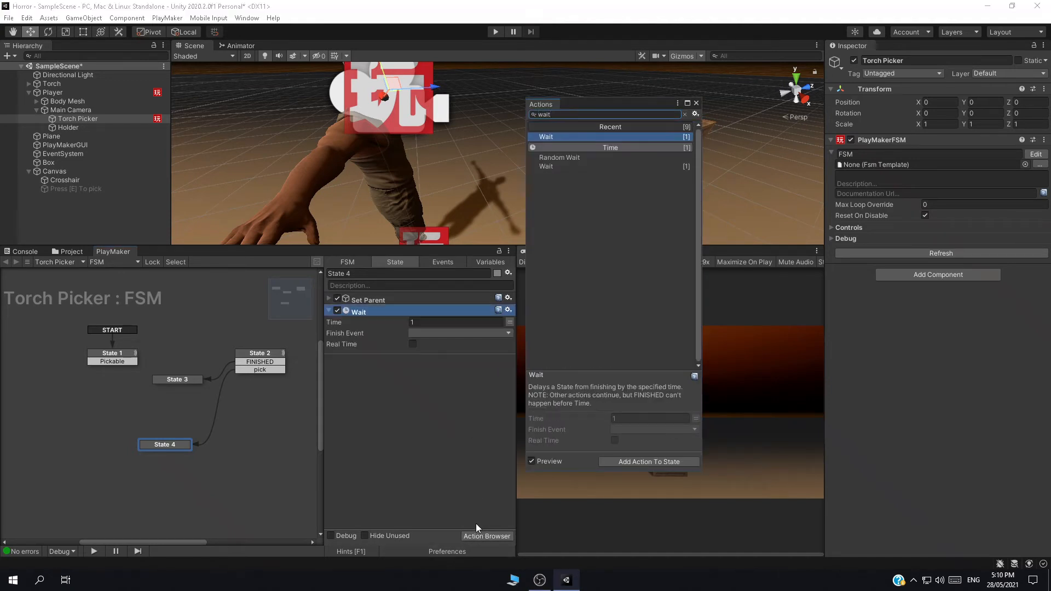
left_click(695, 103)
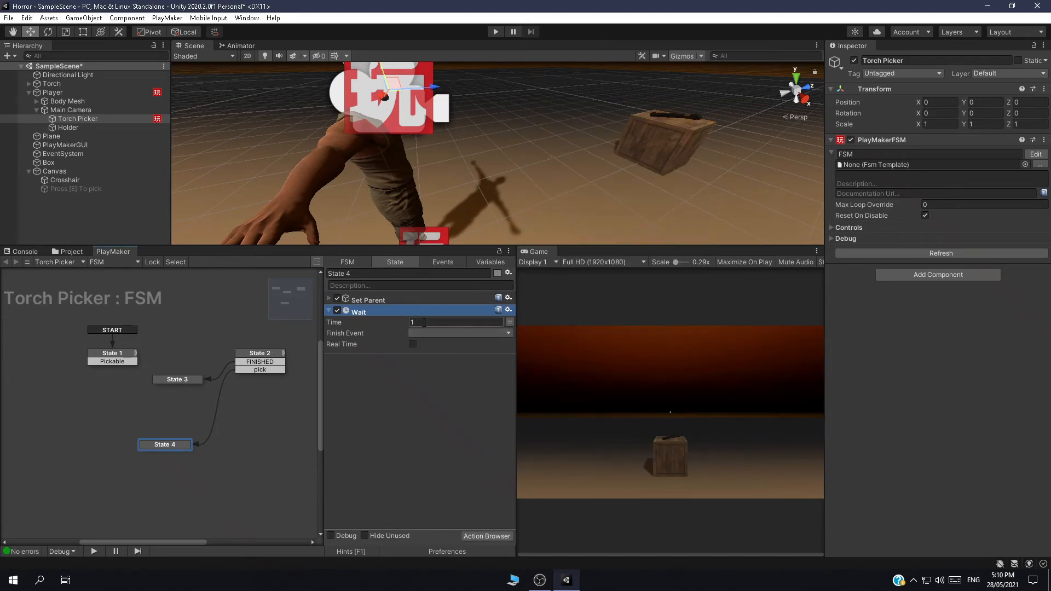
left_click(442, 321)
type("0.1")
left_click(436, 333)
left_click(435, 357)
Create State 5 in the Torch Picker FSM, linked from State 4's FINISHED transition.
left_click(143, 468, "ctrl")
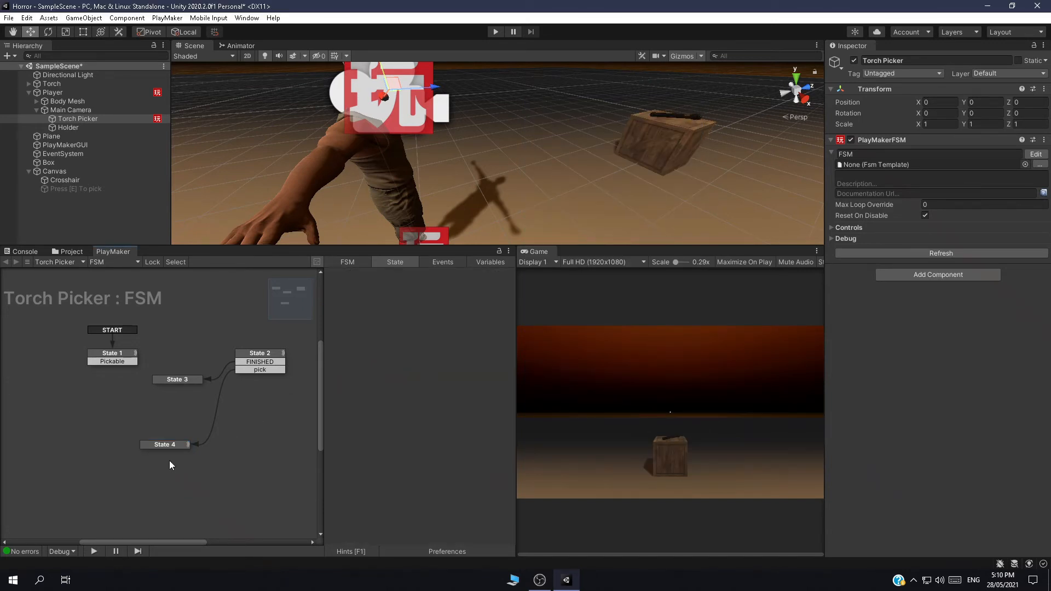
left_click(179, 445)
left_click_drag(179, 444, 74, 435)
Add a Destroy Self action to State 5.
left_click(480, 536)
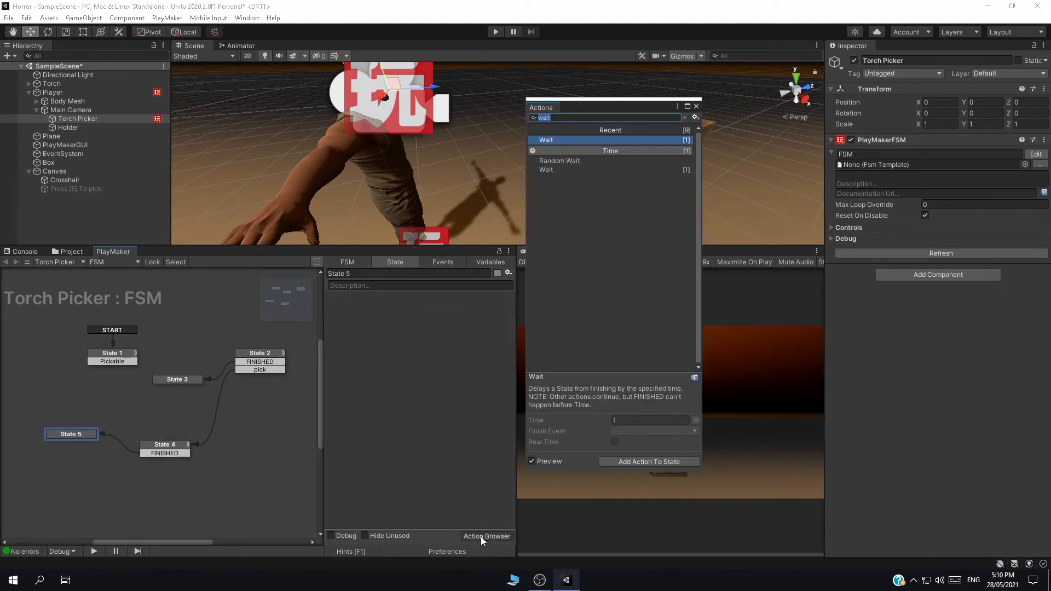
type("destr")
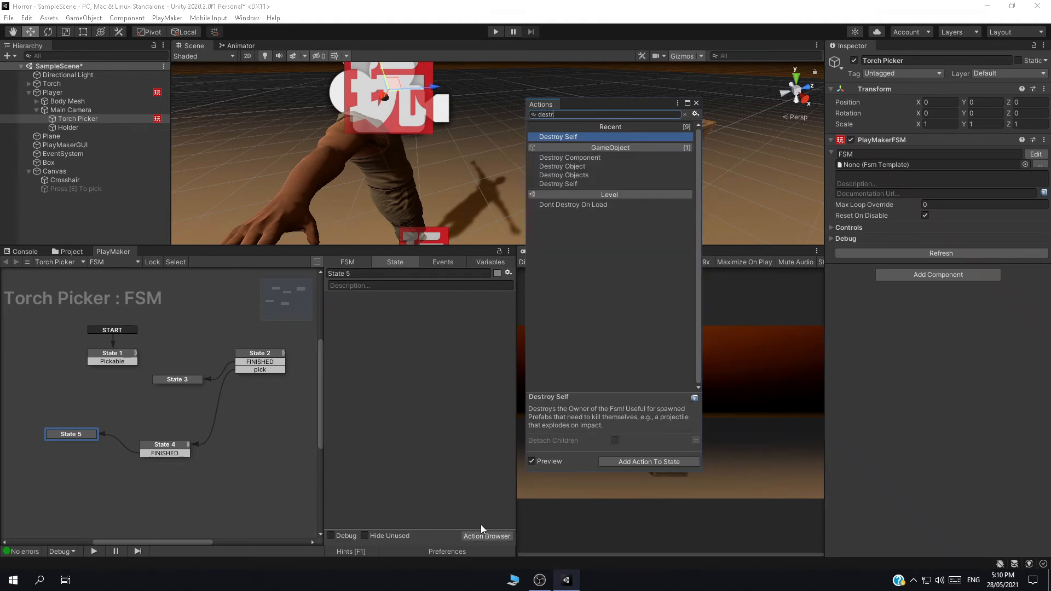
key("Return")
left_click(696, 103)
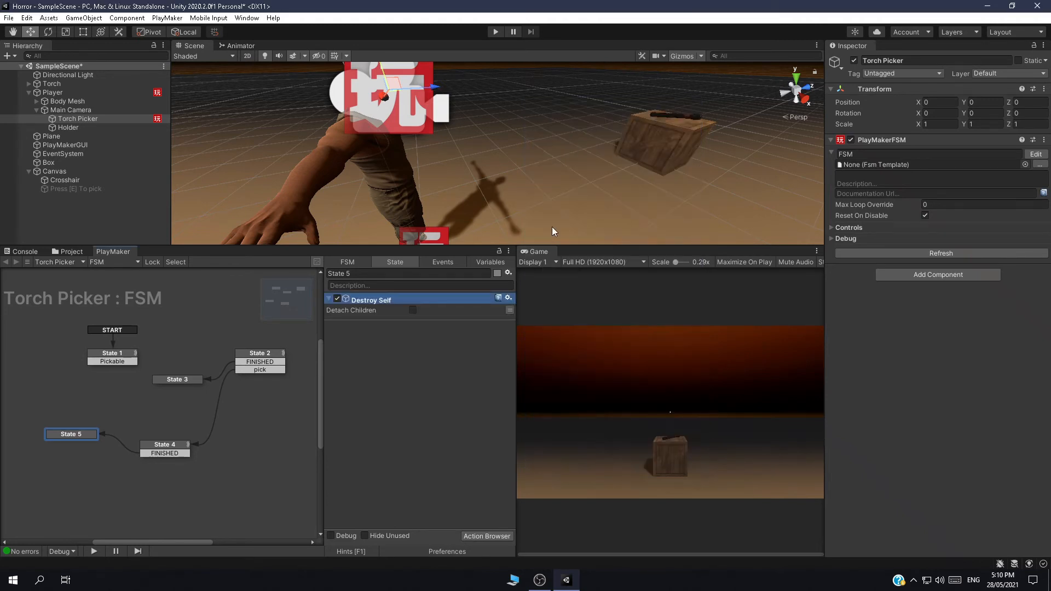
Link State 1's Pickable transition to State 2 and adjust the placement of States 2 and 3 in the graph.
scroll(217, 471, "up", 3)
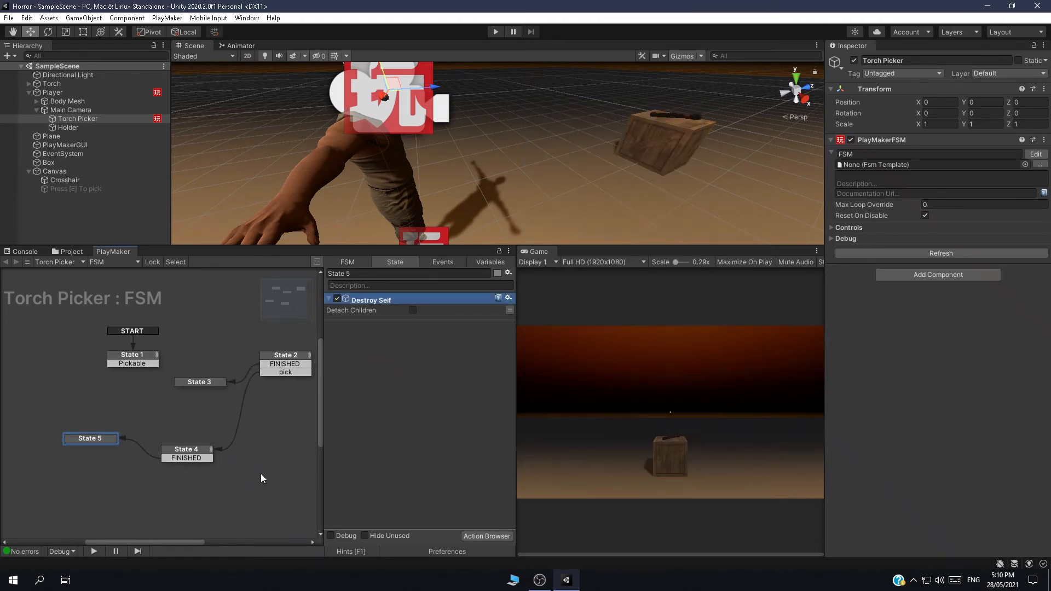
left_click_drag(218, 480, 201, 486)
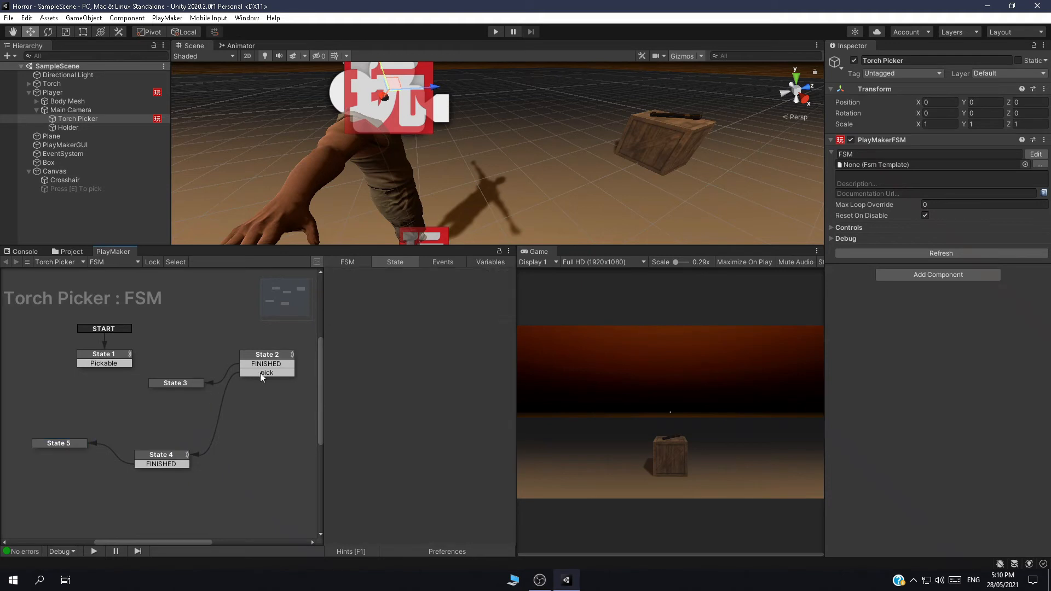
left_click_drag(278, 356, 280, 347)
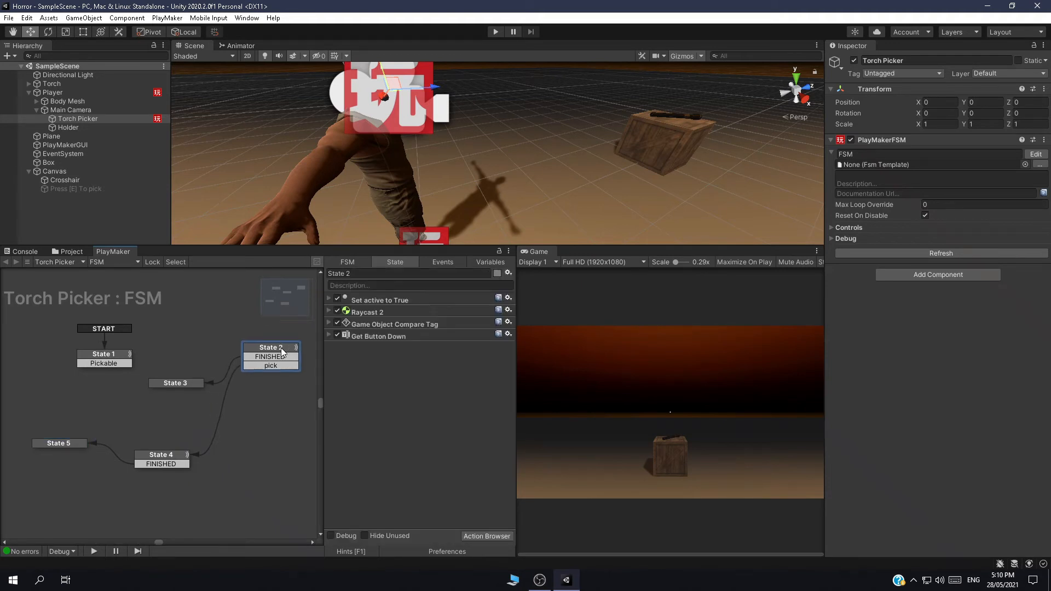
left_click_drag(176, 390, 242, 344)
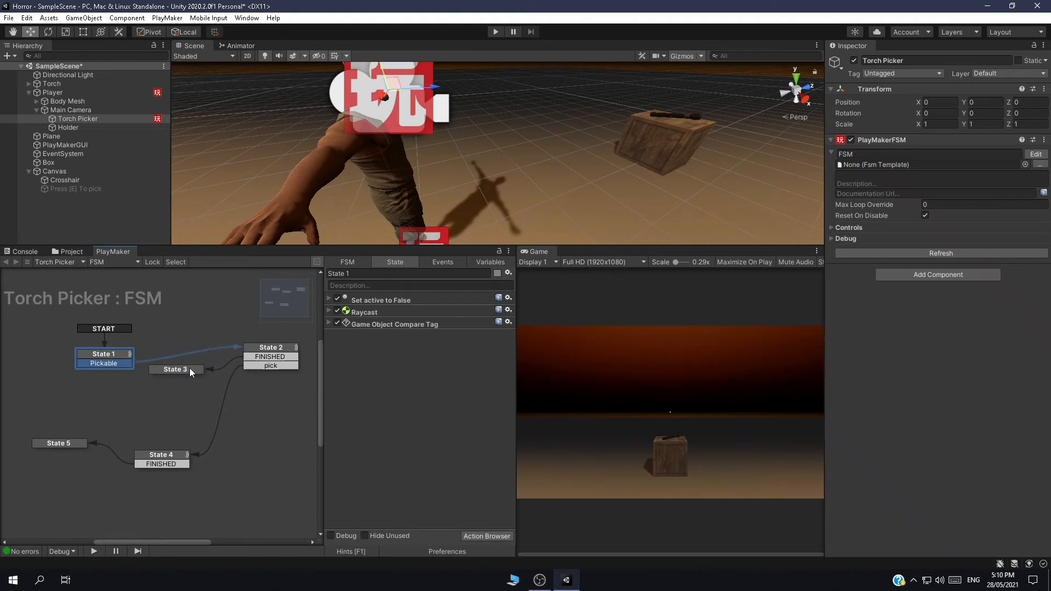
left_click_drag(189, 368, 182, 389)
Add a Set Game Object action to State 3.
left_click(494, 536)
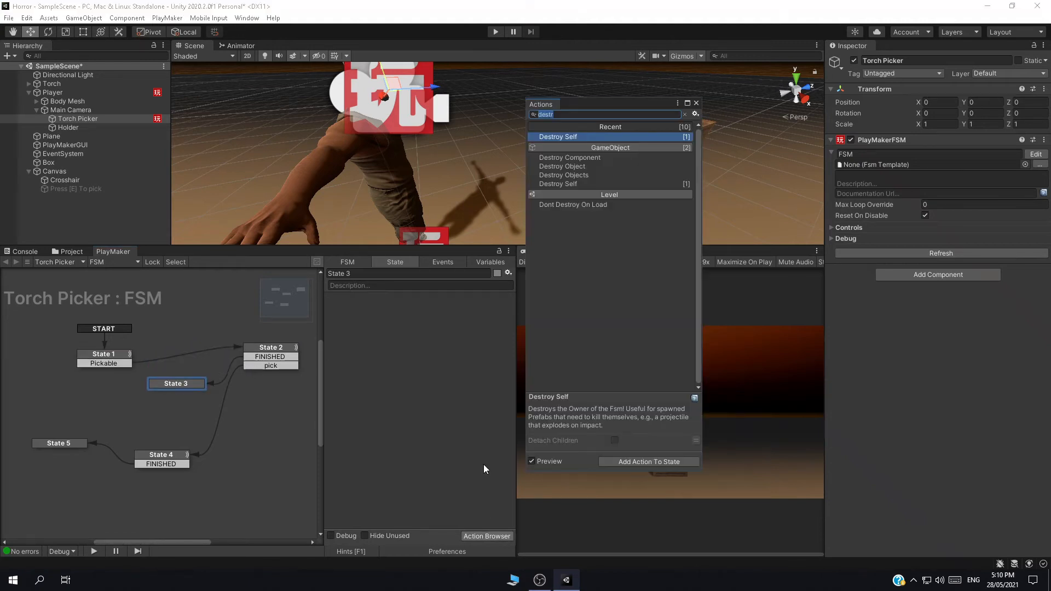
type("set")
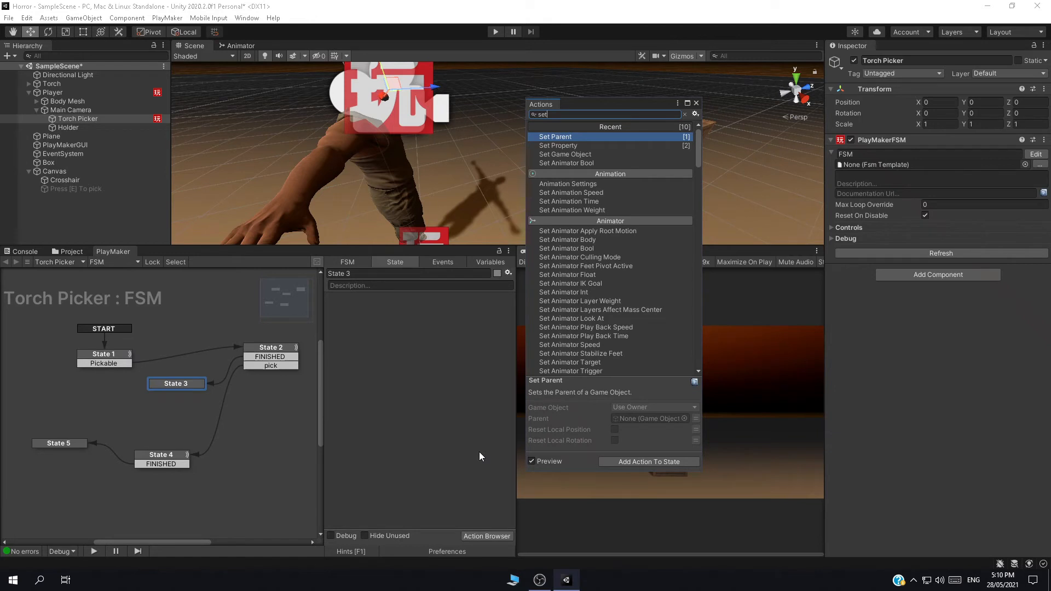
key("Down")
key("Down")
key("Return")
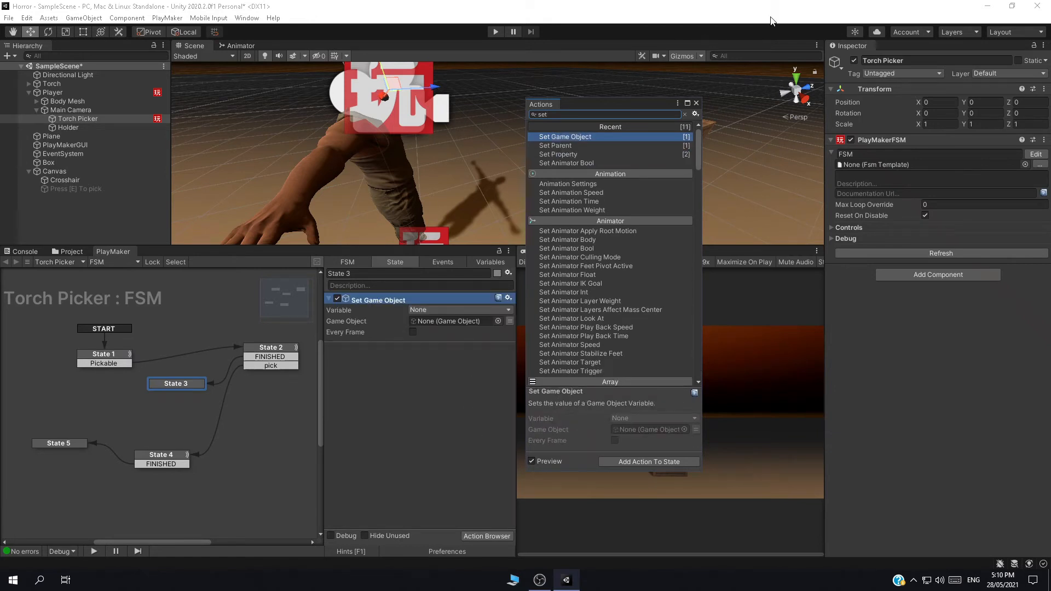
left_click(696, 103)
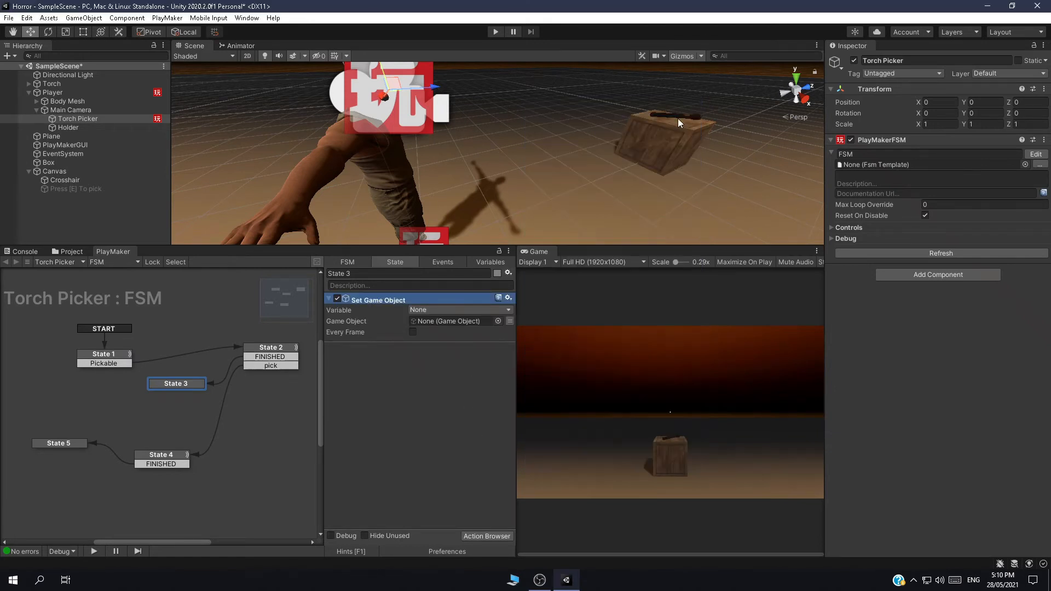
Configure State 3's Set Game Object action with the Torch variable, a None variable as its game object, and Every Frame enabled.
left_click(448, 309)
left_click(472, 330)
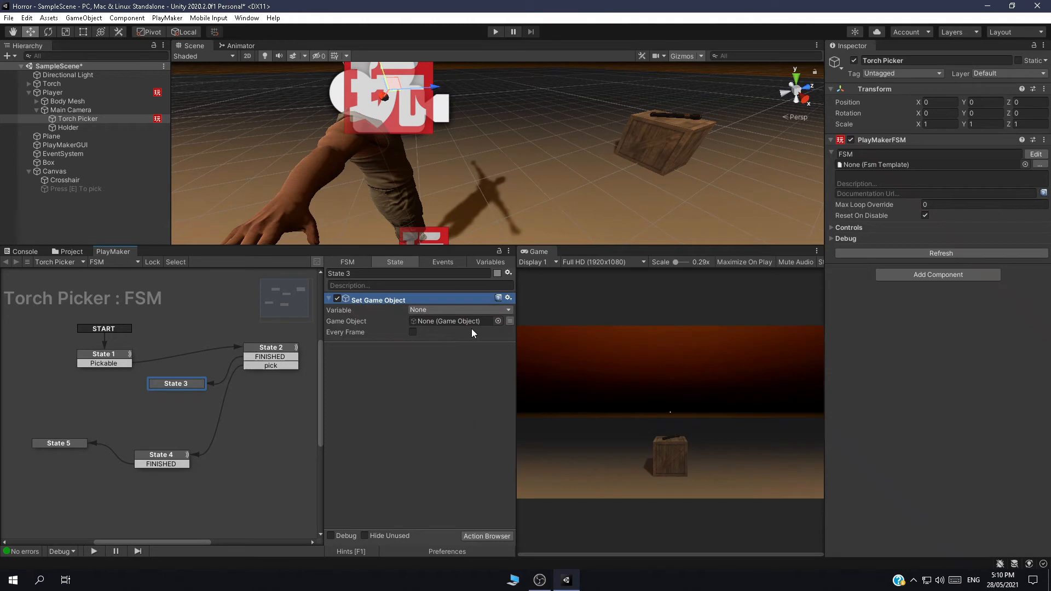
left_click(507, 321)
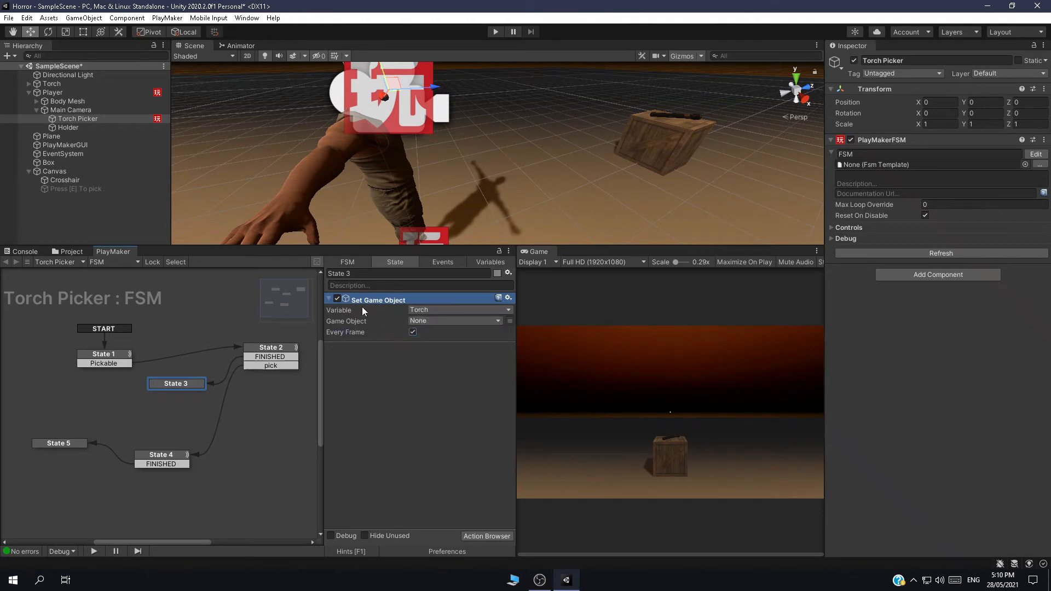
left_click(331, 300)
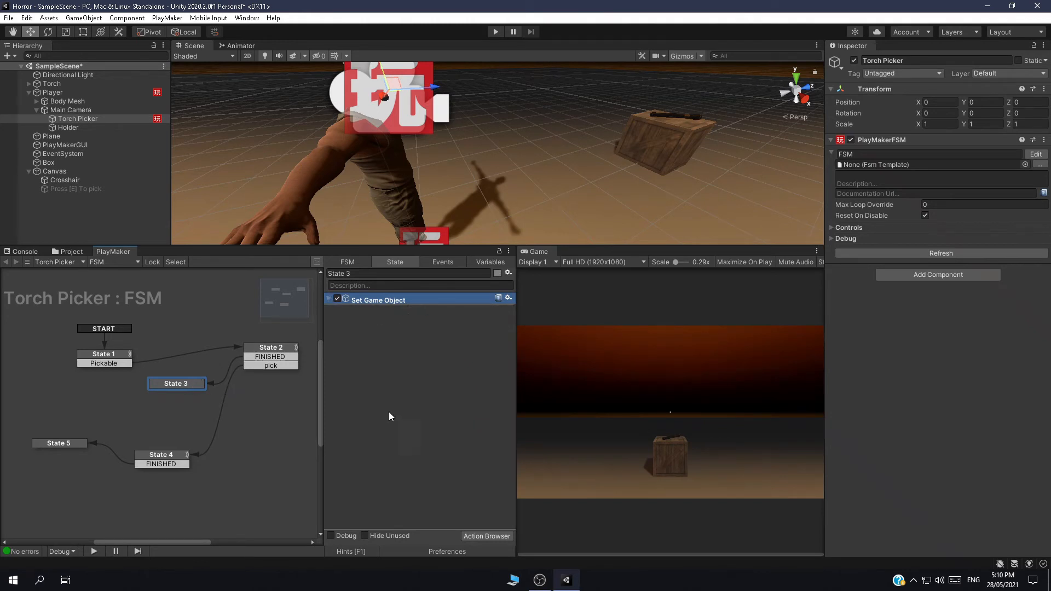
Add a Next Frame Event action to State 3 below Set Game Object, sending the FINISHED event.
left_click(491, 535)
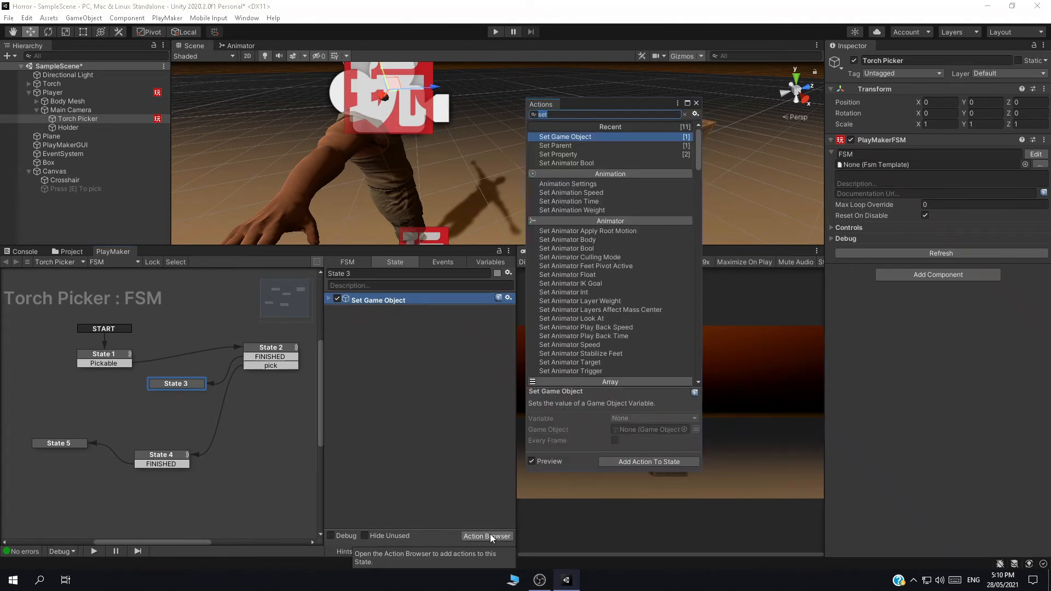
type("ne")
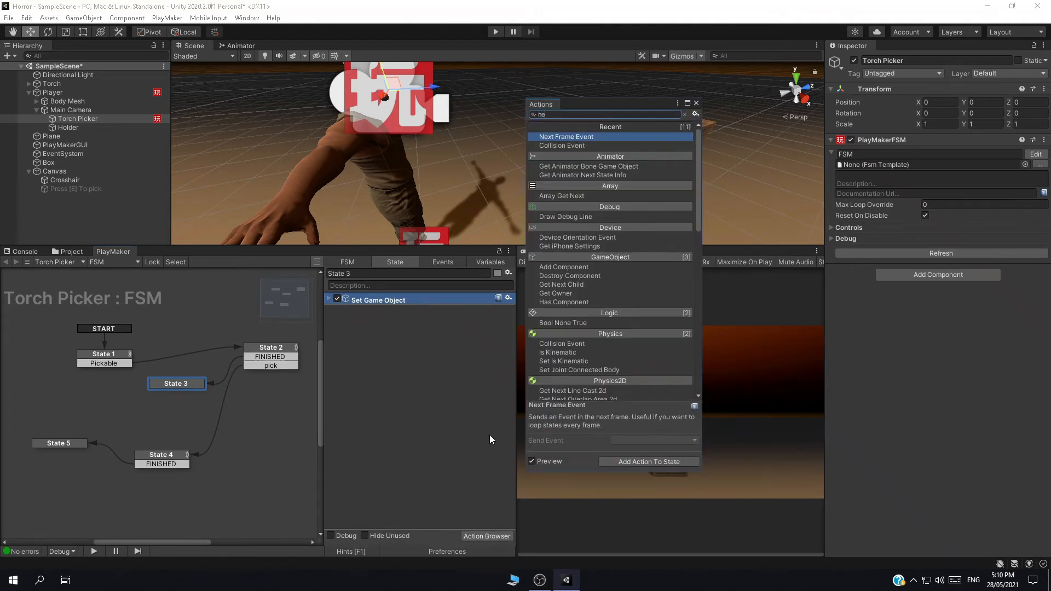
type("x")
key("Return")
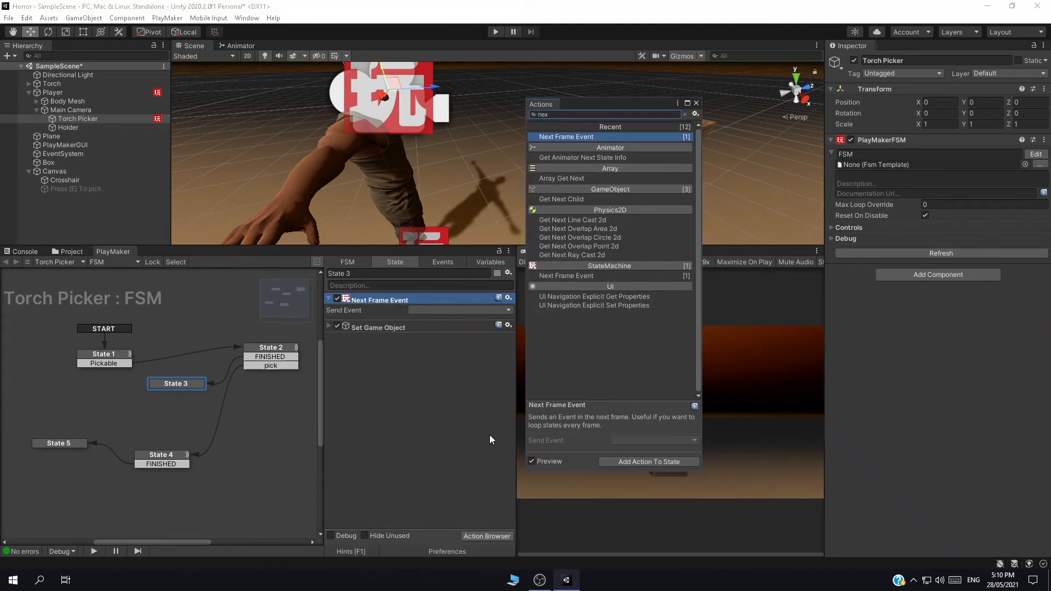
left_click(696, 103)
left_click_drag(449, 301, 427, 323)
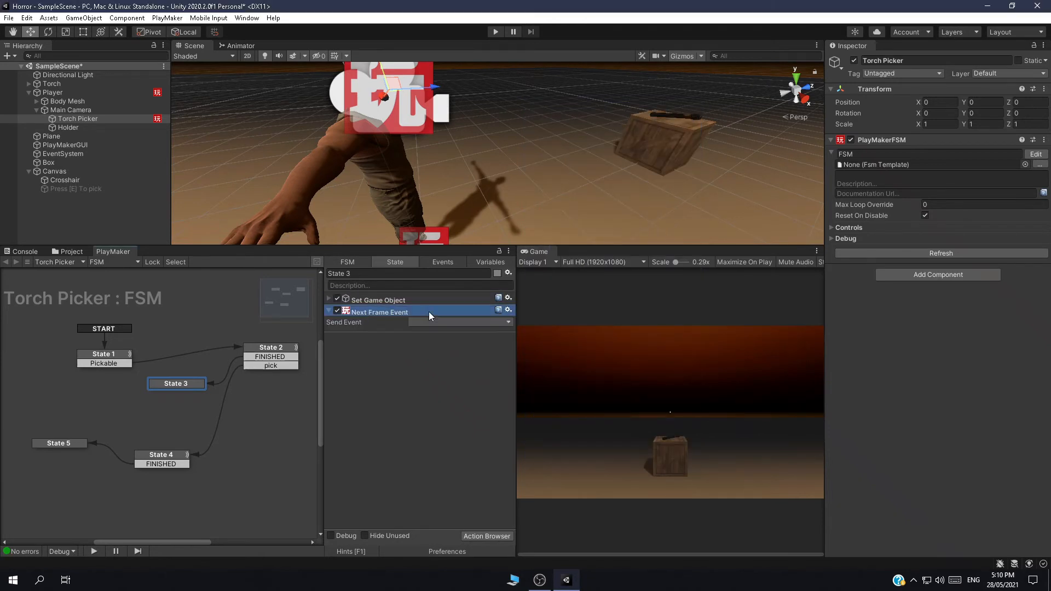
left_click(460, 322)
left_click(432, 343)
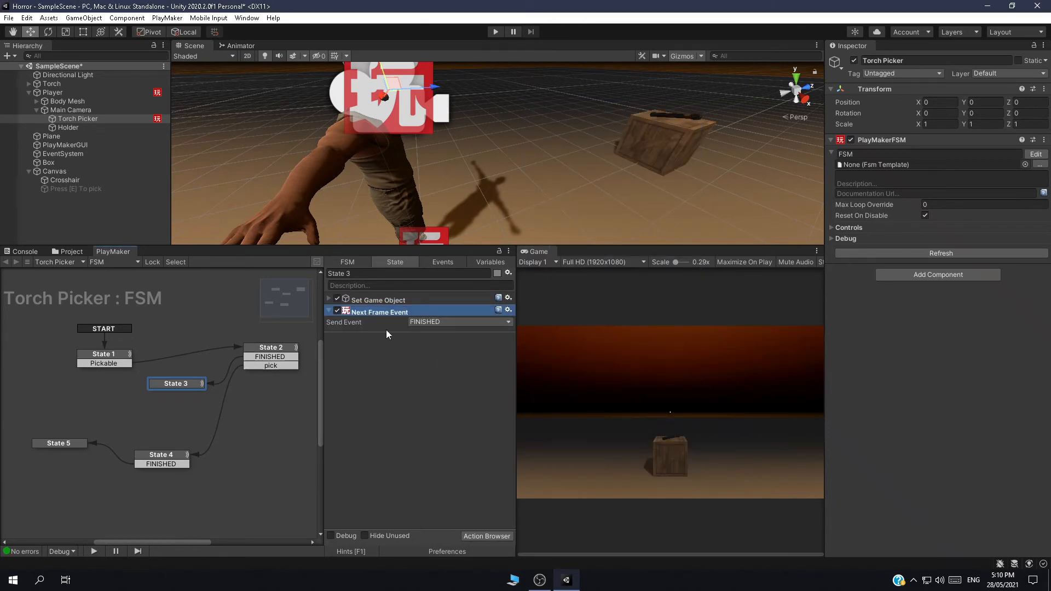
Give State 3 a FINISHED transition linked back to State 1 and adjust State 3's placement in the graph.
left_click(178, 385, "ctrl")
left_click_drag(169, 393, 128, 355)
left_click_drag(193, 376, 200, 367)
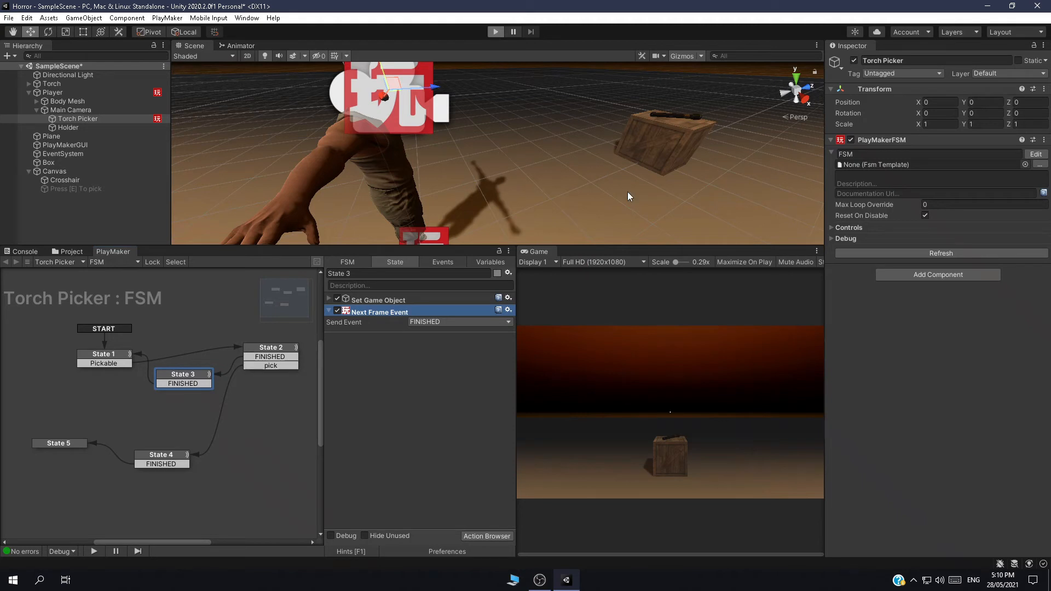
Play-test the scene by walking the player to the crate and picking up the torch, and stop the game.
key("ctrl+p")
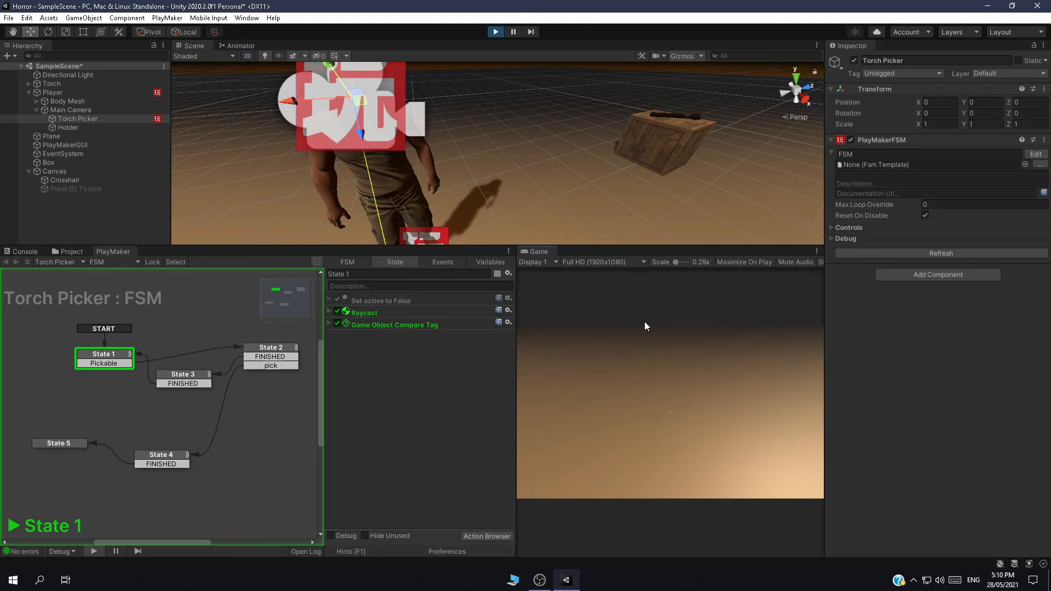
key("w")
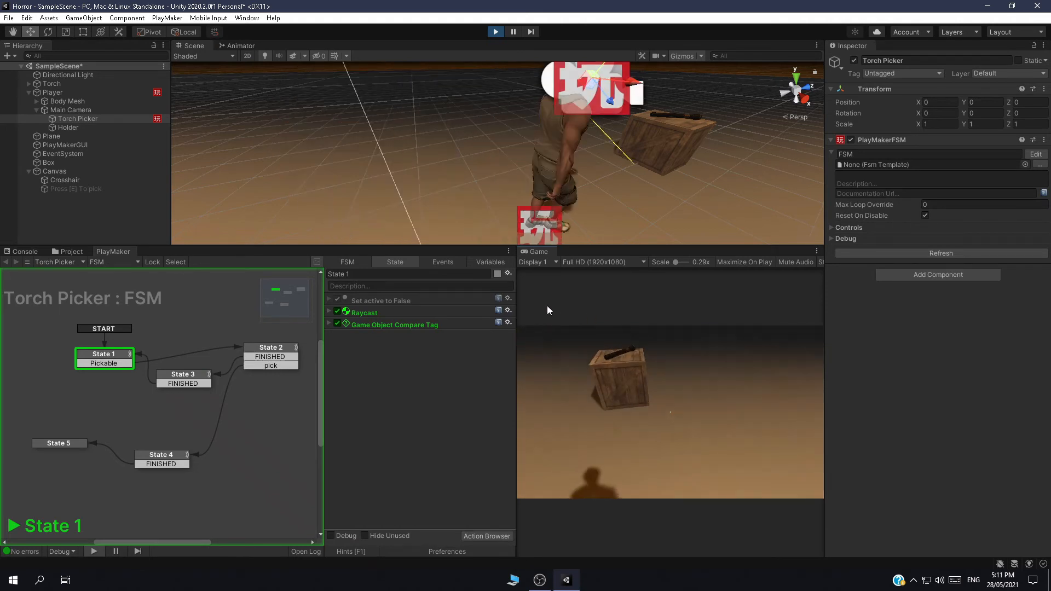
key("w")
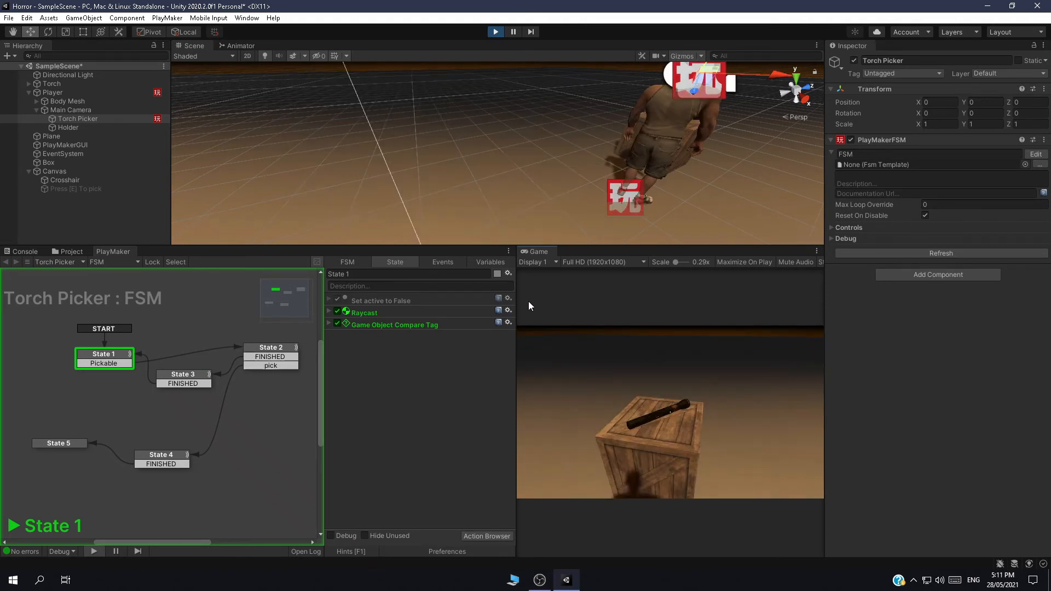
key("w")
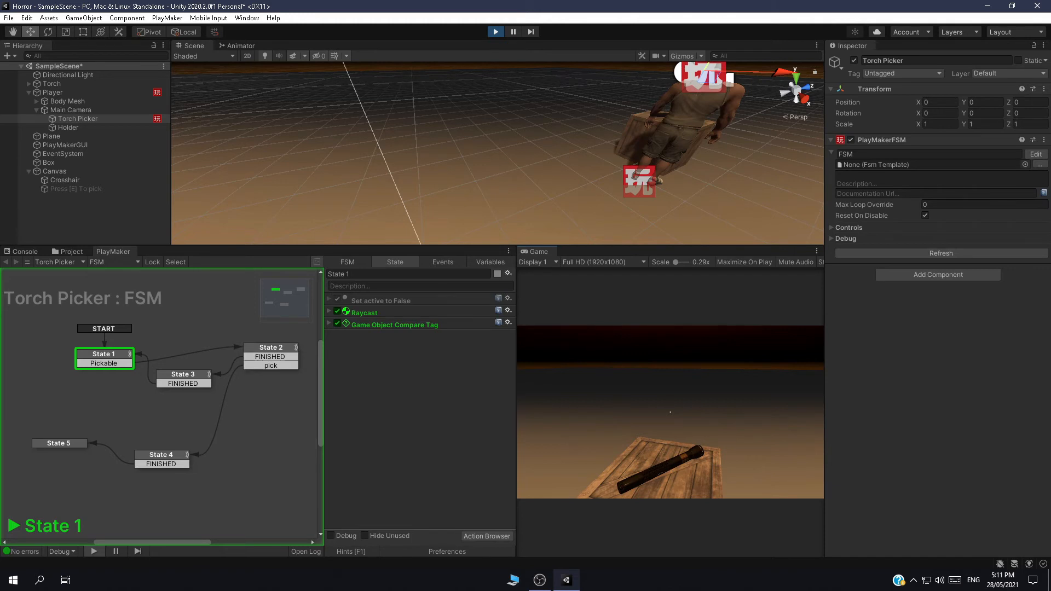
key("e")
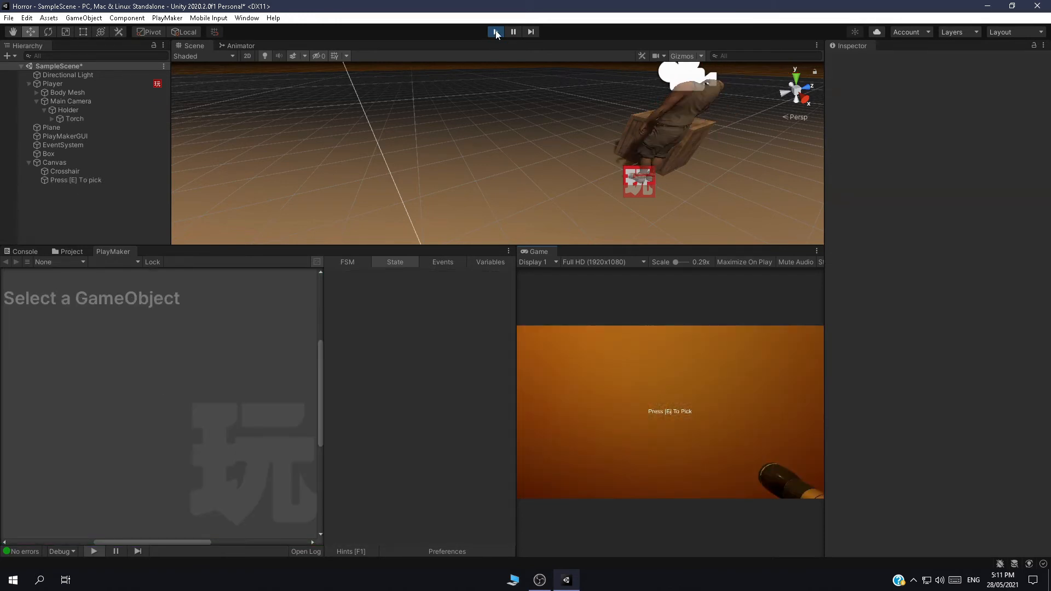
left_click(496, 32)
Temporarily activate the Press [E] To pick text, scale it up uniformly to about 1.76, and deactivate it again.
scroll(414, 153, "down", 5)
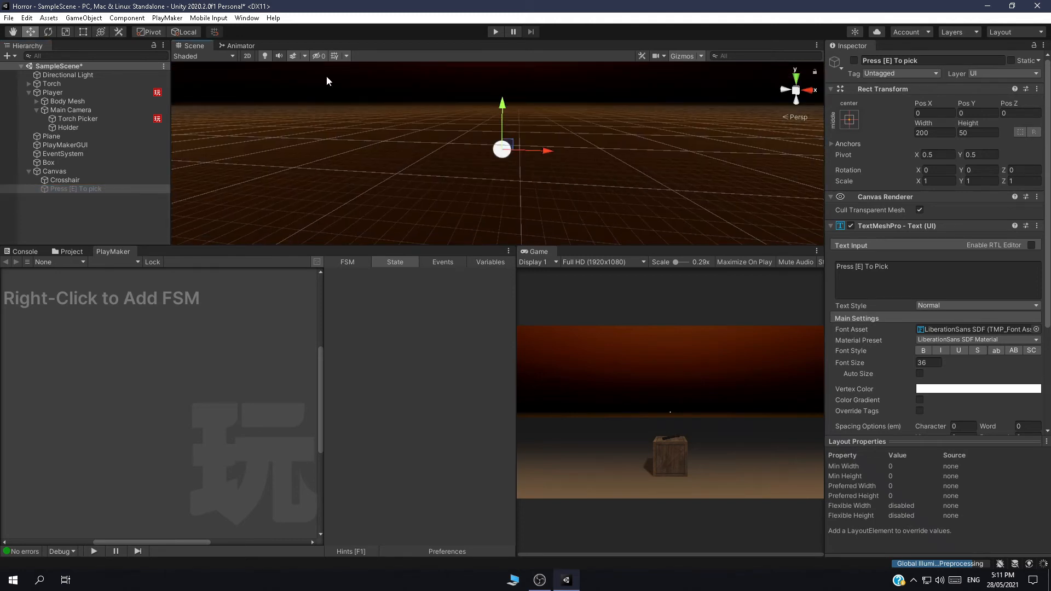
left_click(854, 60)
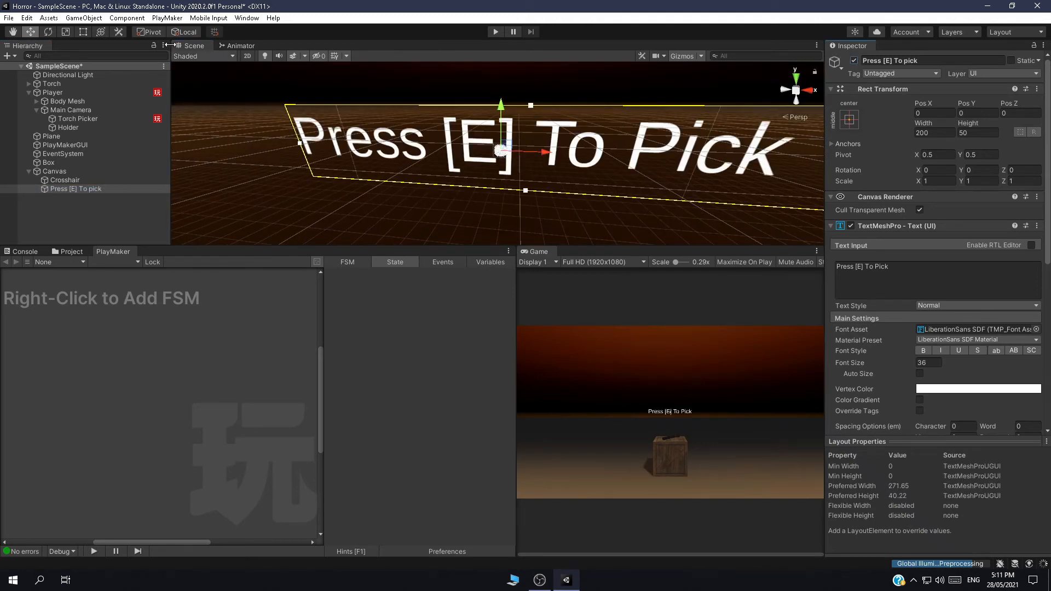
key("r")
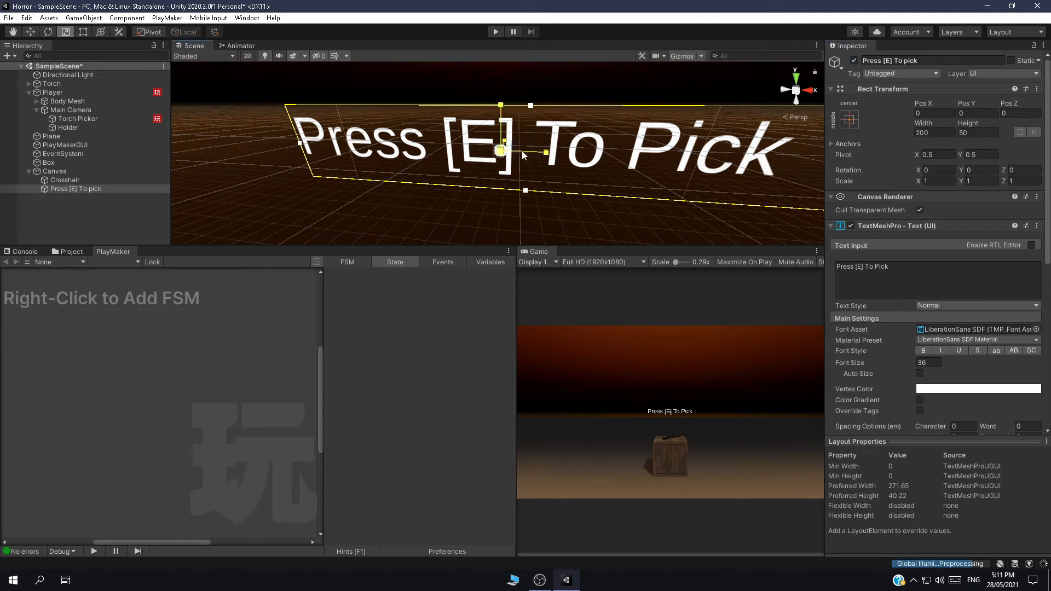
left_click_drag(522, 151, 563, 151)
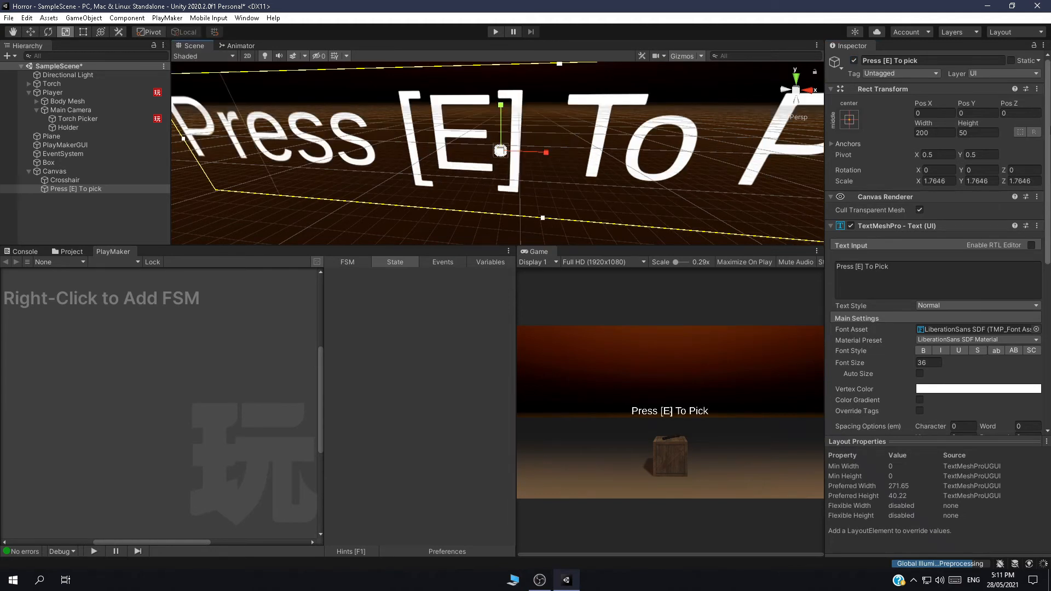
left_click(854, 60)
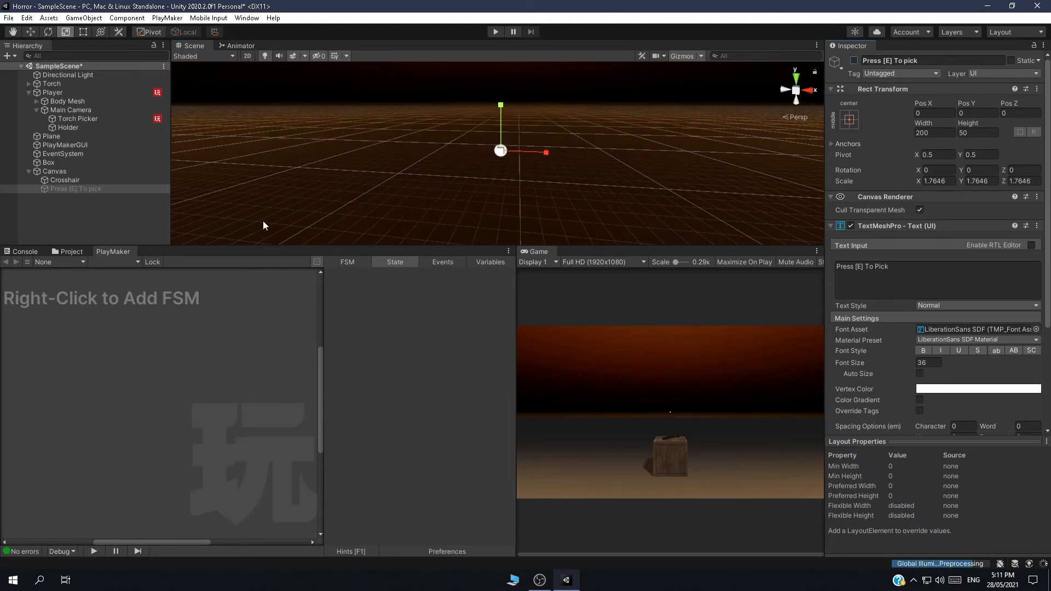
left_click(77, 108)
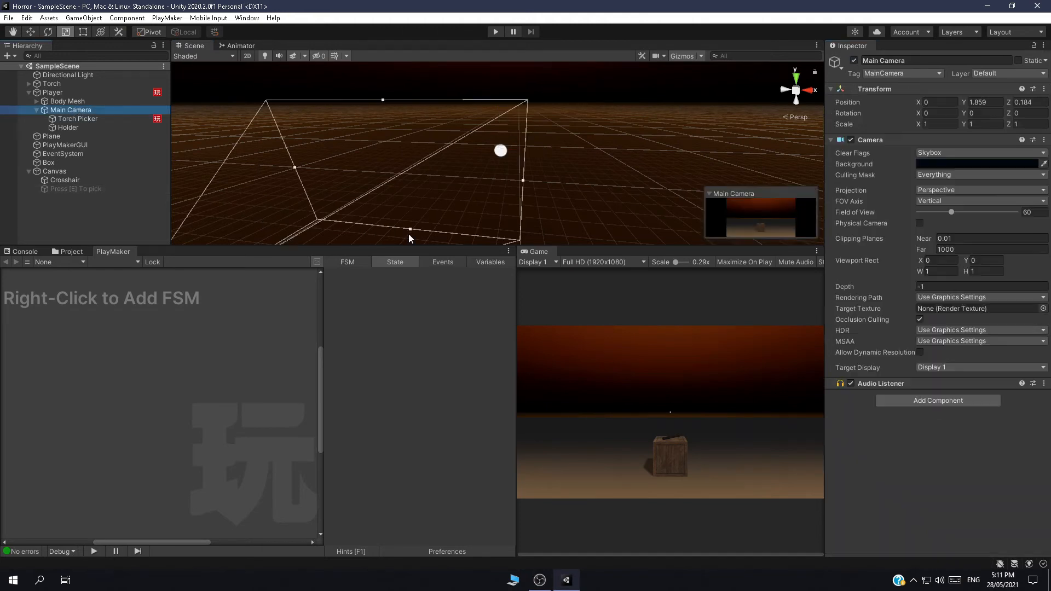
scroll(408, 234, "down", 5)
left_click_drag(422, 220, 472, 178, "alt")
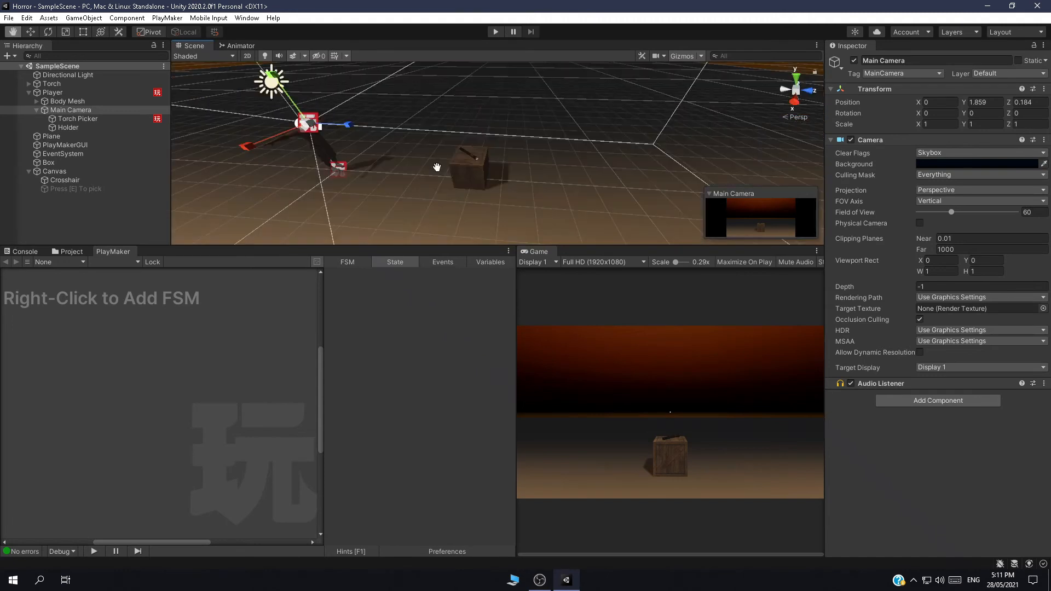
middle_click_drag(436, 166, 549, 211)
scroll(549, 211, "up", 4)
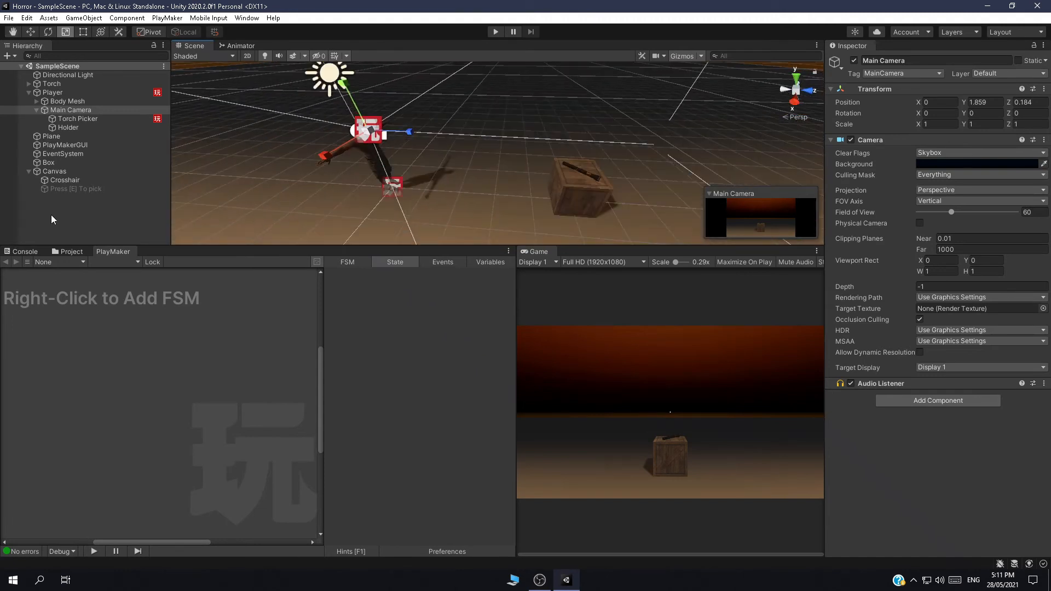
left_click(51, 214)
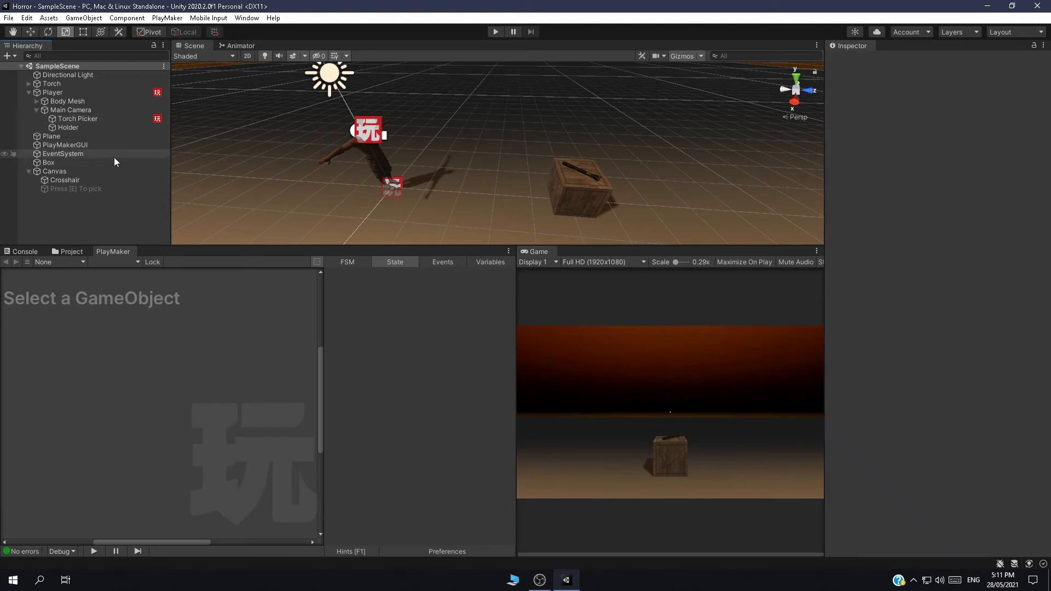
Copy the Torch Picker's Set active to False action from State 1 into State 4, placing it above Set Parent.
left_click(79, 118)
scroll(184, 425, "down", 1)
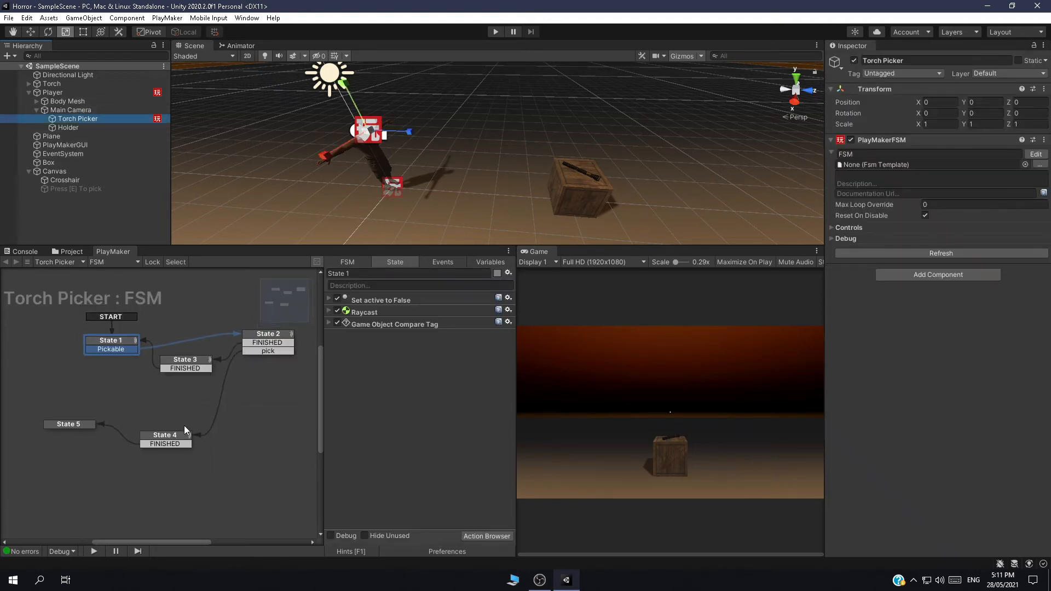
middle_click_drag(113, 428, 147, 429)
left_click(396, 297)
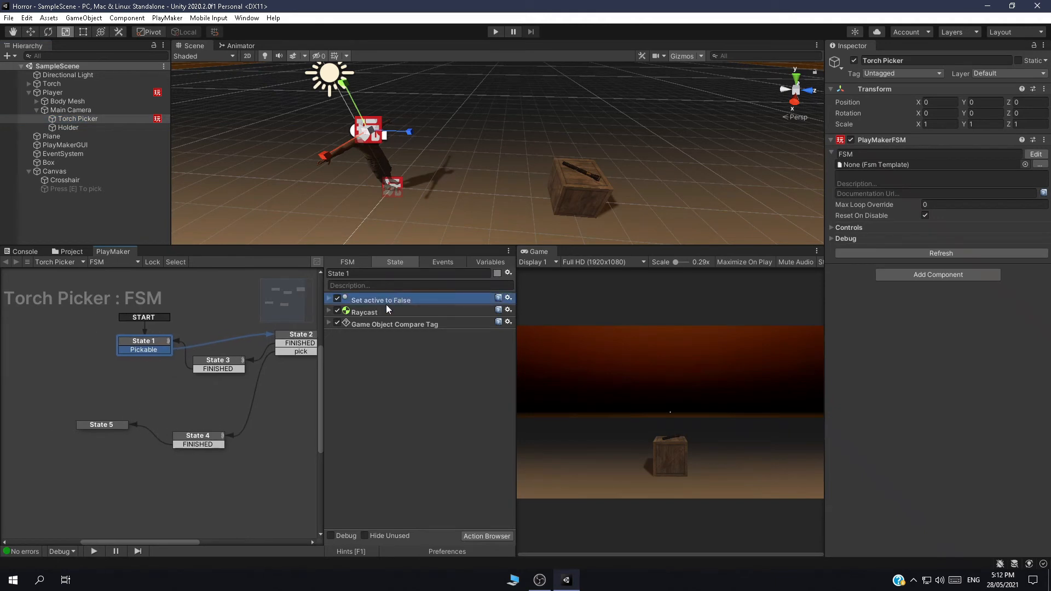
left_click(200, 438)
left_click(406, 302)
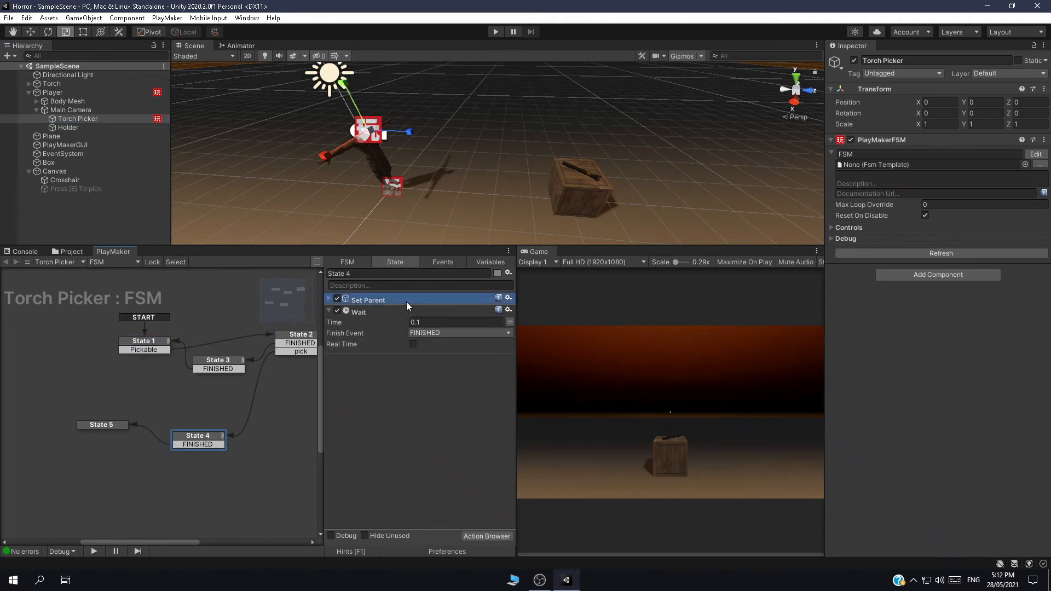
left_click(385, 311)
left_click_drag(385, 311, 355, 298)
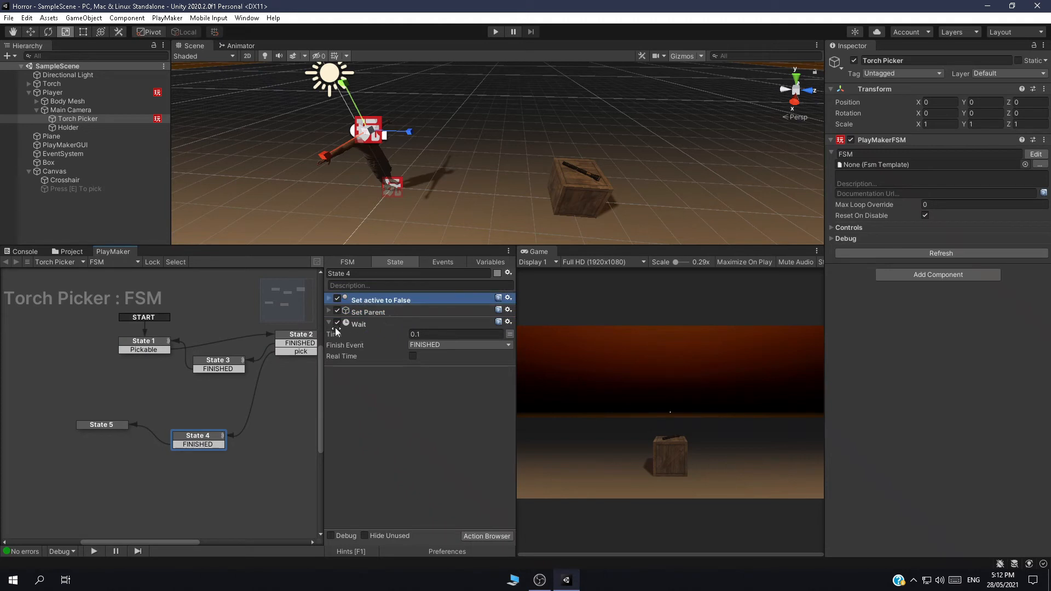
left_click(328, 323)
Play-test the torch pickup again to check that the pick prompt hides, and exit play mode.
left_click(495, 31)
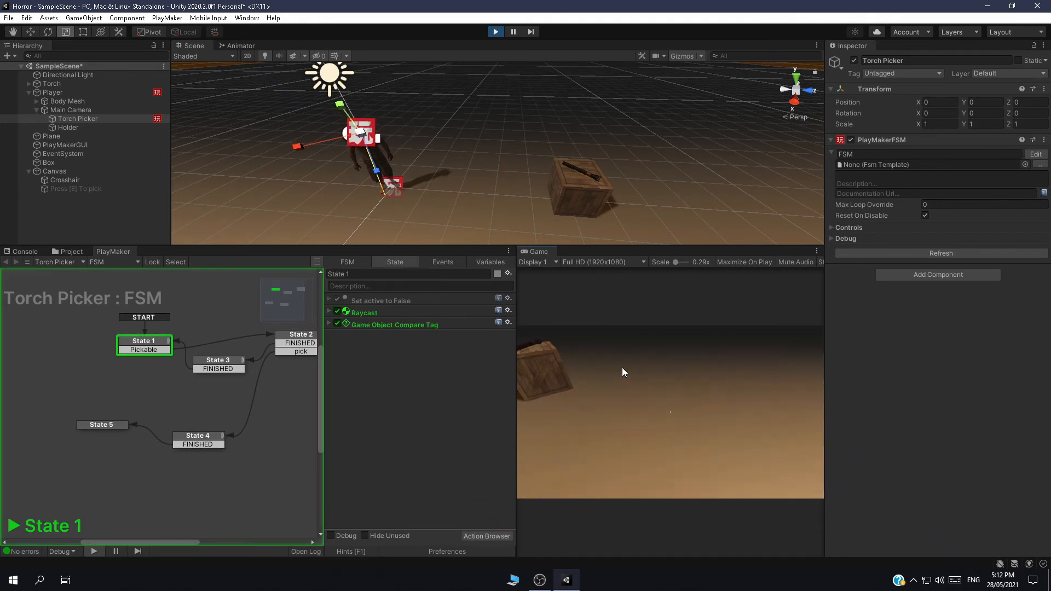
key("w")
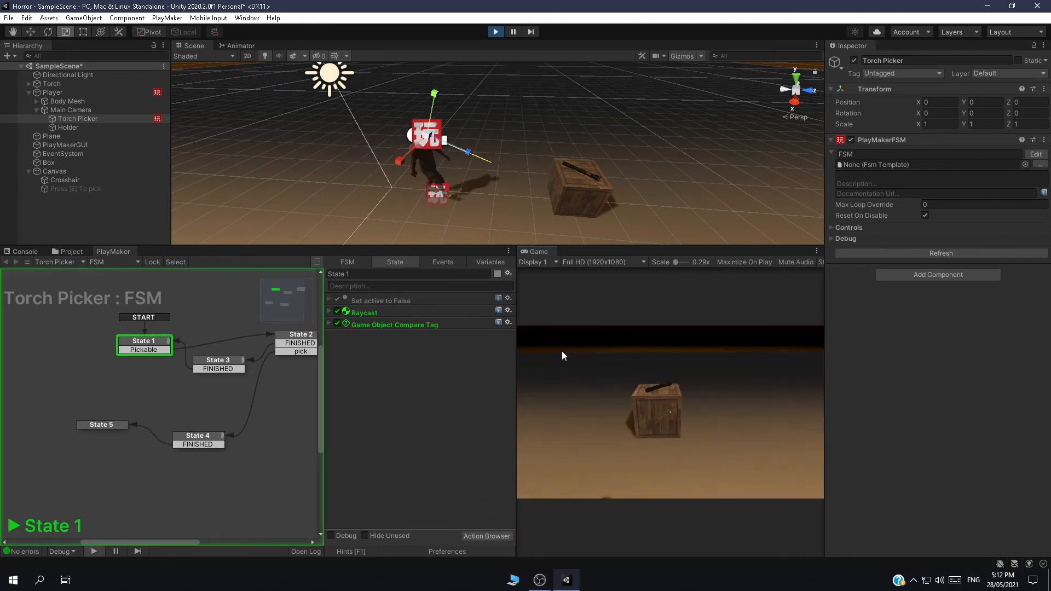
key("w")
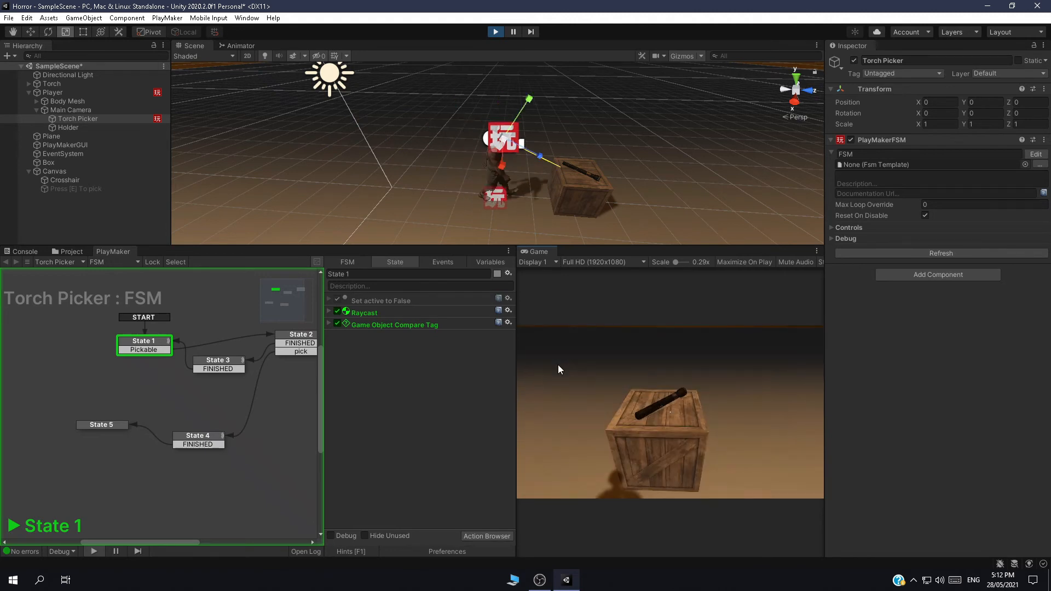
key("w")
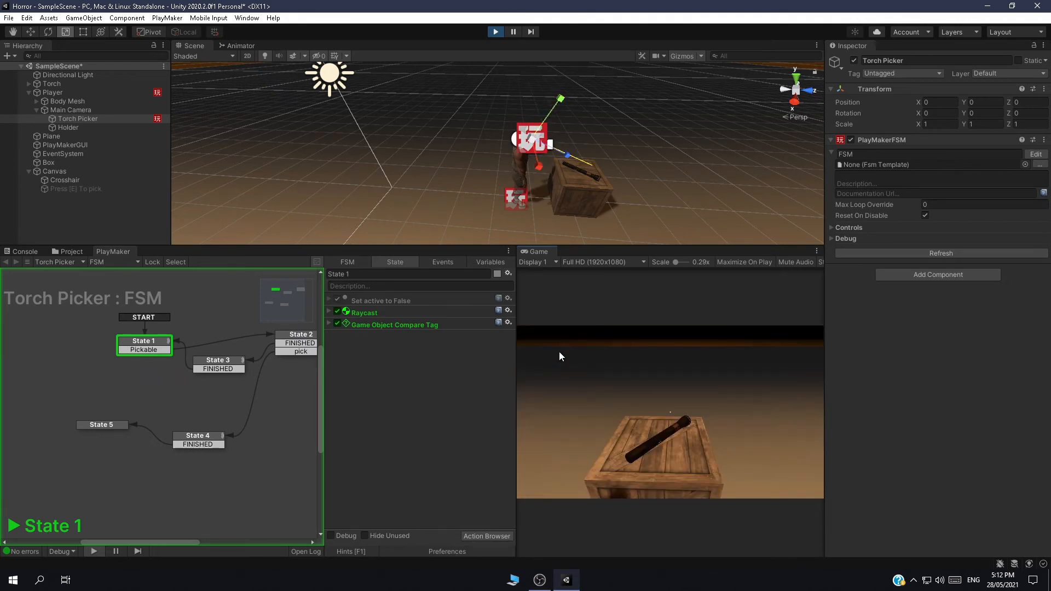
key("e")
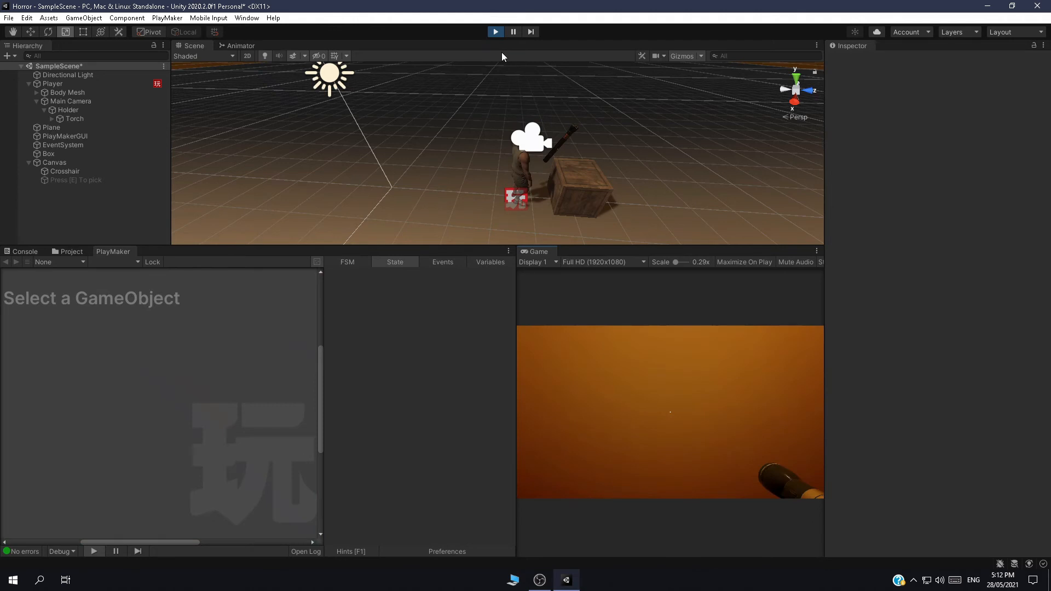
key("ctrl+p")
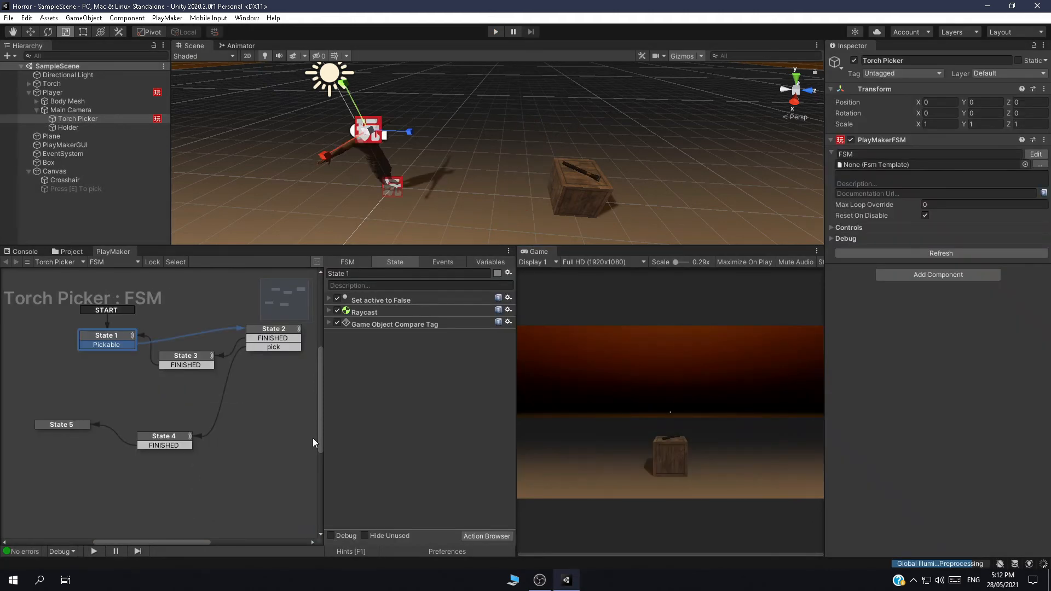
Add a PlayMakerFSM component to the Torch object and open its FSM for editing.
middle_click_drag(242, 419, 217, 434)
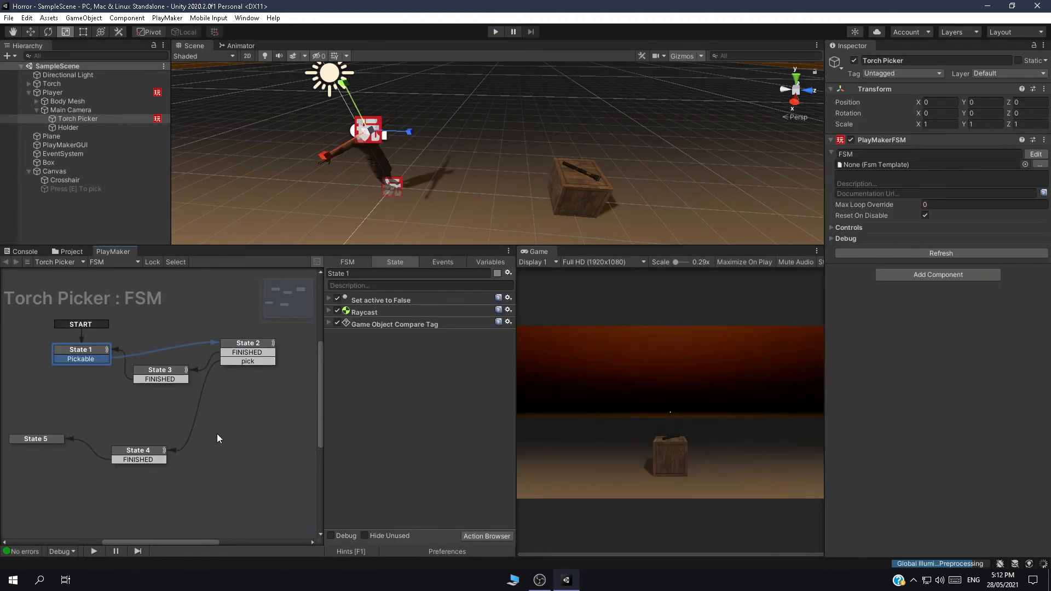
middle_click_drag(217, 434, 273, 401)
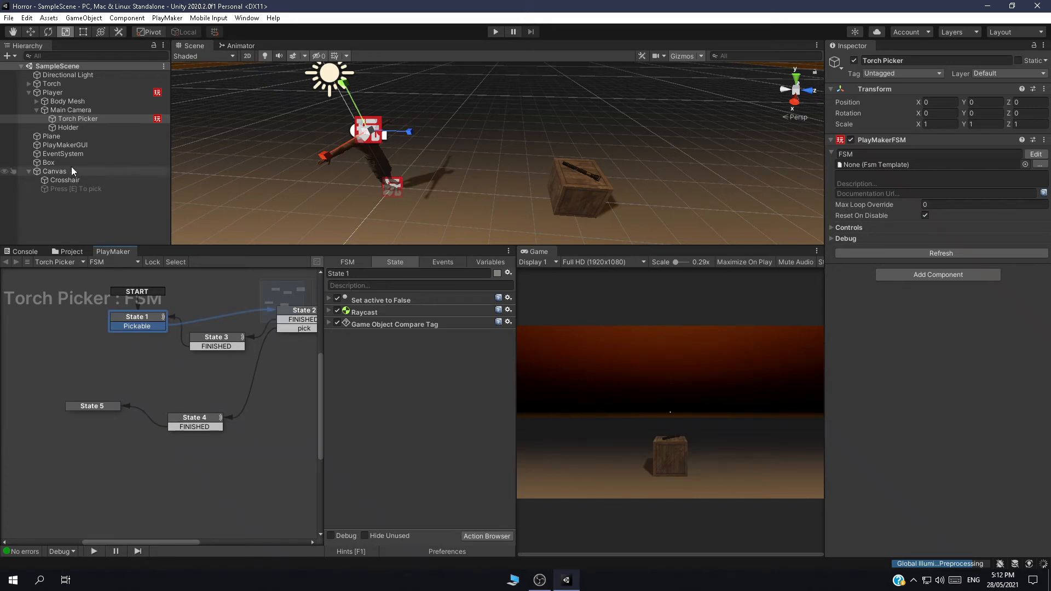
left_click(70, 84)
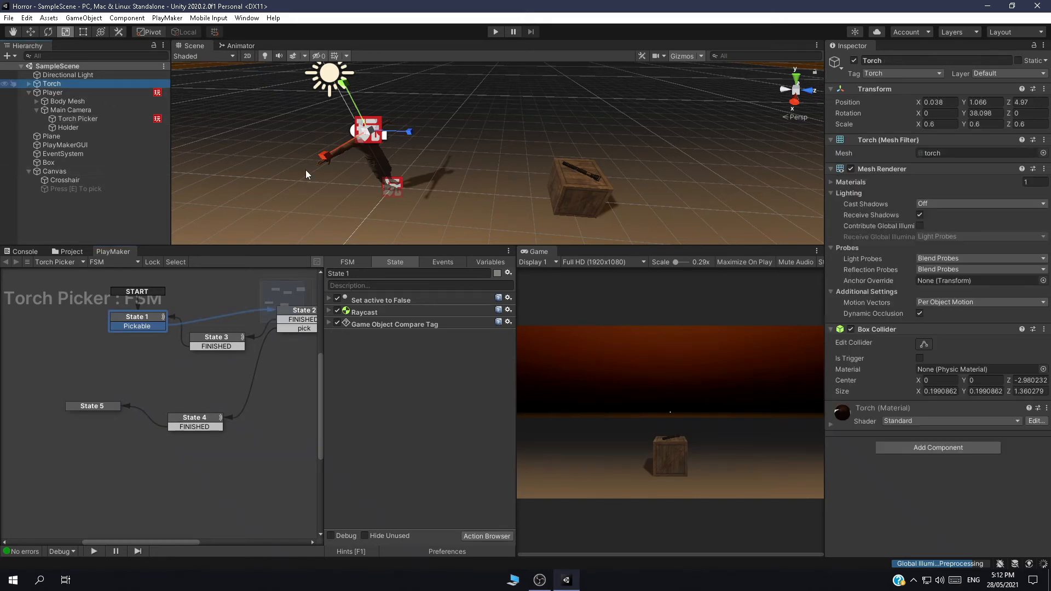
left_click(937, 449)
left_click(927, 429)
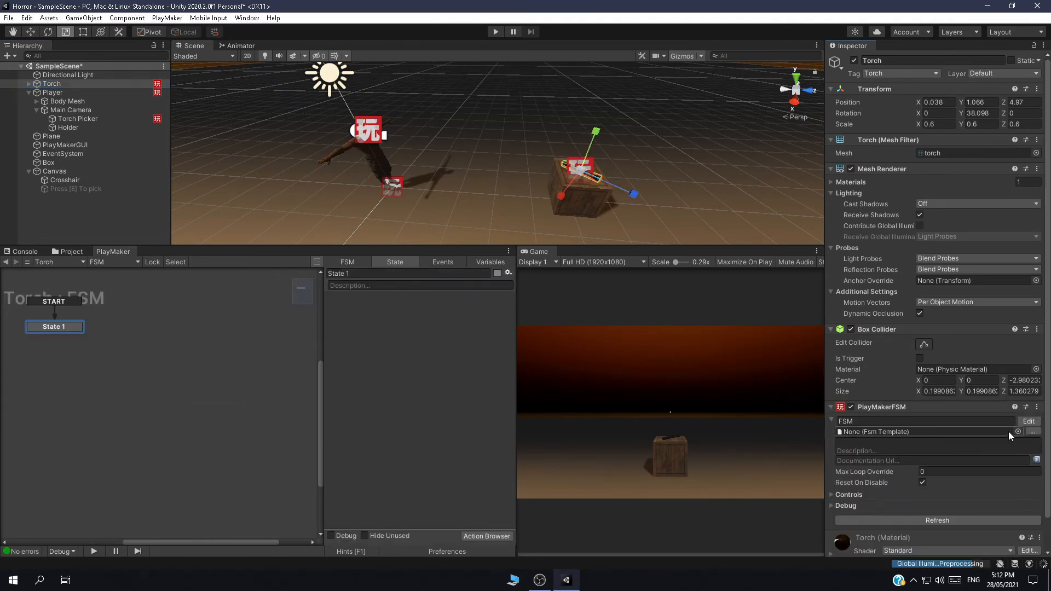
left_click(1029, 421)
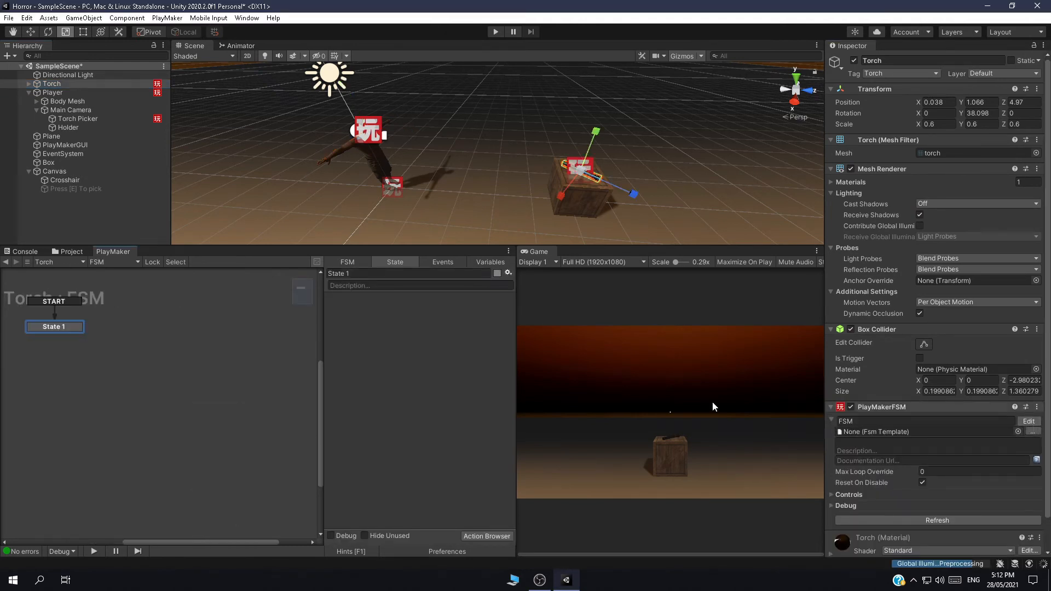
Add a Get Button Down action to State 1 of the Torch FSM.
left_click(487, 536)
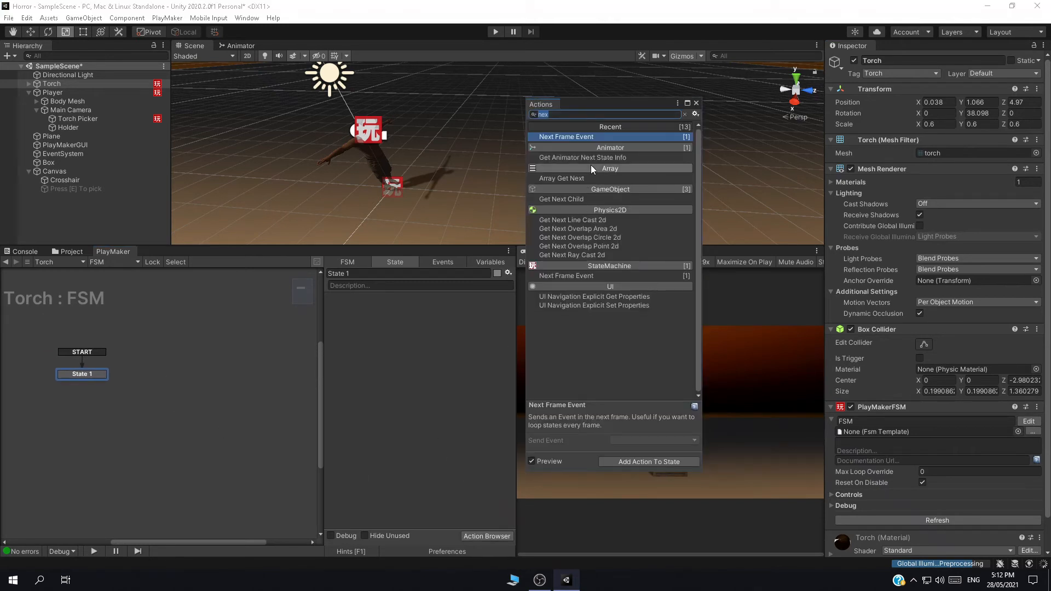
type("get")
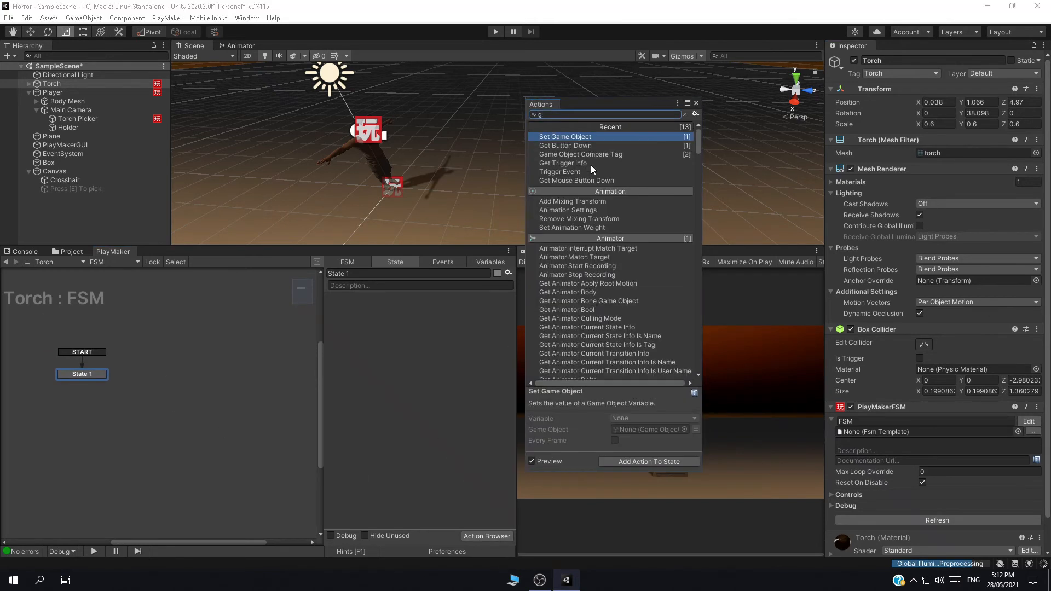
left_click(696, 103)
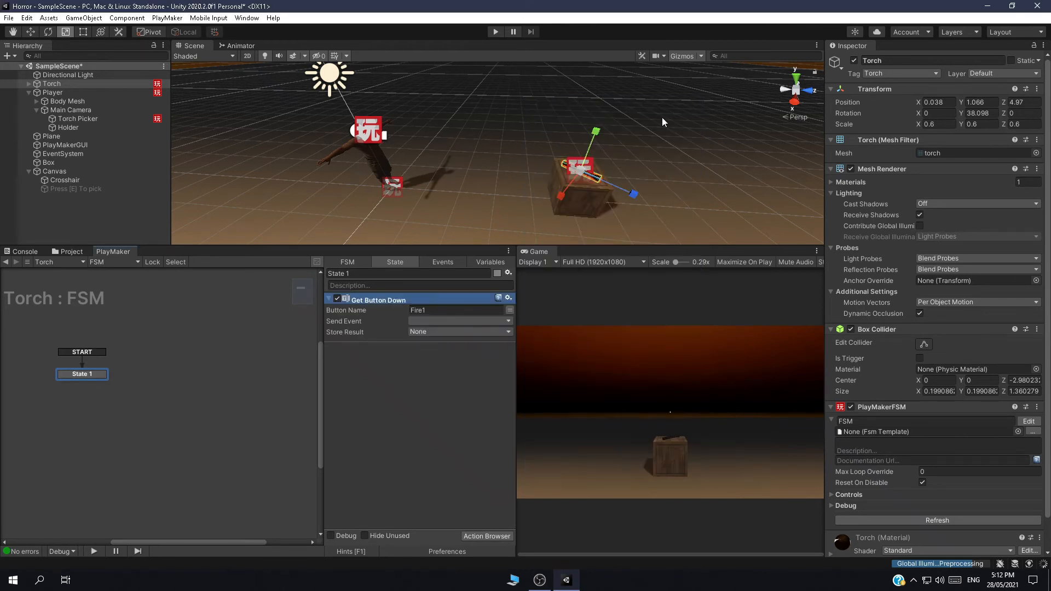
Add a Set Property action to State 1 that sets the torch's Spot Light active to False, placed above Get Button Down.
left_click(28, 84)
left_click_drag(57, 92, 397, 367)
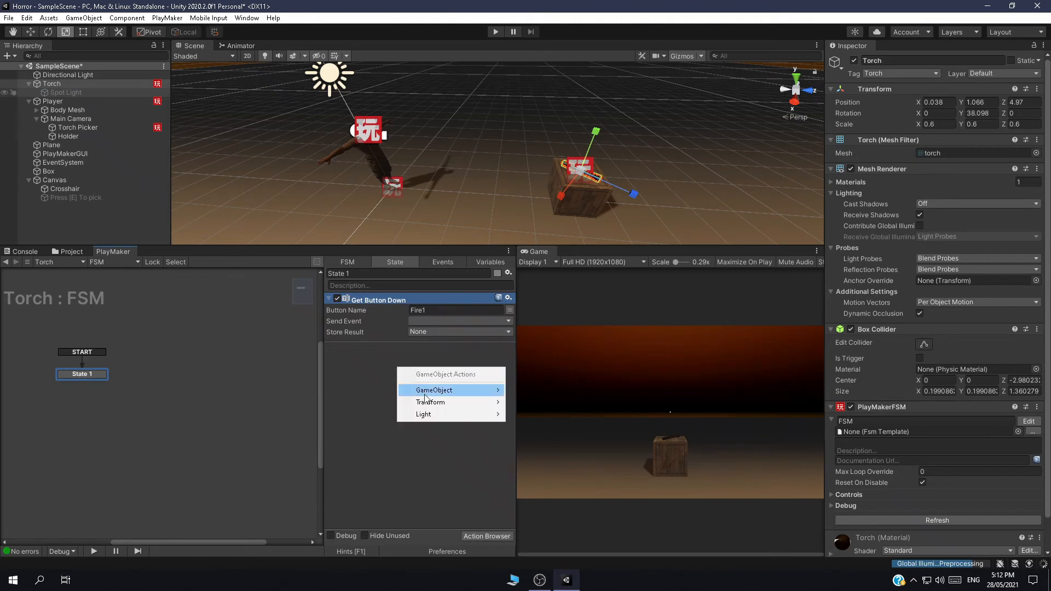
mouse_move(458, 390)
left_click(539, 157)
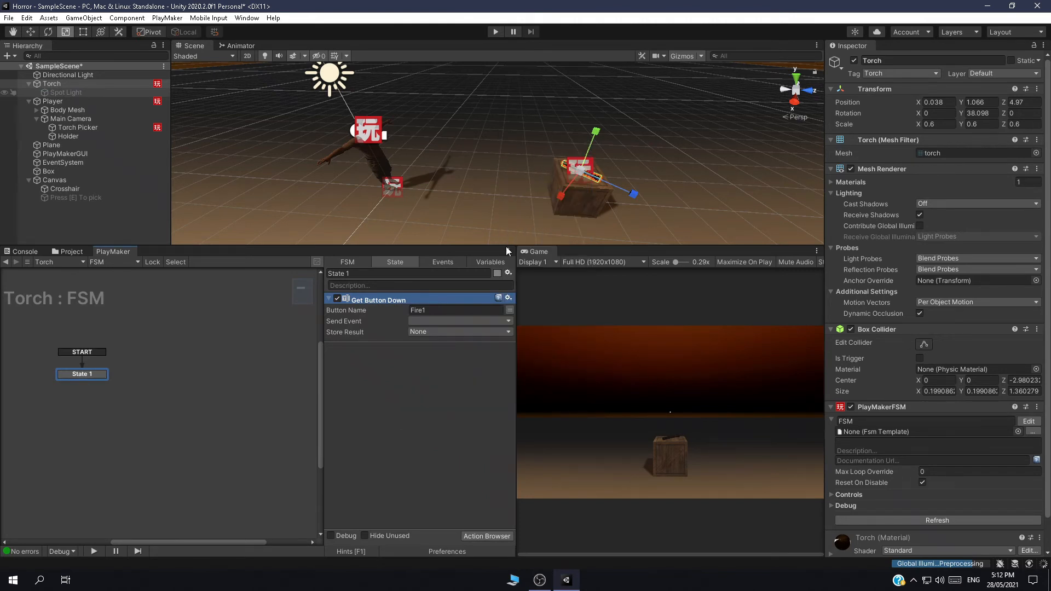
left_click(436, 380)
left_click(438, 394)
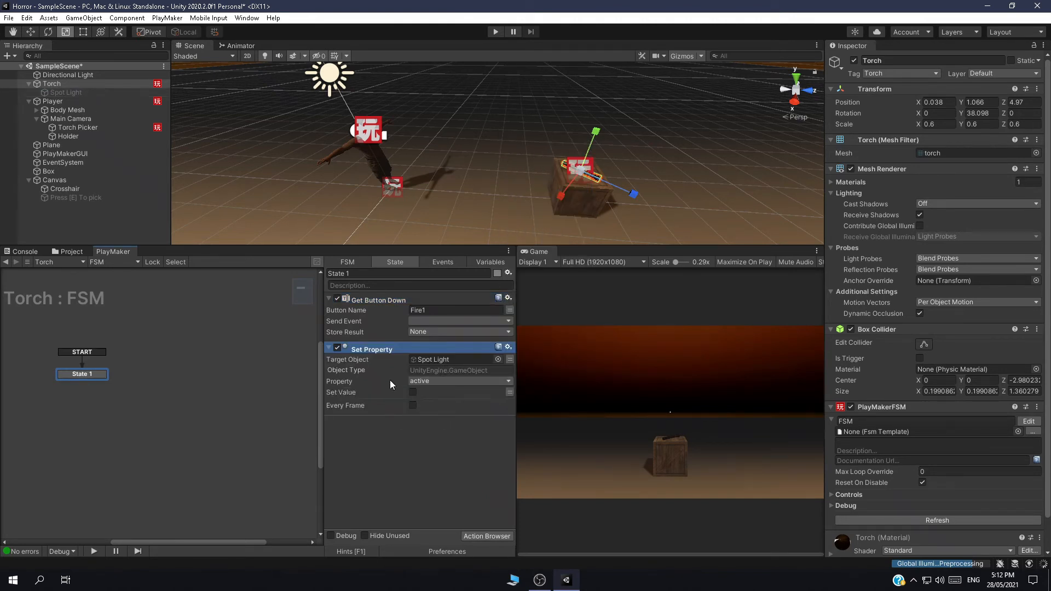
left_click(328, 348)
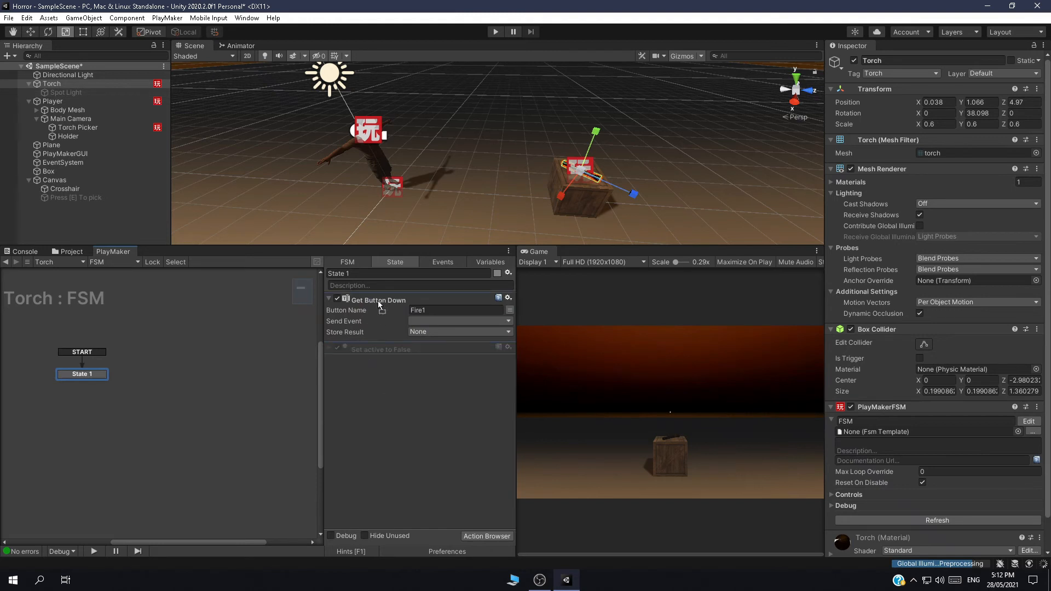
left_click_drag(379, 305, 377, 300)
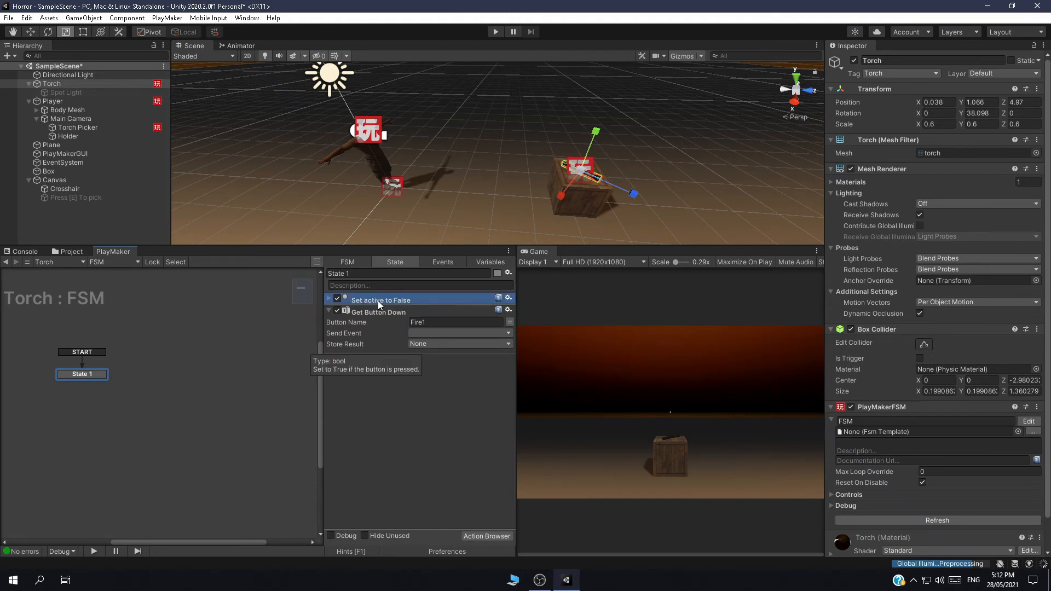
Set Get Button Down's button name to H and make it send FINISHED through a new FINISHED transition on State 1.
left_click(435, 322)
type("H")
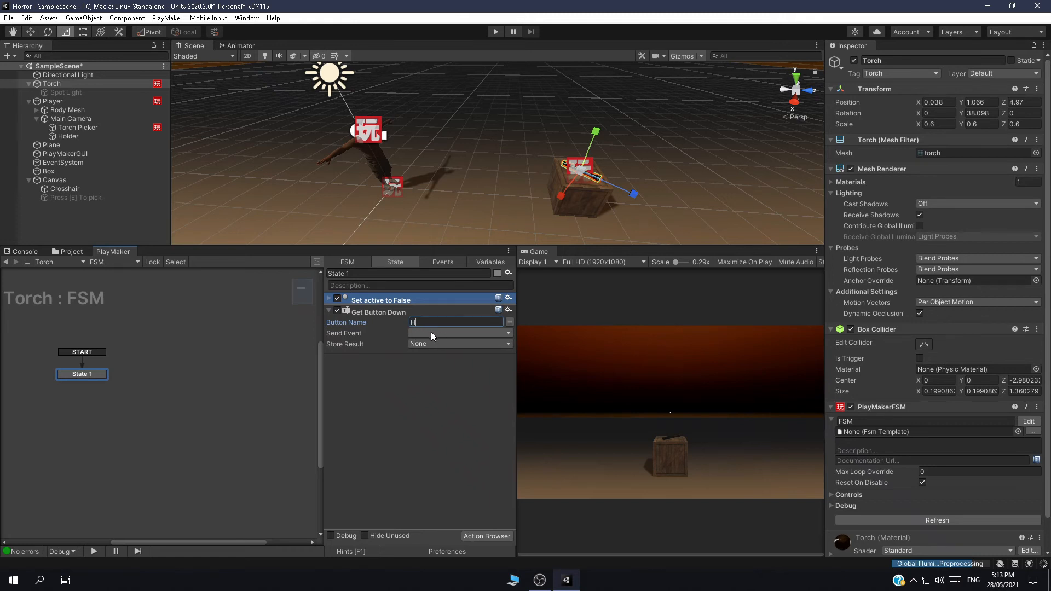
left_click(431, 332)
left_click(442, 406)
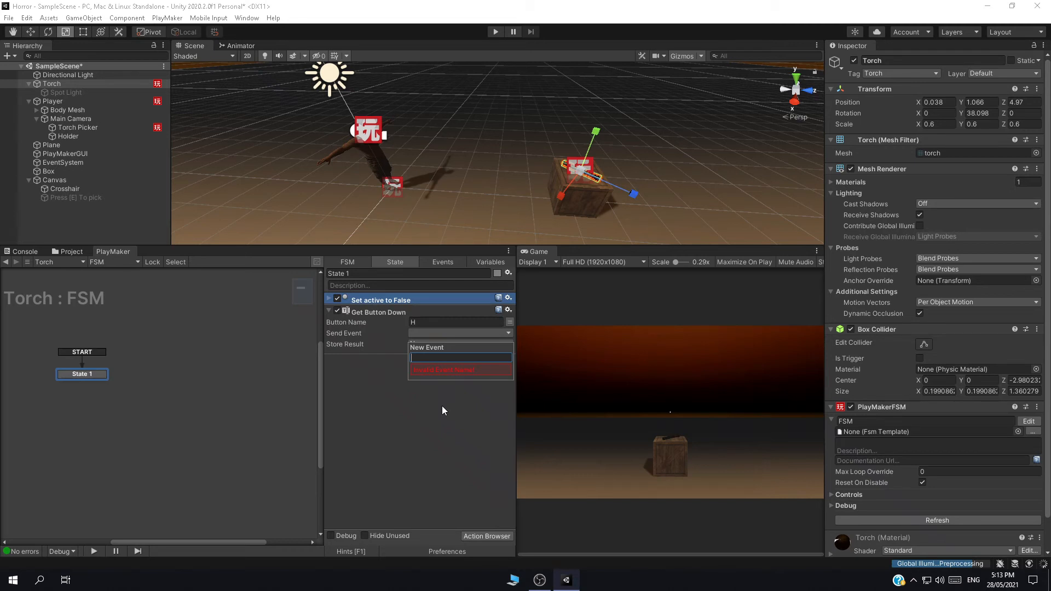
left_click(88, 376, "ctrl")
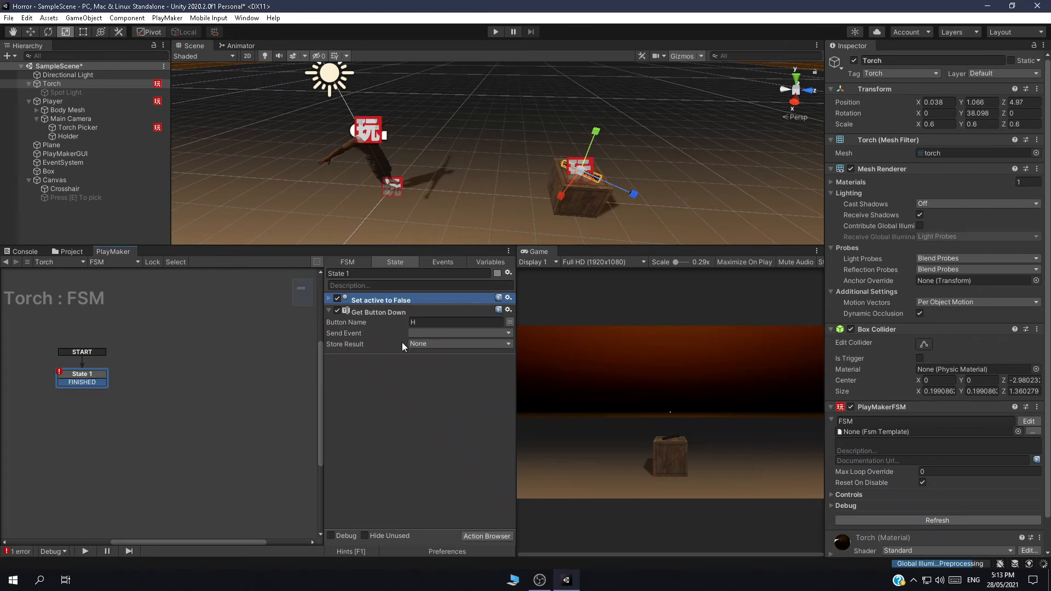
left_click(465, 334)
left_click(459, 361)
Create State 2 beside State 1 in the Torch FSM and add a Play Sound action to it.
left_click(162, 373, "ctrl")
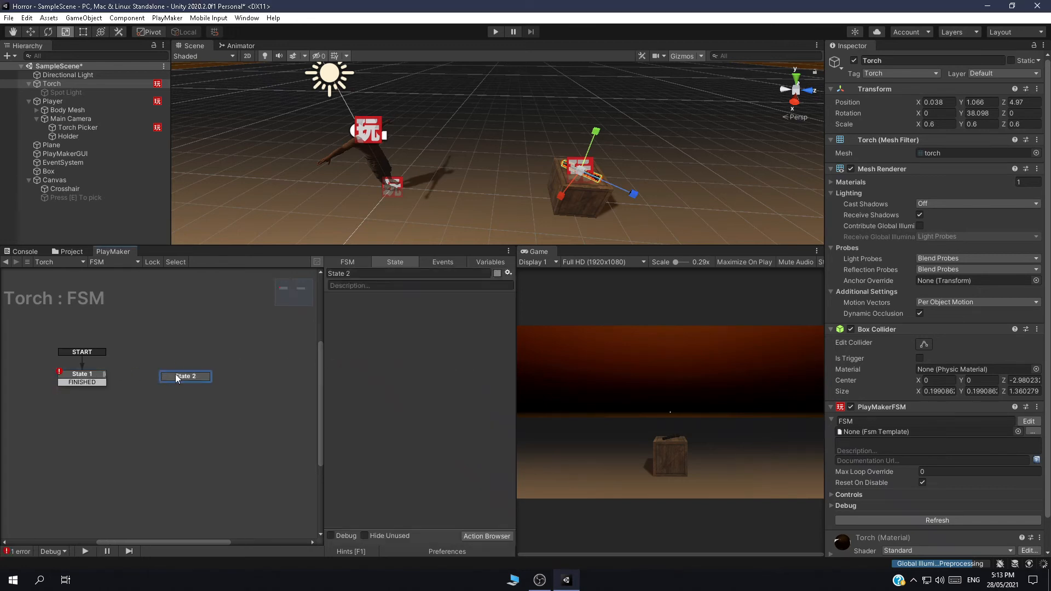
left_click(481, 531)
type("pla")
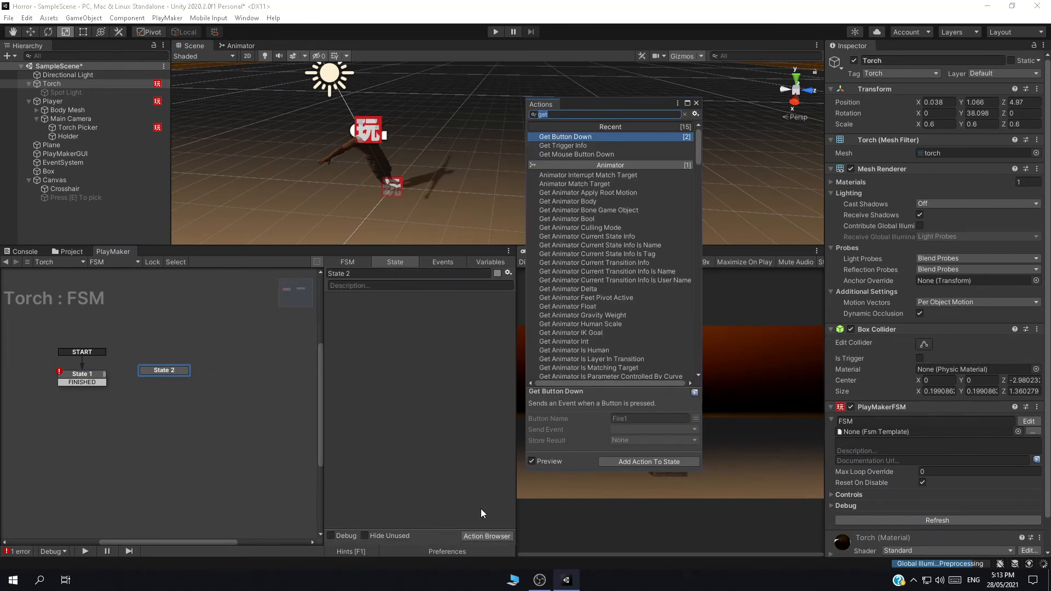
type("y")
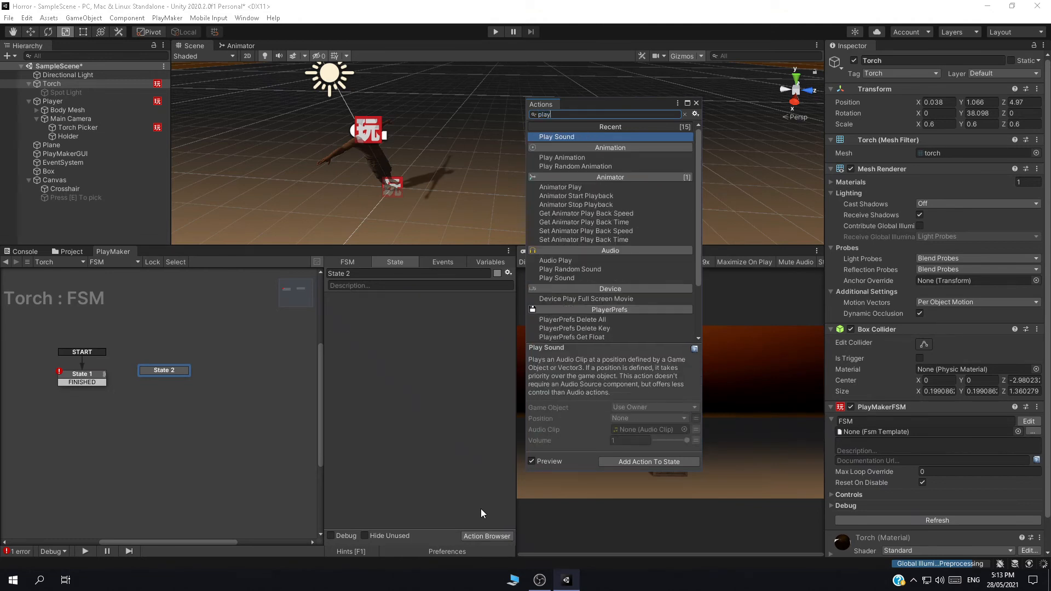
key("Return")
left_click(696, 102)
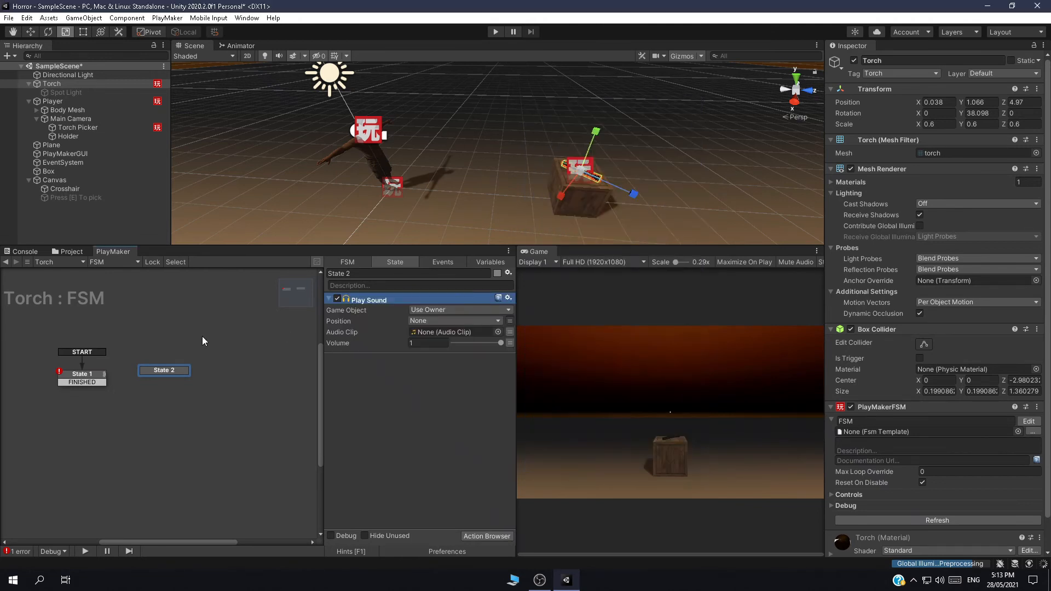
Find the flashlight button press clip in the project's Sounds folder and listen to its preview.
left_click(70, 255)
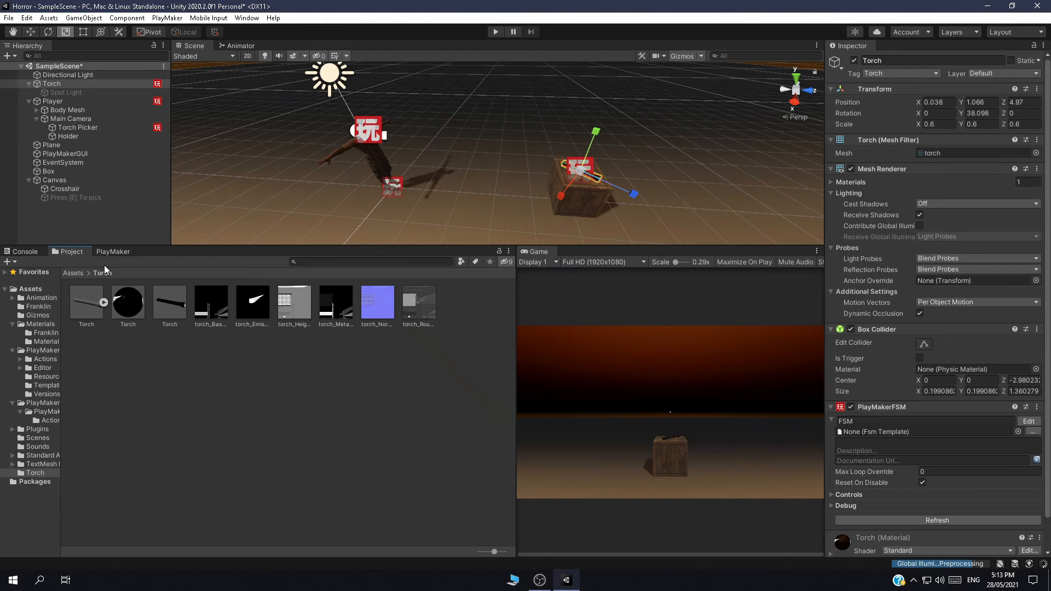
left_click(74, 272)
double_click(422, 304)
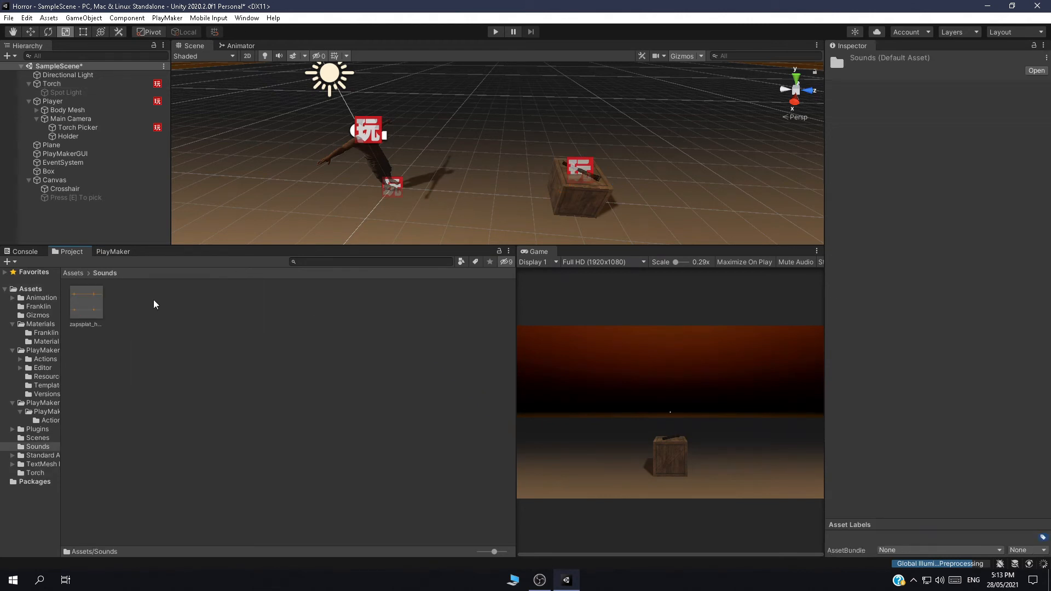
left_click(87, 301)
left_click(1006, 441)
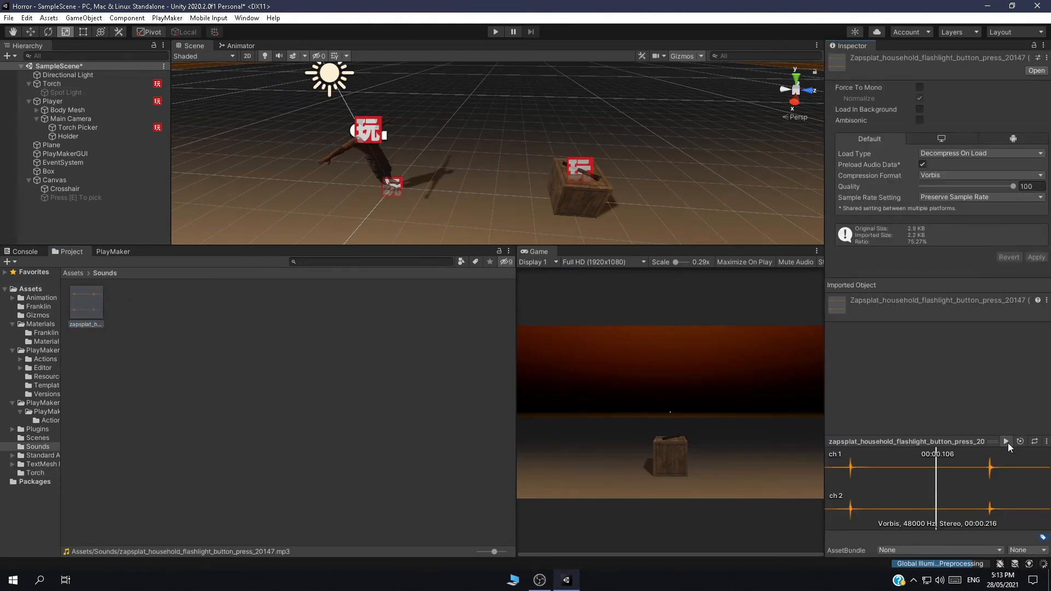
left_click(74, 273)
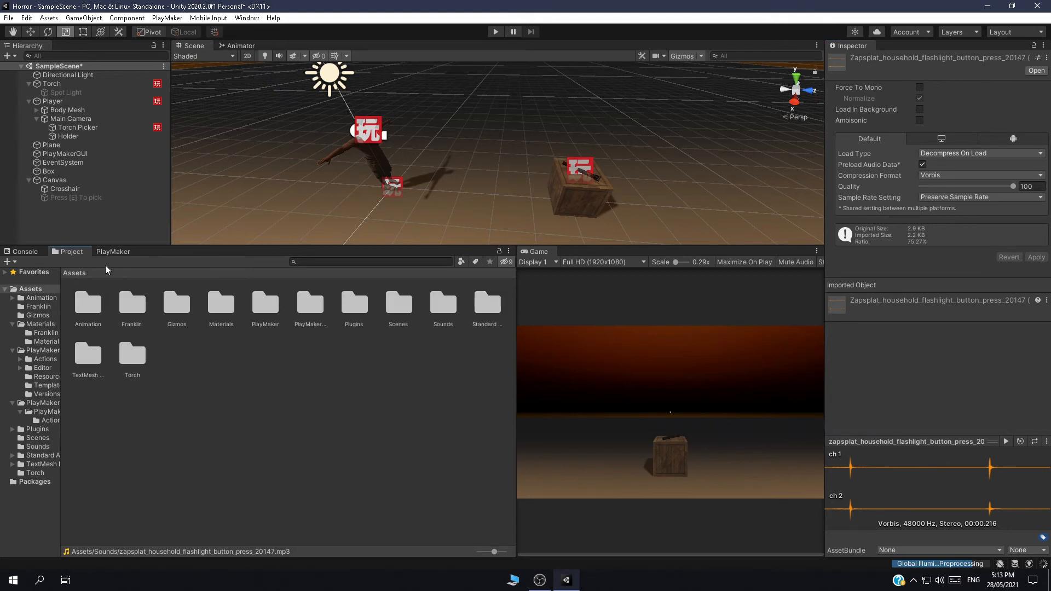
Reopen the Torch FSM and assign zapsplat_household_flashlight_button_press_20147 as the audio clip of State 2's Play Sound action.
left_click(112, 251)
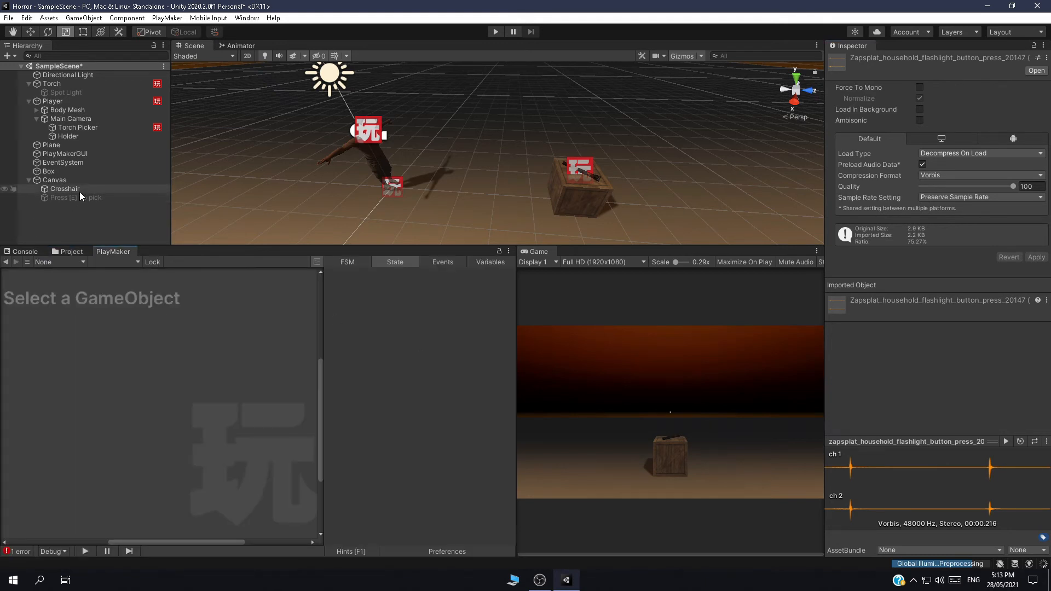
left_click(89, 127)
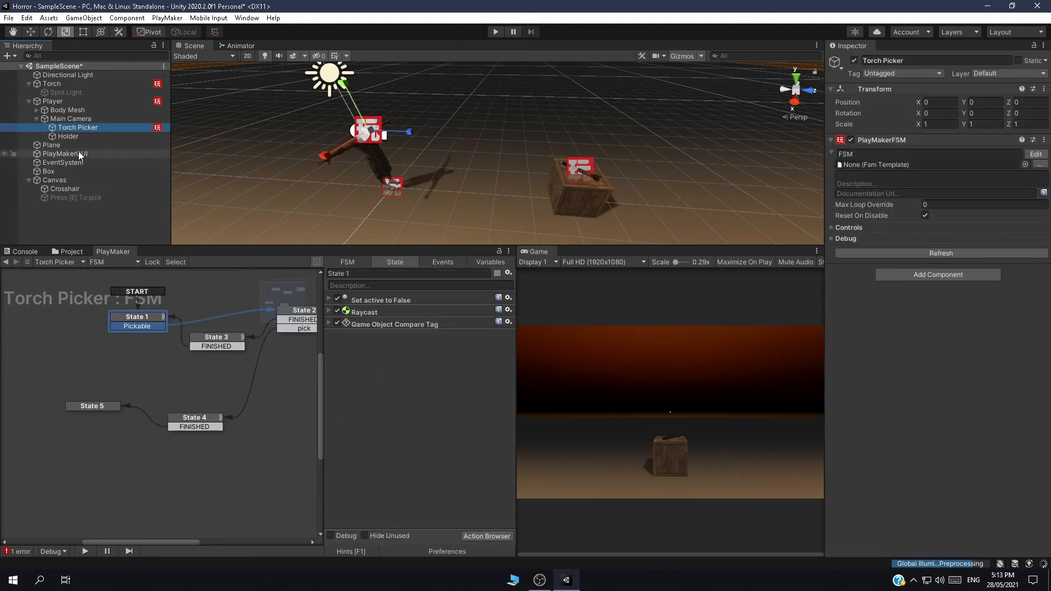
left_click(74, 84)
middle_click_drag(185, 393, 176, 389)
scroll(261, 376, "up", 2)
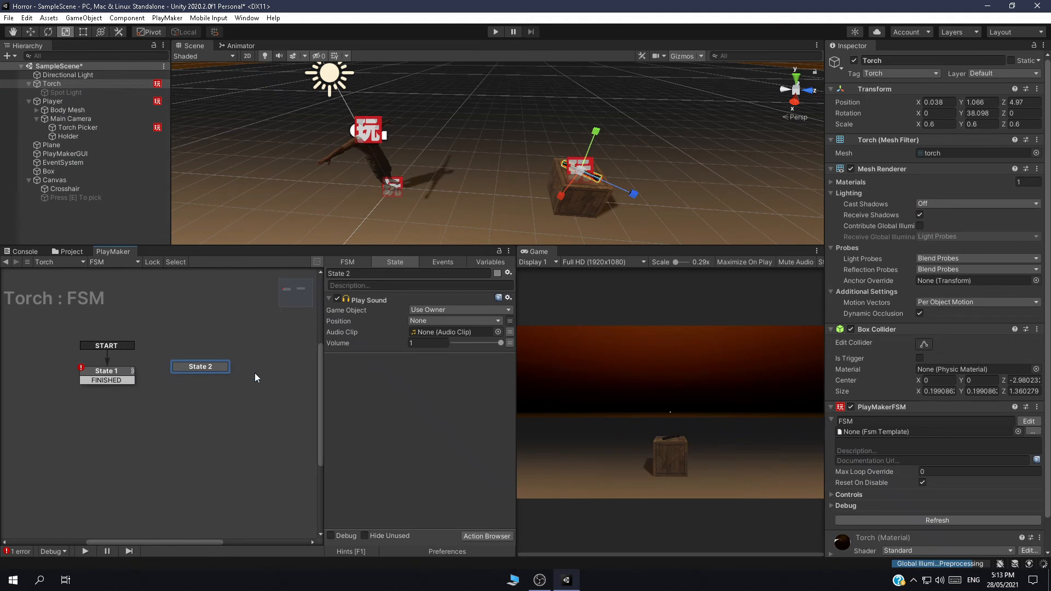
left_click(498, 328)
left_click(489, 305)
left_click(497, 332)
key("Down")
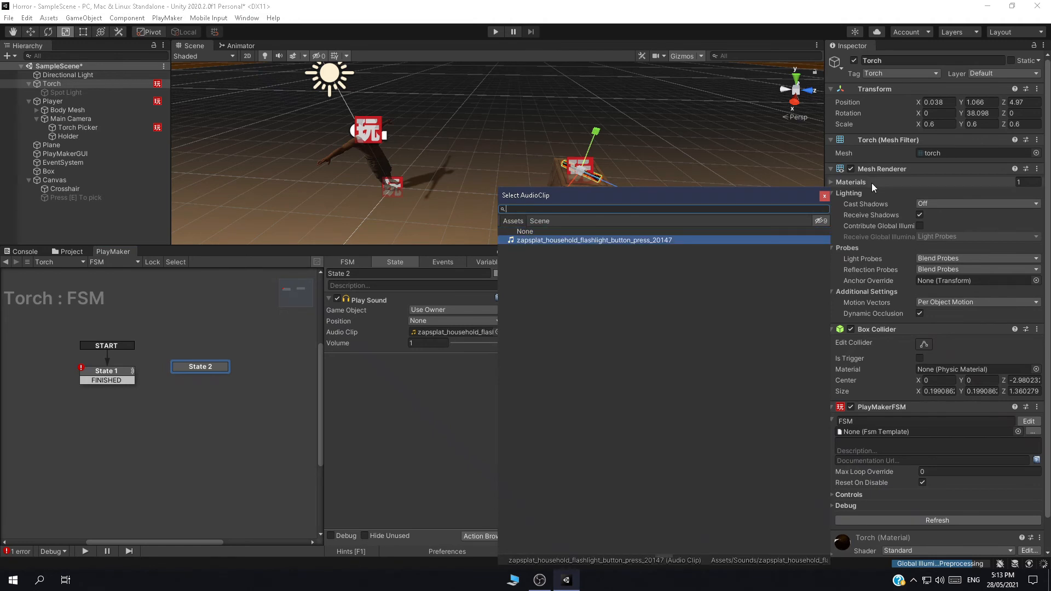
left_click(822, 195)
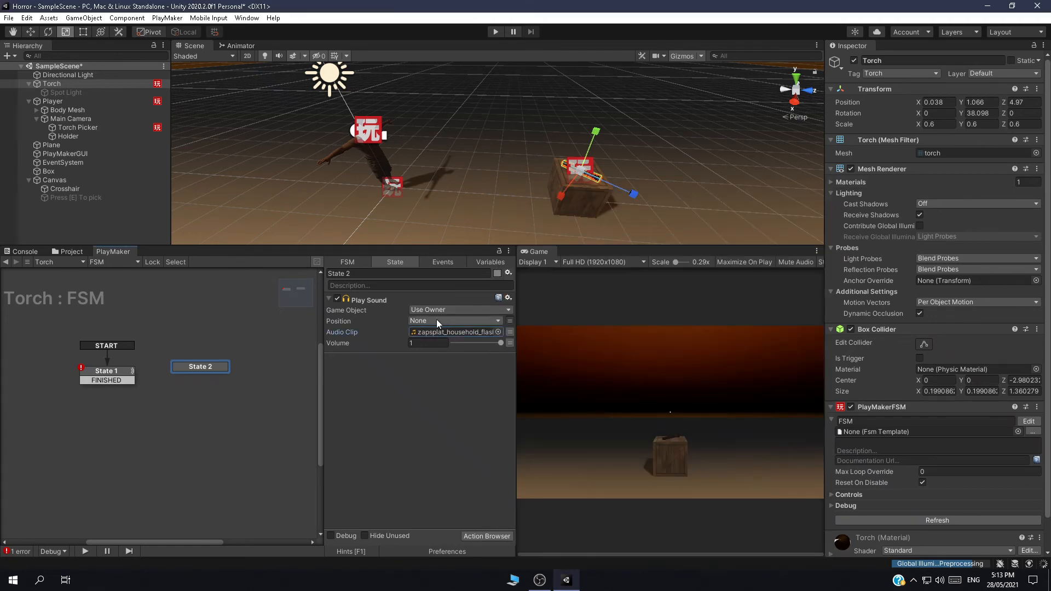
left_click(329, 299)
Add a Next Frame Event action to State 2 that sends the FINISHED event.
left_click(494, 536)
type("ne")
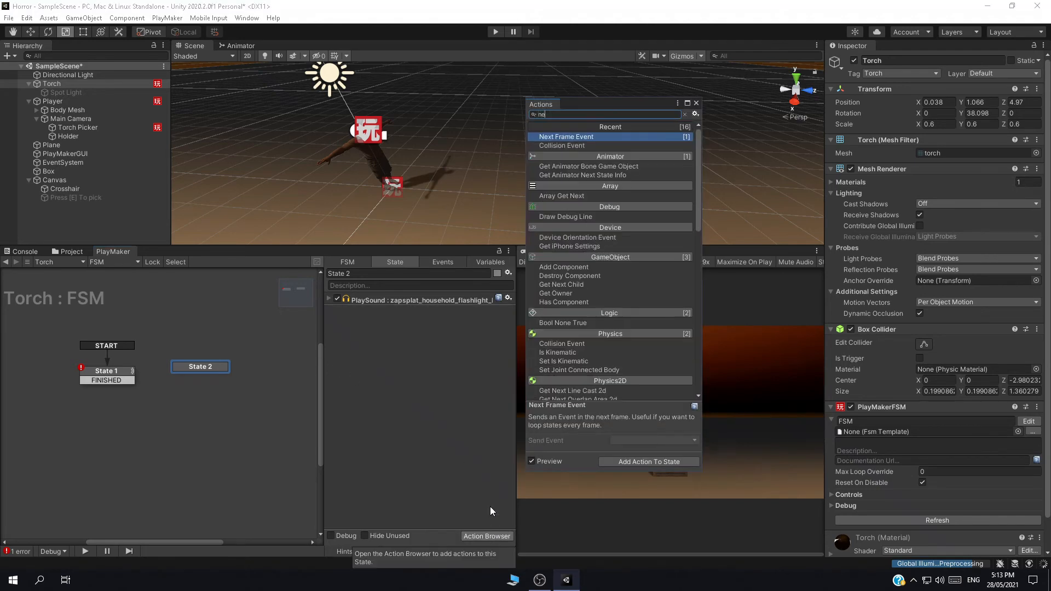
key("Return")
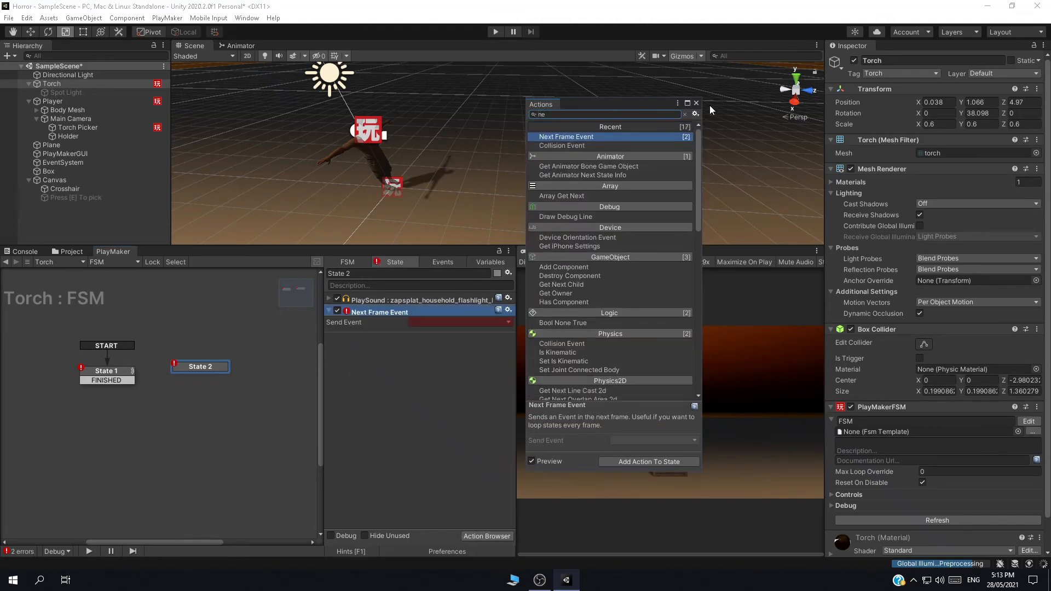
left_click(695, 103)
left_click(441, 321)
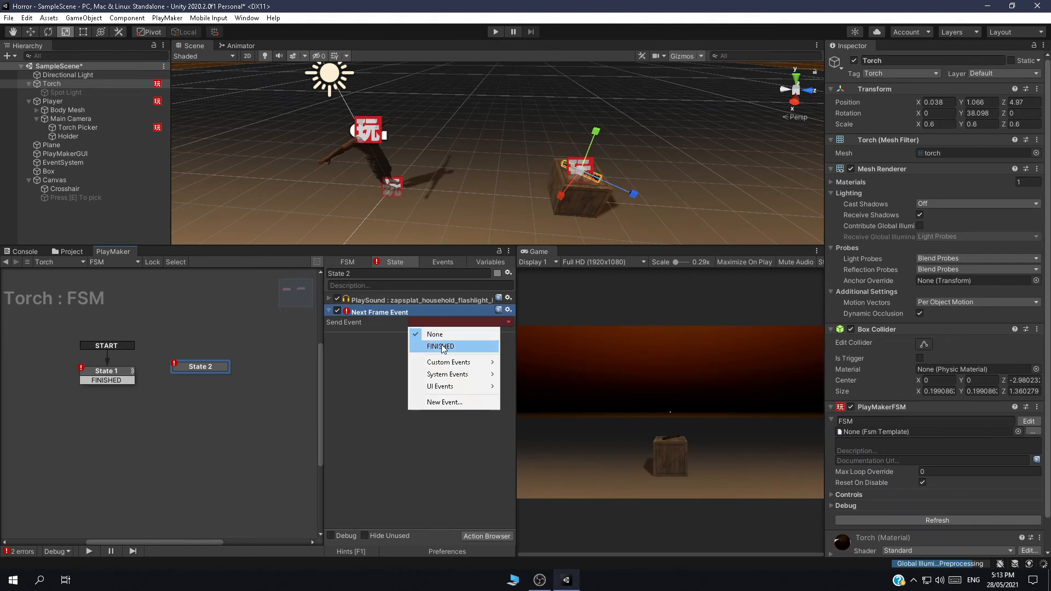
left_click(444, 346)
Paste a copy of State 1 as State 3, keeping the start state, set its Spot Light active to True, and link State 2's FINISHED to it.
left_click(245, 370)
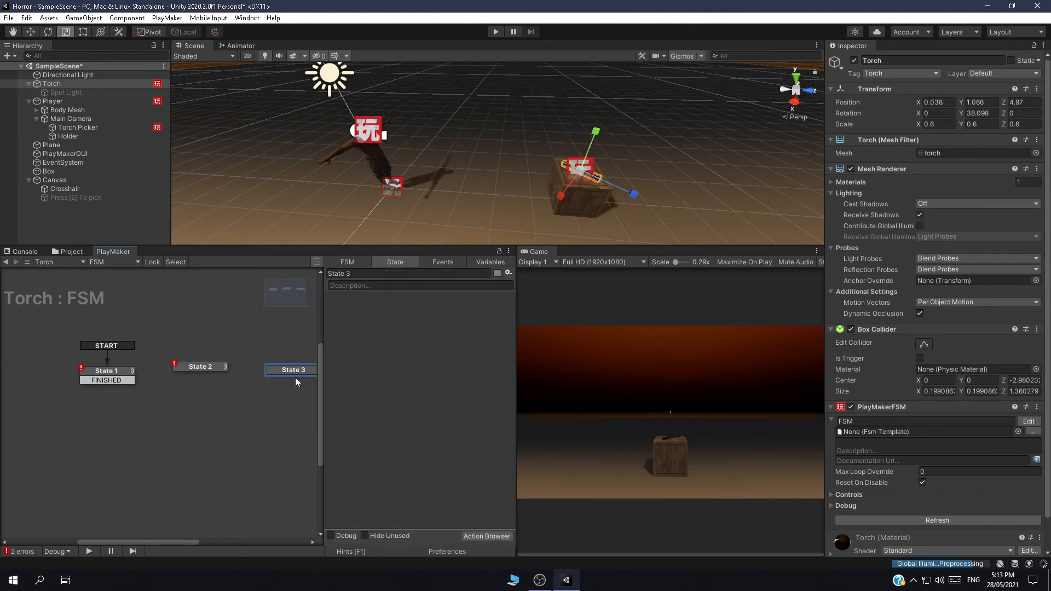
left_click(117, 378)
key("ctrl+v")
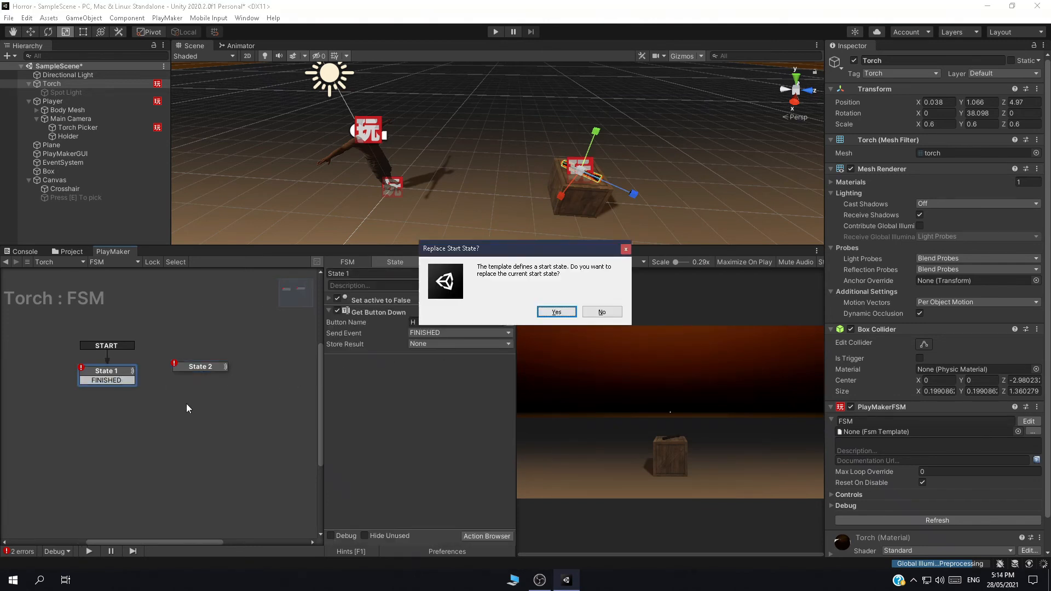
left_click(591, 312)
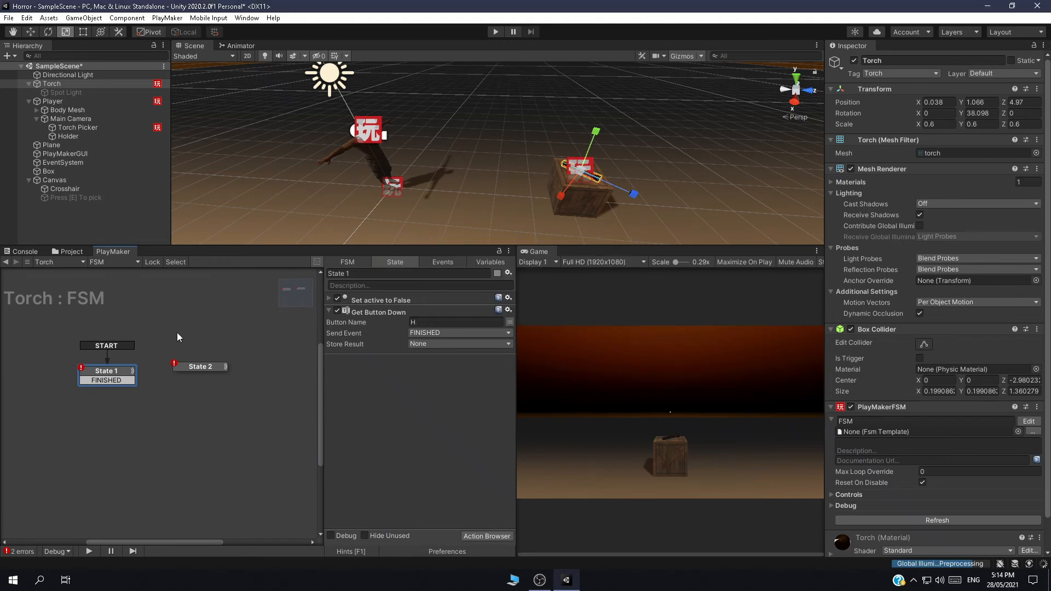
left_click_drag(186, 412, 265, 368)
left_click(393, 342)
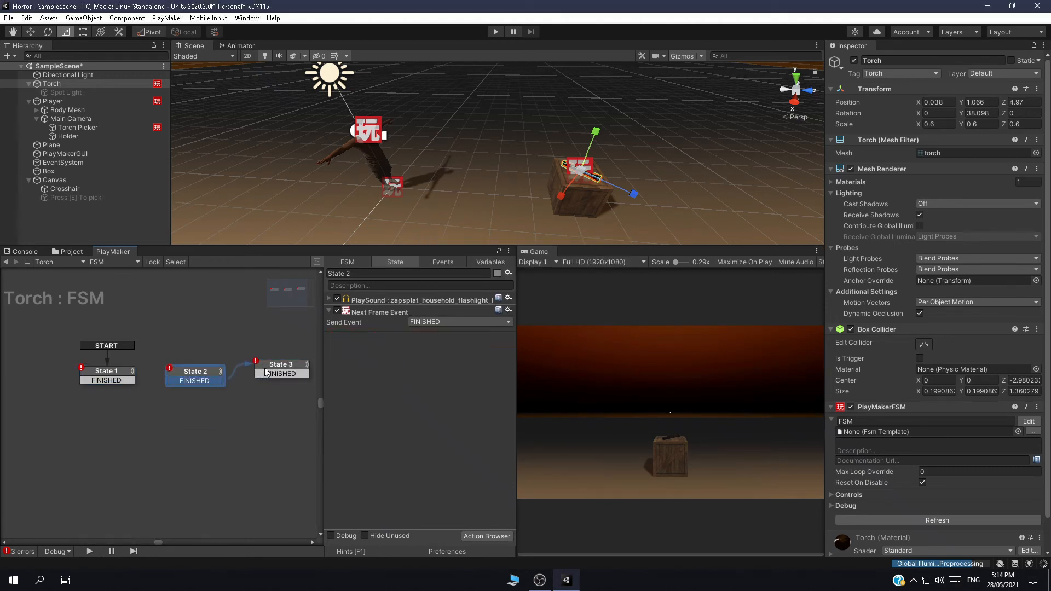
Link State 1's FINISHED transition to State 2 and reposition State 3, keeping its Set Property action collapsed.
left_click_drag(130, 379, 186, 378)
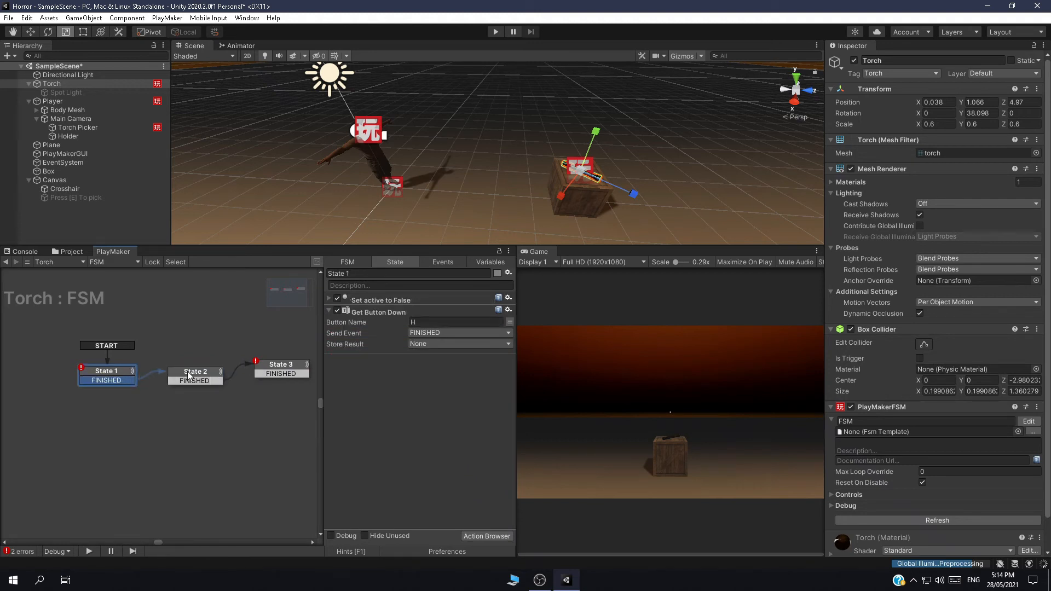
left_click_drag(282, 368, 288, 378)
left_click(328, 299)
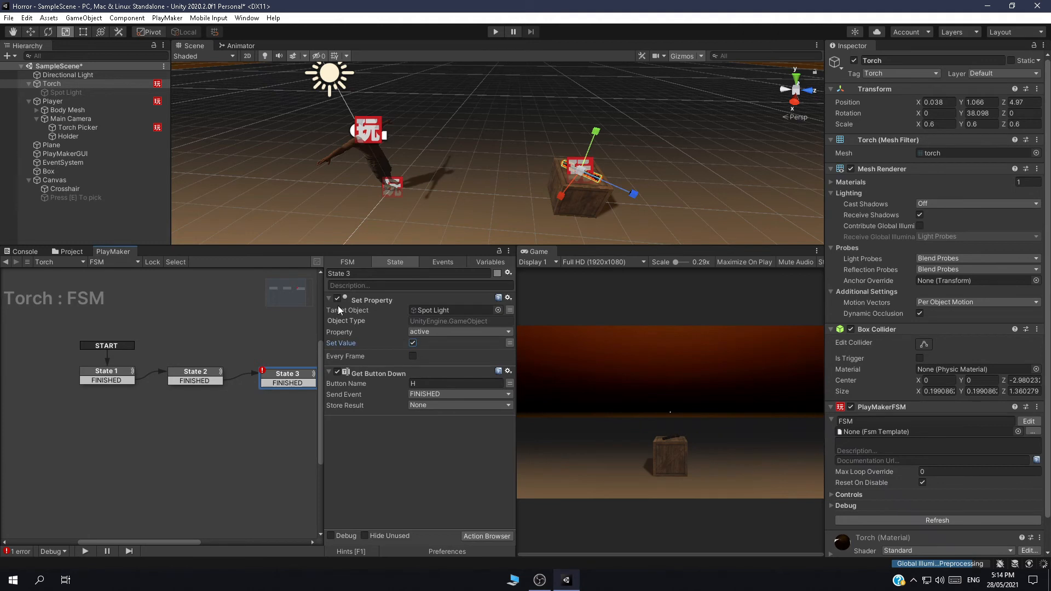
left_click(335, 301)
left_click_drag(280, 385, 239, 384)
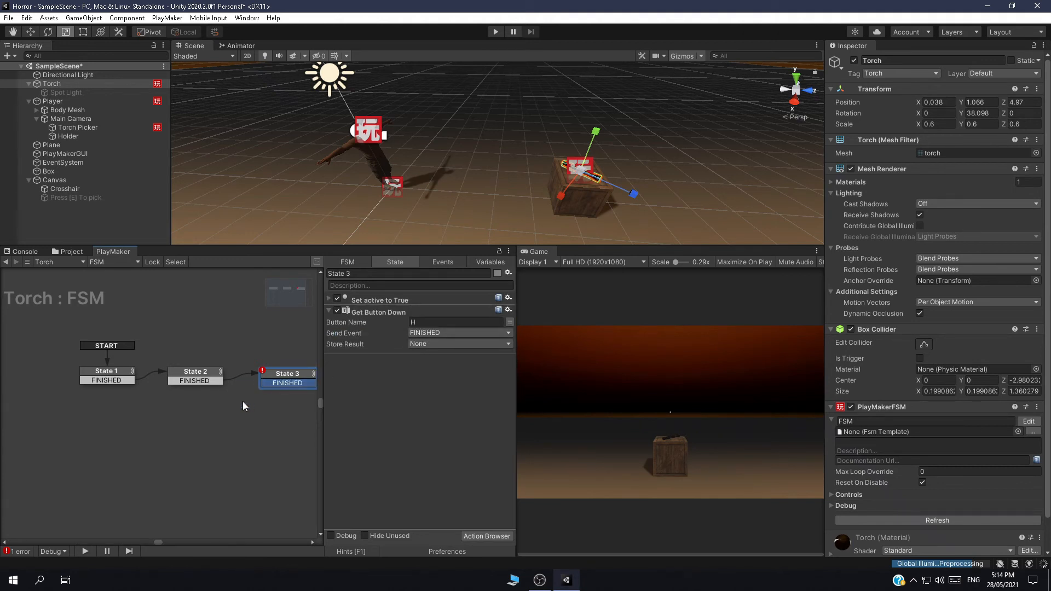
Duplicate State 2 with its sound and next-frame actions as State 4, below State 2.
left_click(204, 378)
key("ctrl+c")
key("ctrl+v")
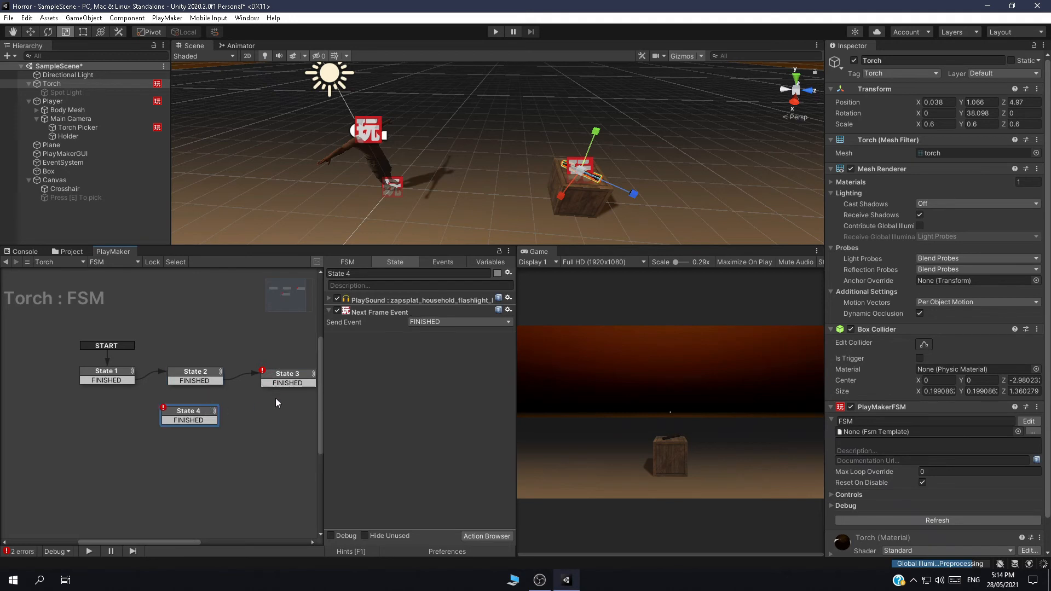
Link State 3's FINISHED to State 4 and State 4's FINISHED back to State 1, tidying the positions of States 2 and 4.
left_click_drag(274, 385, 129, 370)
left_click_drag(195, 378, 198, 367)
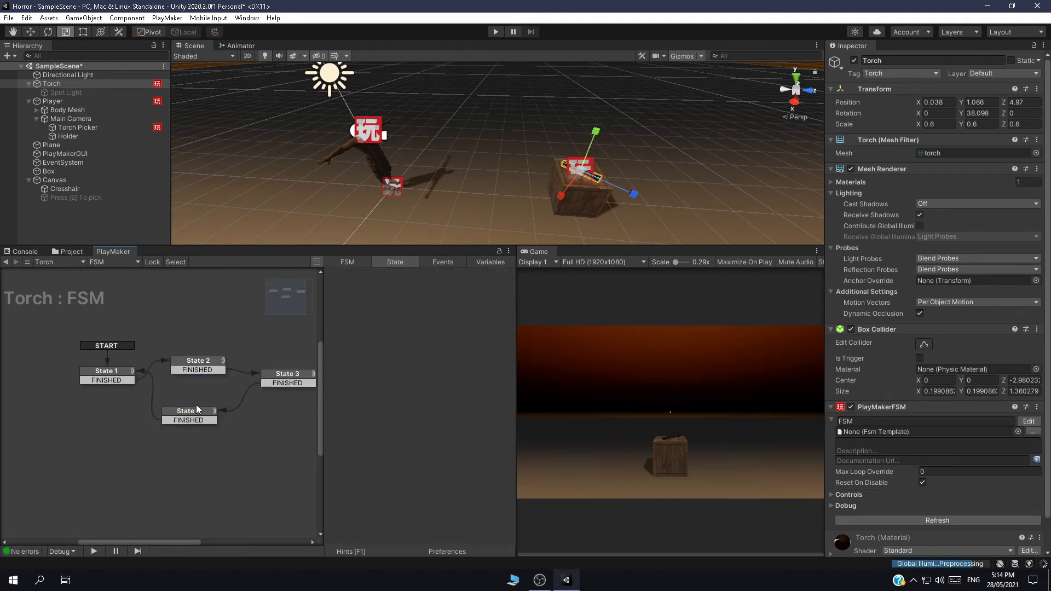
left_click_drag(195, 409, 206, 407)
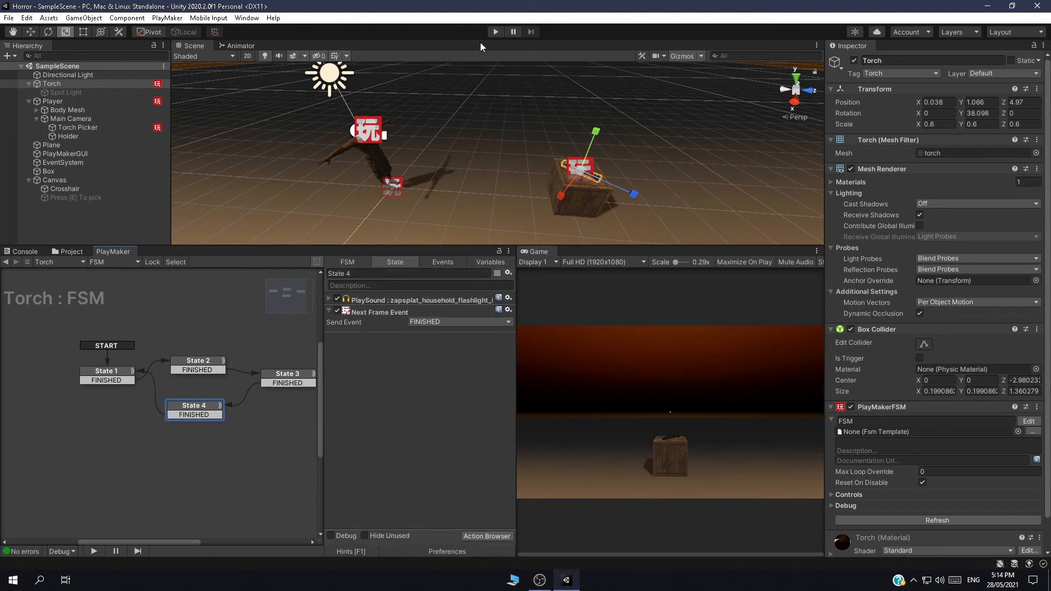
Play the game, walk to the crate, pick up the torch, switch its light on with H, and pause the game.
left_click(494, 33)
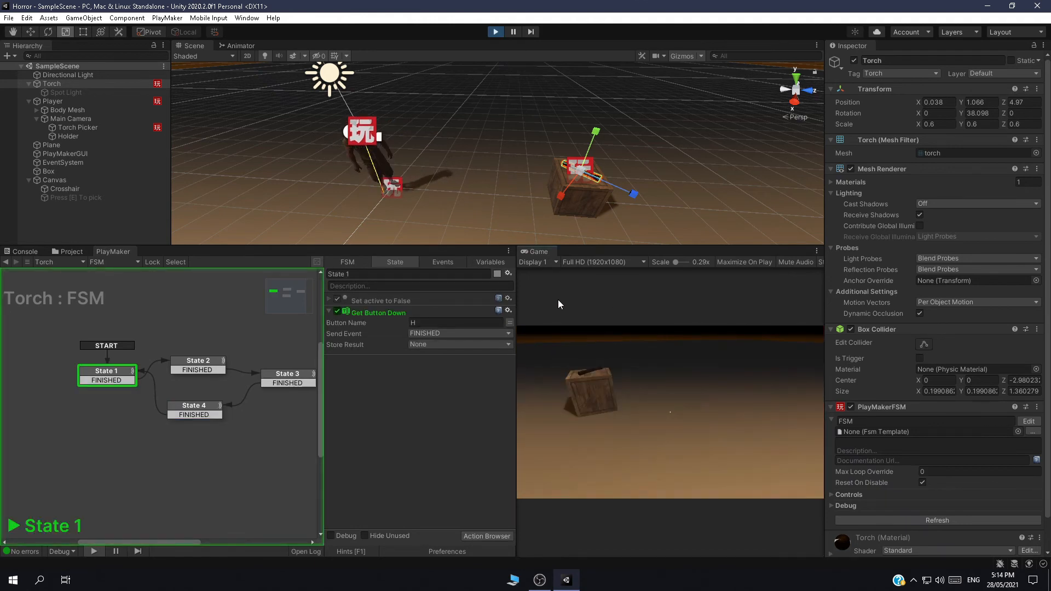
key("w")
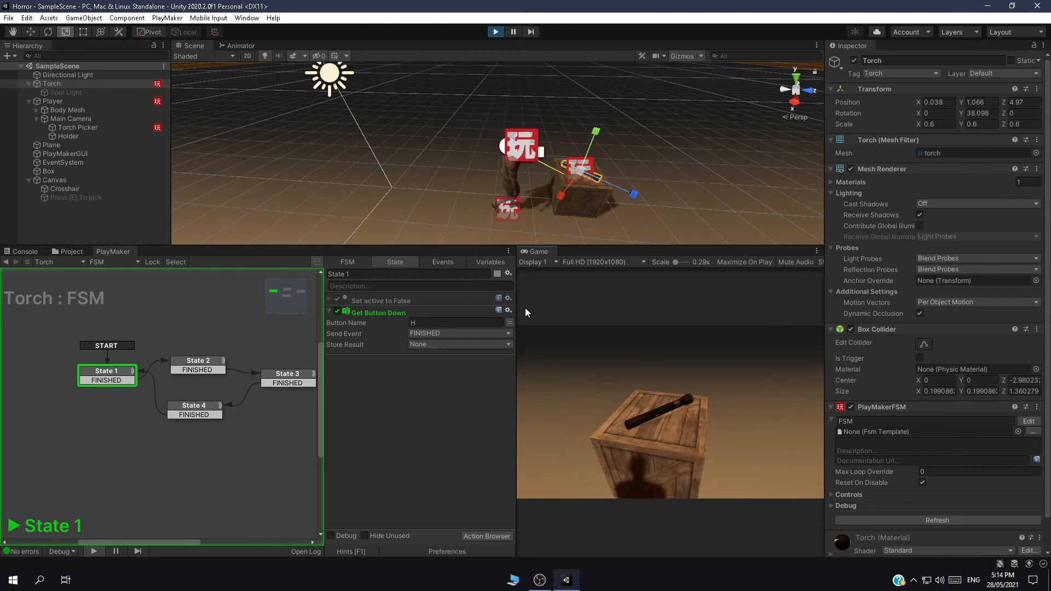
key("e")
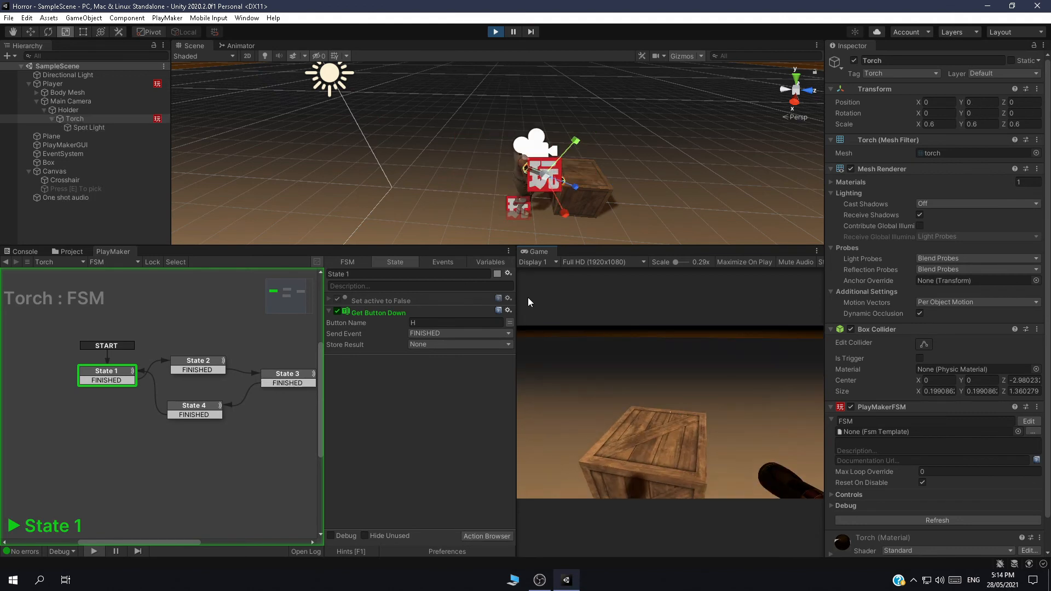
key("h")
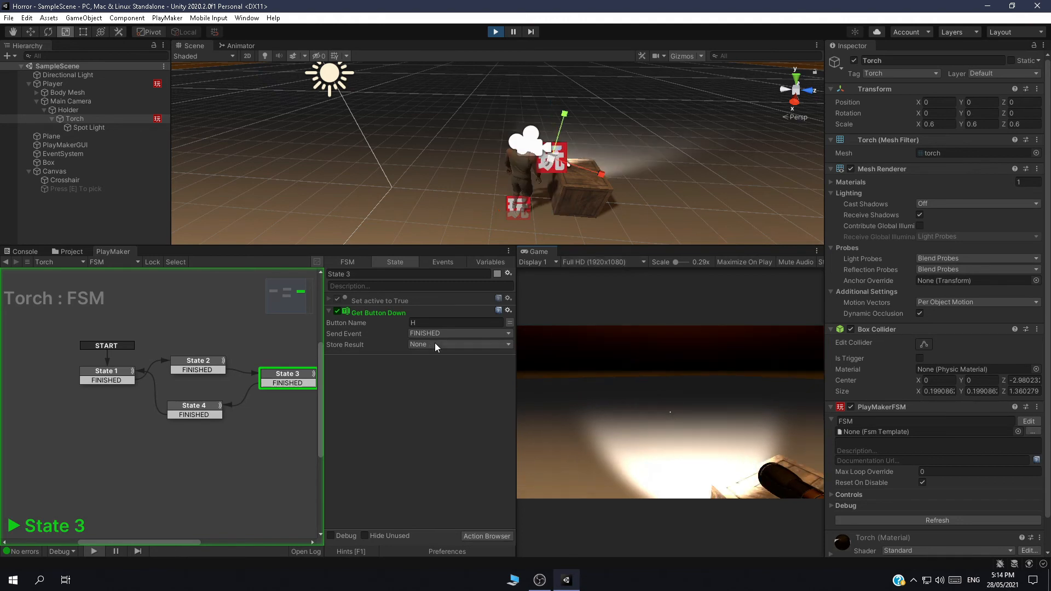
key("ctrl+shift+p")
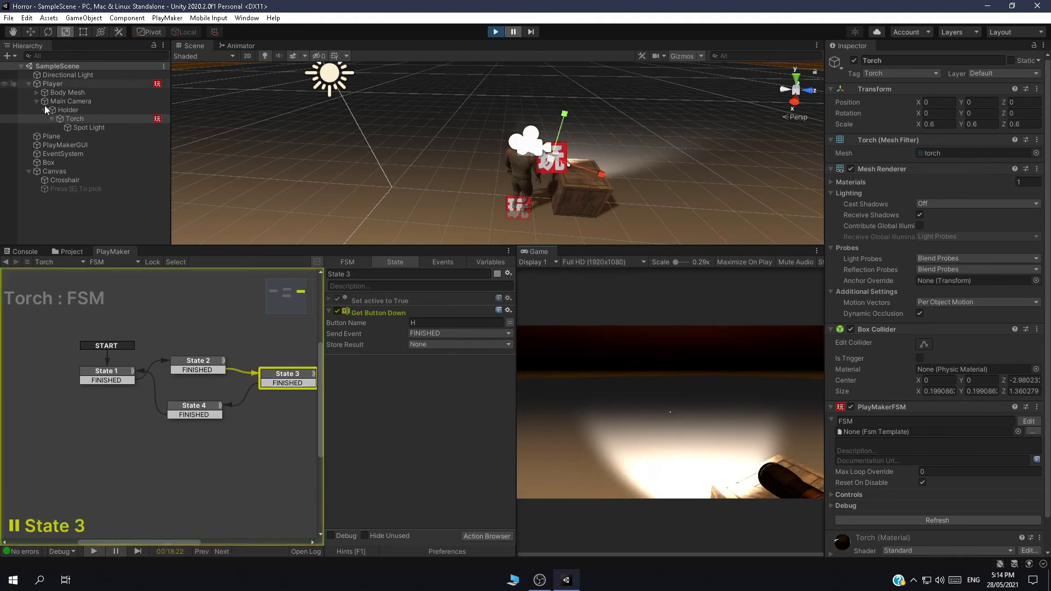
Set the held torch's Spot Light to range 721.54, spot angle 71 and intensity 2.1.
left_click(79, 127)
left_click_drag(962, 180, 969, 181)
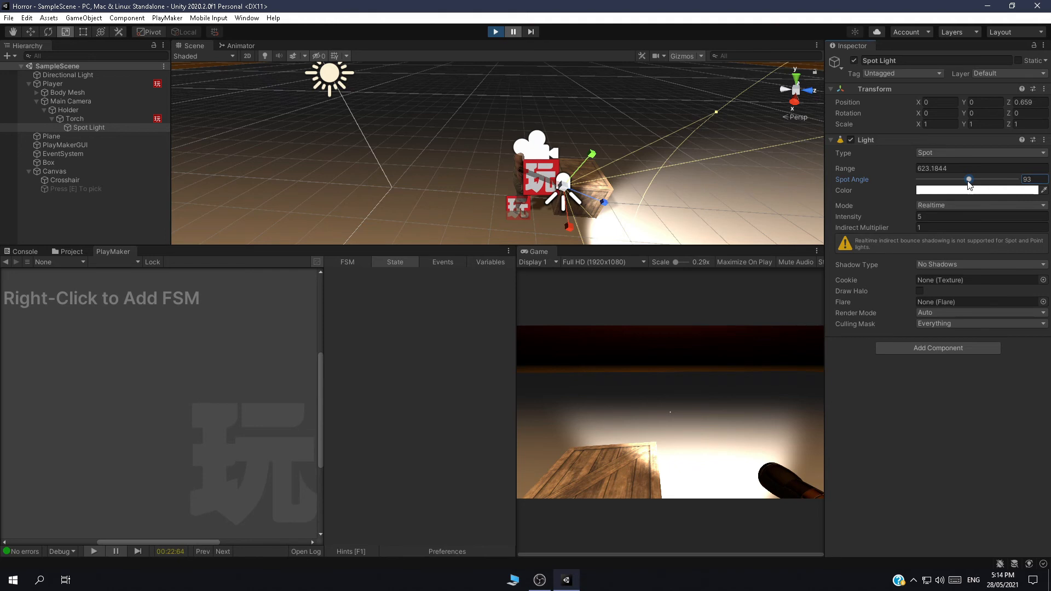
left_click_drag(969, 181, 898, 171)
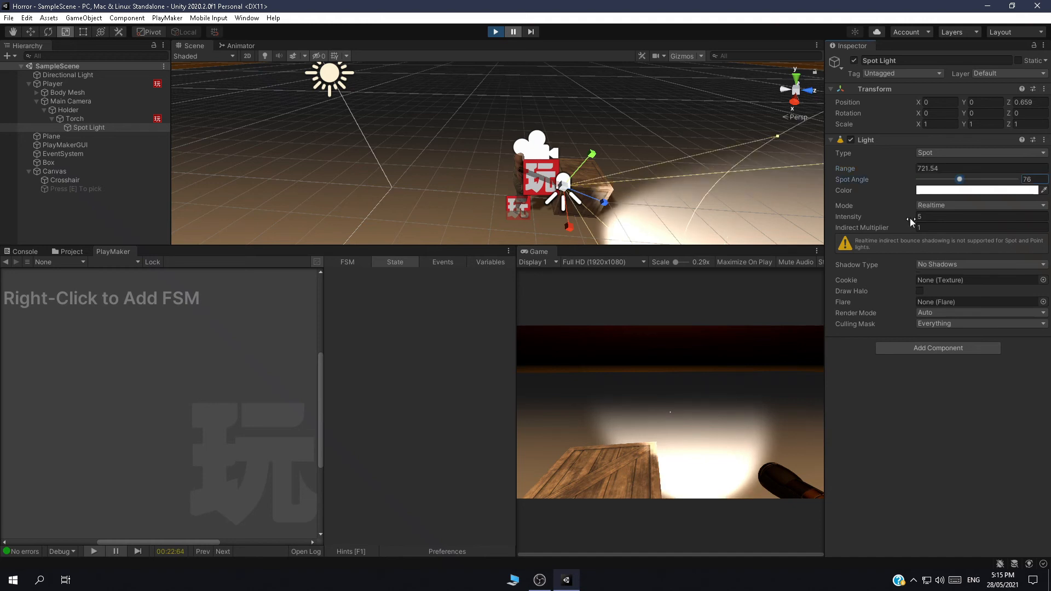
left_click_drag(911, 221, 897, 221)
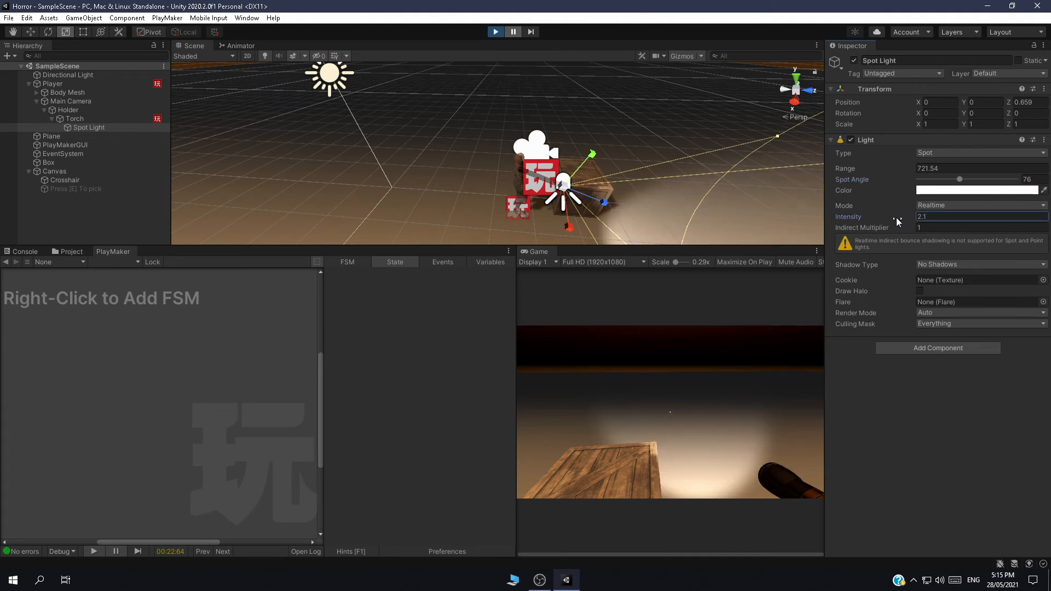
mouse_move(959, 182)
left_mouse_down()
mouse_move(972, 185)
mouse_move(956, 181)
left_mouse_up()
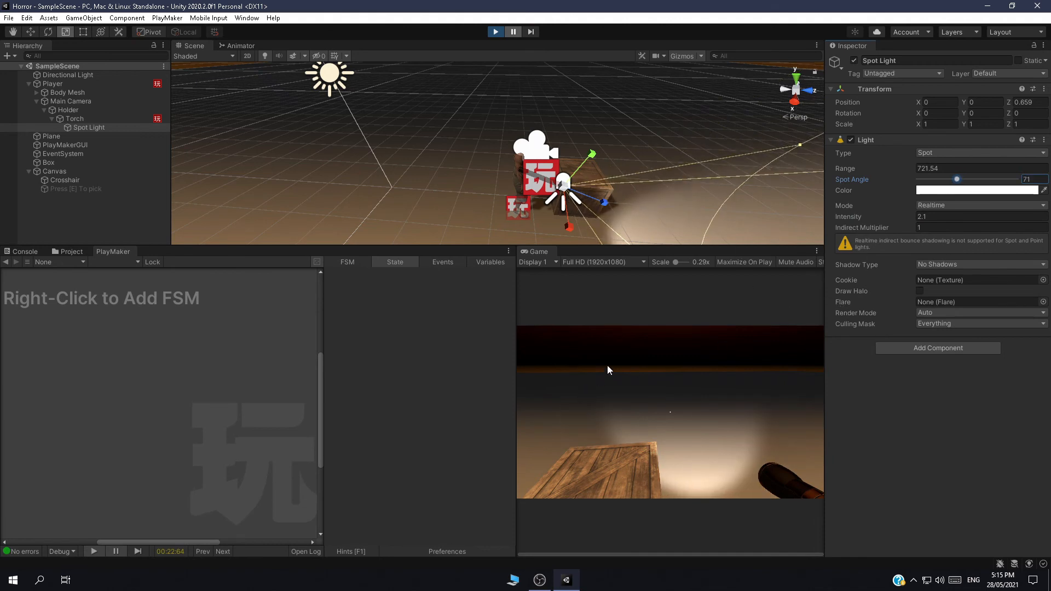
Copy the tuned Light component, exit play mode, and paste its values onto the original Spot Light.
left_click(1044, 139)
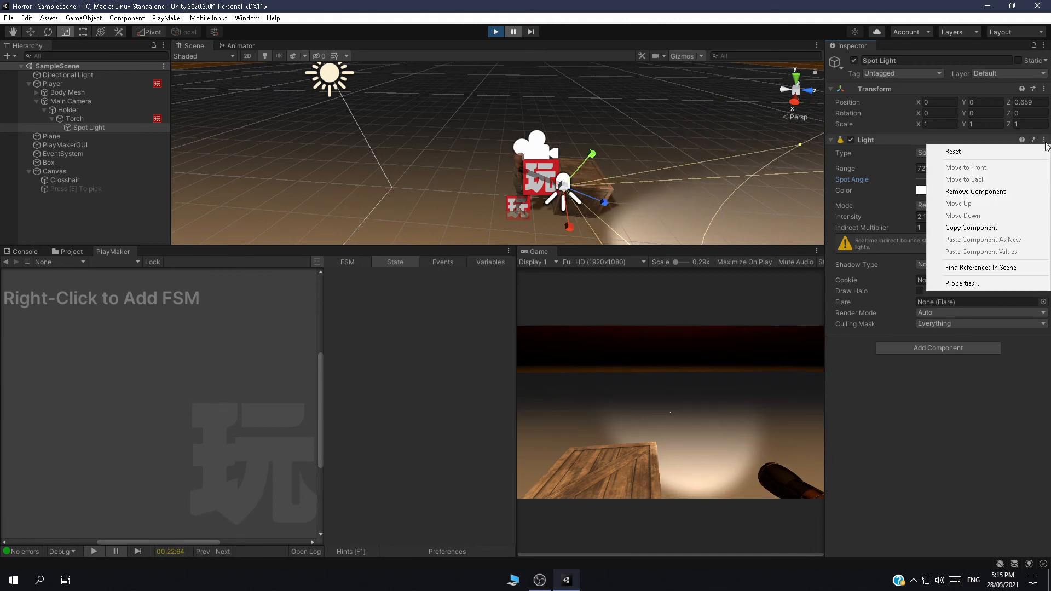
left_click(979, 232)
key("ctrl+p")
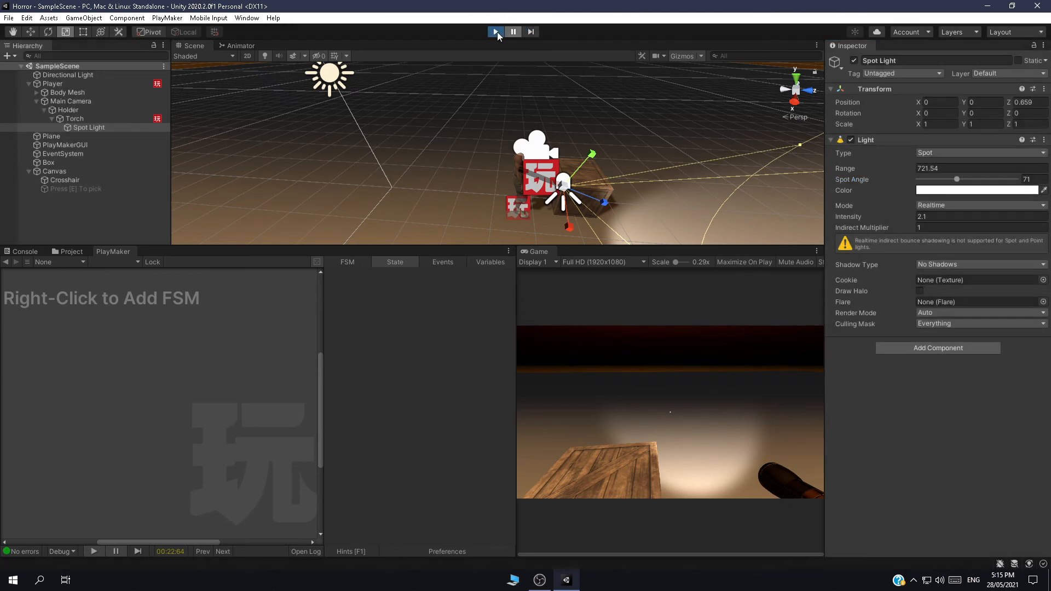
left_click(1043, 140)
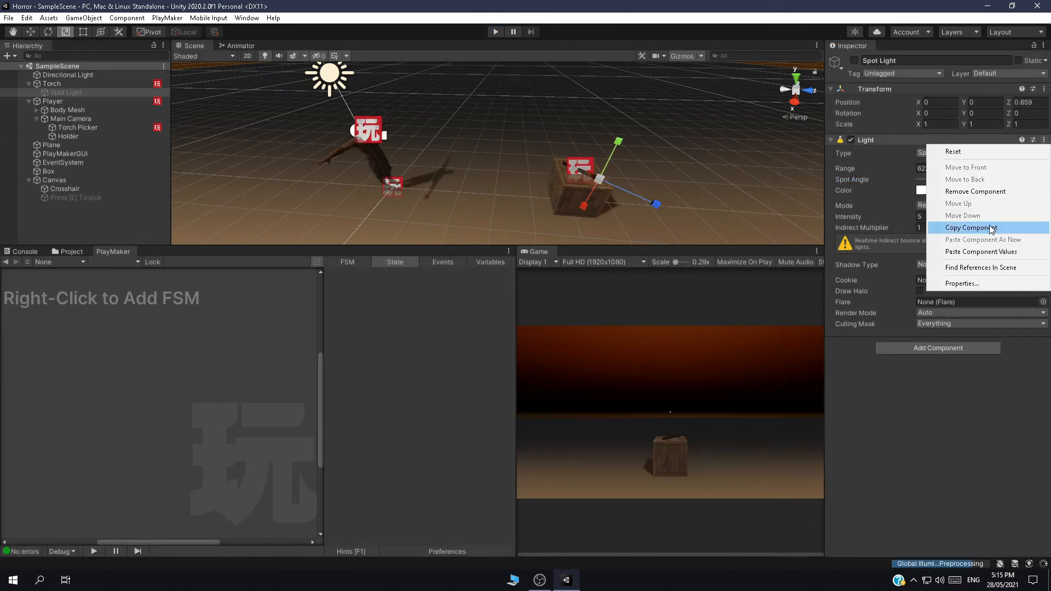
left_click(991, 252)
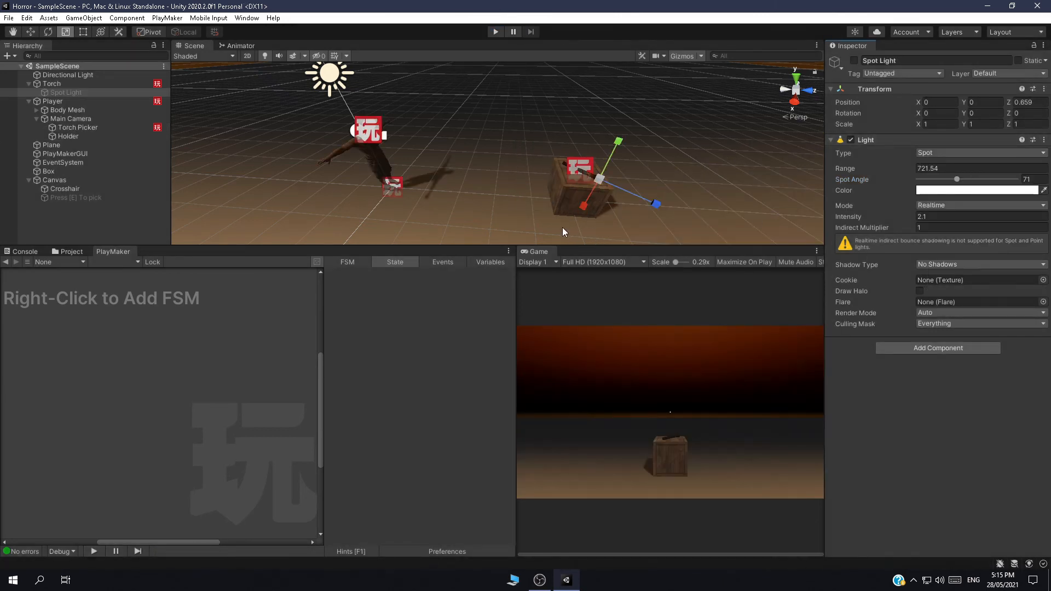
Run the game to test toggling the torch light before the torch is picked up, and stop it.
scroll(342, 167, "down", 3)
key("ctrl+p")
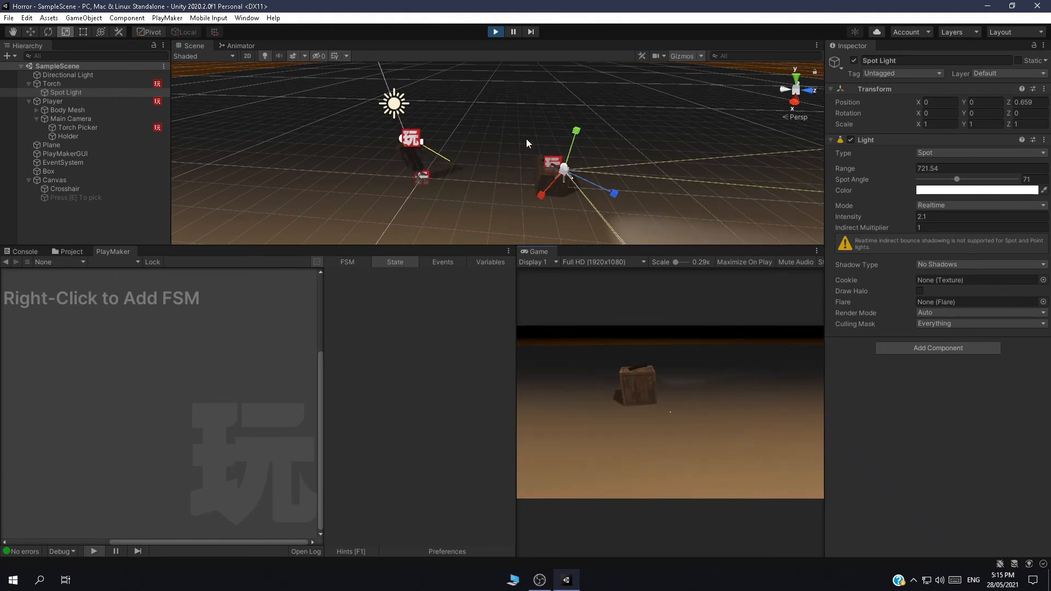
left_click(494, 32)
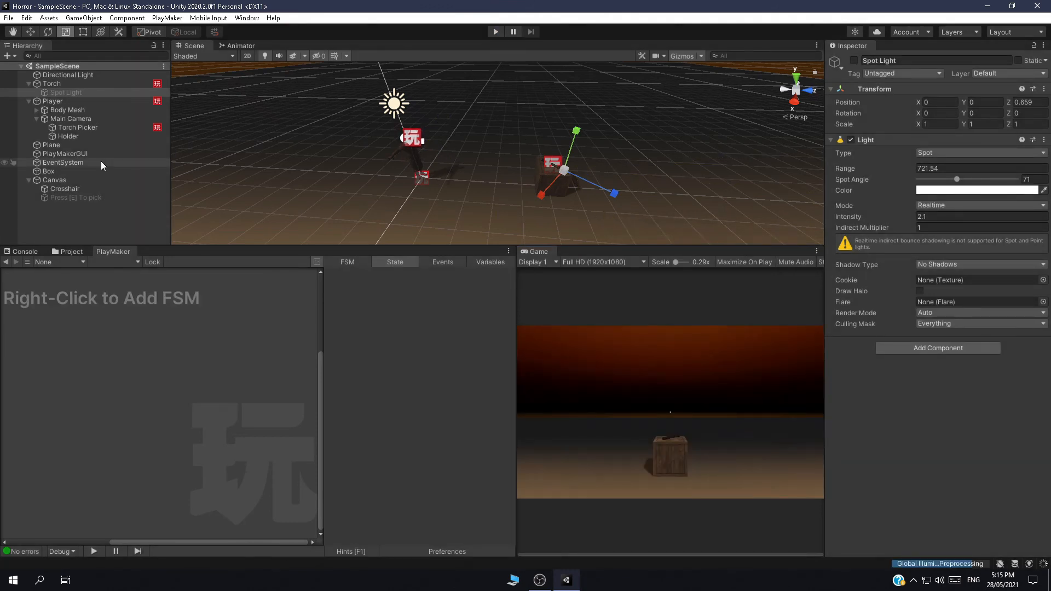
Add a second PlayMakerFSM component to the Torch object.
left_click(54, 84)
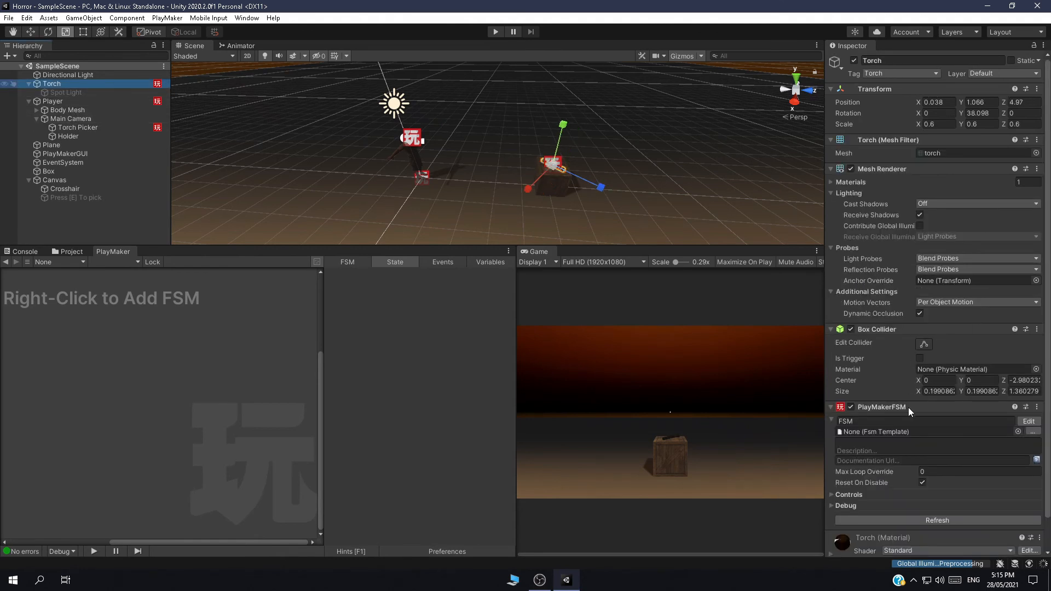
scroll(930, 383, "down", 2)
left_click(923, 543)
type("fs")
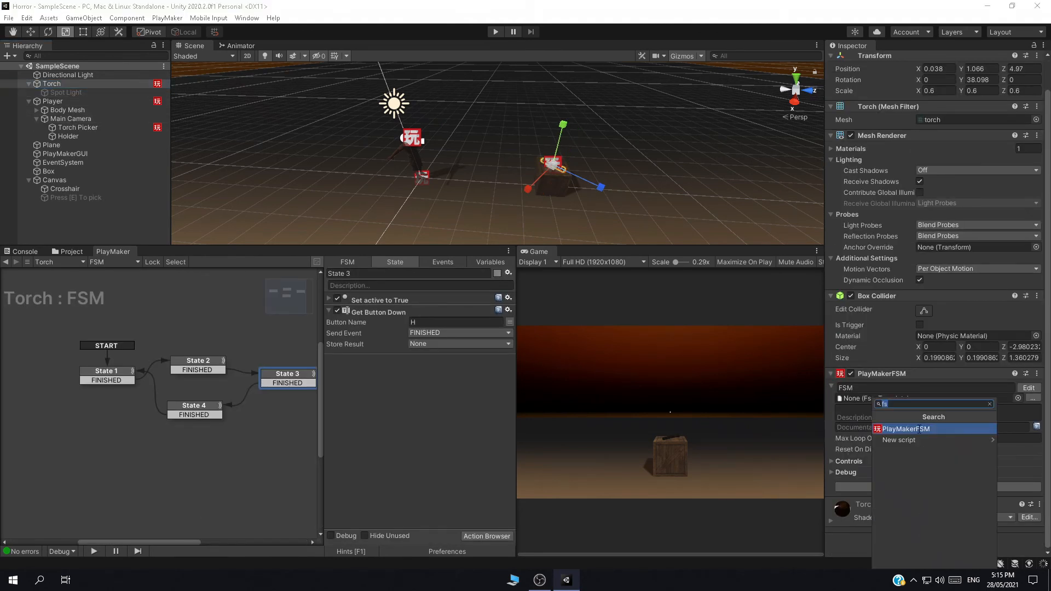
left_click(918, 429)
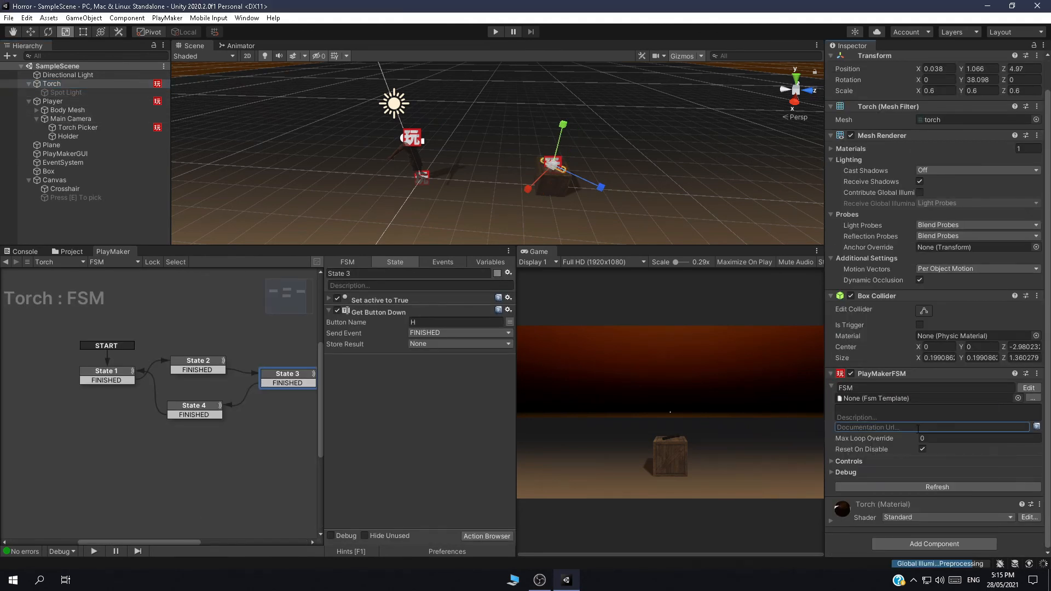
left_click(922, 542)
left_click(908, 429)
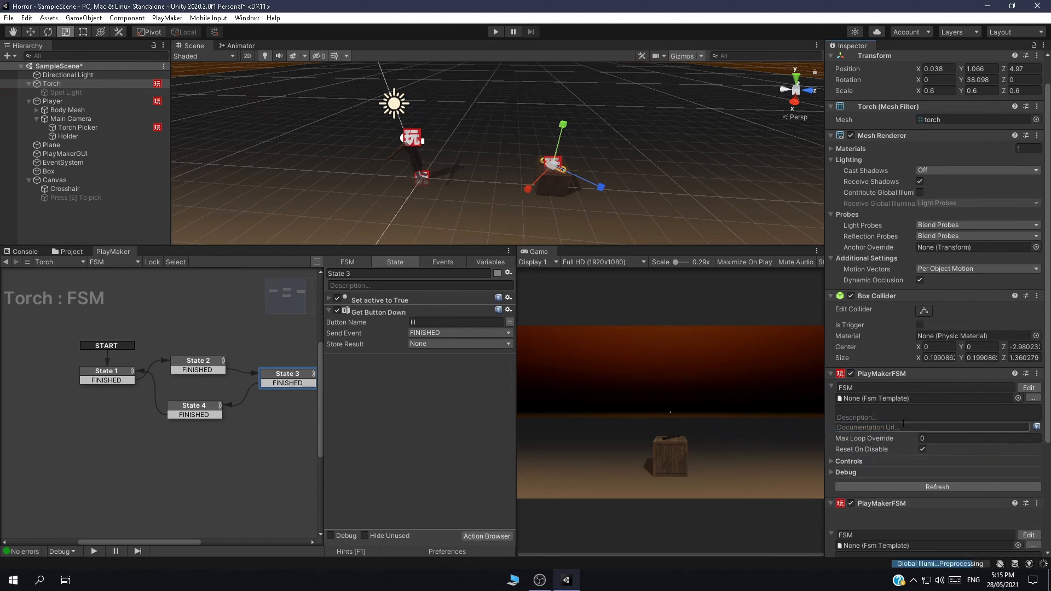
Rename the Torch's original FSM as Torch Mechanics.
left_click(895, 387)
left_click(1026, 388)
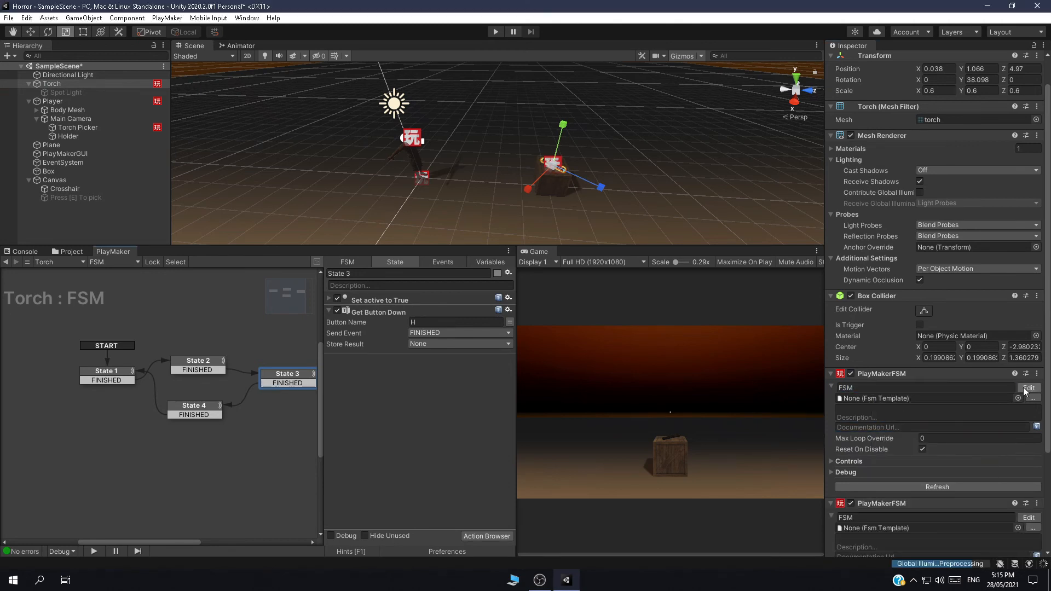
left_click(940, 398)
left_click(944, 390)
type("Tor")
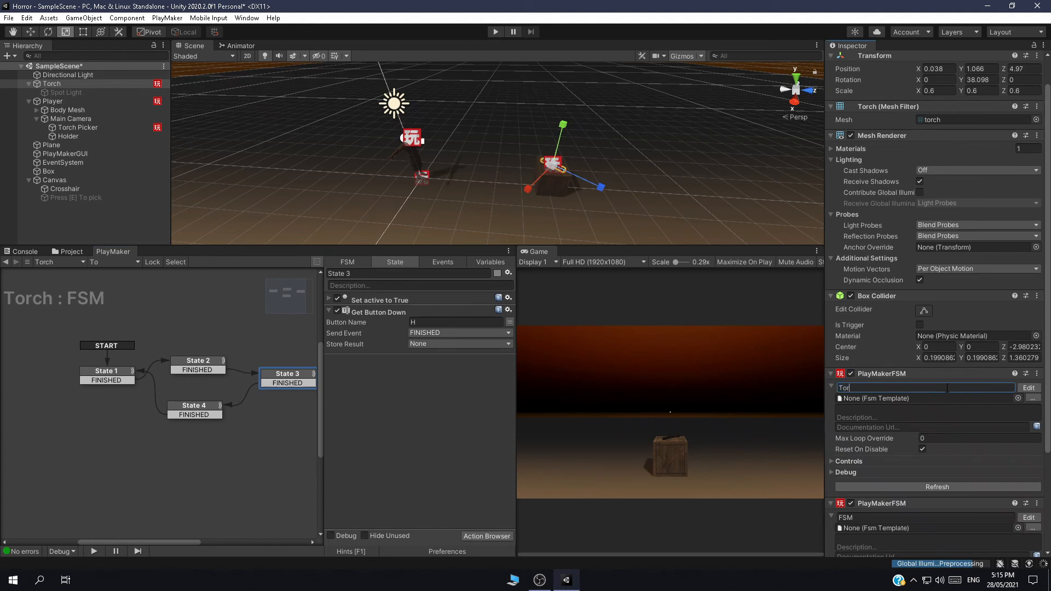
type("ch MEchanics")
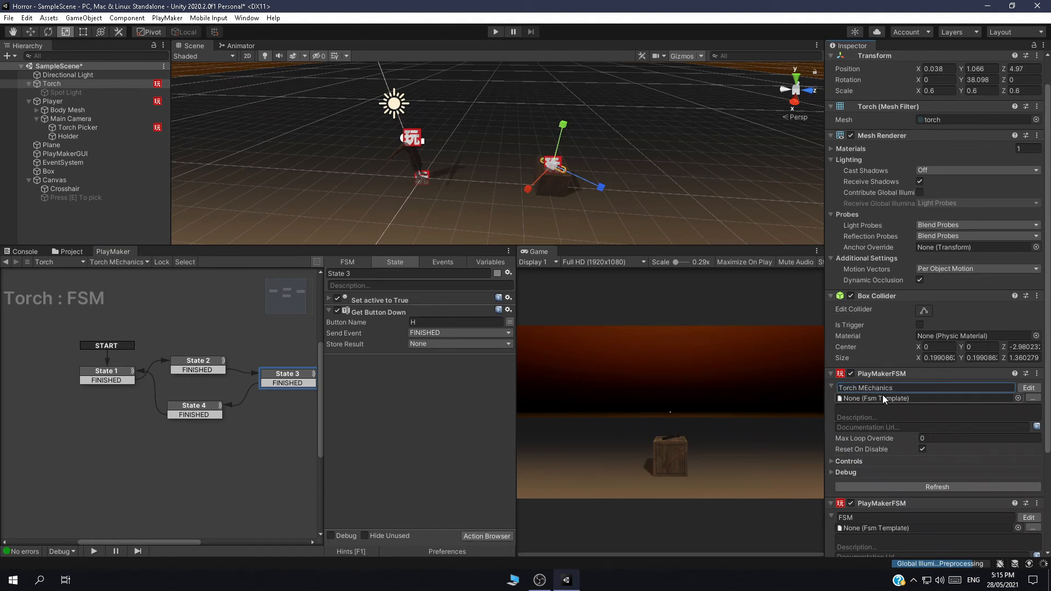
left_click(868, 387)
key("BackSpace")
type("e")
Rename the Torch's newly added FSM as Torch Enabler.
left_click(1027, 517)
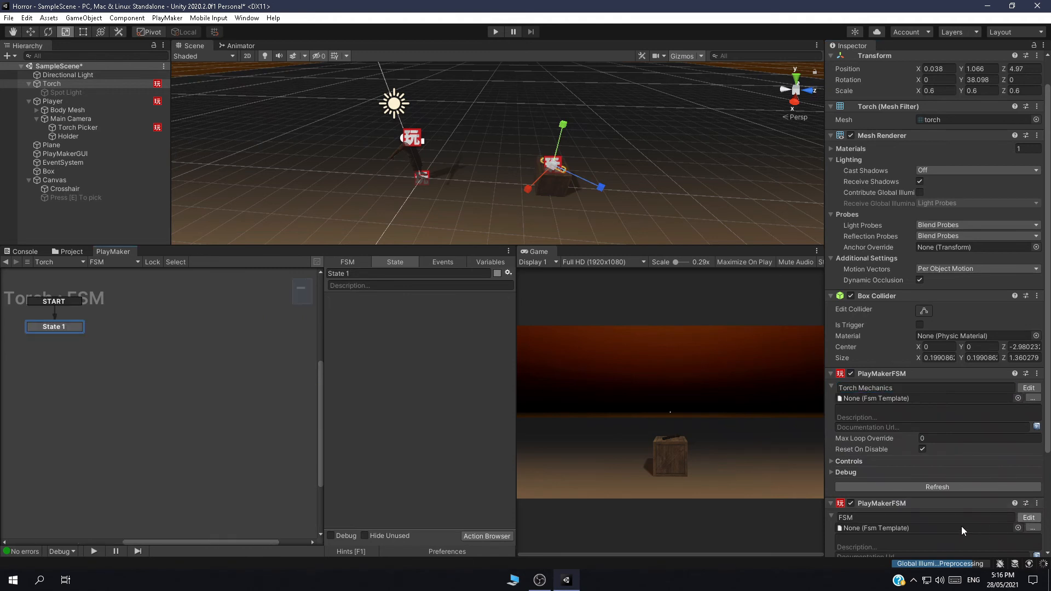
left_click(947, 516)
type("Torch E")
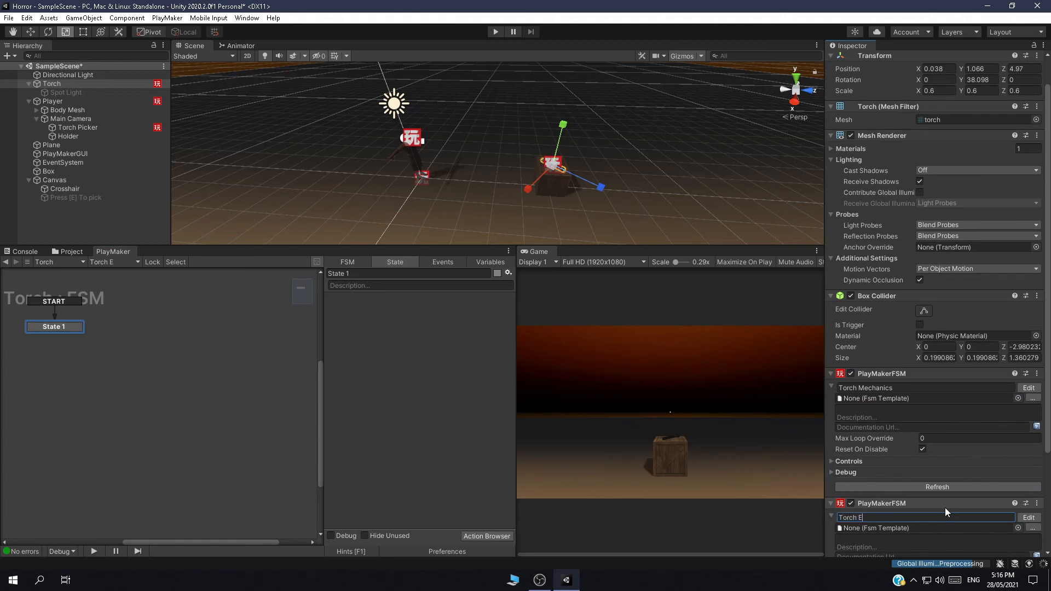
type("nabler")
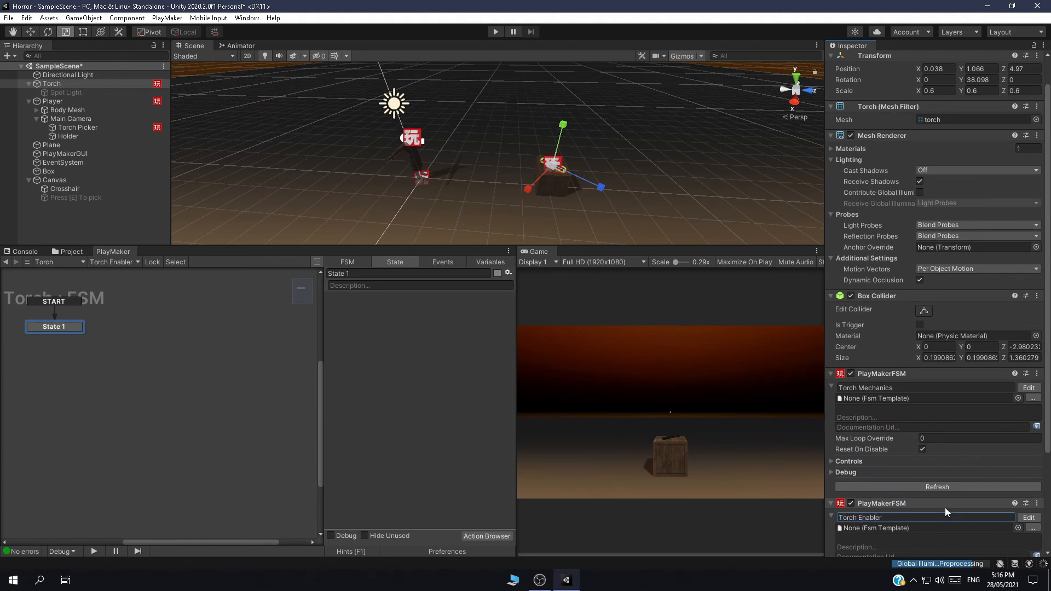
Add a State 2 beside State 1 in the Torch Enabler FSM and adjust the positions of both states.
left_click(1027, 516)
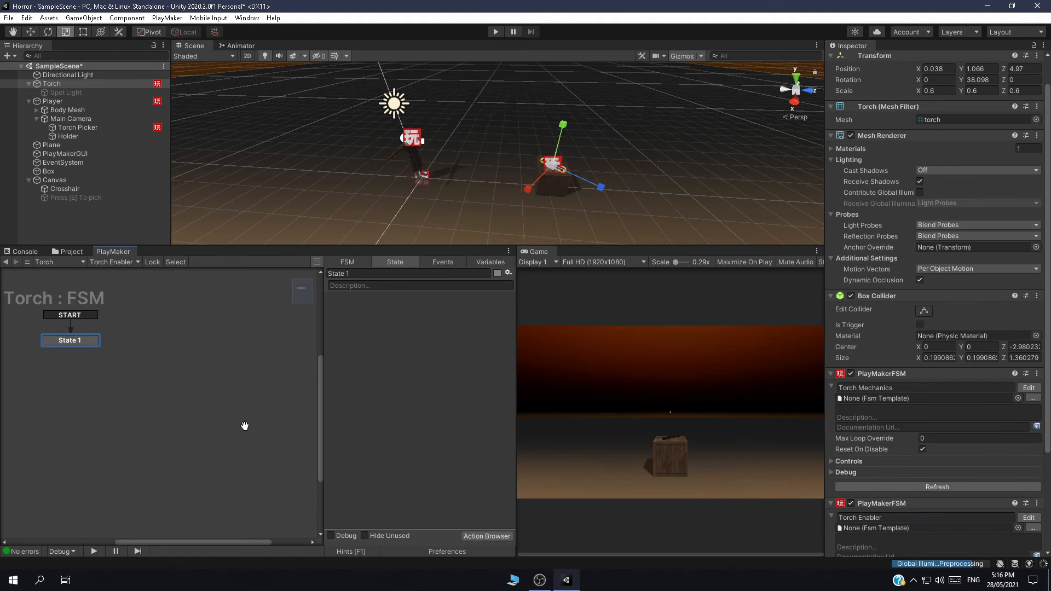
left_click(193, 372, "ctrl")
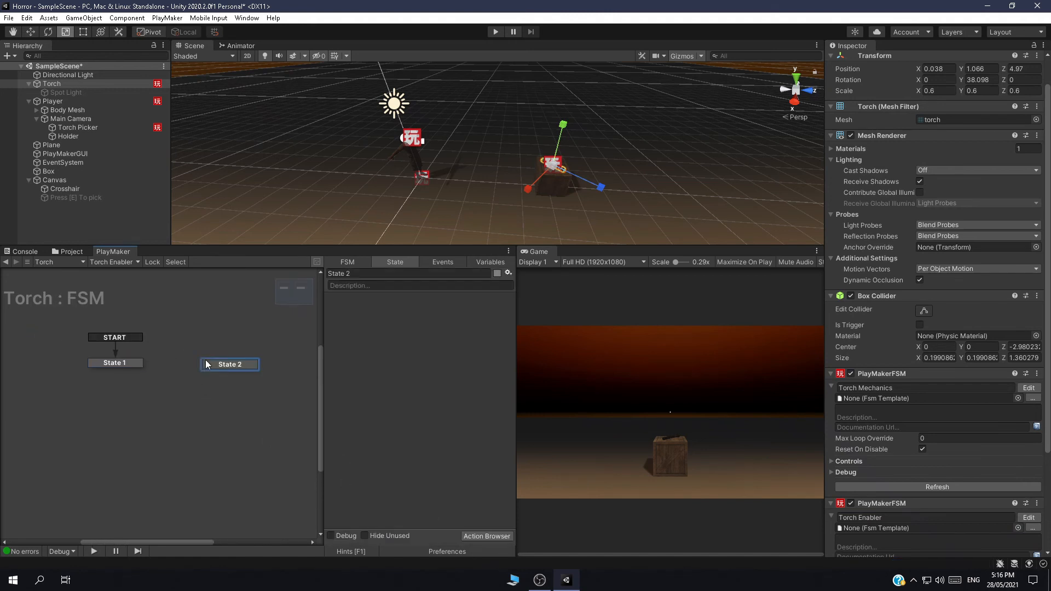
mouse_move(212, 363)
left_mouse_down()
mouse_move(191, 359)
mouse_move(204, 361)
left_mouse_up()
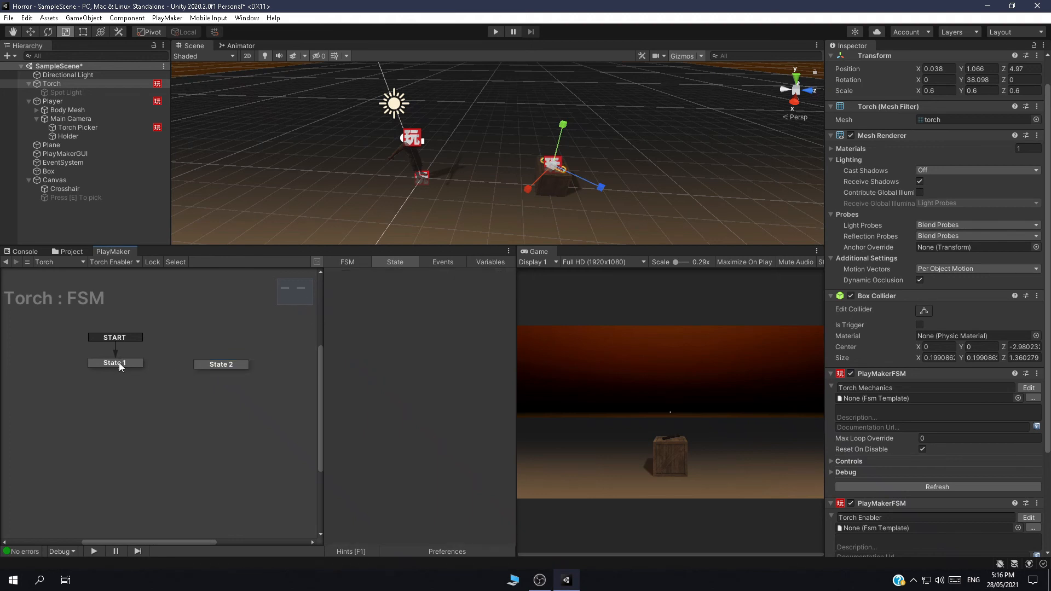
left_click_drag(122, 363, 120, 369)
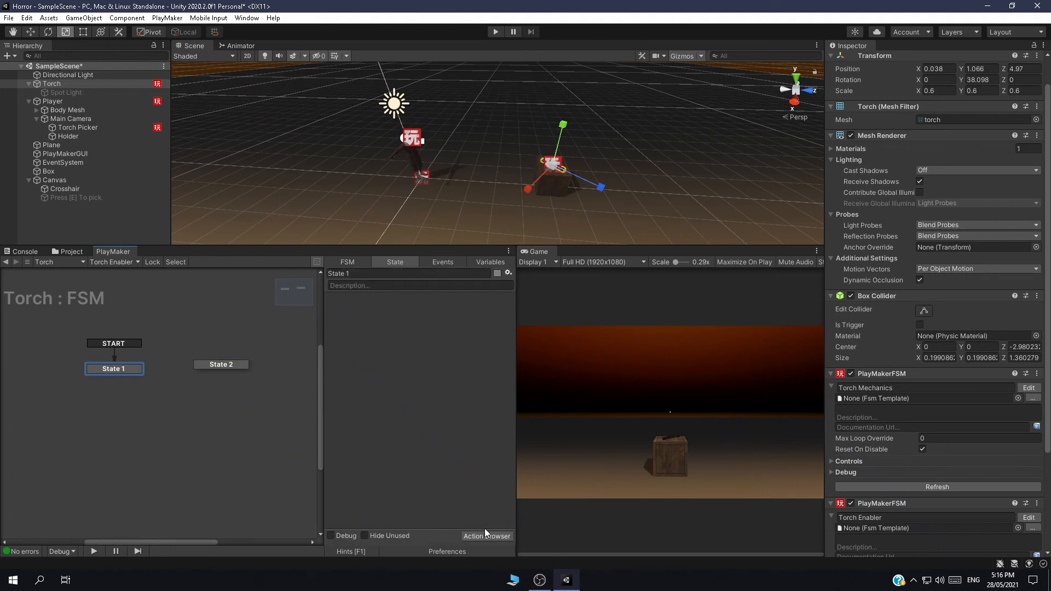
Add a collapsed Set Property action to State 1 that sets the Torch Mechanics FSM's enabled property to False.
left_click_drag(903, 376, 394, 383)
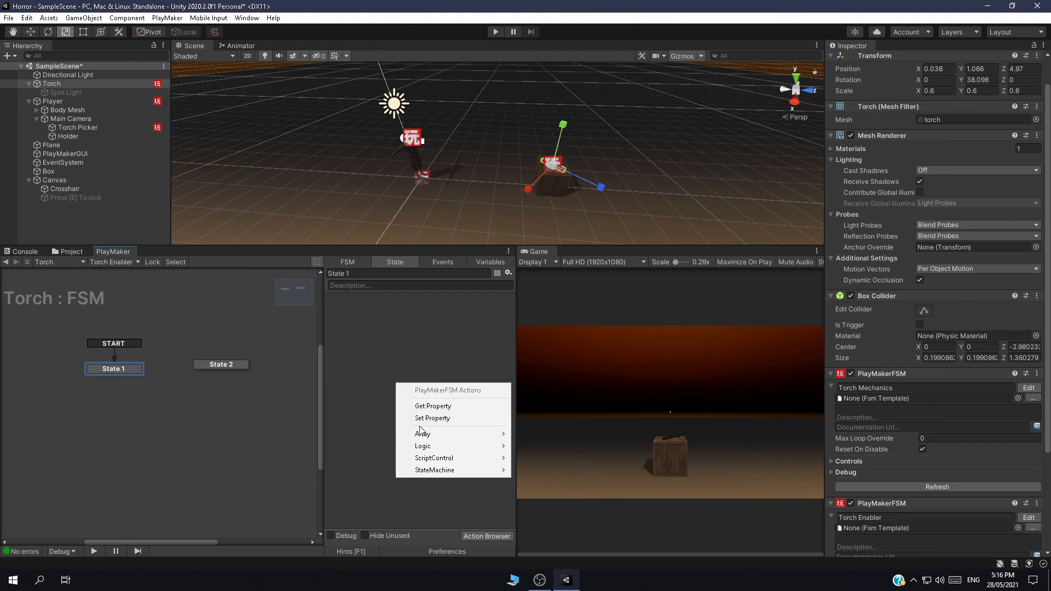
left_click(426, 415)
left_click(432, 332)
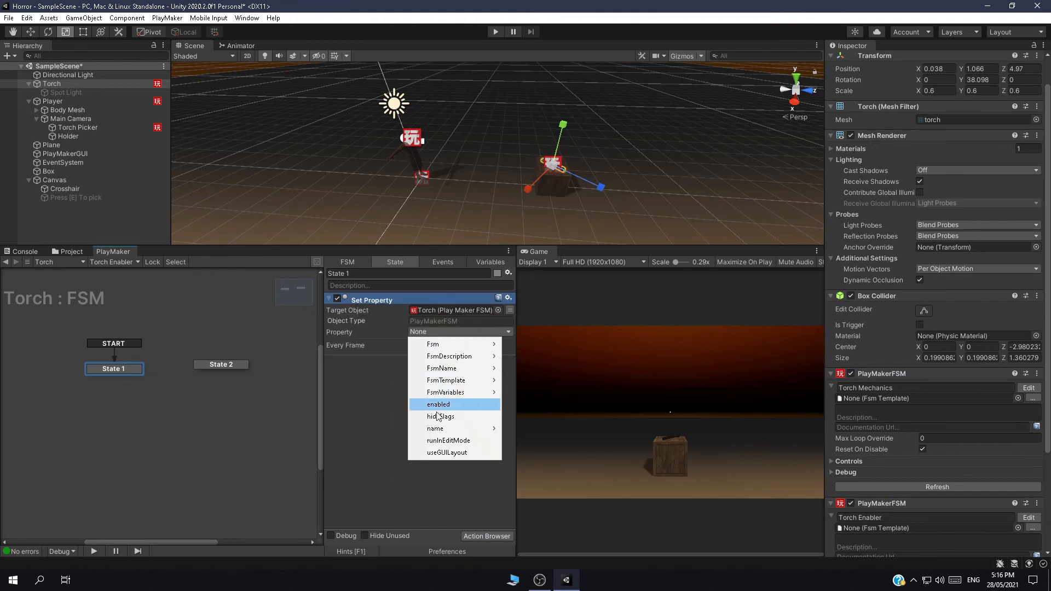
left_click(438, 405)
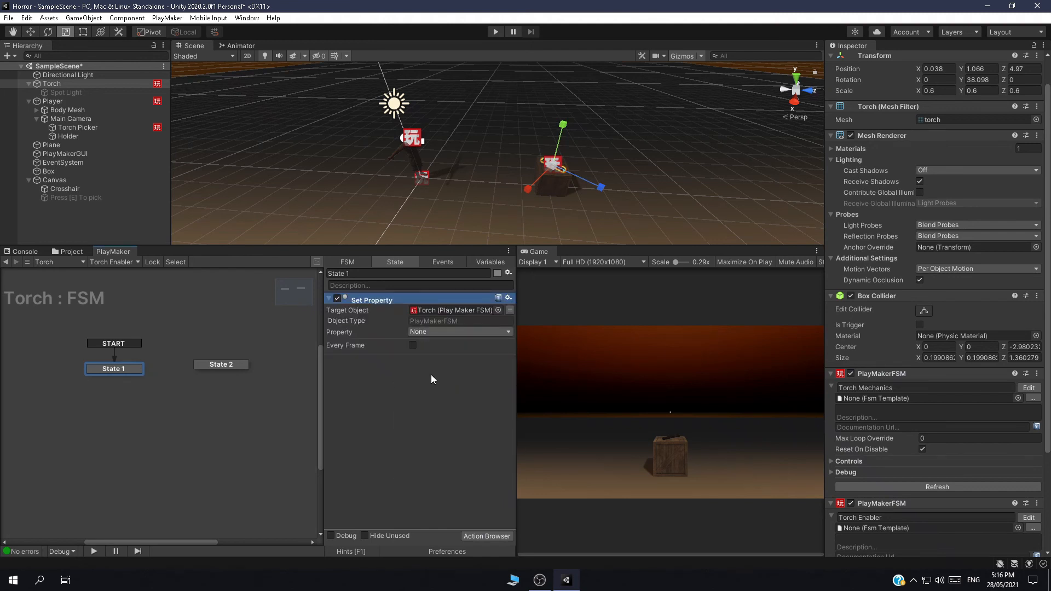
left_click(329, 299)
Disable the Torch Mechanics FSM component on the Torch and save the scene.
left_click(850, 373)
key("ctrl+s")
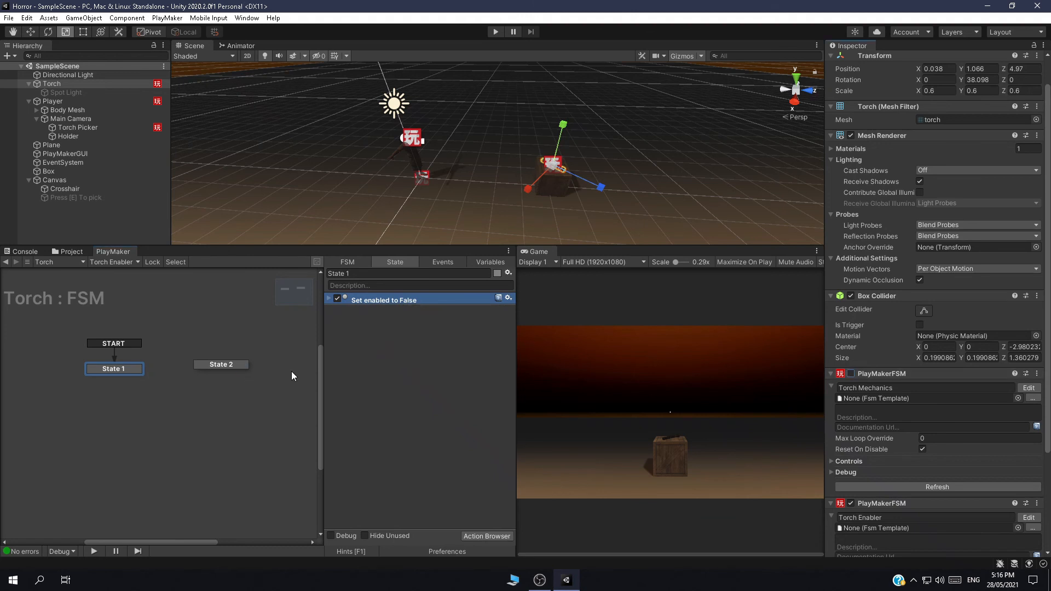
Copy the Set Property action from State 1 into State 2 of the Torch Enabler FSM.
left_click(230, 365)
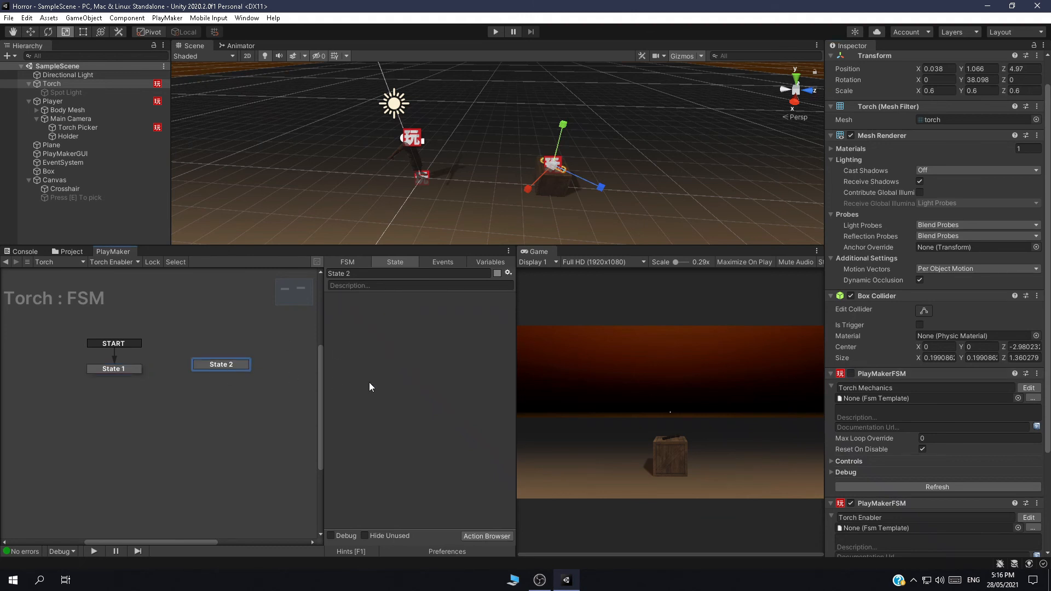
right_click(368, 387)
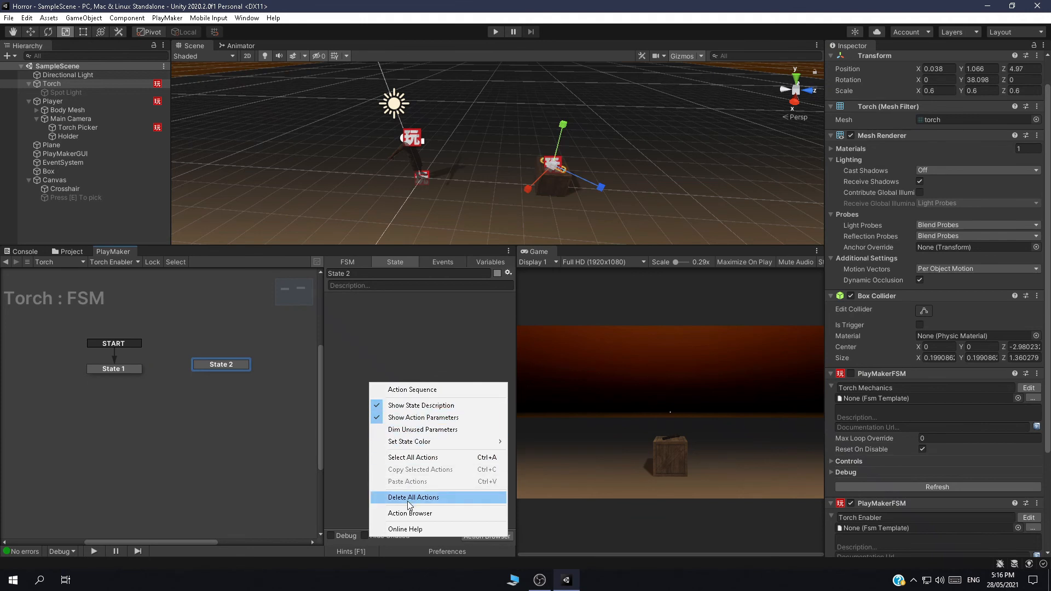
left_click(127, 367)
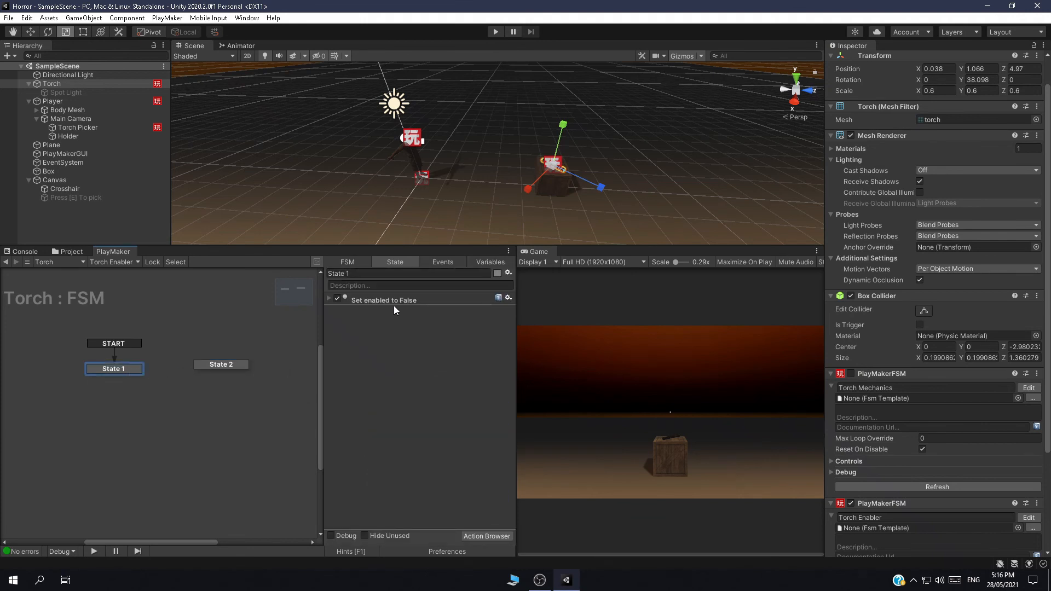
left_click(394, 303)
left_click(221, 364)
right_click(392, 358)
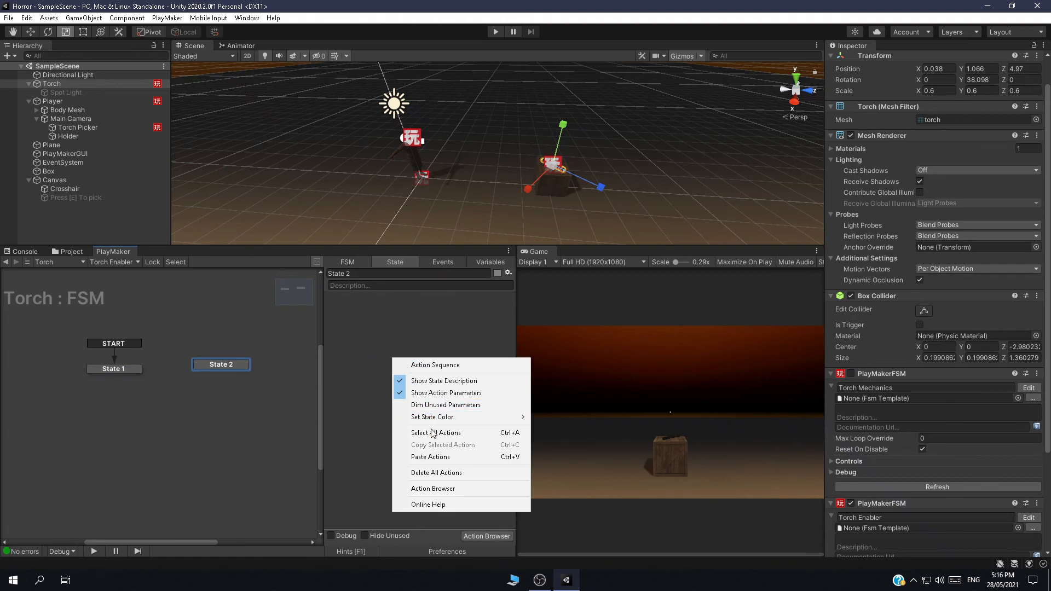
left_click(430, 457)
Set the enabled value of State 2's Set Property action to True and collapse the action.
left_click(329, 300)
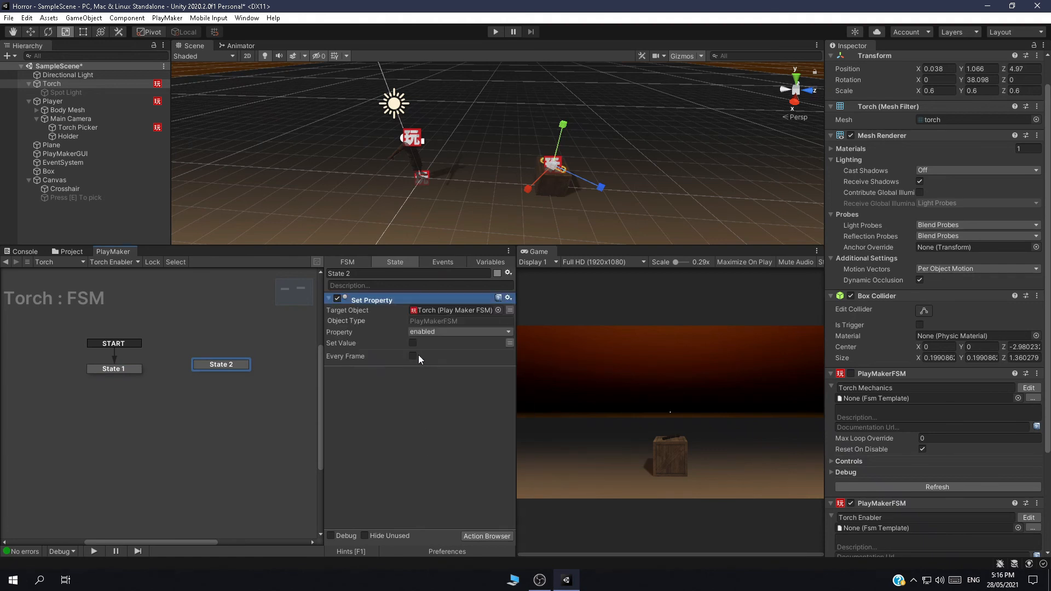
left_click(413, 342)
left_click(331, 300)
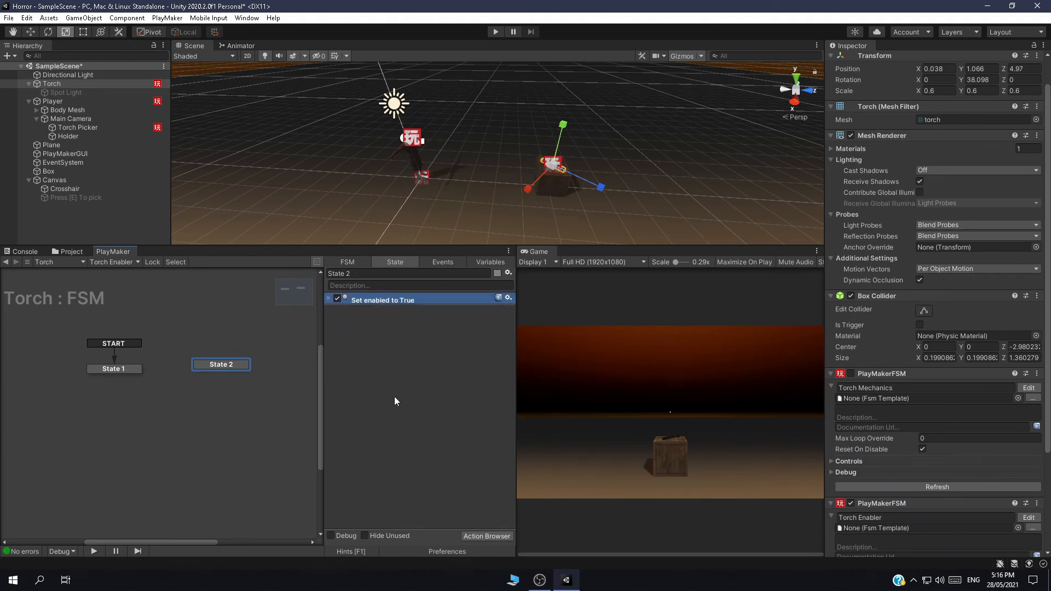
right_click(244, 366)
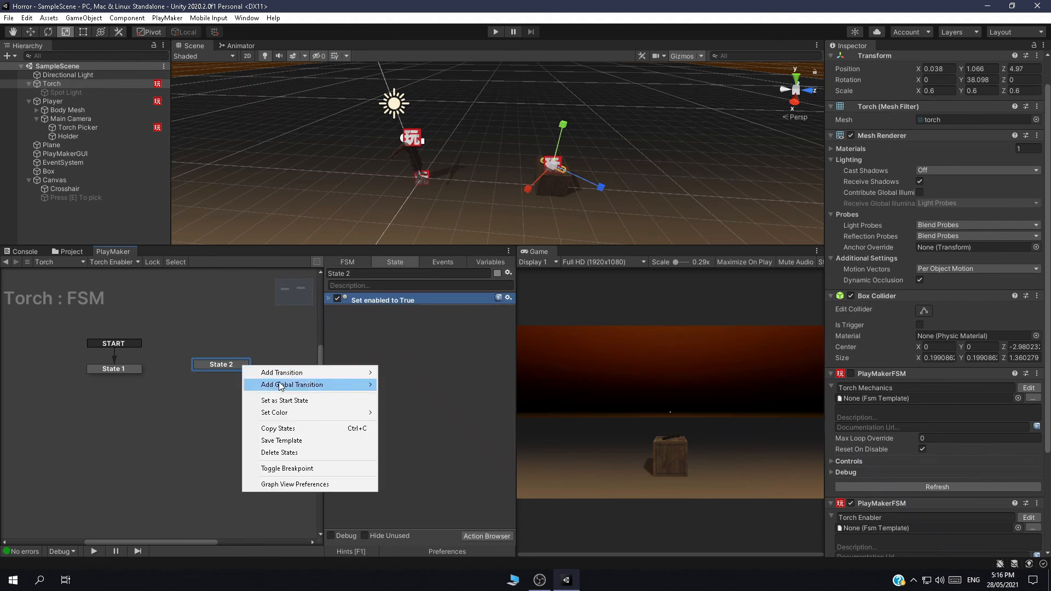
mouse_move(290, 385)
mouse_move(412, 399)
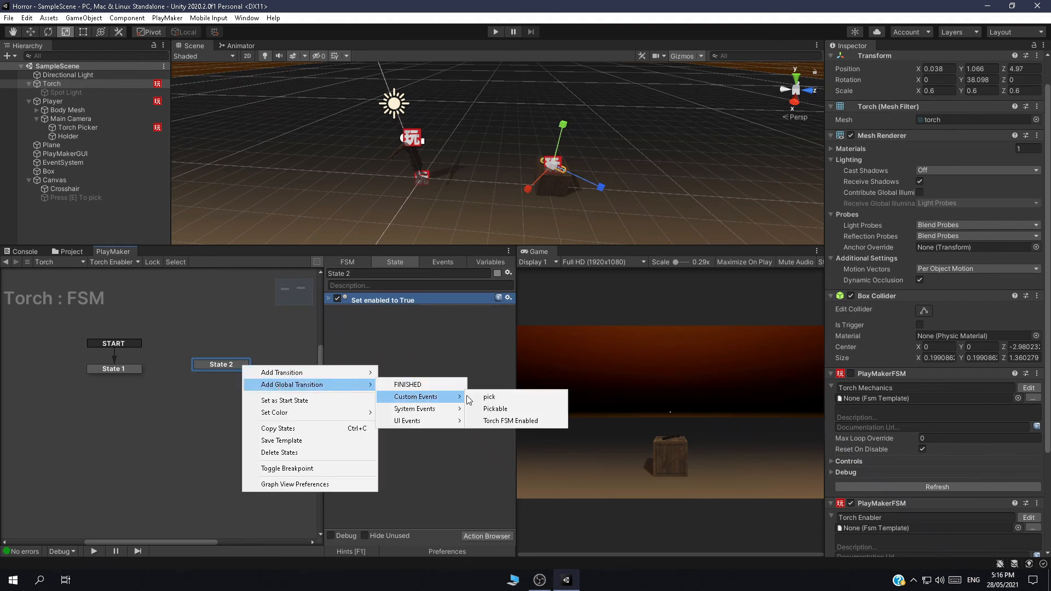
left_click(503, 421)
Add an event named daa to the Torch Enabler FSM's event list and select it.
left_click(441, 264)
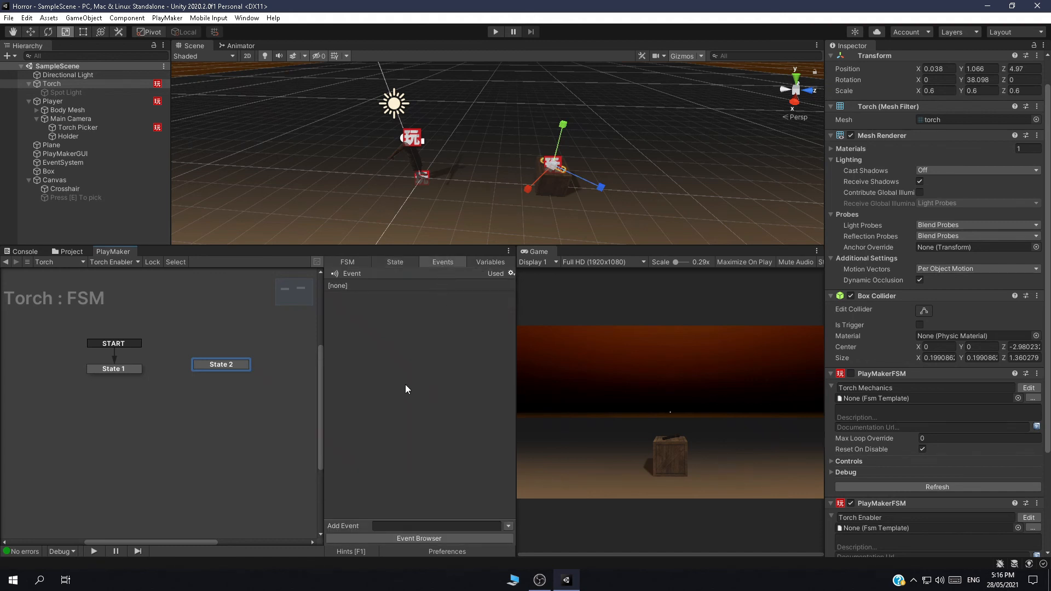
left_click(400, 524)
type("daa")
key("Return")
left_click(468, 286)
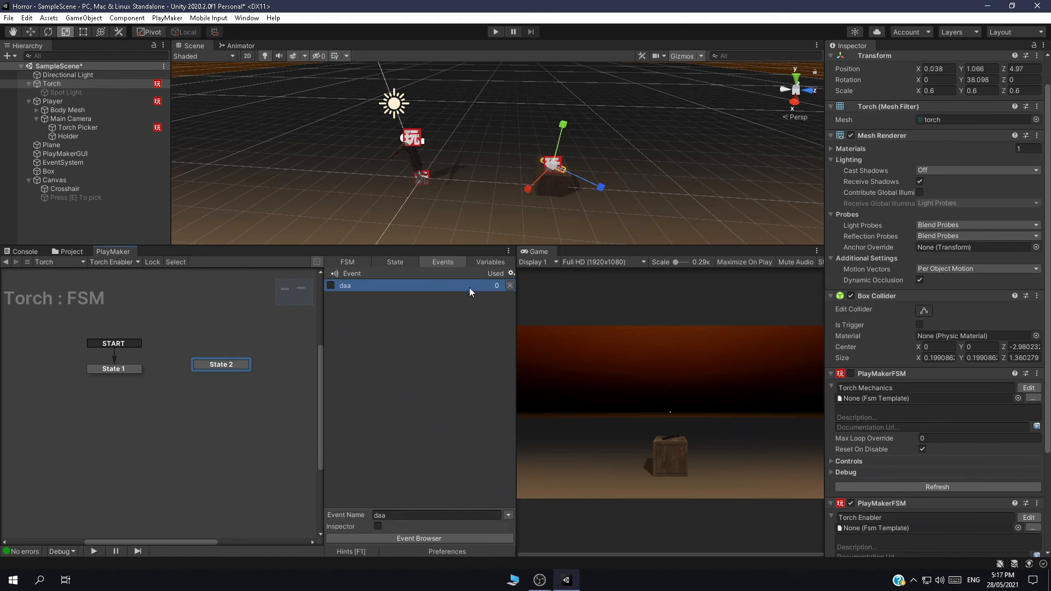
Add a Torch FSM Enabled global transition to State 2 and move the state slightly down beside State 1.
left_click(391, 264)
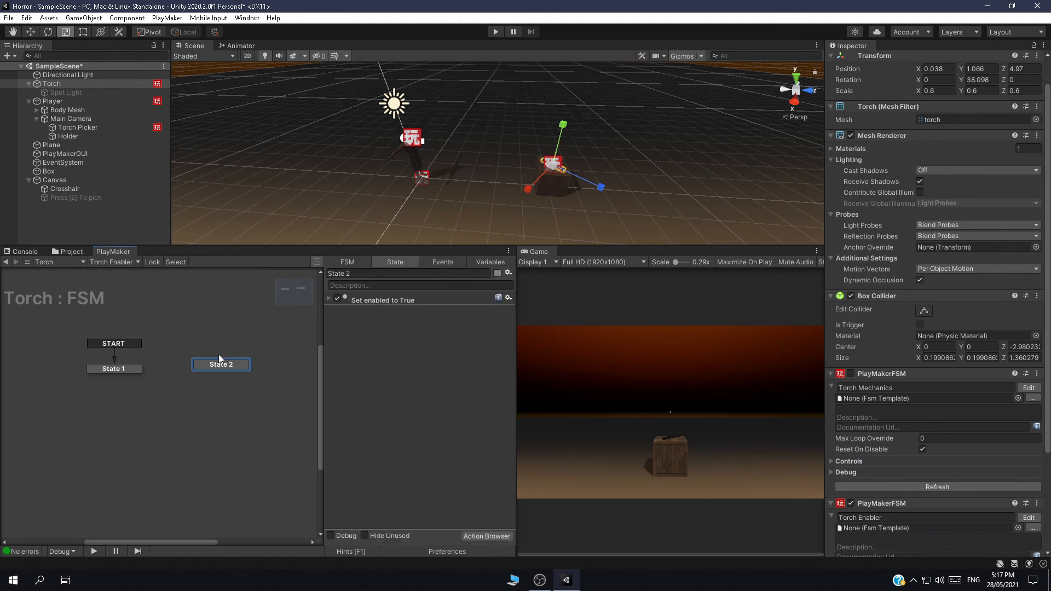
right_click(218, 363)
mouse_move(257, 380)
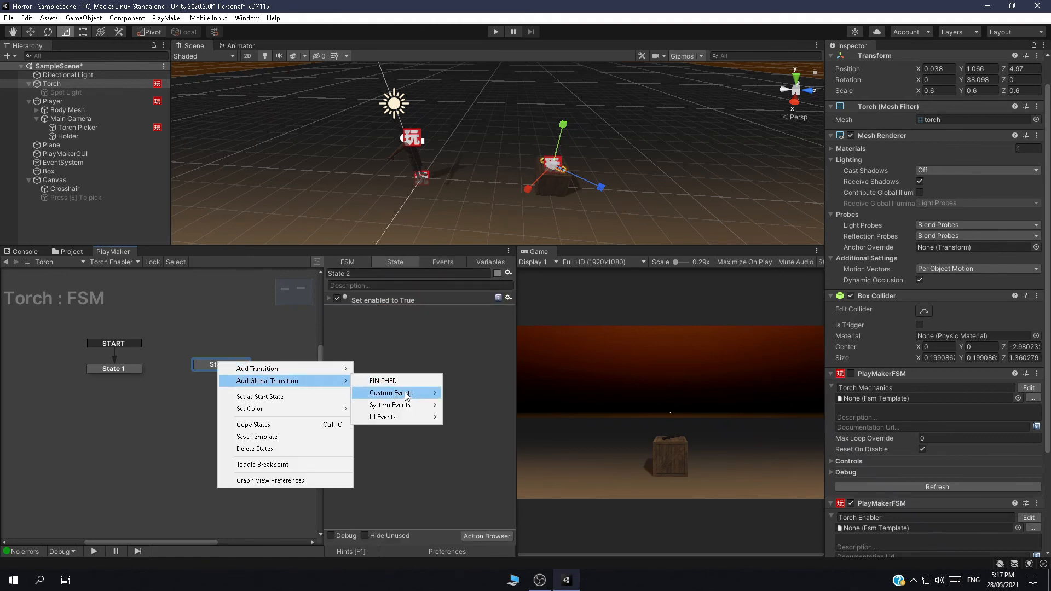
mouse_move(391, 393)
left_click(478, 430)
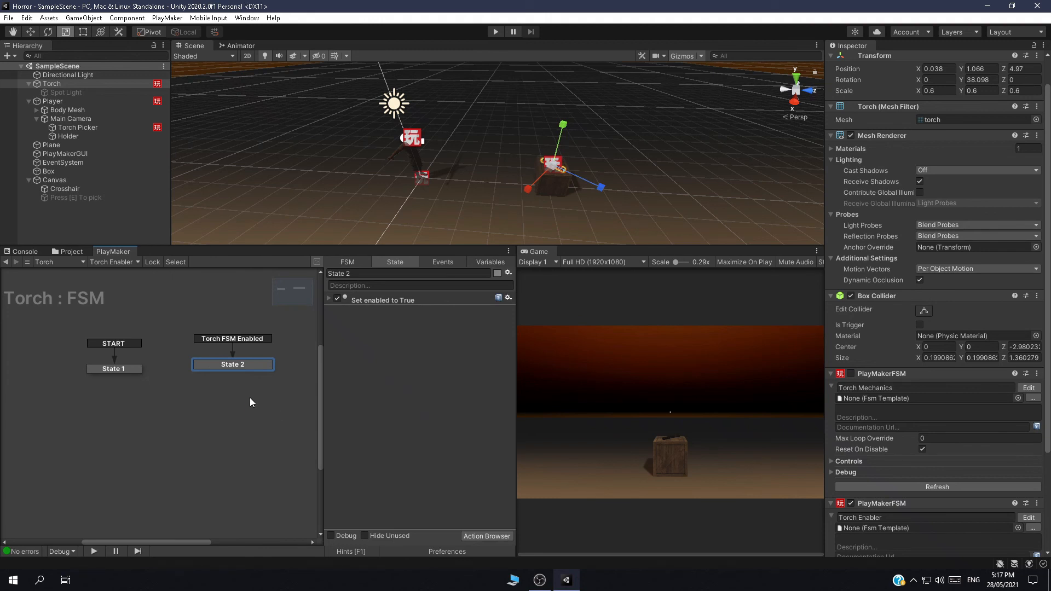
left_click_drag(251, 364, 241, 373)
left_click(245, 381)
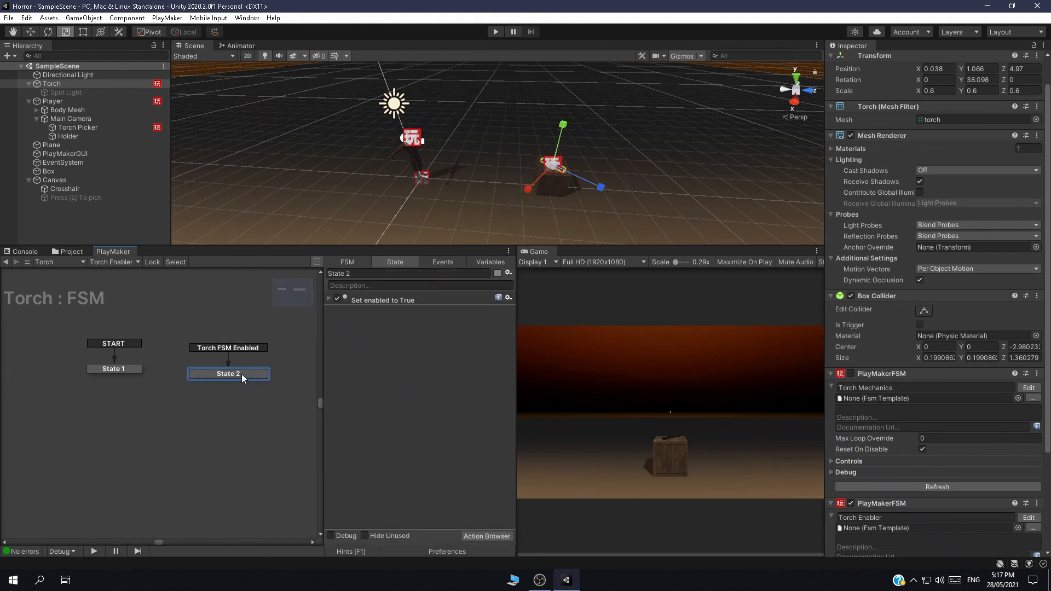
Add a Send Event action to State 4 of the Torch Picker FSM.
left_click(74, 127)
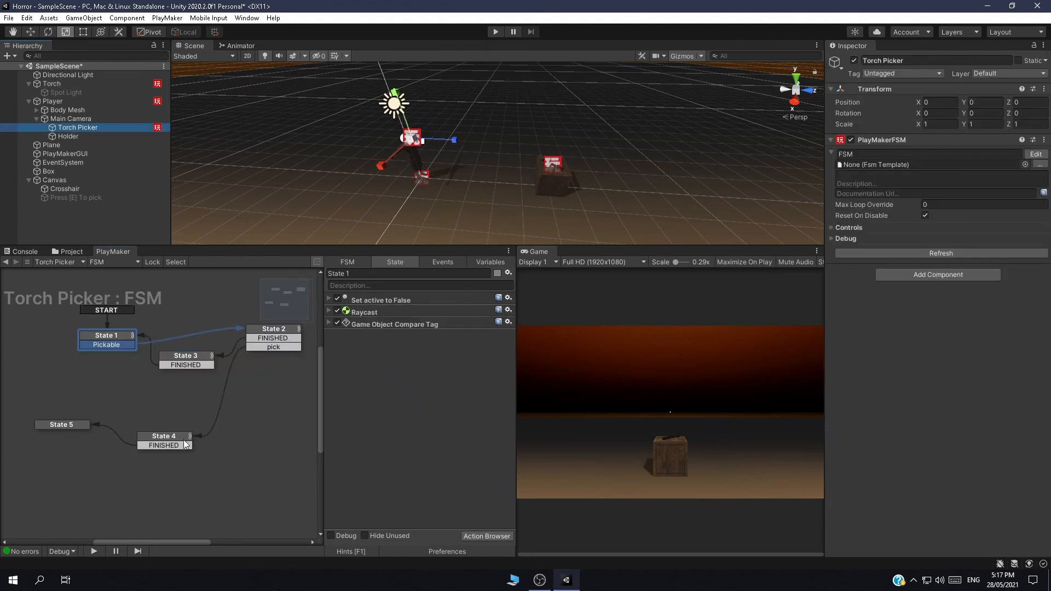
type("send")
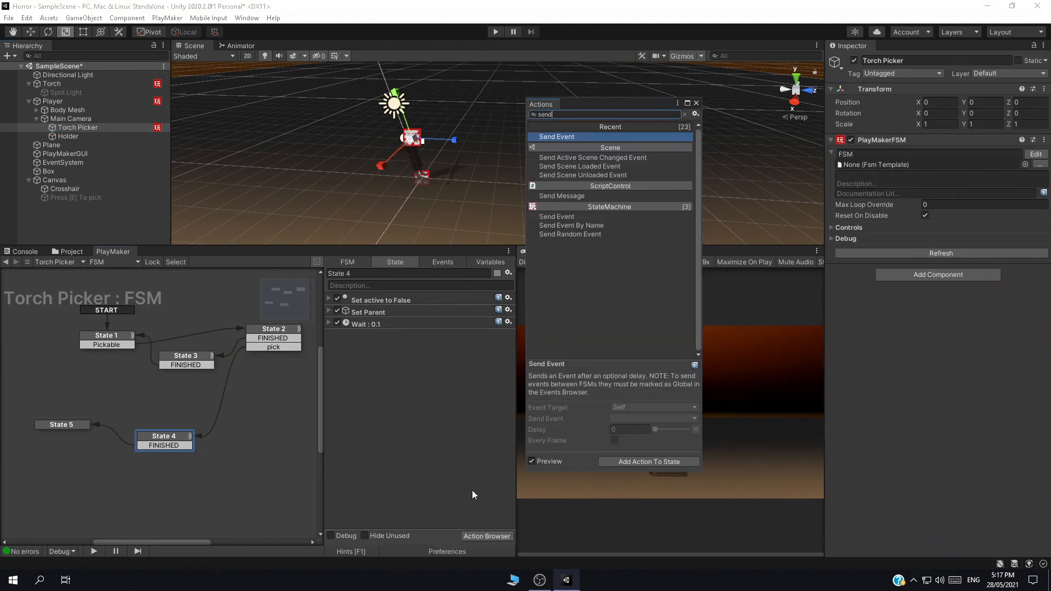
key("Return")
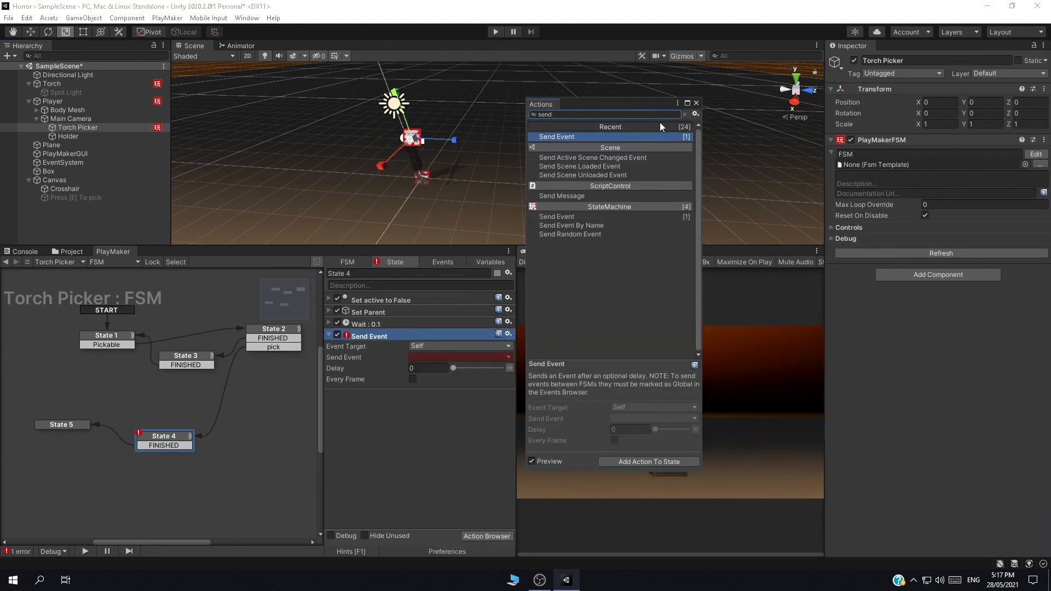
left_click(696, 103)
Set the Send Event action's target to Game Object FSM and specify the Torch as its game object.
left_click(453, 347)
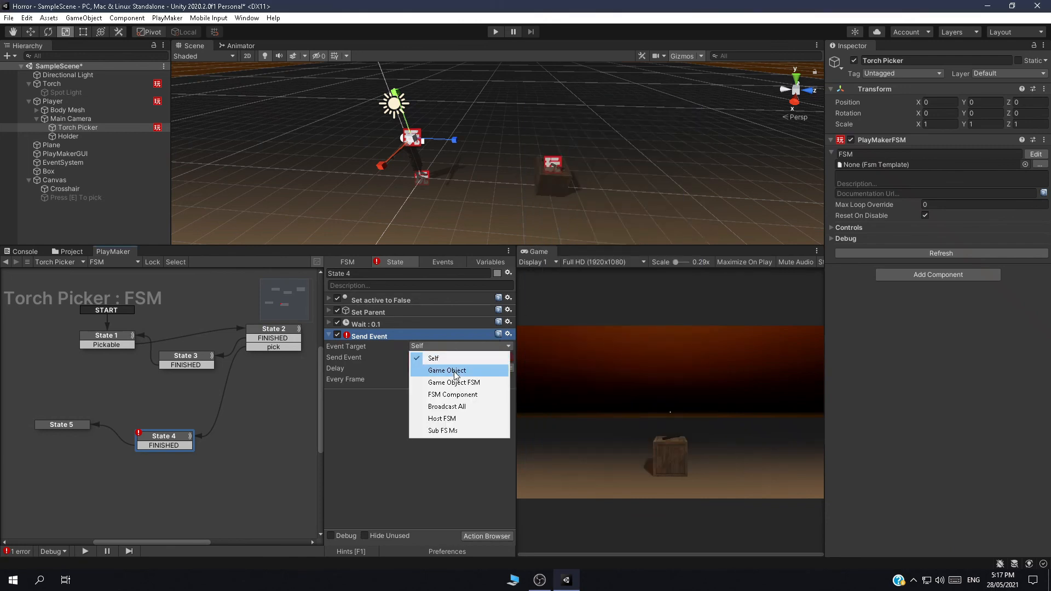
left_click(454, 379)
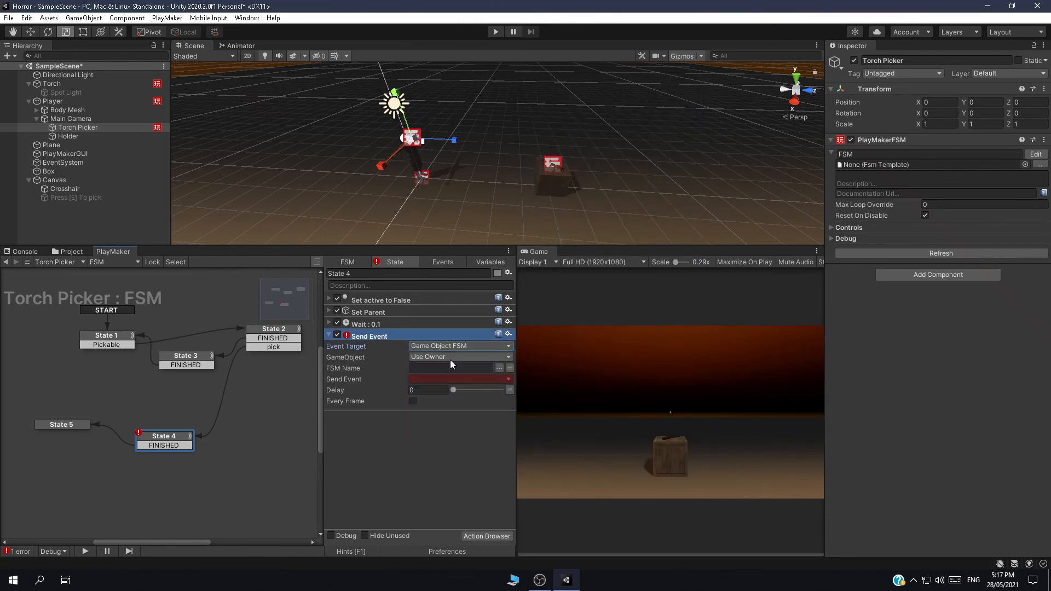
left_click(495, 357)
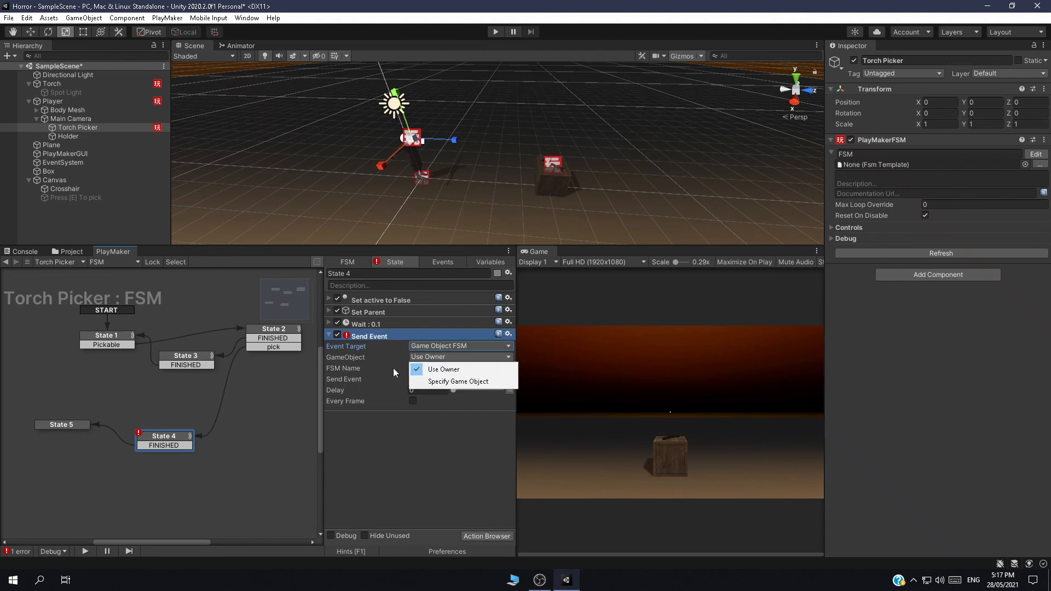
left_click(363, 373)
left_click(459, 357)
left_click(469, 383)
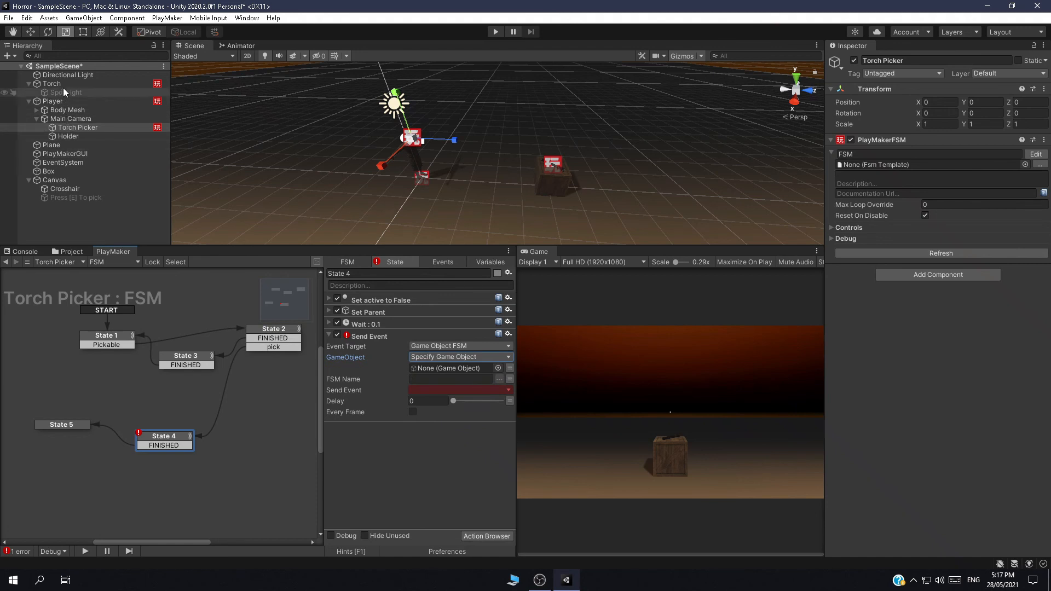
left_click_drag(64, 84, 472, 372)
Make the Send Event action send Torch FSM Enabled to the Torch Enabler FSM.
left_click(498, 378)
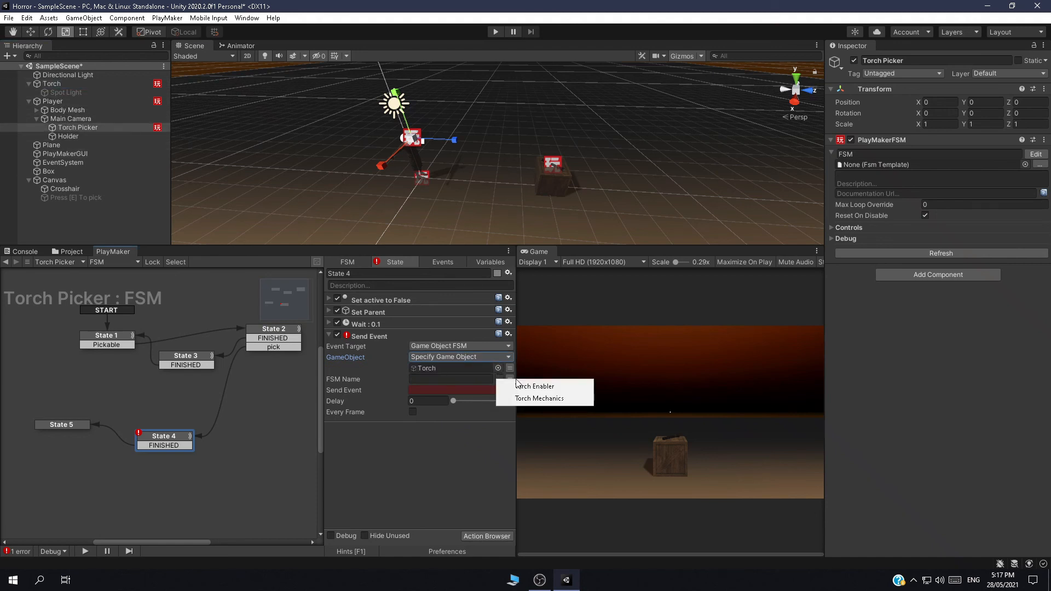
left_click(536, 387)
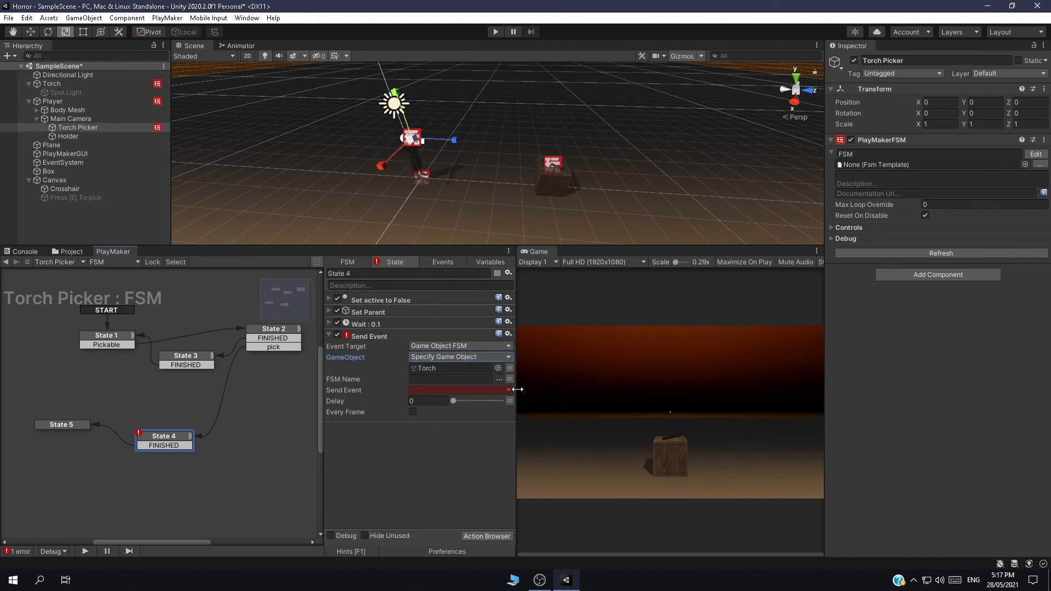
left_click(468, 390)
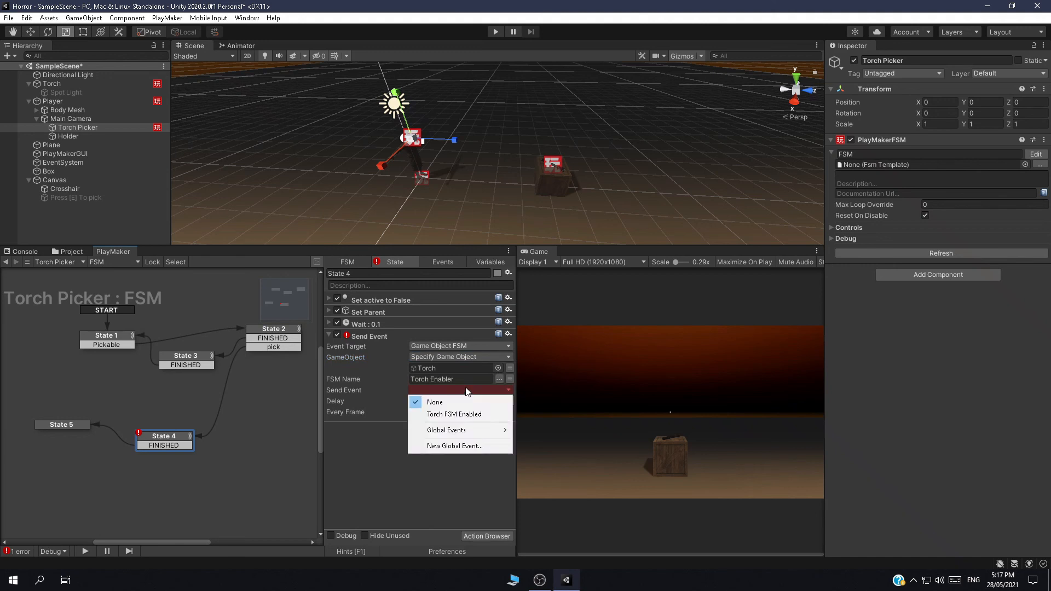
left_click(470, 415)
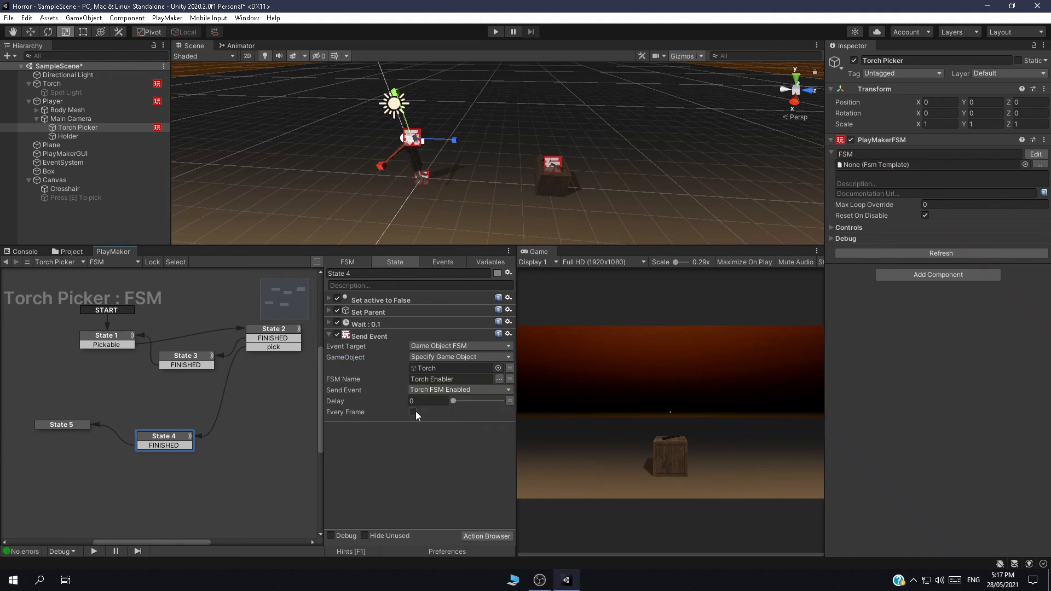
Move the Send Event action above Set Parent in State 4, collapse it, and save the scene.
left_click_drag(356, 339, 379, 305)
left_click(329, 311)
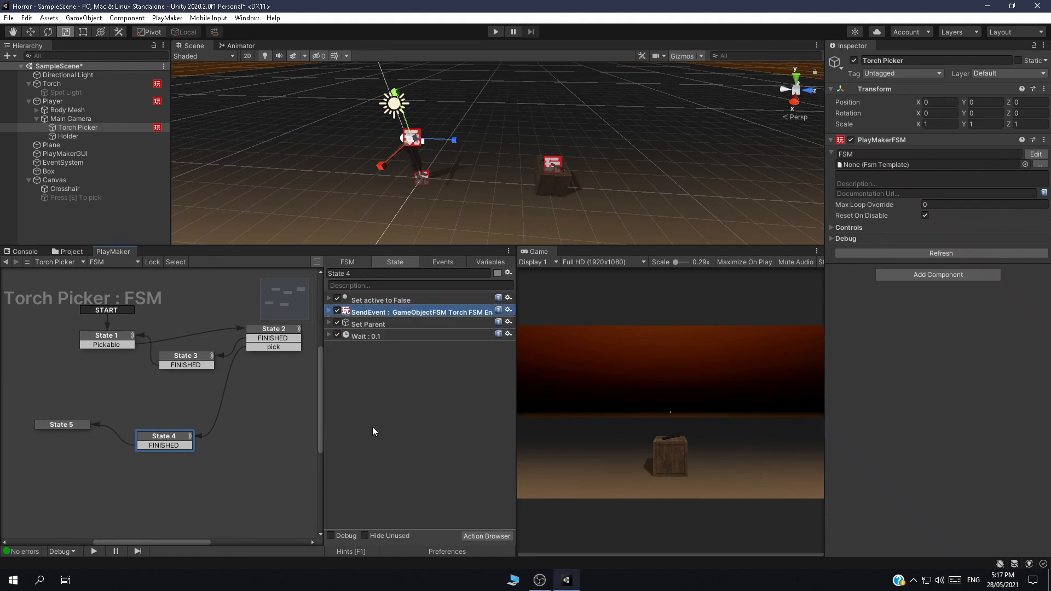
key("ctrl+s")
Play-test the scene by walking to the crate, picking up the torch and toggling its light, and stop play mode.
left_click(496, 32)
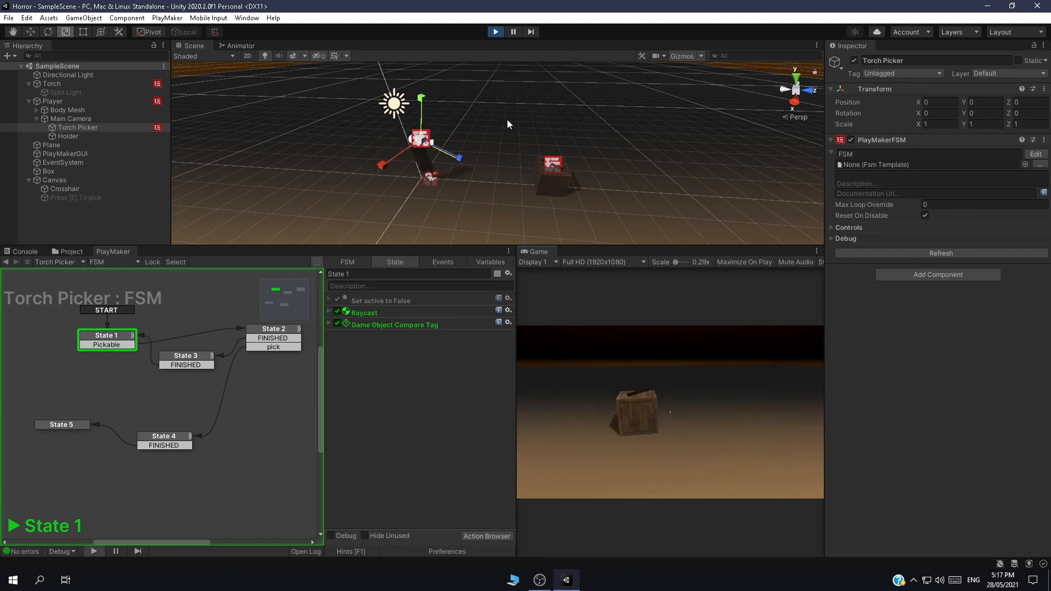
key("w")
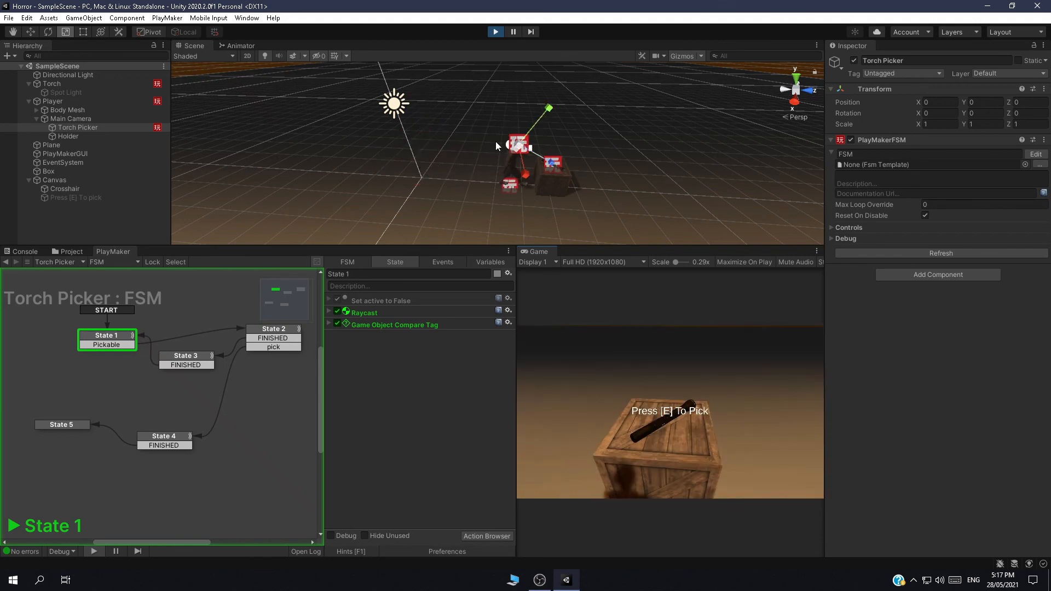
key("e")
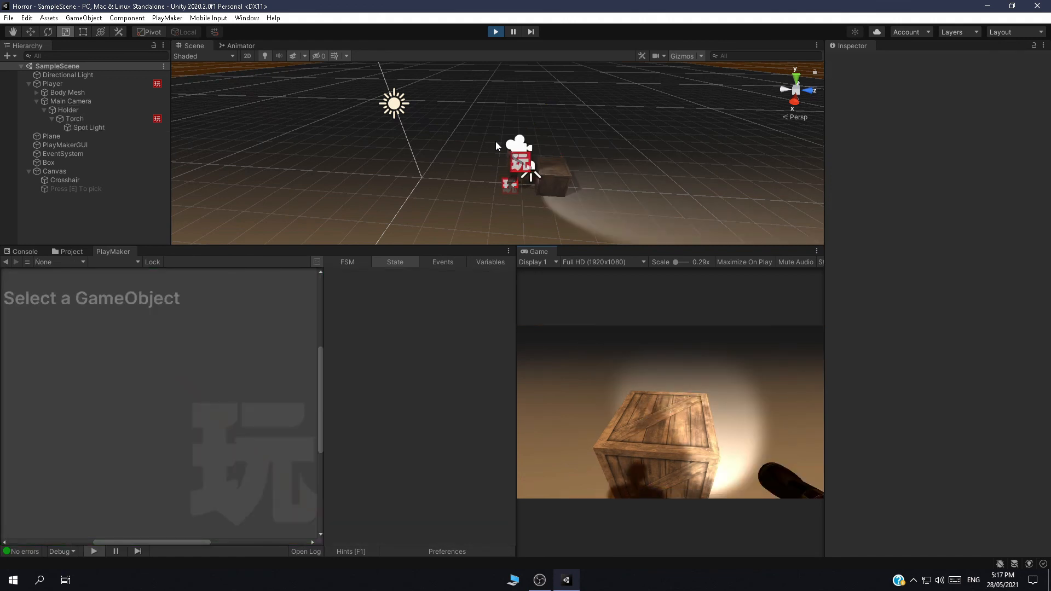
key("f")
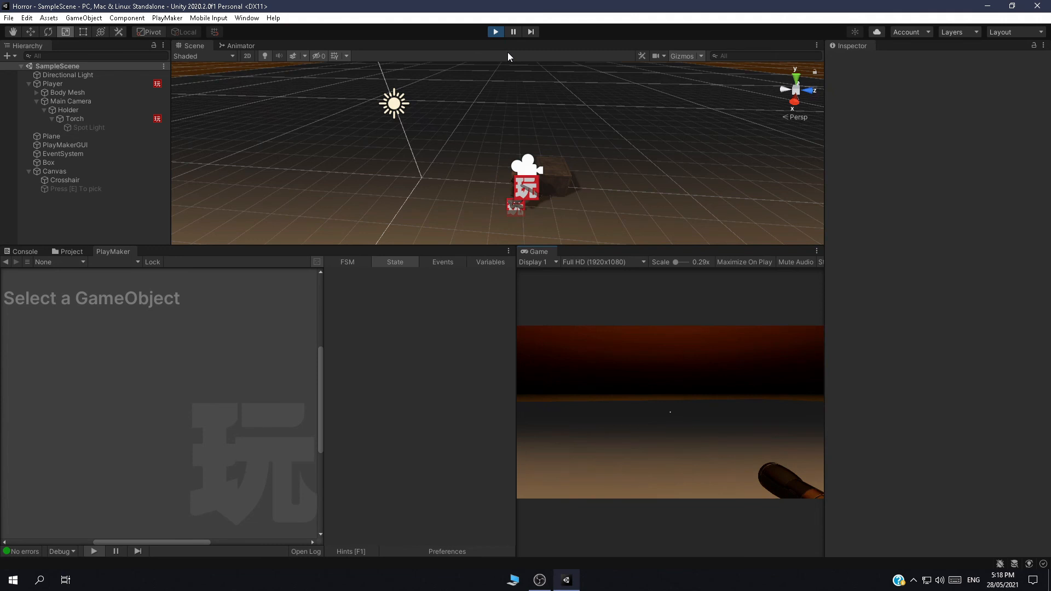
key("ctrl+p")
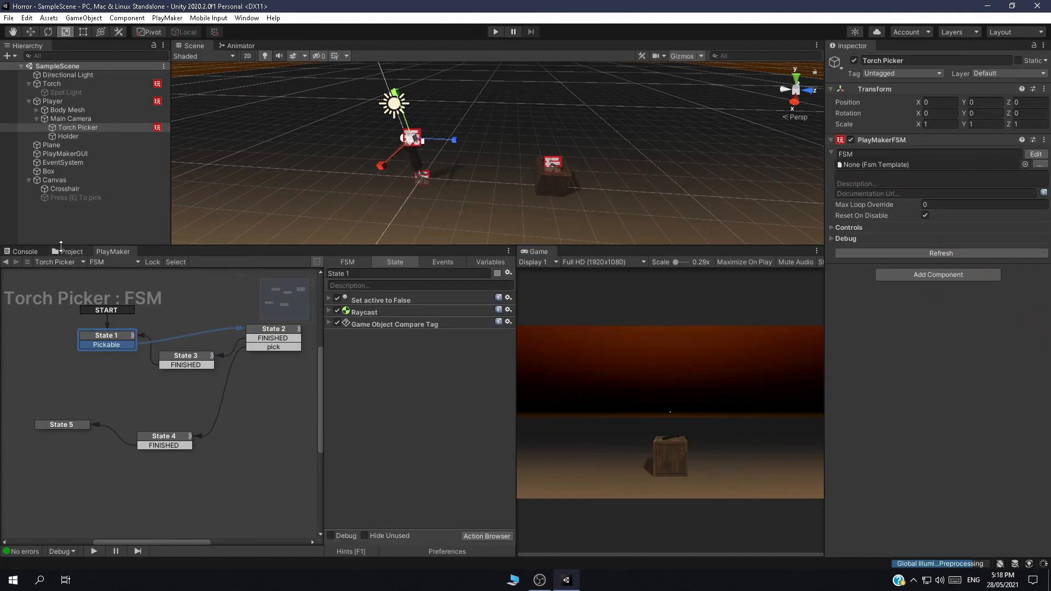
Open the Standard Assets folder among the project's assets.
left_click(69, 252)
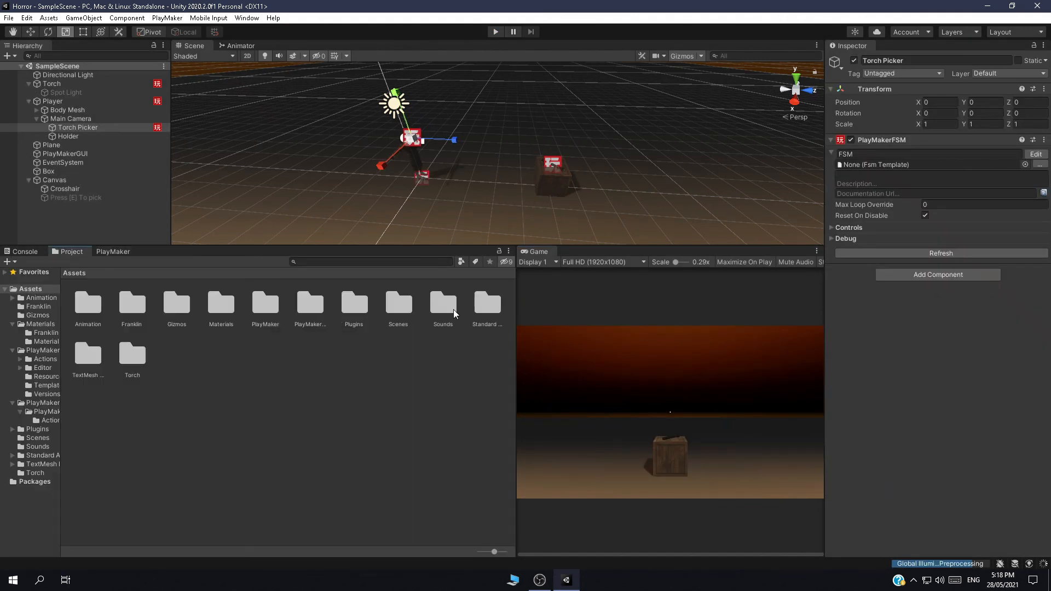
scroll(500, 190, "down", 5)
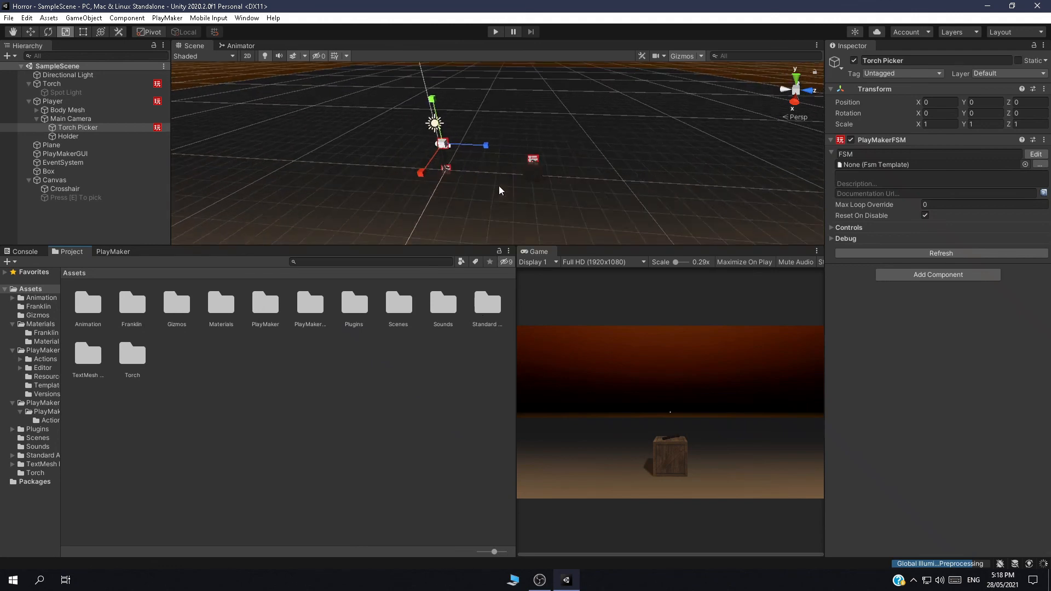
scroll(497, 186, "up", 4)
scroll(497, 178, "up", 5)
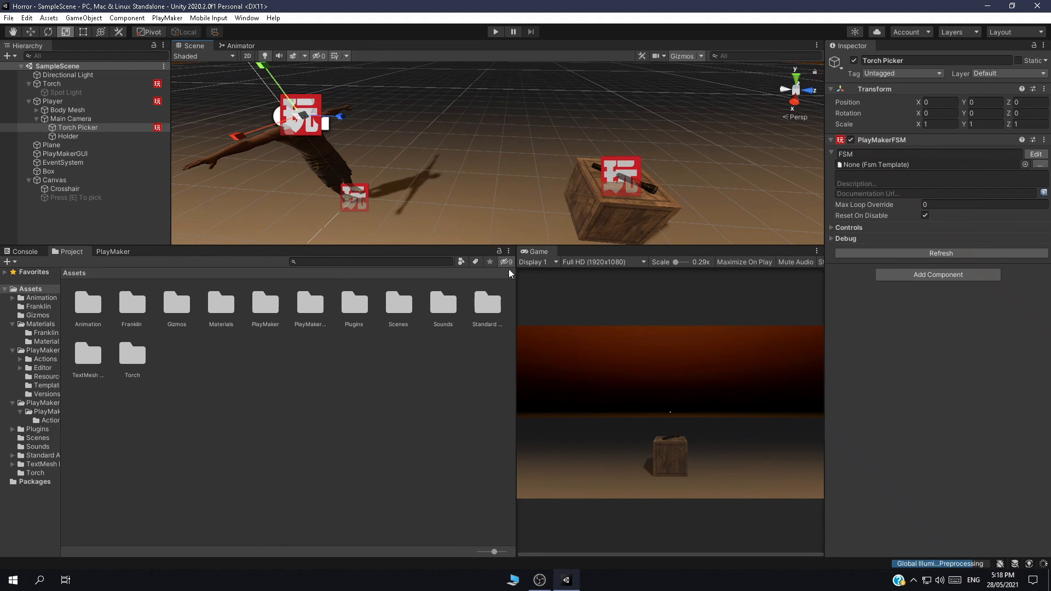
left_click(492, 306)
double_click(490, 303)
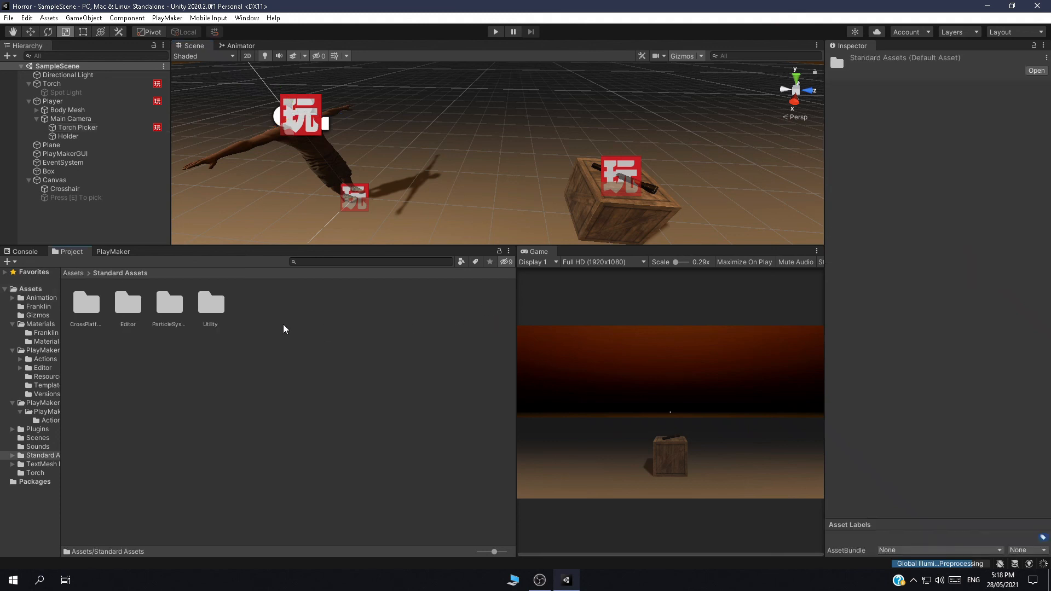
Add the DustStorm prefab from the ParticleSystems Prefabs folder to the root of the scene.
double_click(182, 310)
left_click(128, 308)
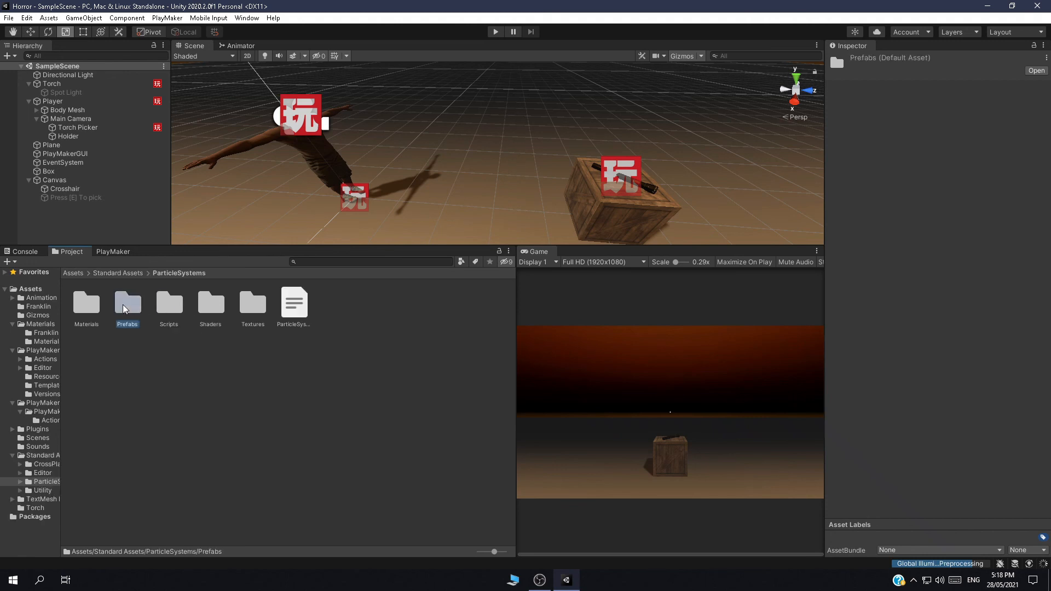
double_click(127, 308)
left_click_drag(140, 312, 66, 224)
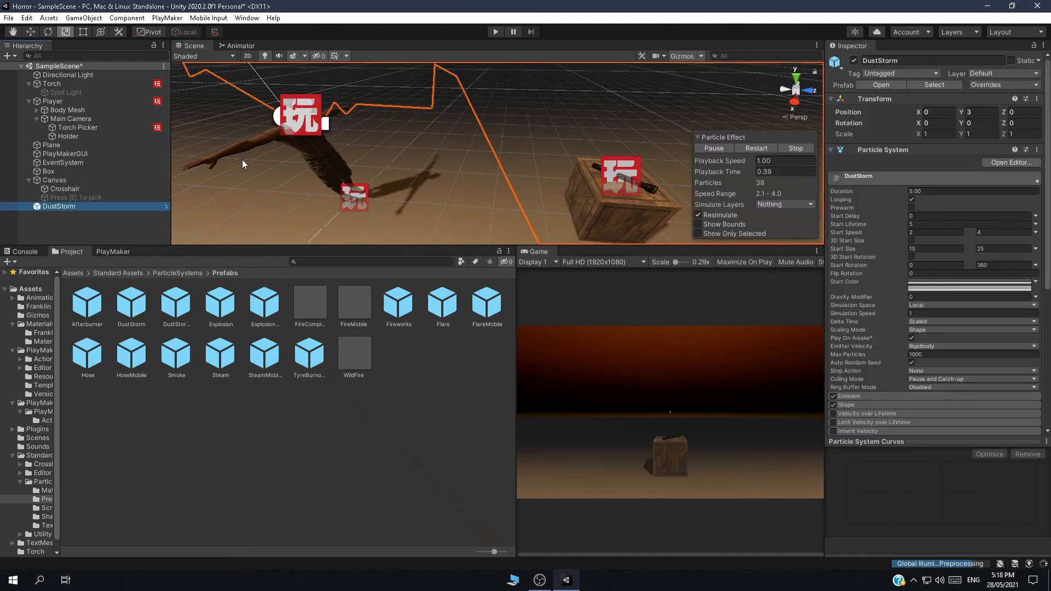
scroll(346, 163, "down", 4)
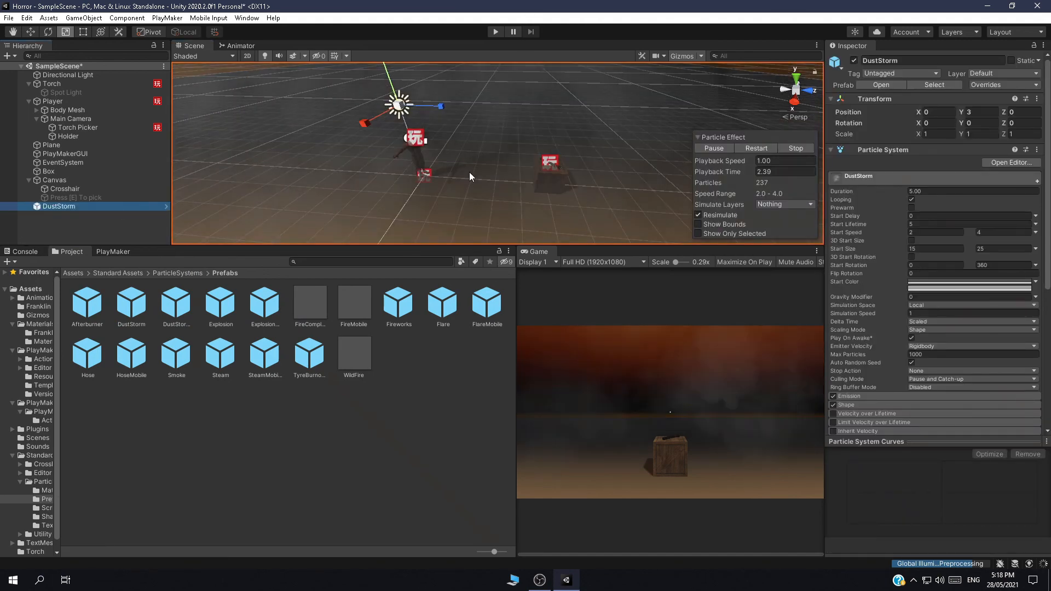
scroll(470, 176, "down", 3)
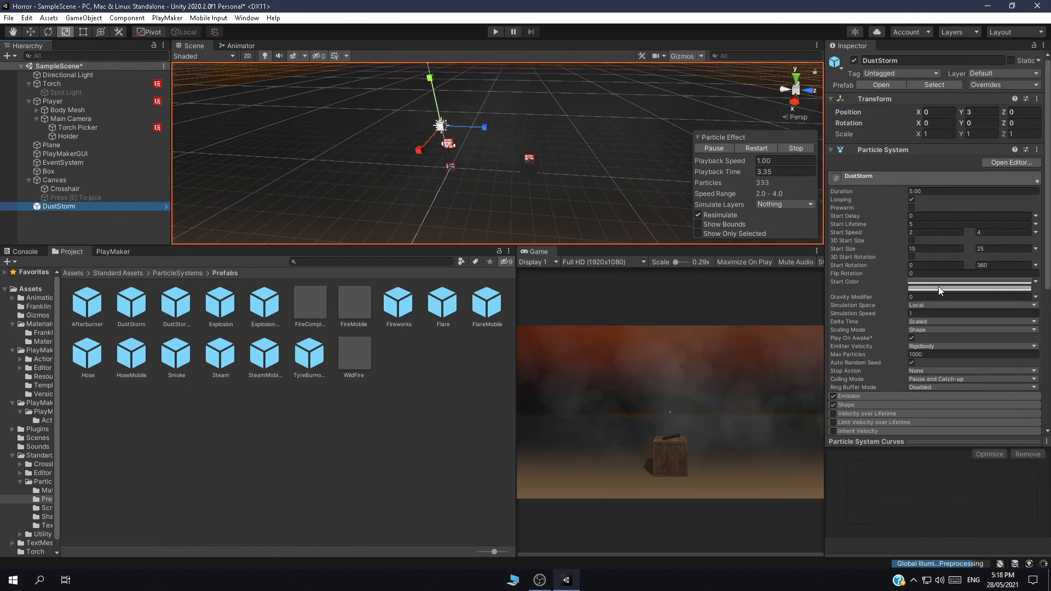
Set both of DustStorm's start colors to white with the particle preview stopped, and enable Prewarm.
left_click(940, 288)
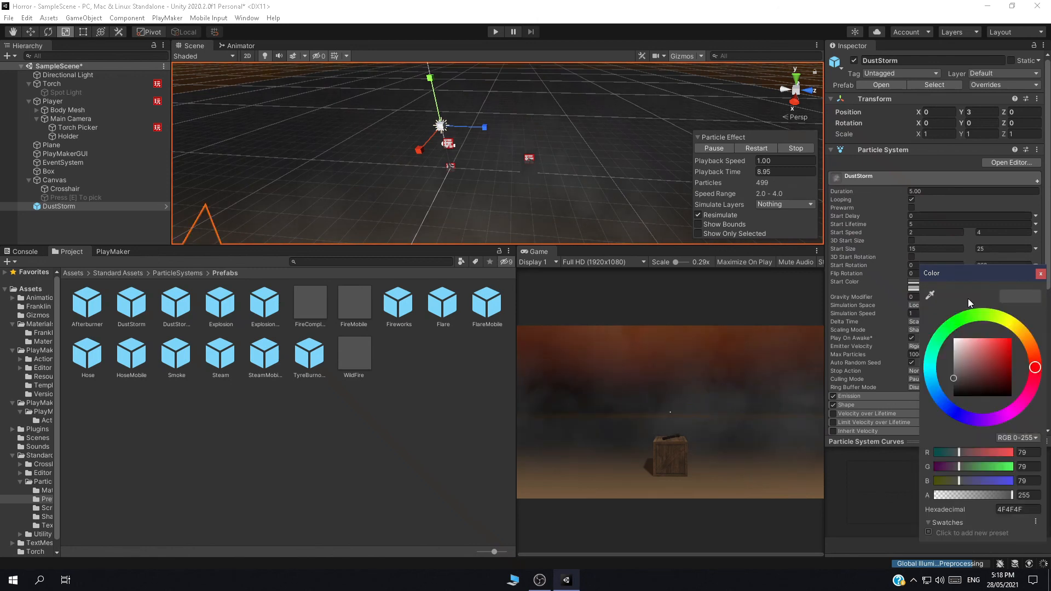
left_click(958, 345)
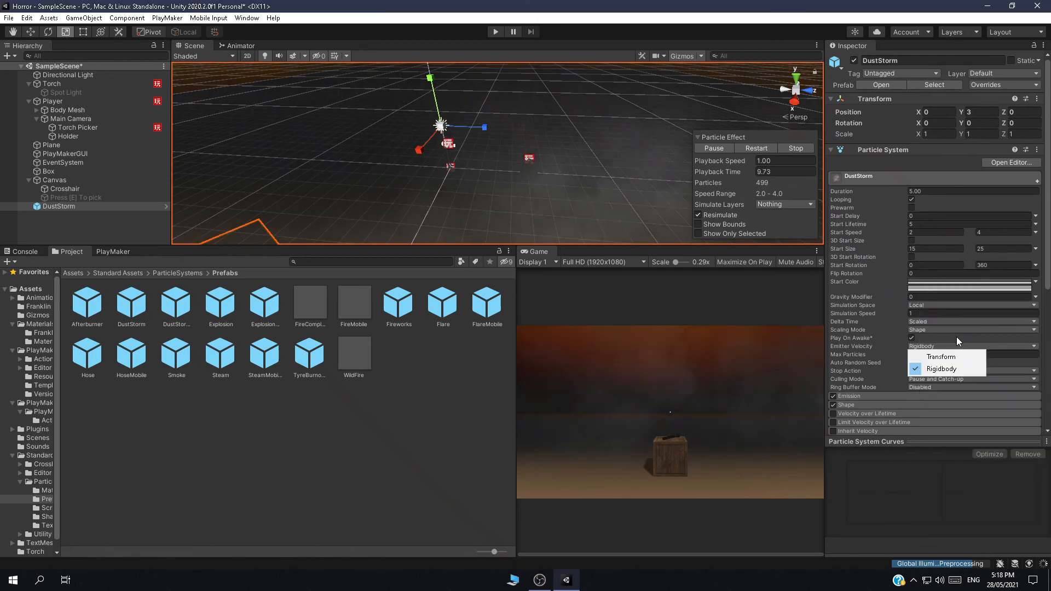
left_click(954, 282)
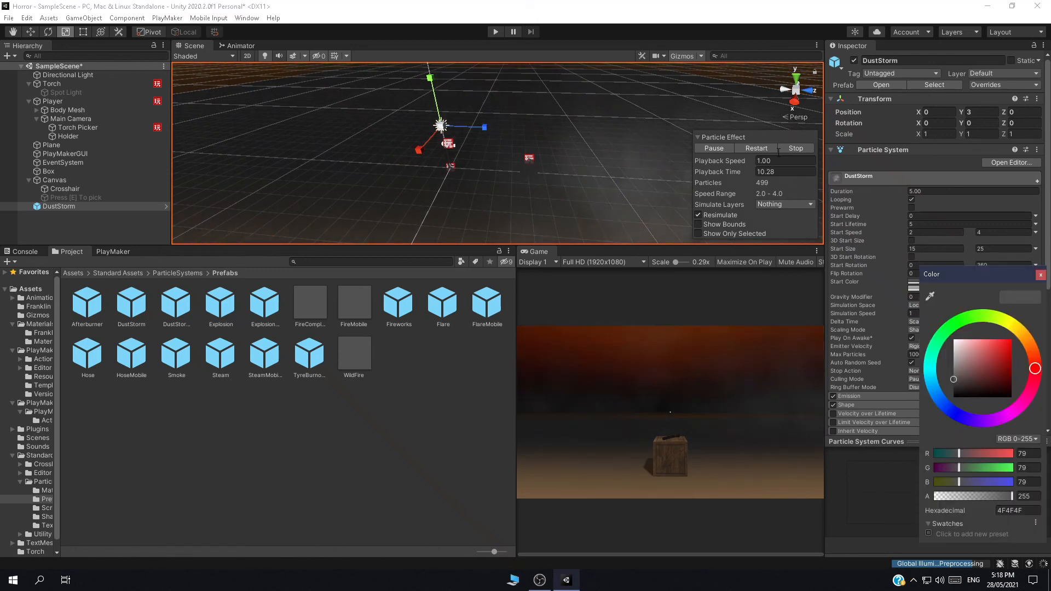
left_click(789, 147)
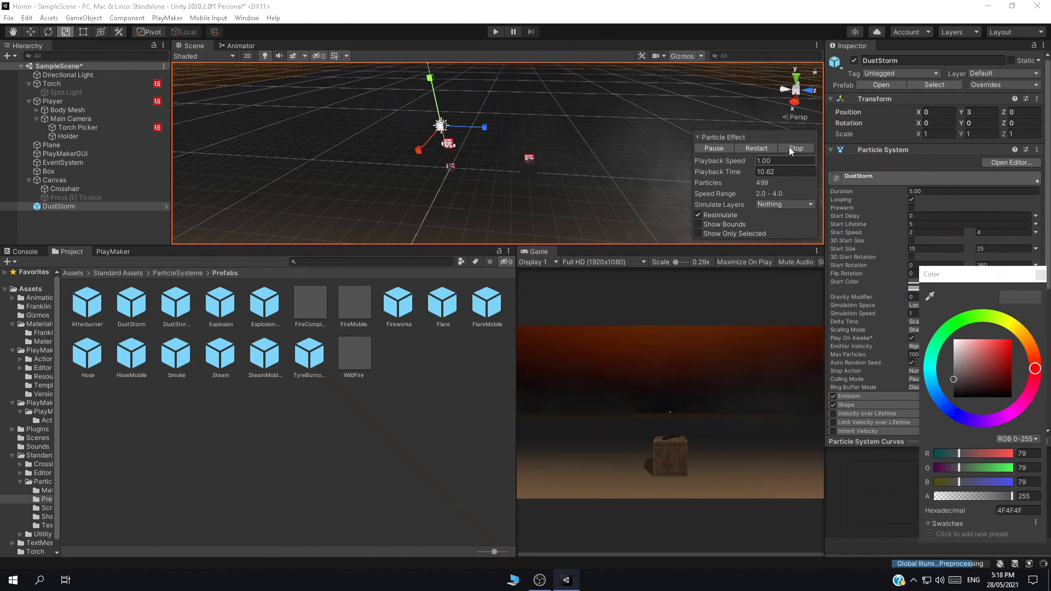
left_click(790, 147)
left_click(944, 283)
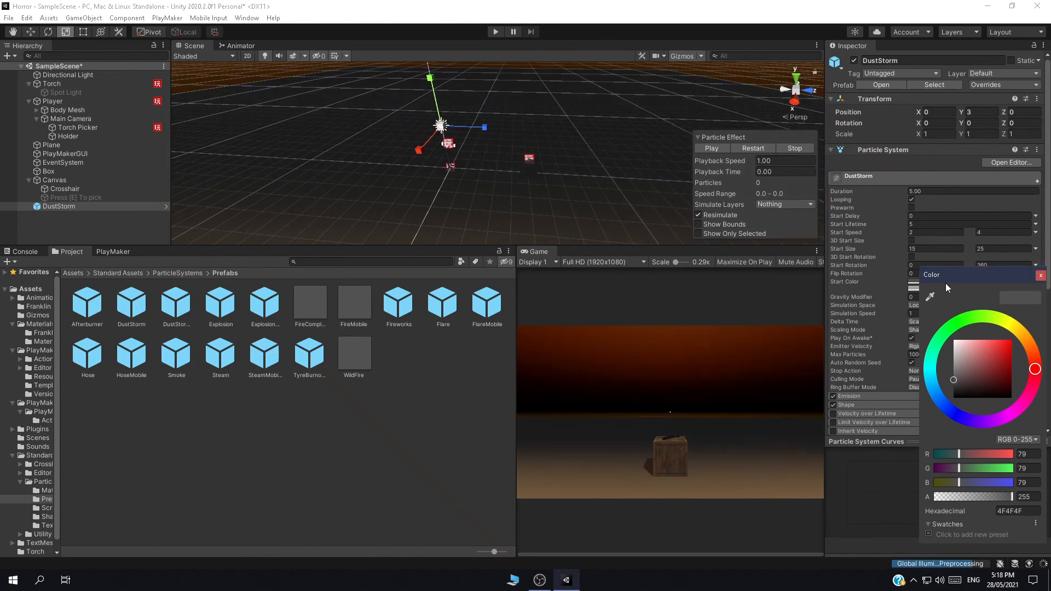
left_click(955, 342)
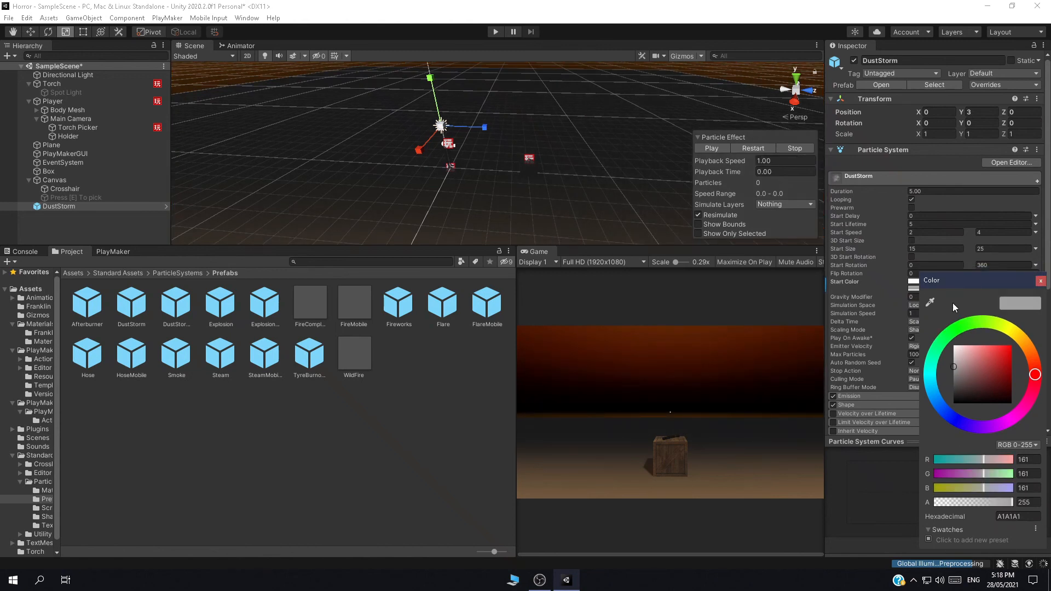
left_click_drag(953, 366, 941, 339)
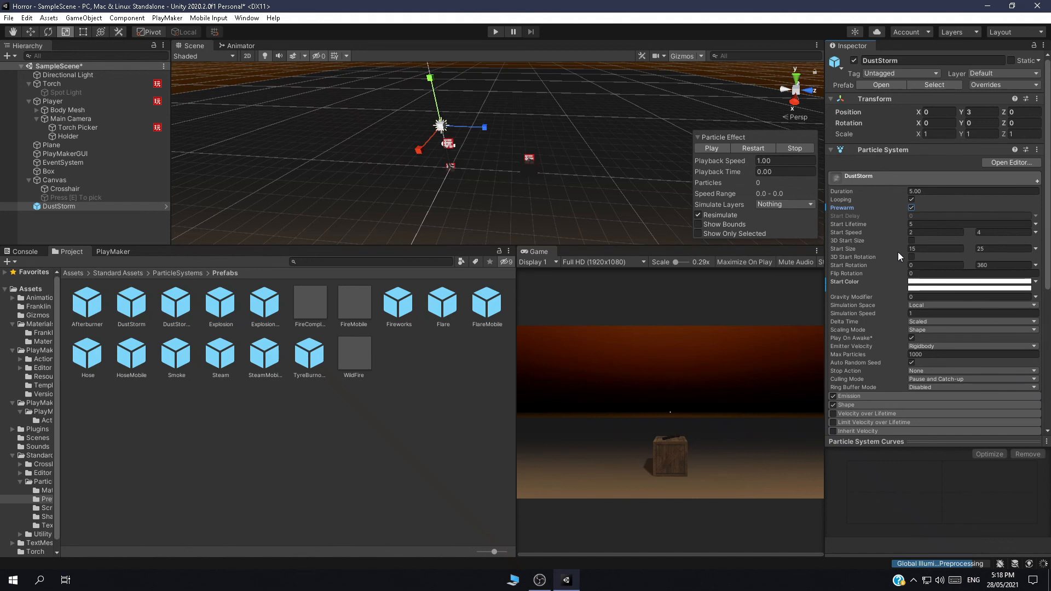
Set the Particle Duststorm material's tint color to FFFFFF with alpha 18.
scroll(898, 251, "down", 5)
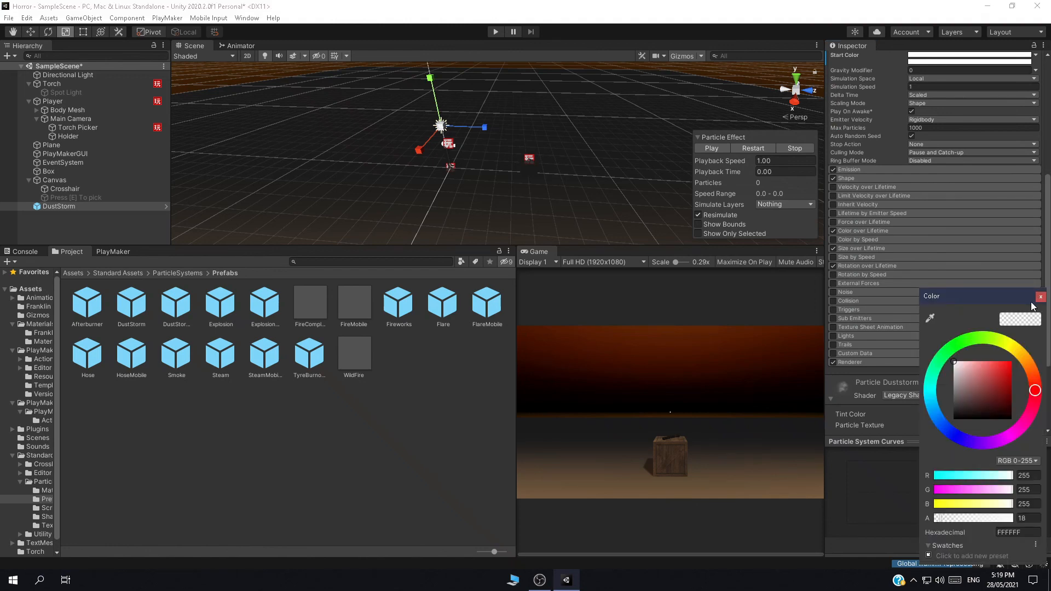
left_click(1039, 297)
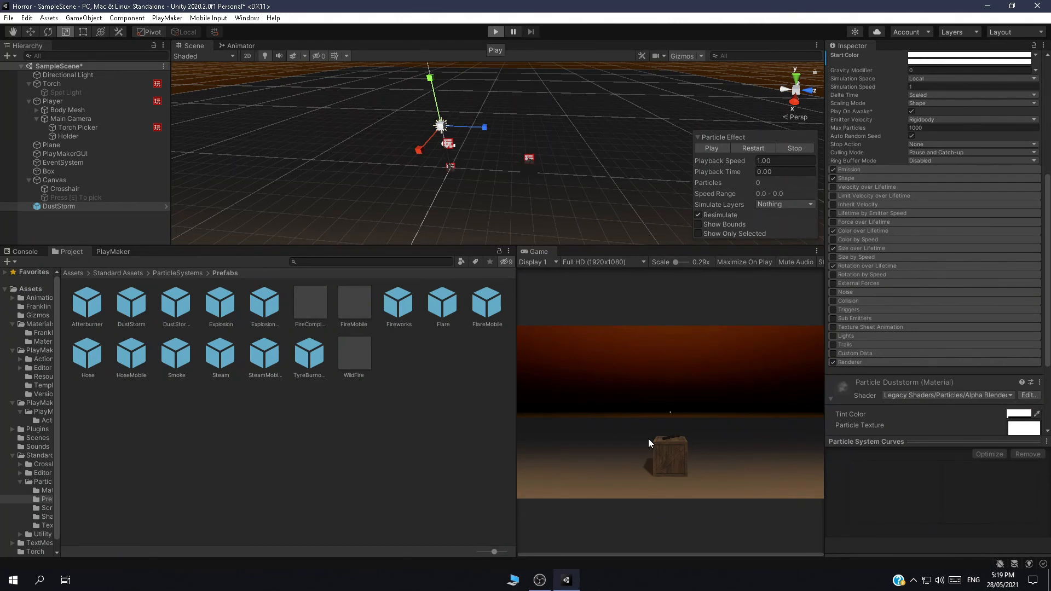
Play-test the scene with the dust storm by walking to the crate and picking up the torch, and stop play mode.
key("ctrl+p")
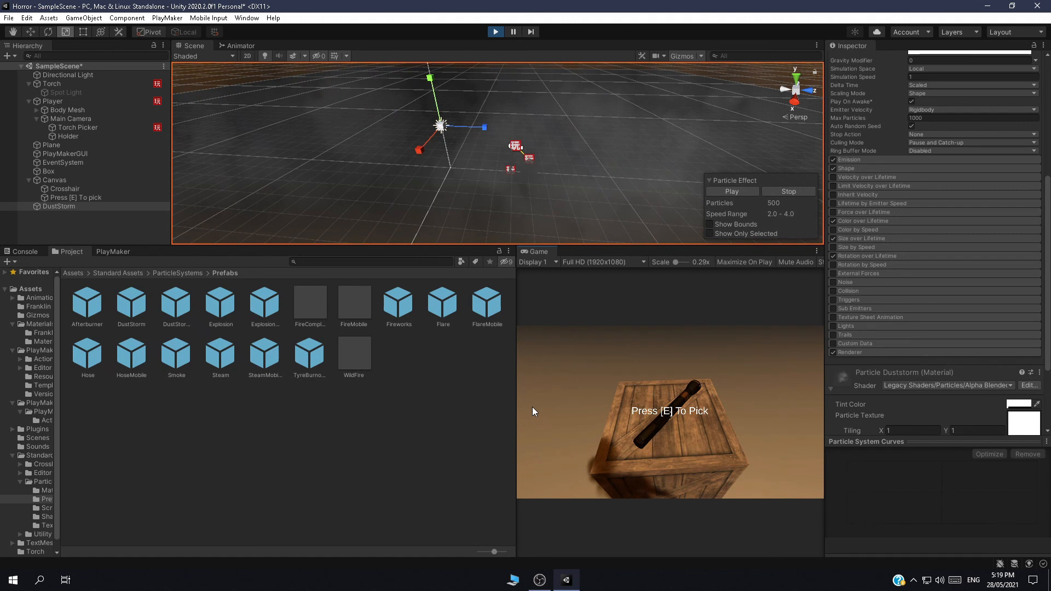
key("e")
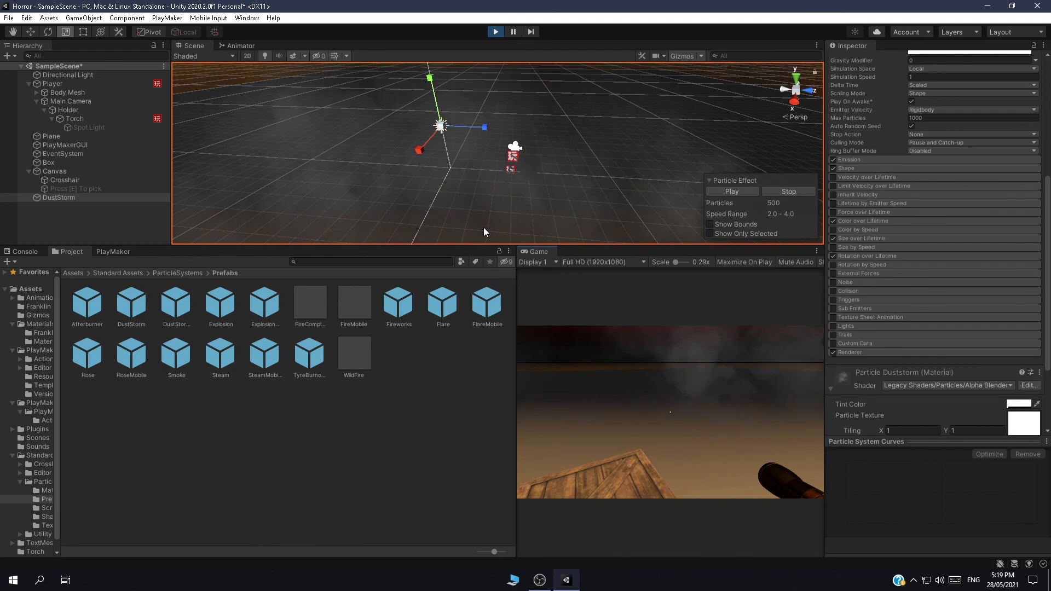
key("ctrl+p")
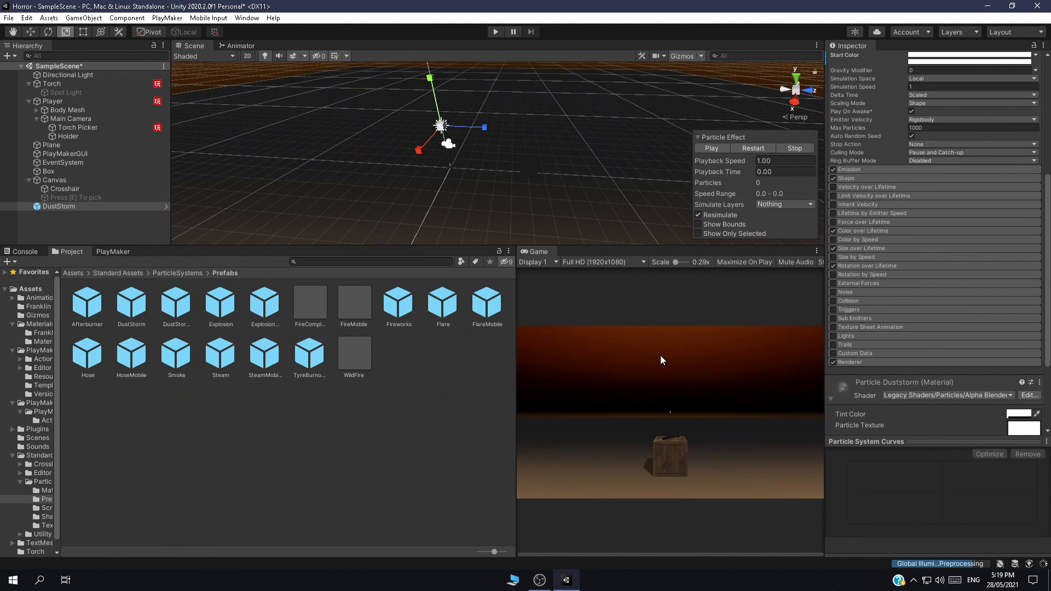